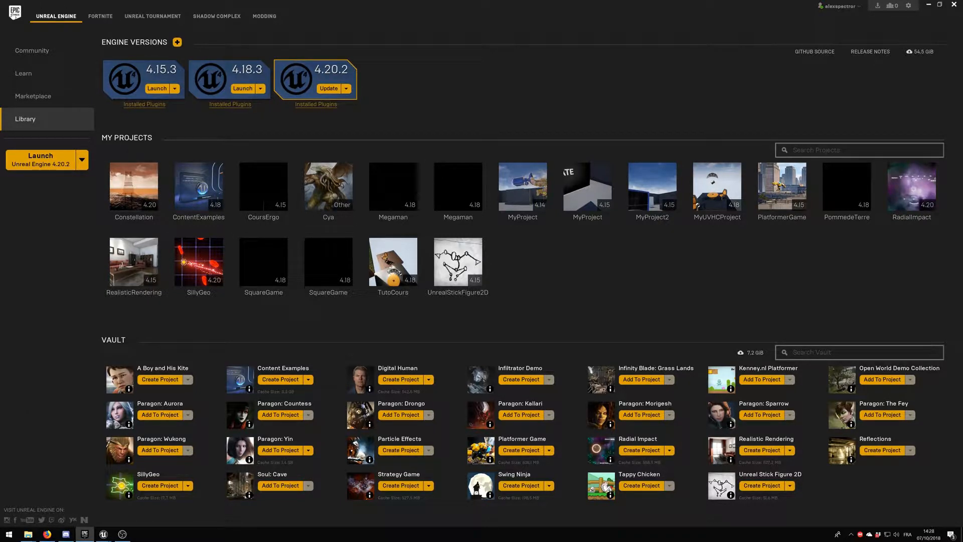
Add another engine version slot to the library and look through the versions available for installation
left_click(81, 162)
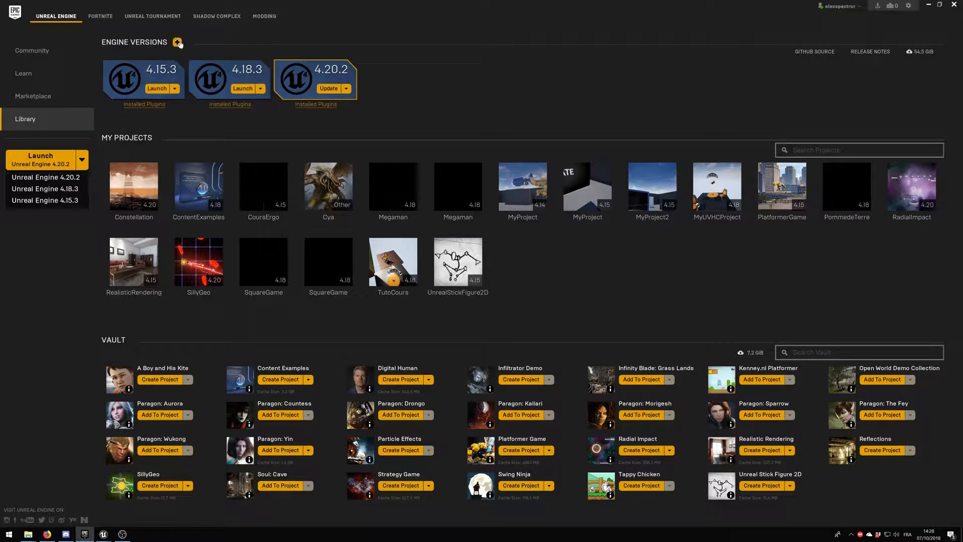
left_click(178, 42)
left_click(436, 71)
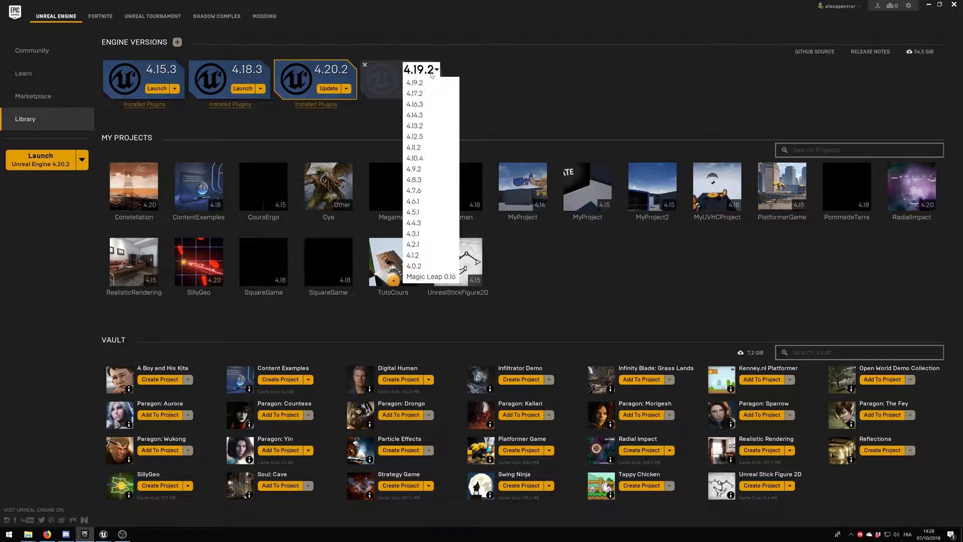
left_click(431, 74)
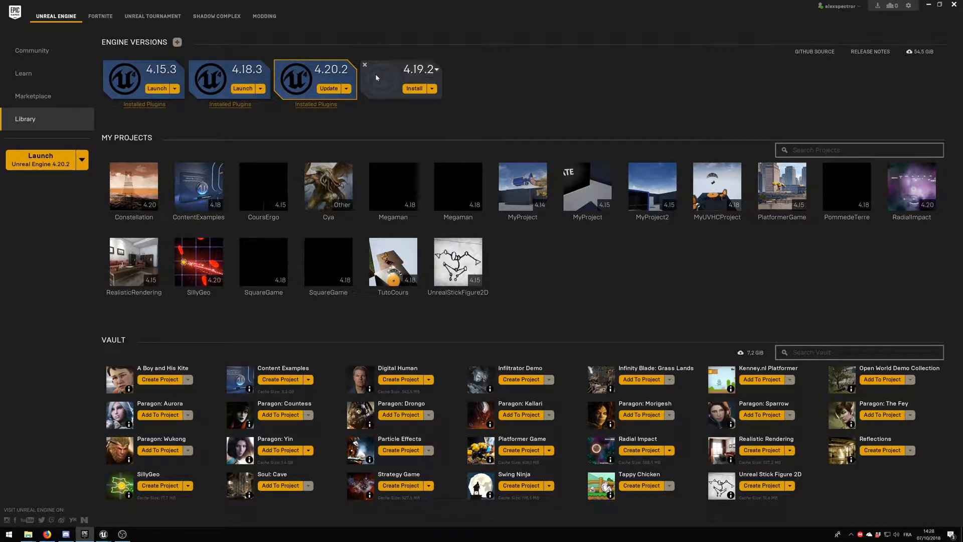
Close the FirstPersonCharacter blueprint window and the Landscape project editor without saving the level
left_click(62, 159)
mouse_move(109, 536)
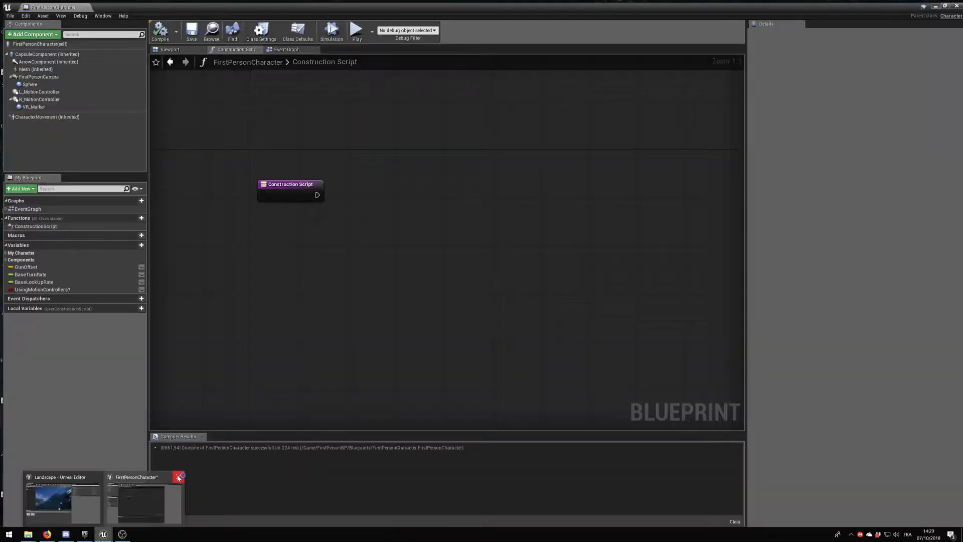
left_click(178, 477)
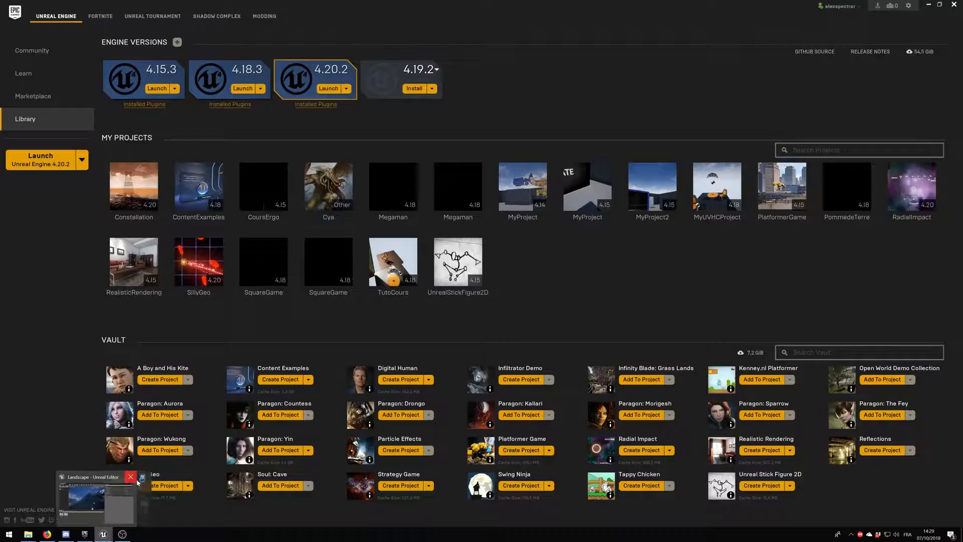
left_click(130, 477)
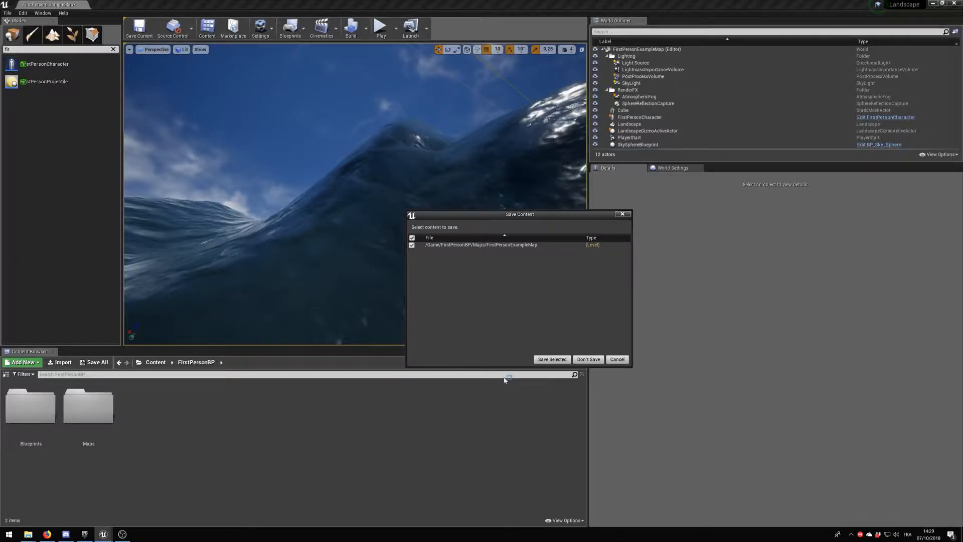
left_click(588, 359)
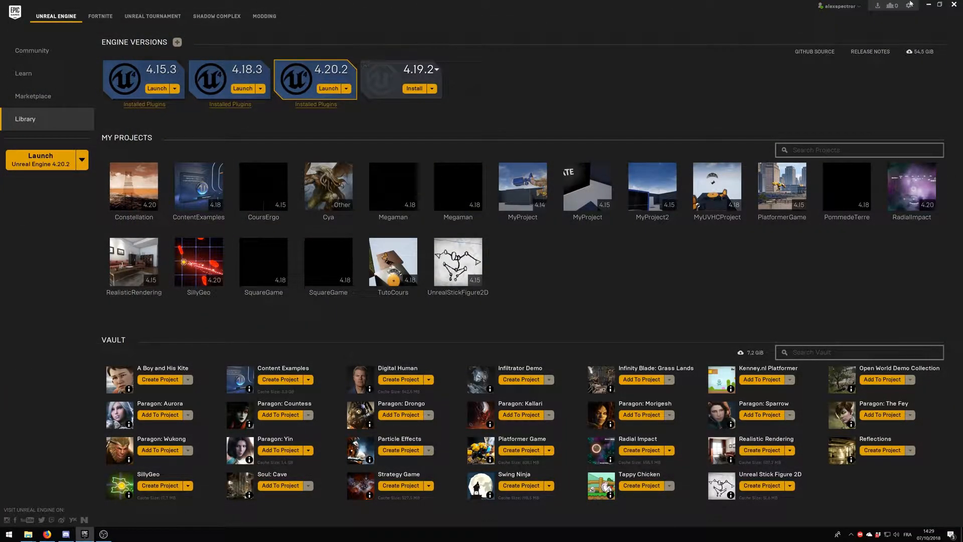
Clear the recording window off the desktop and launch Unreal Engine 4.20.2 from the Epic Games Launcher
left_click(928, 4)
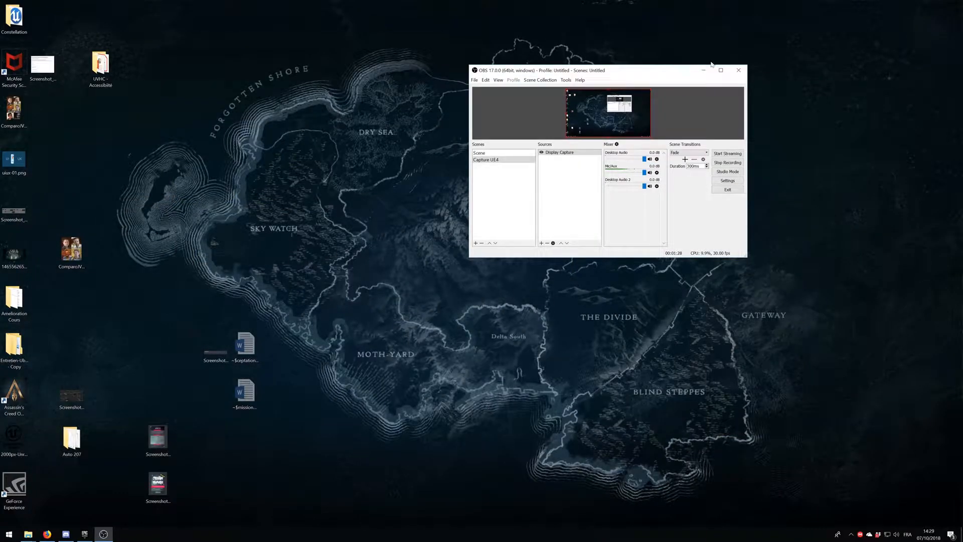
left_click(704, 70)
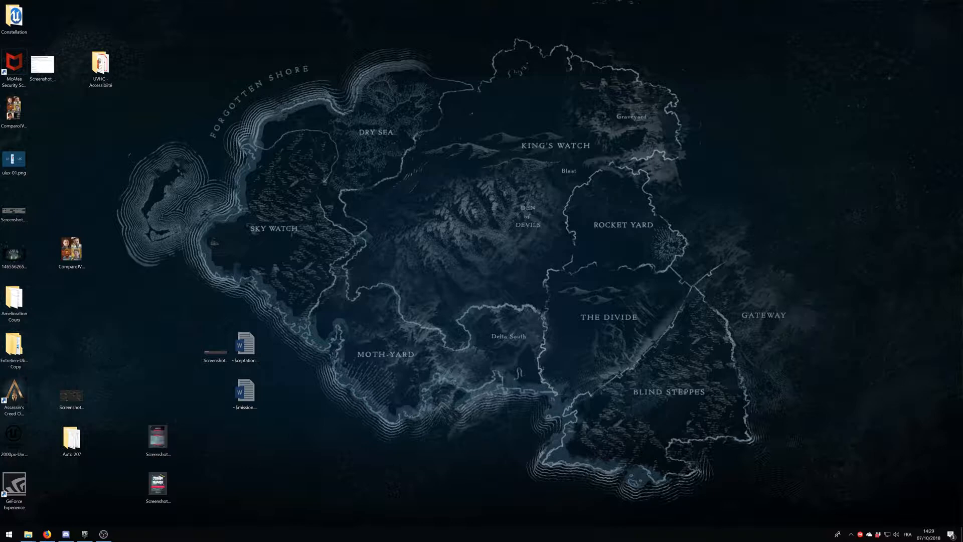
left_click(84, 534)
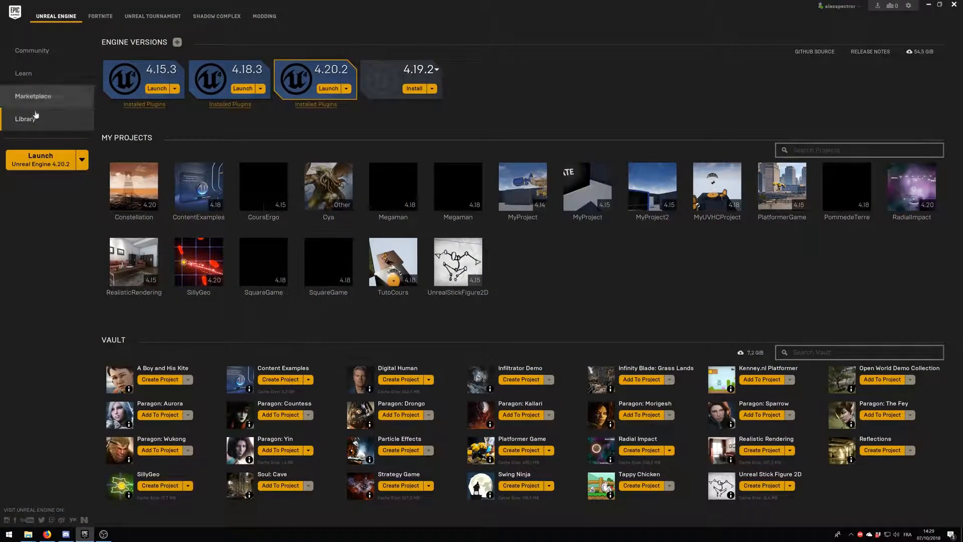
left_click(45, 157)
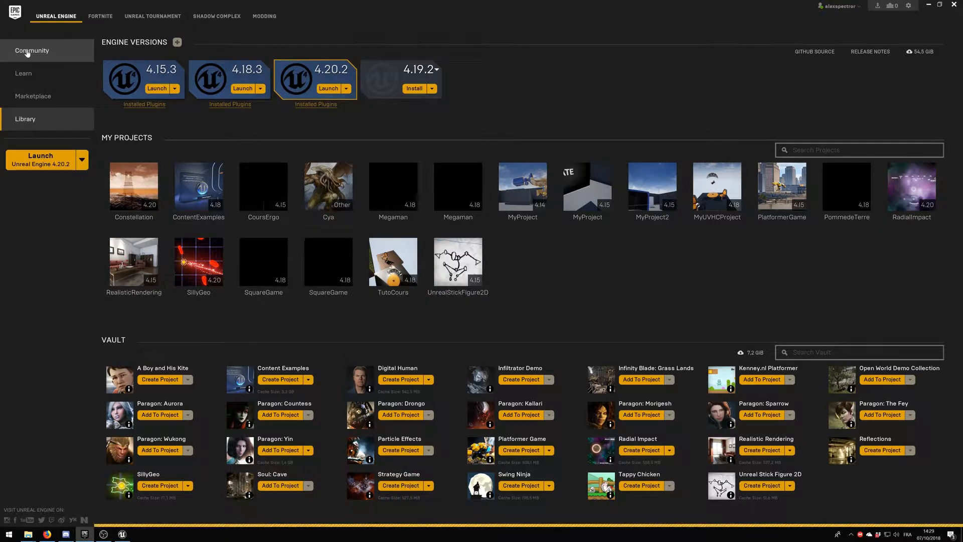
Look over the launcher's Community page, including its featured content, blog posts and resource links
left_click(56, 54)
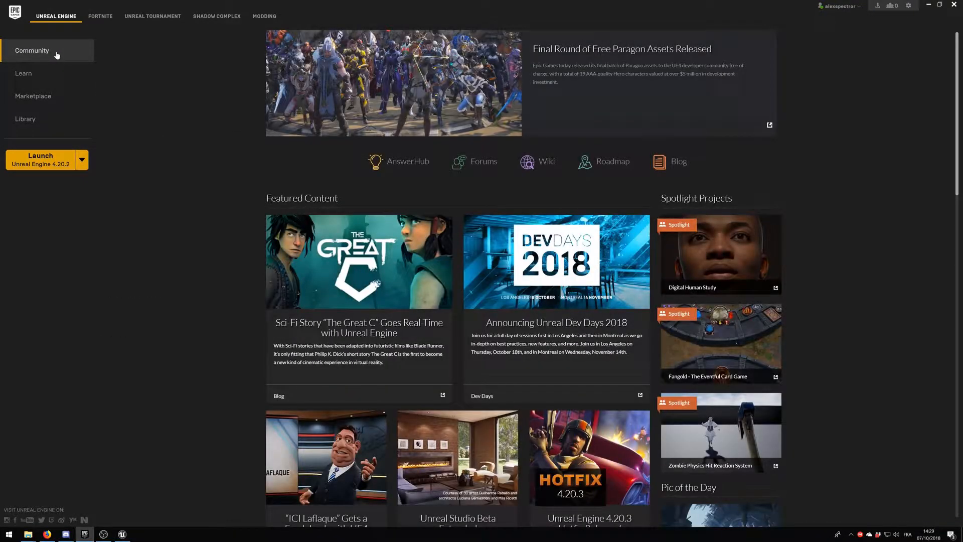
scroll(835, 285, "down", 2)
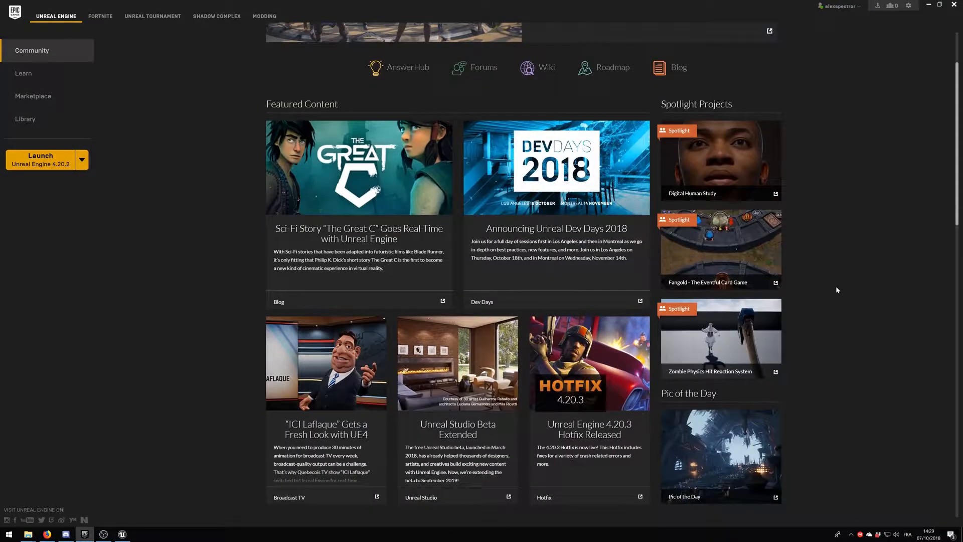
scroll(837, 290, "down", 2)
scroll(837, 290, "down", 2)
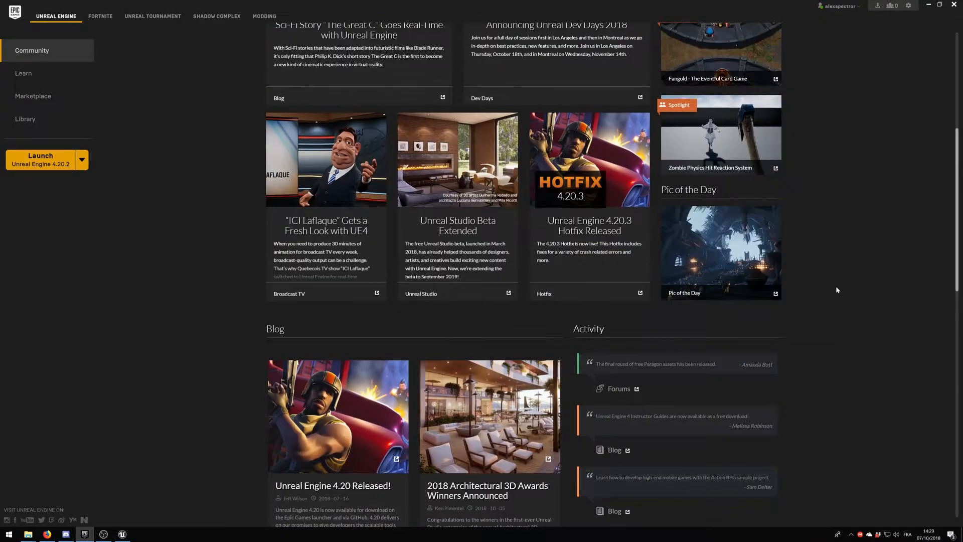
scroll(812, 285, "up", 3)
scroll(811, 284, "up", 3)
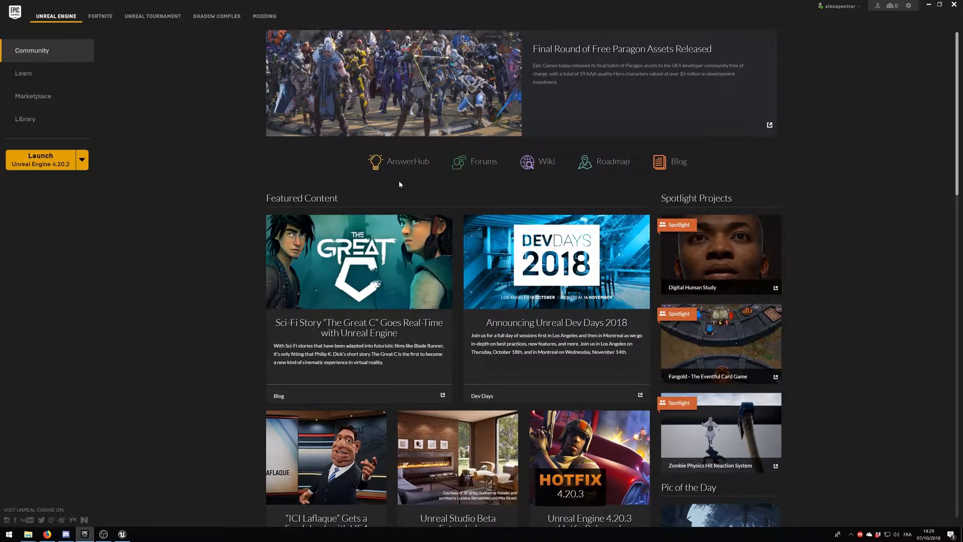
Open the video tutorials from the launcher's Learn section and browse the online class categories on the Unreal Academy site
left_click(30, 73)
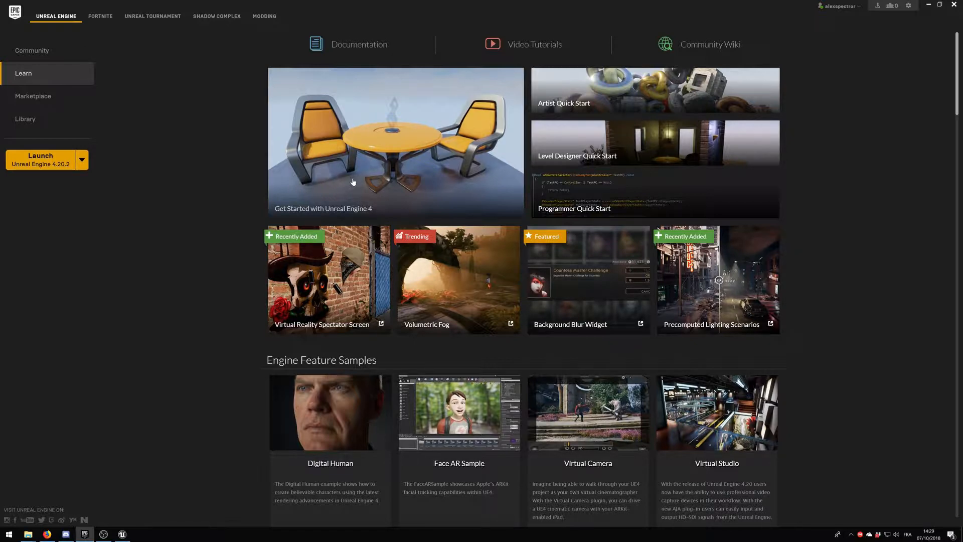
left_click(533, 44)
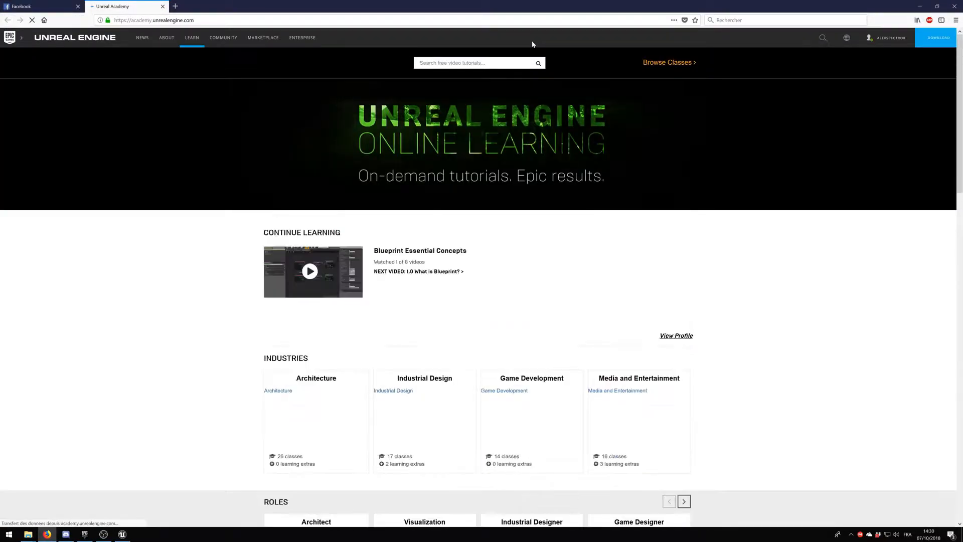
scroll(526, 222, "down", 2)
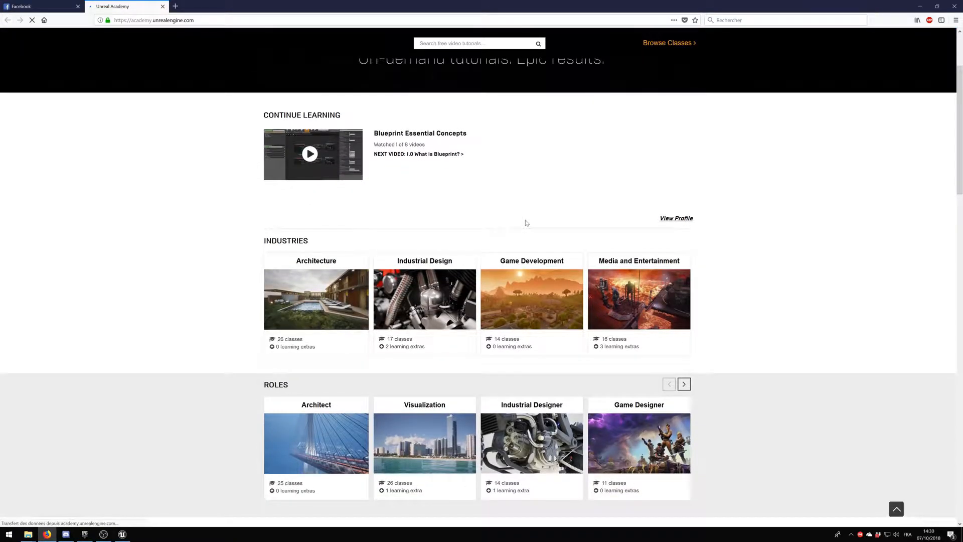
scroll(526, 222, "down", 2)
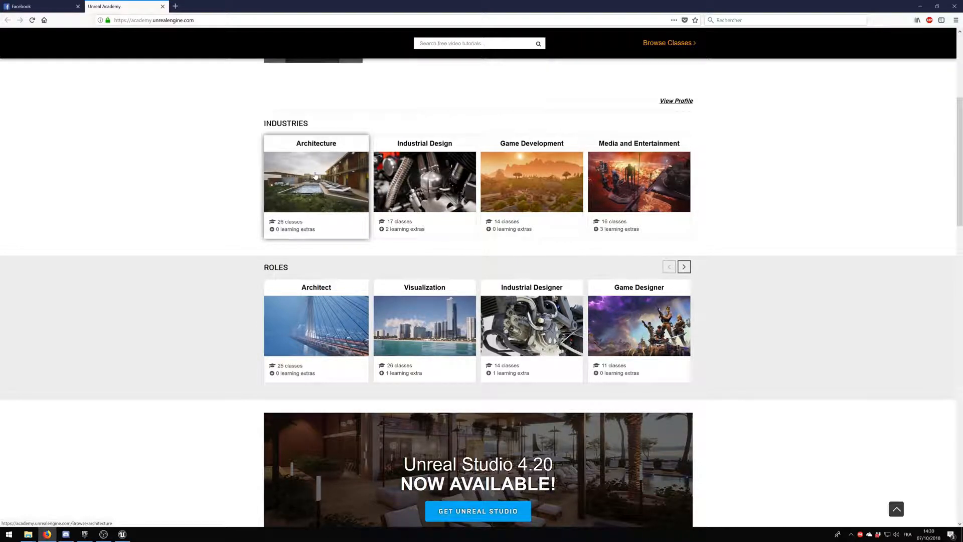
scroll(315, 175, "down", 5)
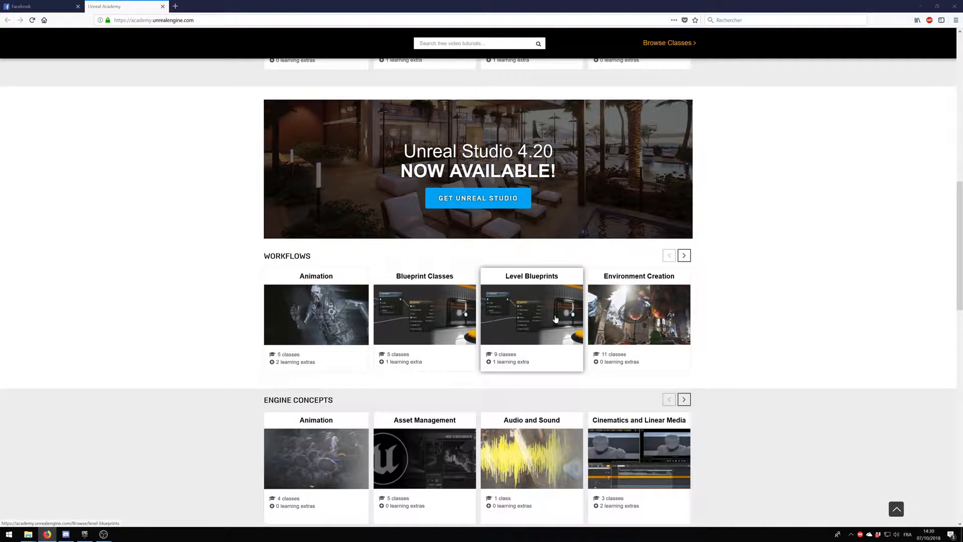
scroll(556, 319, "down", 4)
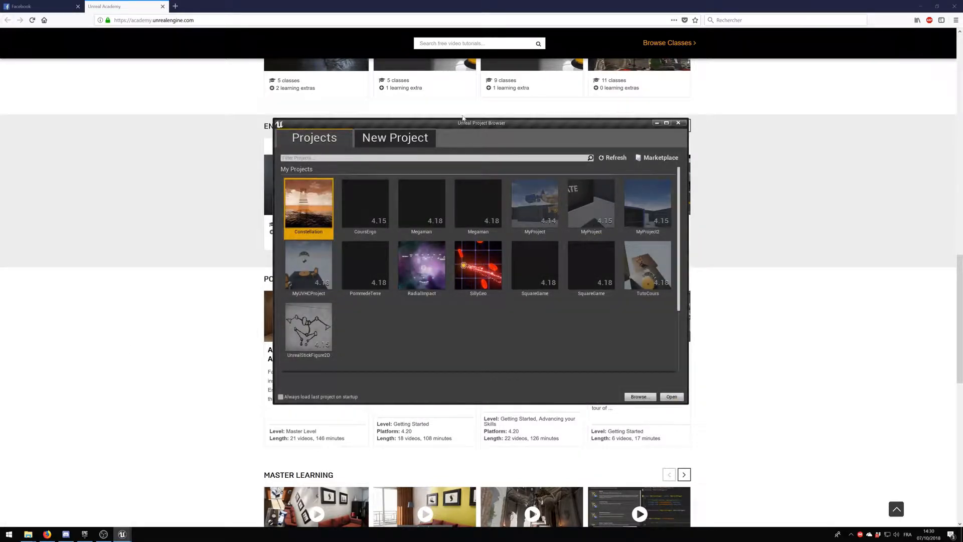
Create a new Blueprint project named Landscape01 from the First Person template
left_click_drag(467, 125, 639, 105)
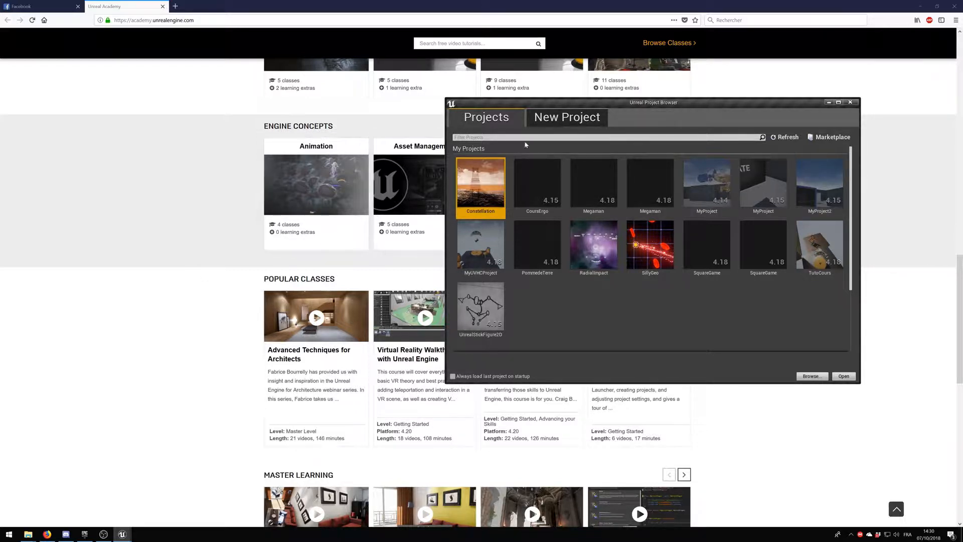
left_click(570, 117)
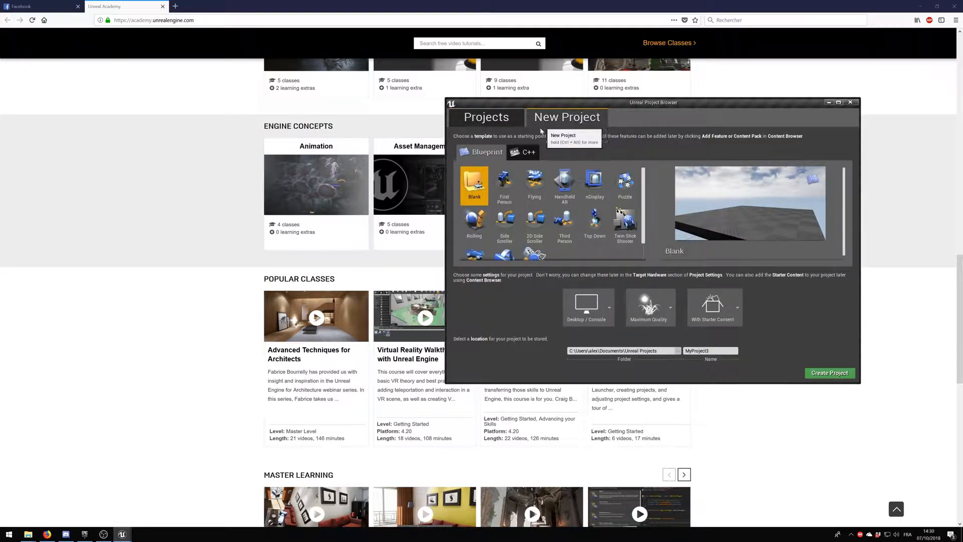
left_click(506, 183)
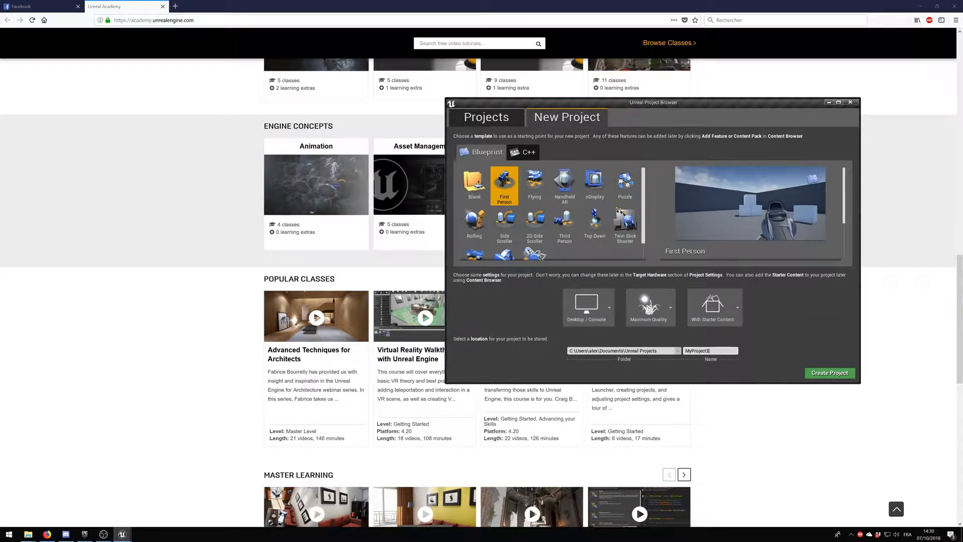
key("ctrl+a")
type("Landscape")
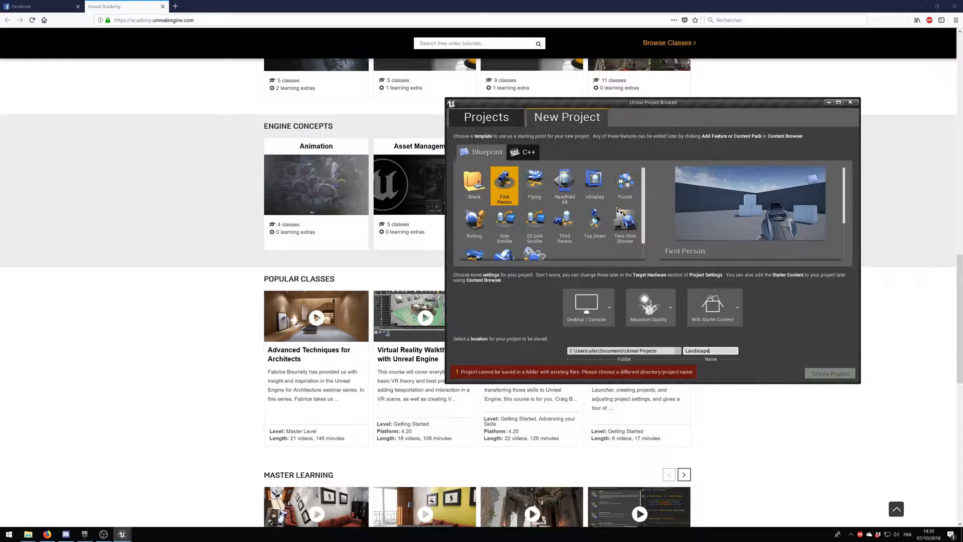
type("01")
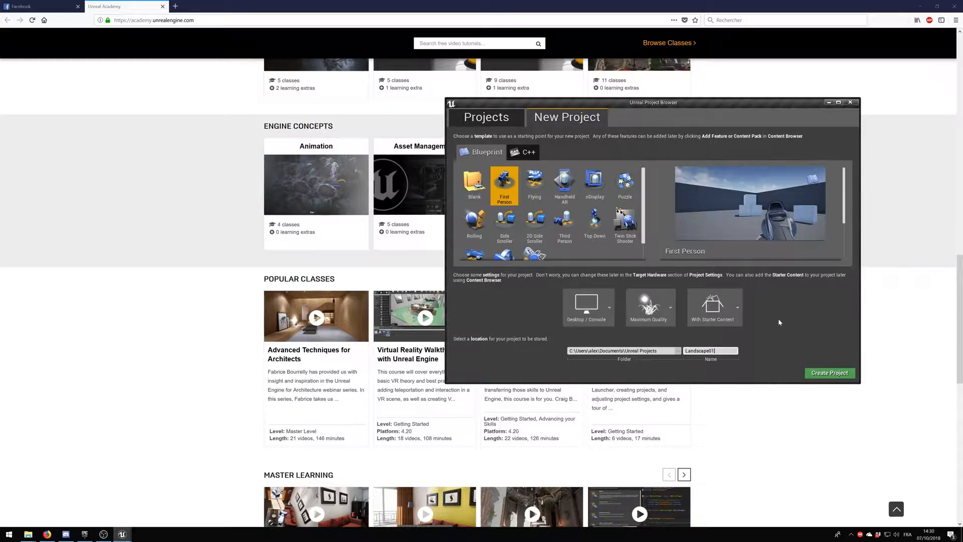
left_click(829, 373)
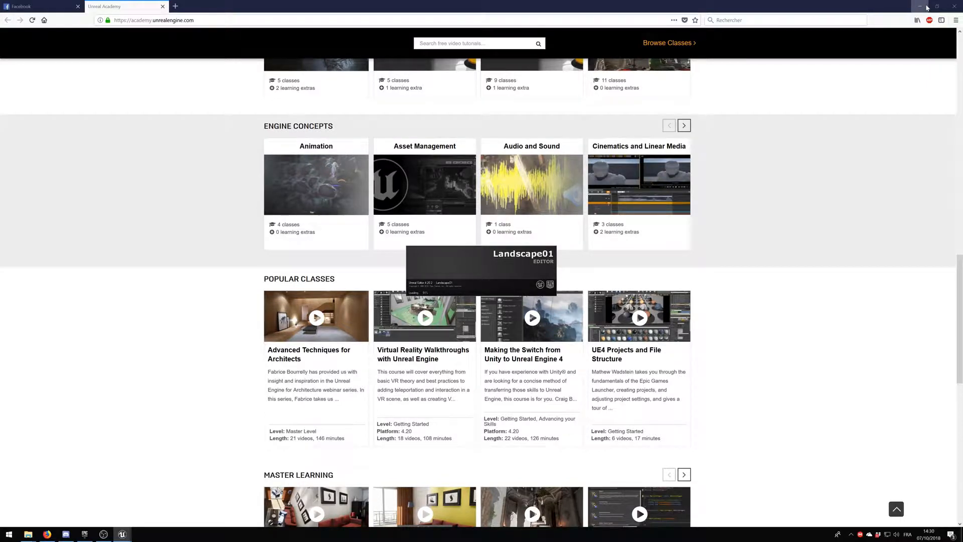
Minimize the web browser, the Epic Games Launcher and the leftover Unreal Project Browser window
left_click(926, 7)
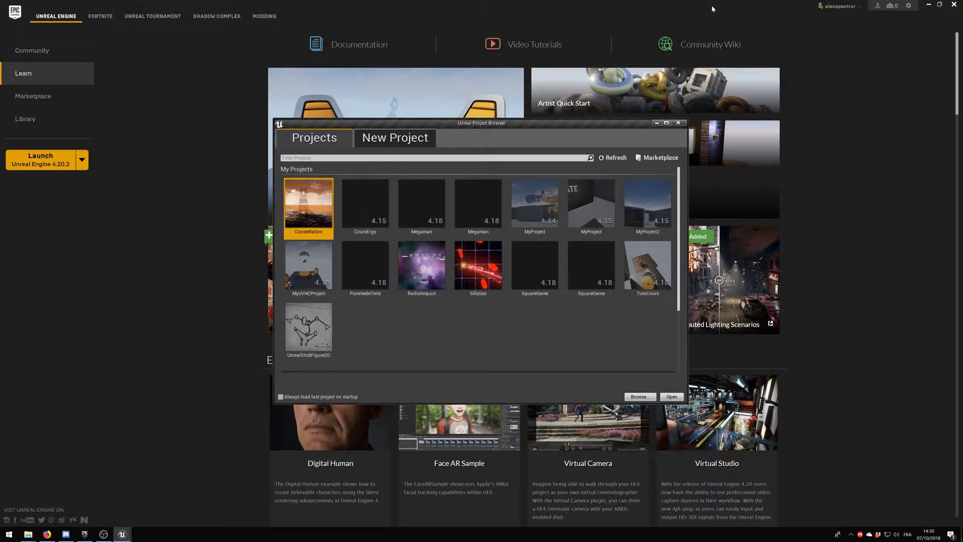
left_click(928, 6)
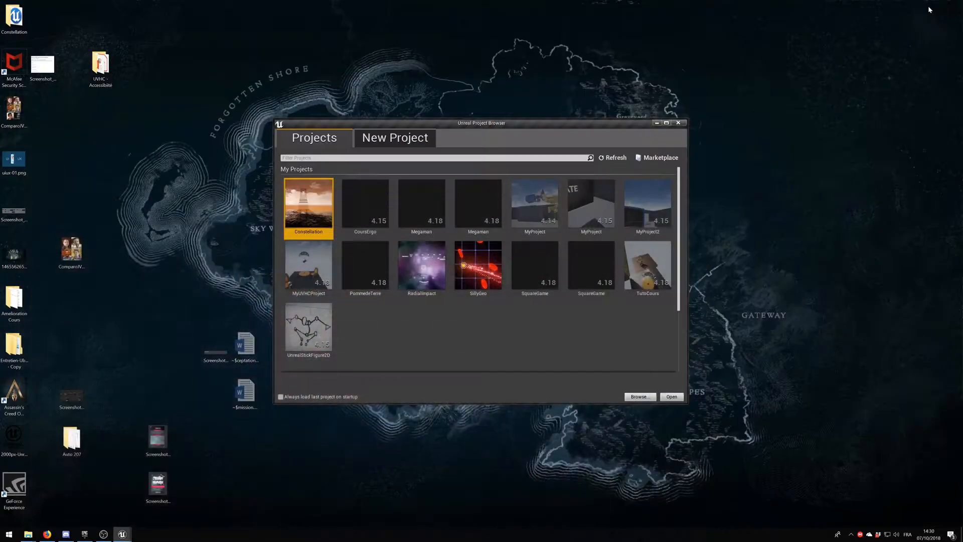
left_click(657, 123)
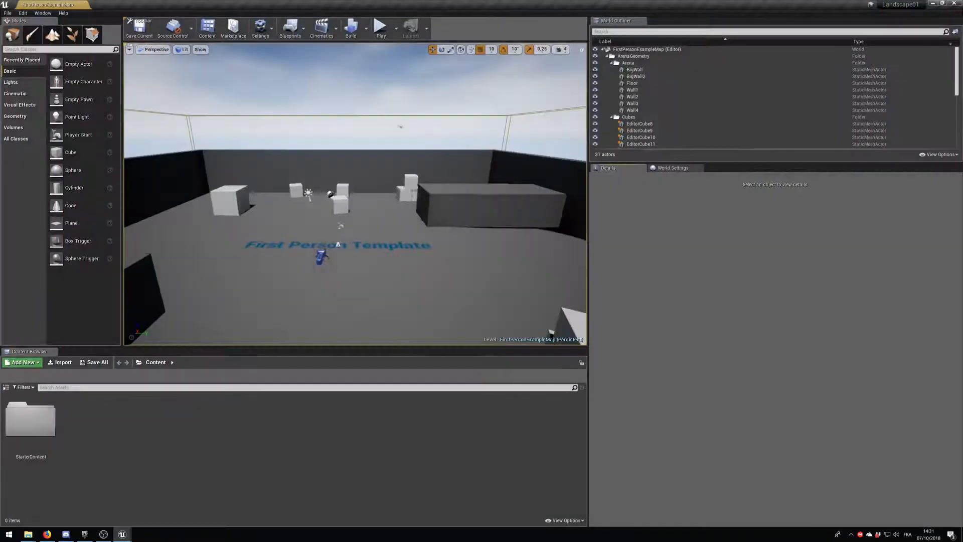
Play the First Person template level, walk around the arena shooting at the cubes, and stop the play session
right_click_drag(369, 191, 336, 85)
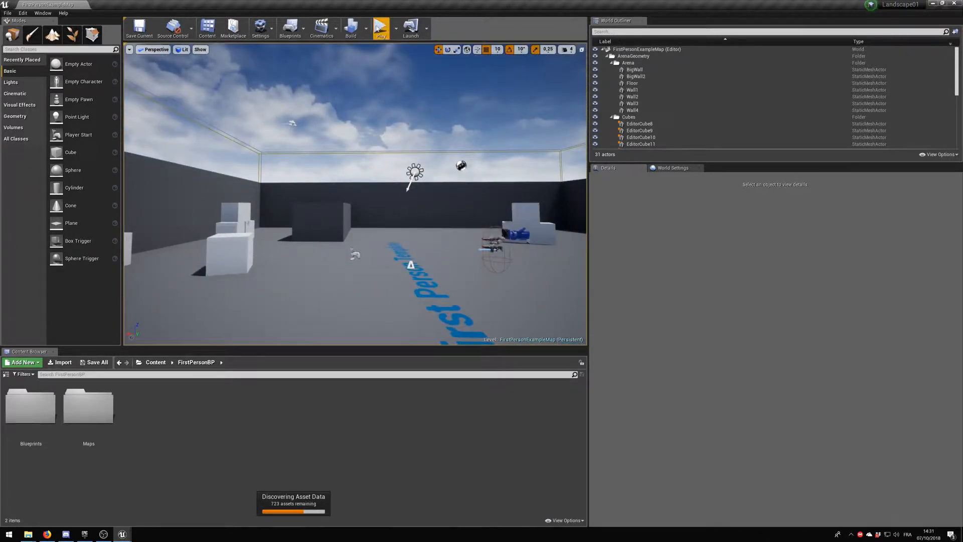
left_click(380, 28)
left_click(362, 162)
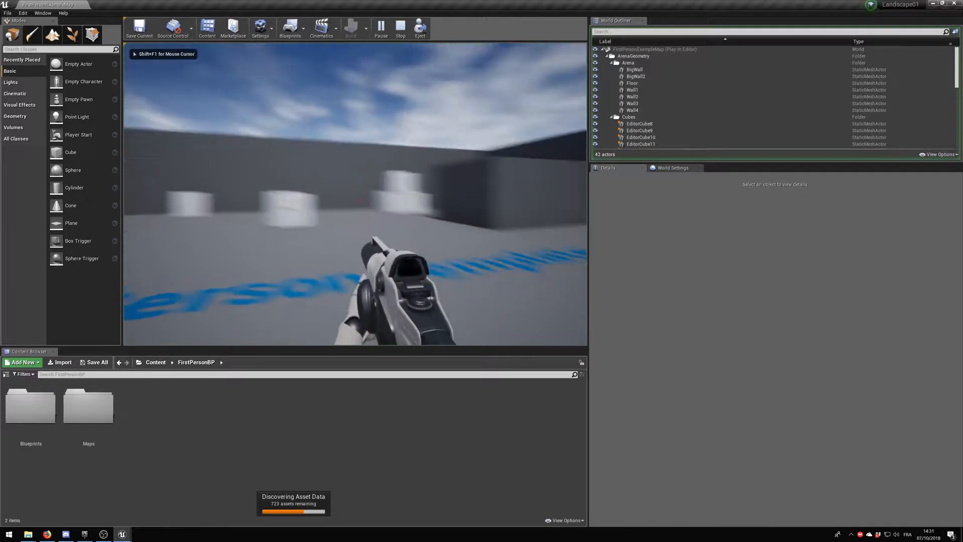
left_click(355, 194)
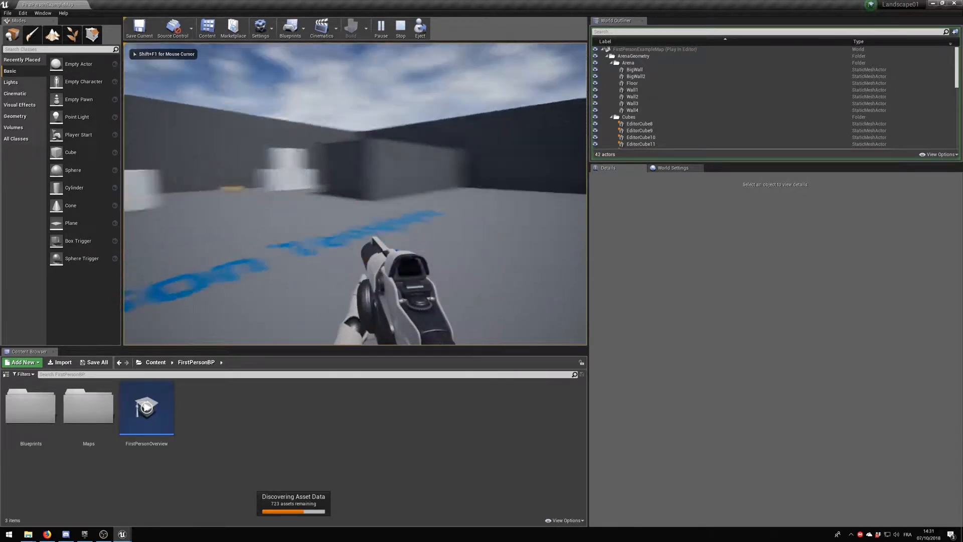
left_click(355, 194)
left_click(355, 194)
left_click(355, 194)
key("w")
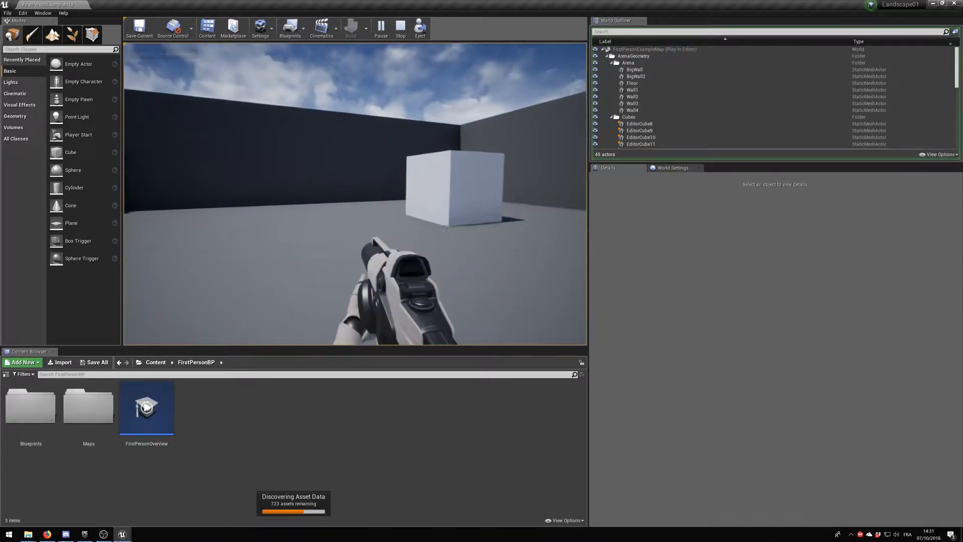
key("w")
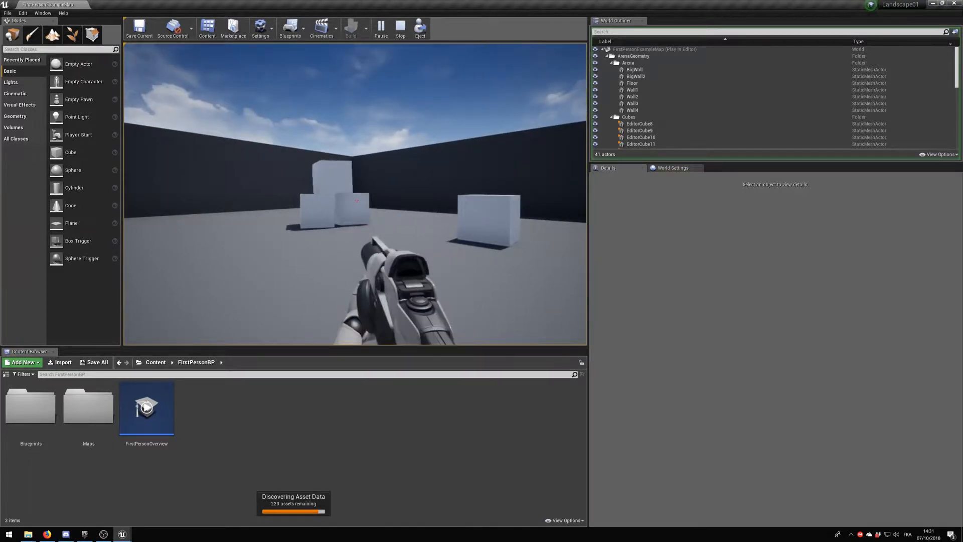
key("w")
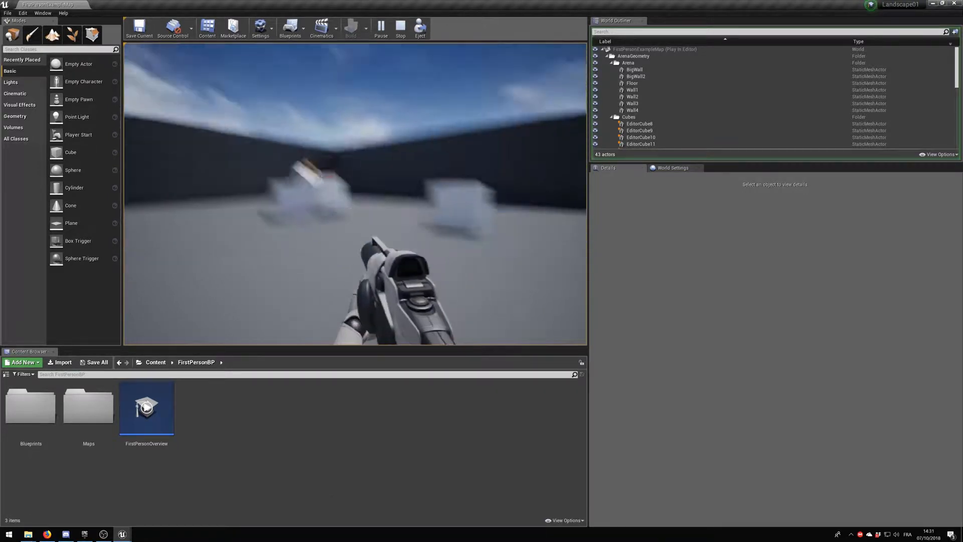
key("w")
key("w")
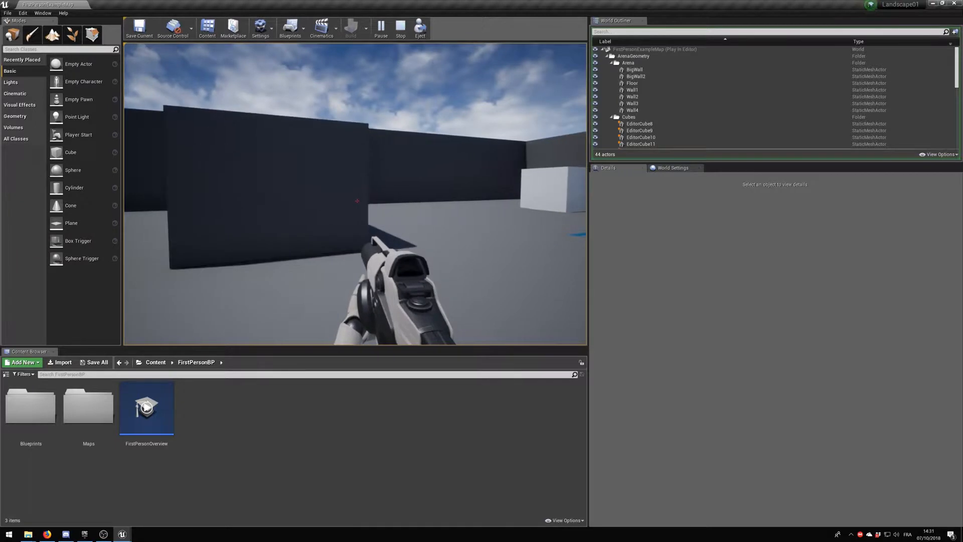
key("Escape")
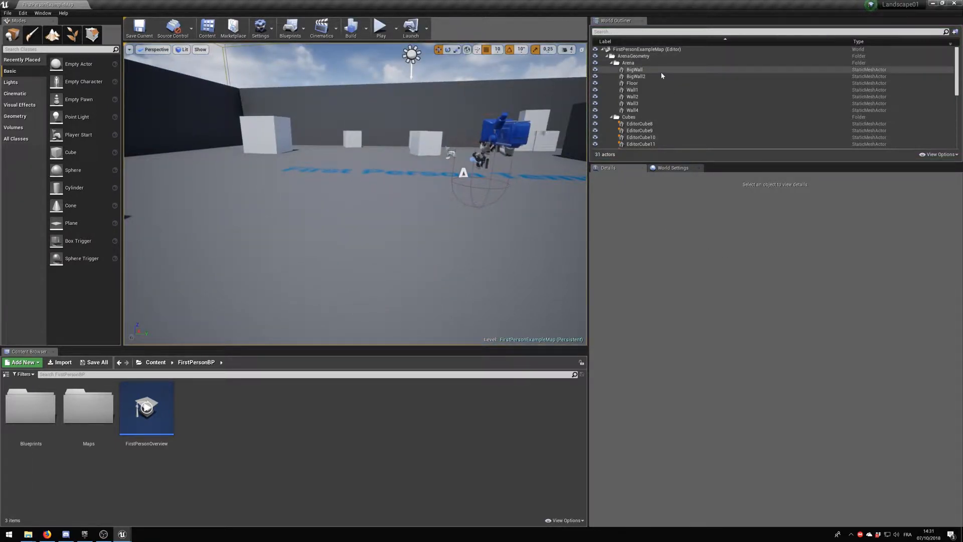
Delete the Cubes folder and all the EditorCube actors it contained, from EditorCube8 through EditorCube21
scroll(662, 75, "down", 3)
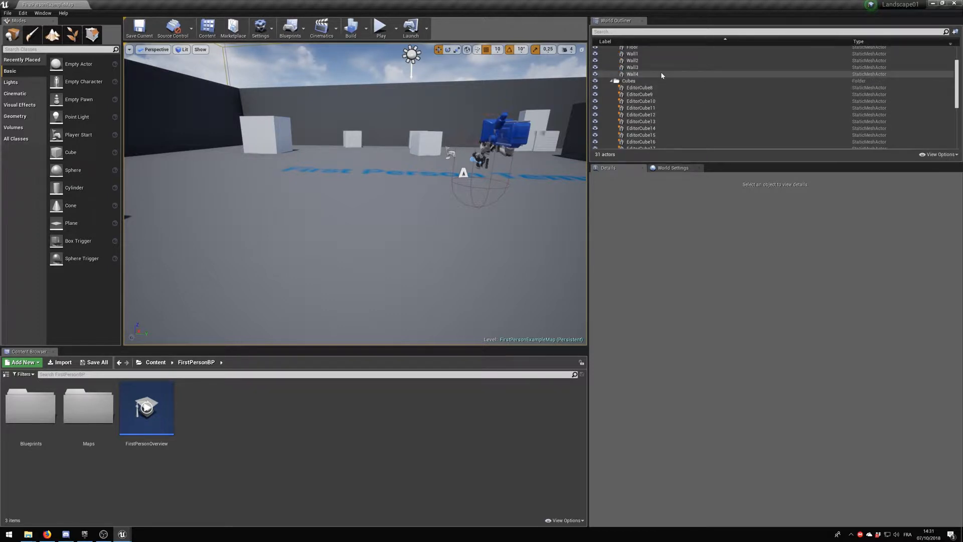
left_click(660, 81)
key("Delete")
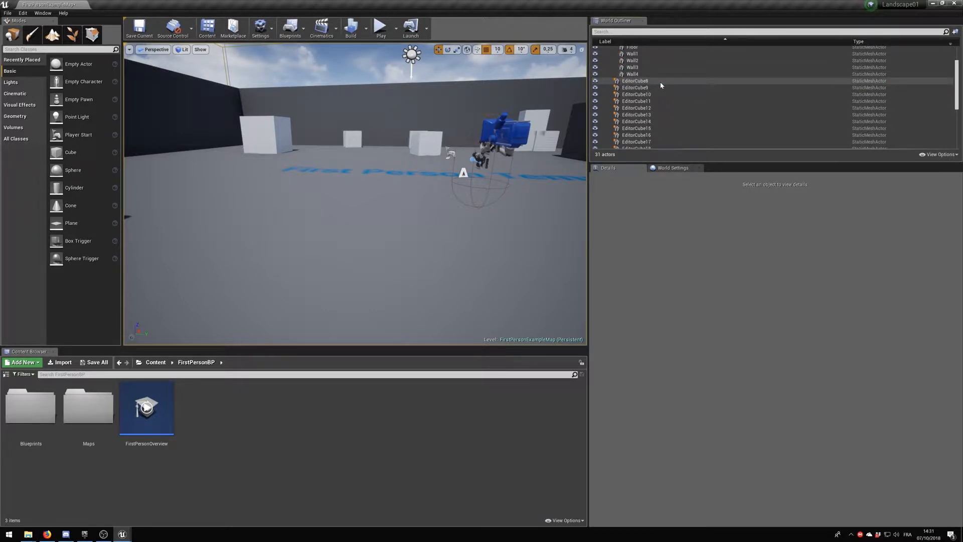
left_click(660, 82)
scroll(660, 82, "down", 7)
left_click(660, 85, "shift")
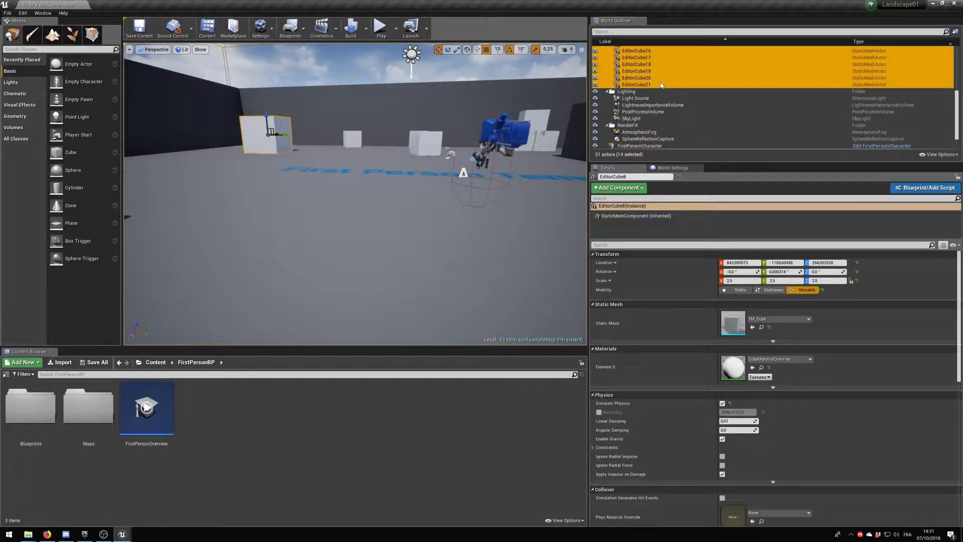
key("Delete")
Delete the First Person Template text label and the arena floor
right_click_drag(355, 200, 392, 220)
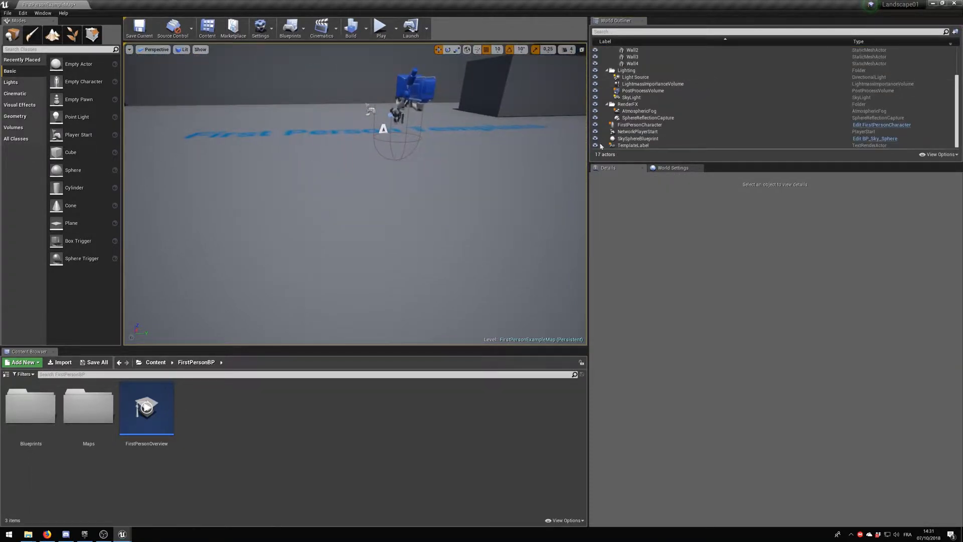
left_click(642, 146)
key("Delete")
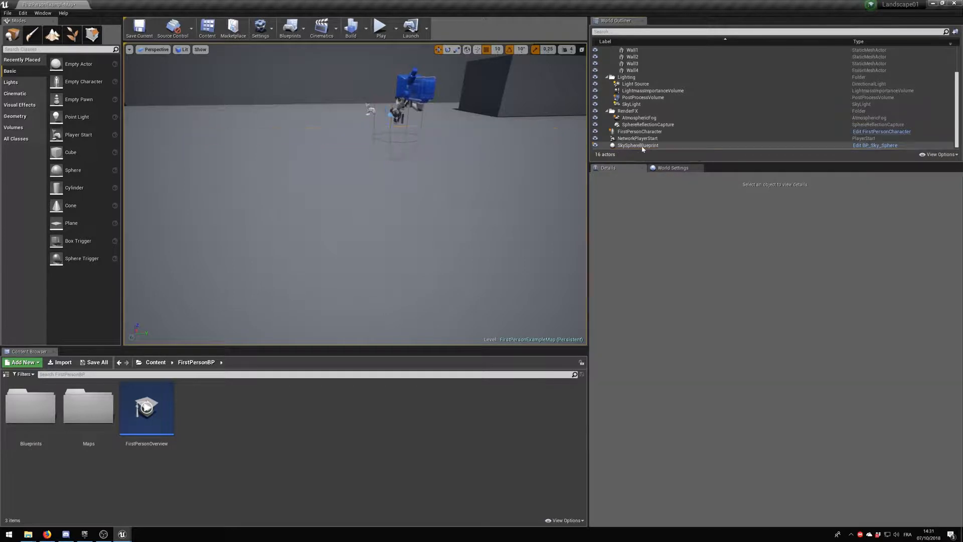
left_click(360, 148)
right_click_drag(362, 164, 430, 102)
key("Delete")
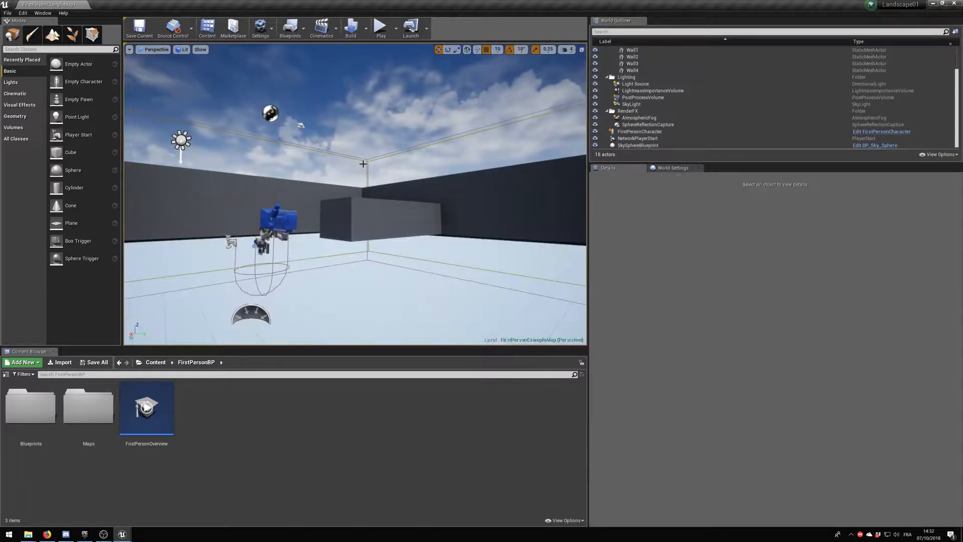
Delete the large wall block in the middle of the arena and the two outer walls behind it
left_click(371, 213)
key("Delete")
left_click(442, 206)
key("Delete")
left_click(207, 196)
key("Delete")
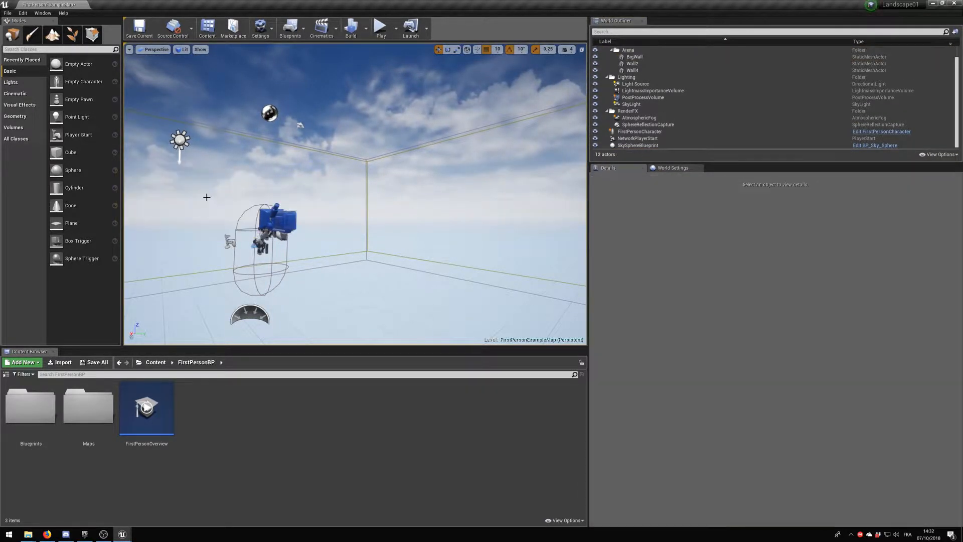
Delete the remaining outer walls and the last big wall block of the arena
right_click_drag(206, 196, 131, 202)
left_click(259, 204)
key("Delete")
right_click_drag(259, 205, 378, 190)
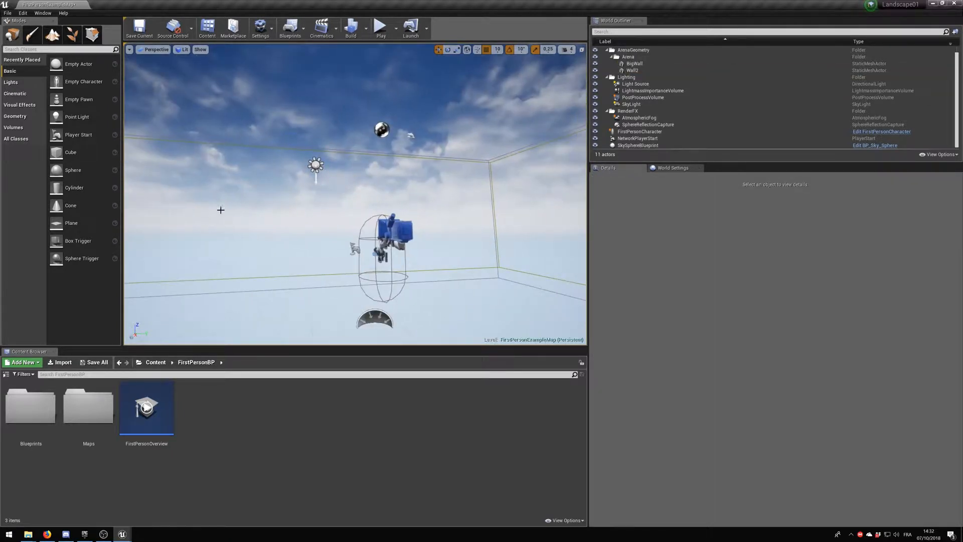
right_click_drag(288, 214, 329, 215)
left_click(319, 217)
key("Delete")
left_click(310, 187)
key("Delete")
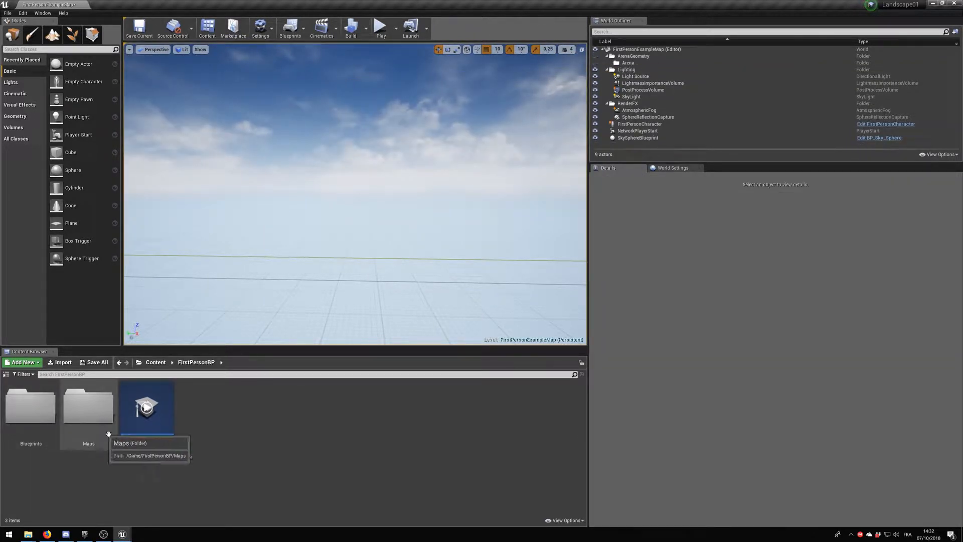
Delete the empty Arena and ArenaGeometry folders from the level's actor list
right_click_drag(403, 171, 577, 181)
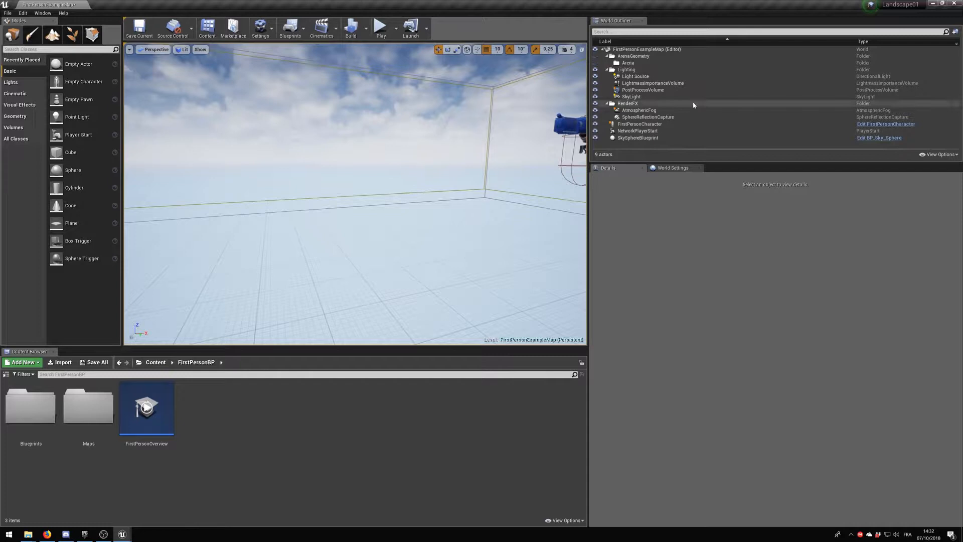
left_click(699, 63)
key("Delete")
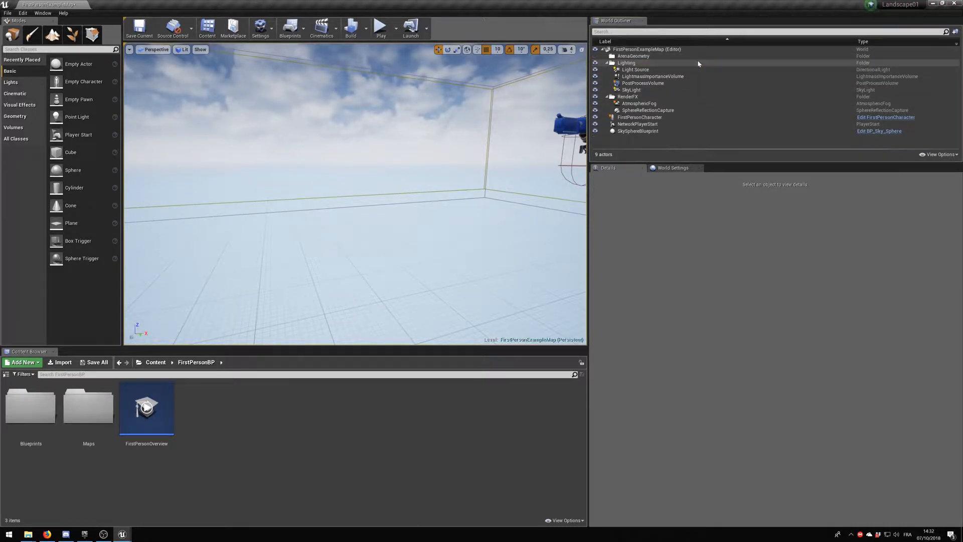
left_click(691, 56)
key("Delete")
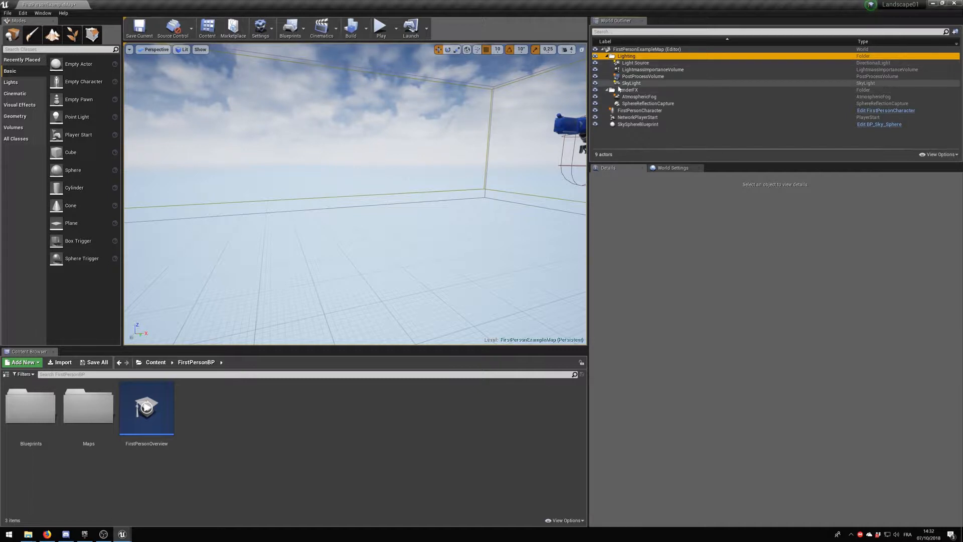
Delete the FirstPersonCharacter actor from the level
left_click(630, 84)
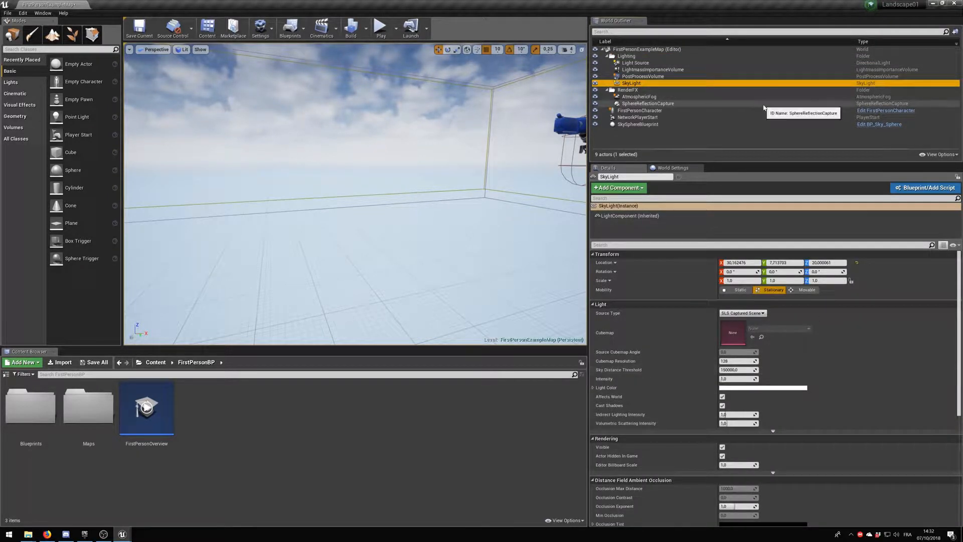
double_click(647, 110)
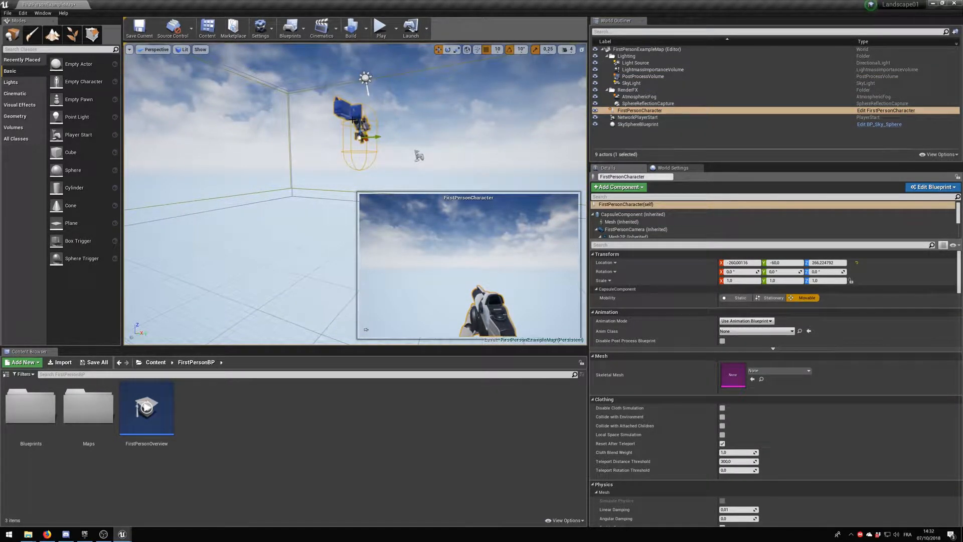
key("Delete")
mouse_move(360, 189)
right_mouse_down()
mouse_move(329, 182)
mouse_move(369, 191)
mouse_move(360, 190)
right_mouse_up()
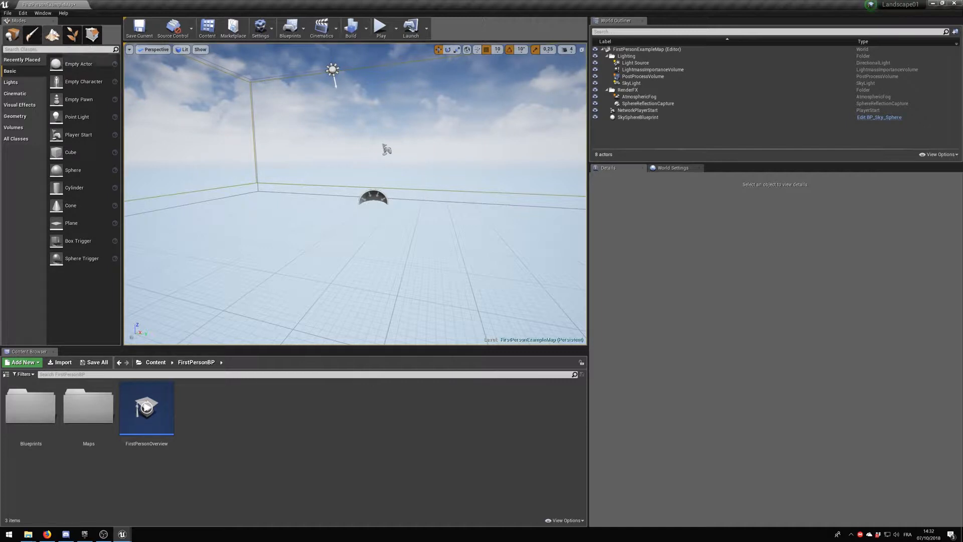
Create a new landscape in the emptied level with the default landscape settings
left_click(52, 35)
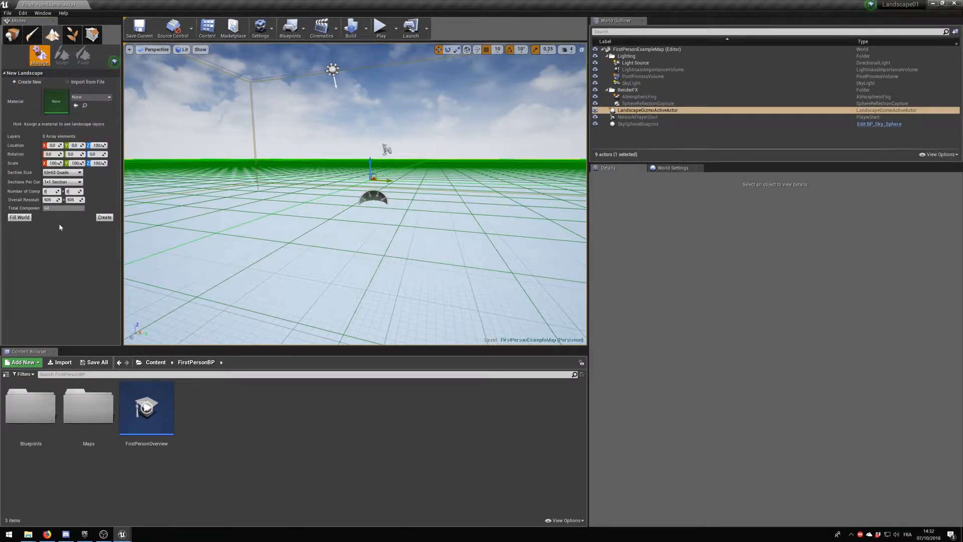
left_click(104, 218)
mouse_move(374, 263)
right_mouse_down()
mouse_move(335, 219)
mouse_move(381, 243)
right_mouse_up()
key("w")
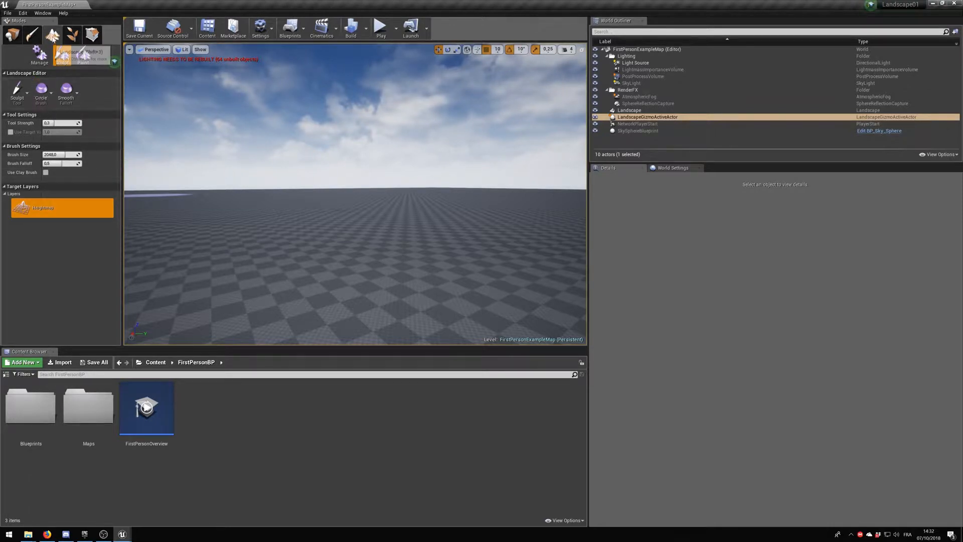
Try the landscape Manage mode's Selection tool by selecting components of the new landscape
left_click(40, 54)
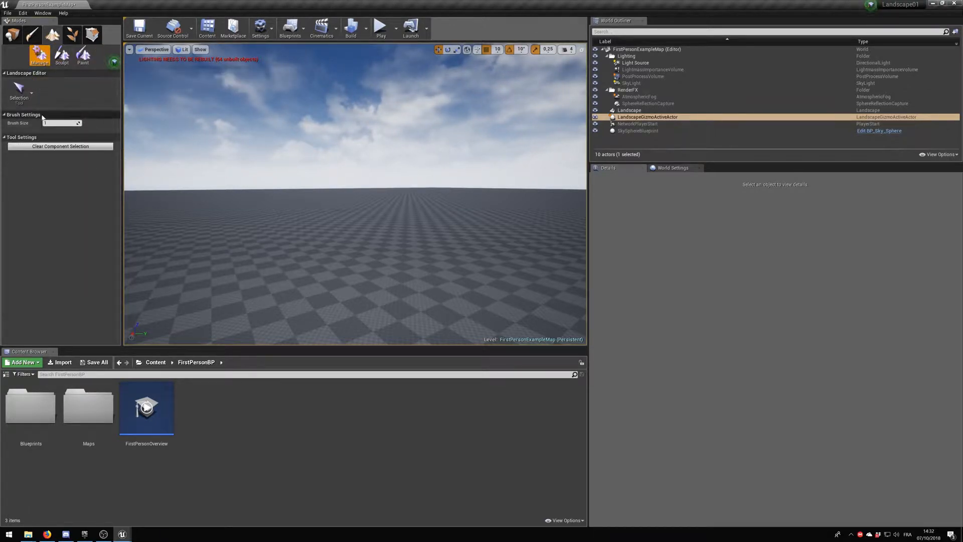
left_click(63, 56)
right_click_drag(251, 269, 417, 254)
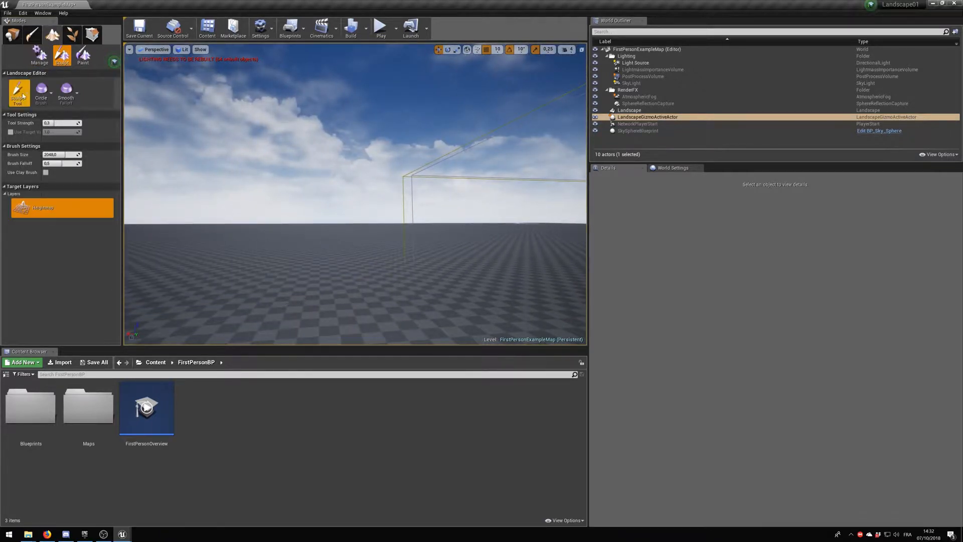
left_click(36, 57)
left_click(17, 95)
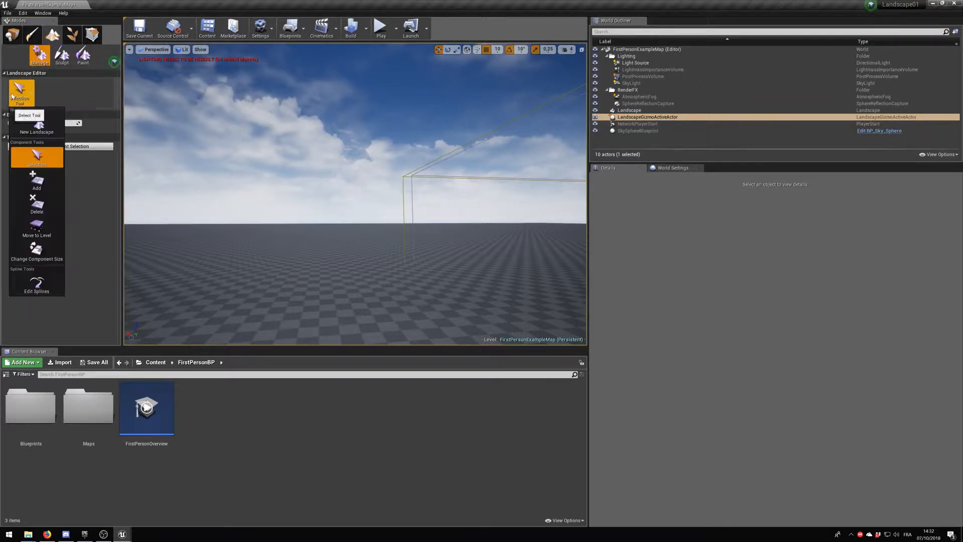
left_click(258, 279)
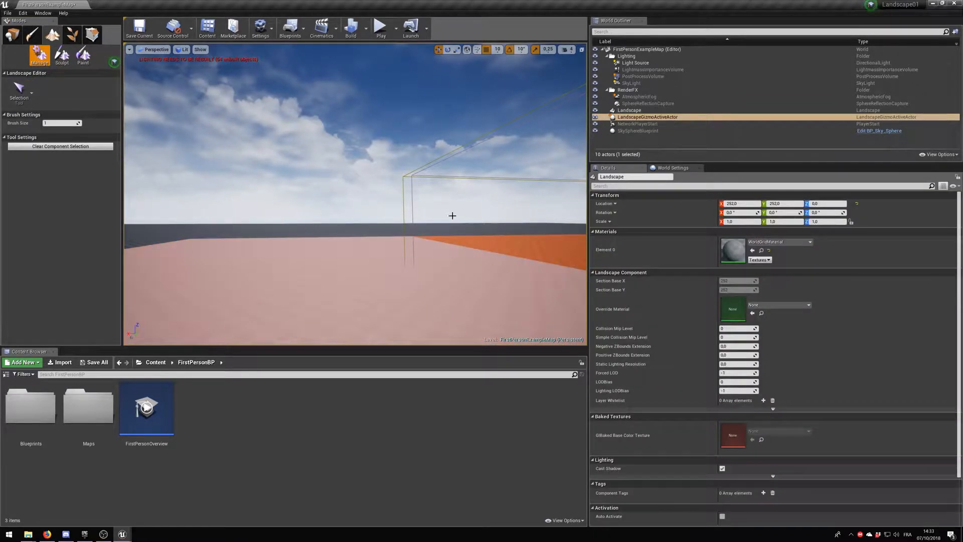
right_click_drag(451, 215, 582, 238)
left_click(365, 204)
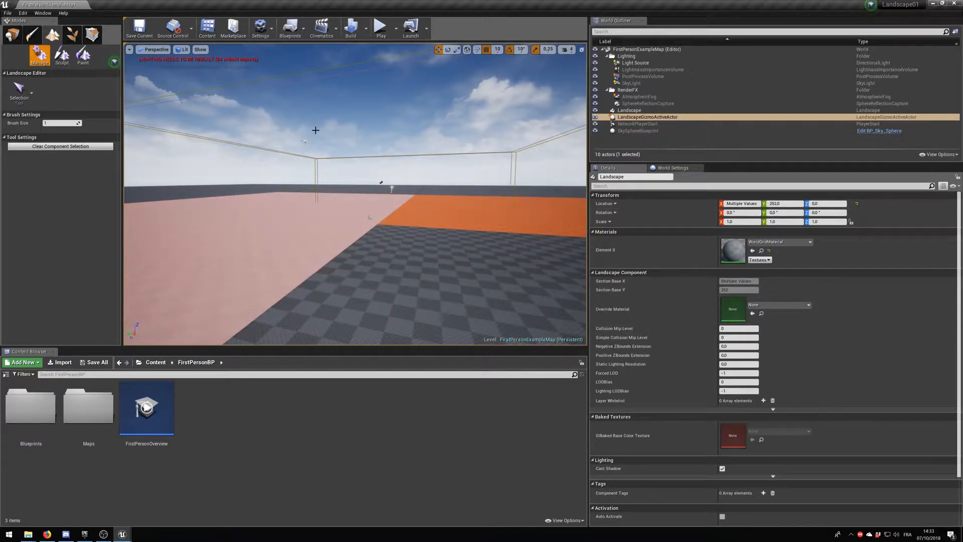
Sculpt two neighbouring hills on the flat landscape using the Sculpt tool with the circle brush
left_click(62, 54)
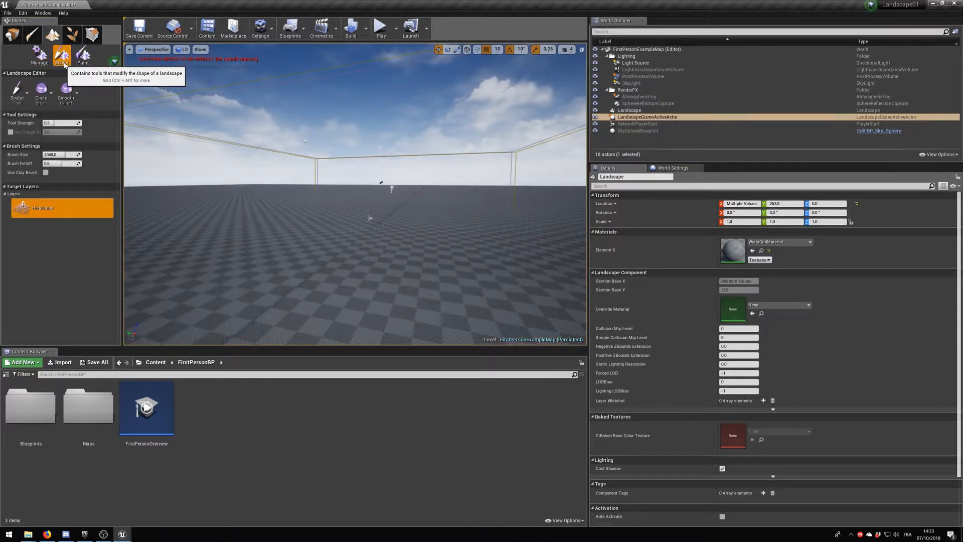
right_click_drag(341, 260, 336, 254)
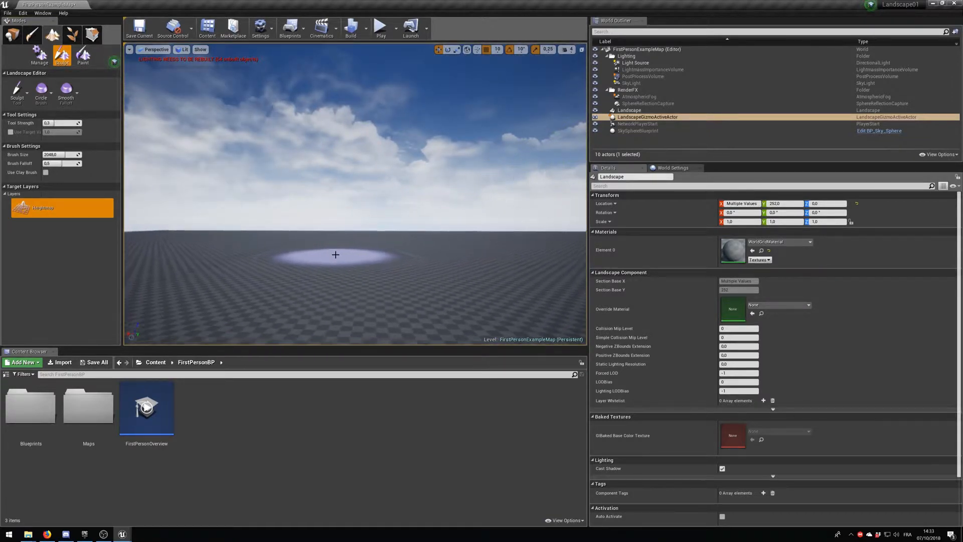
right_click_drag(336, 254, 333, 283)
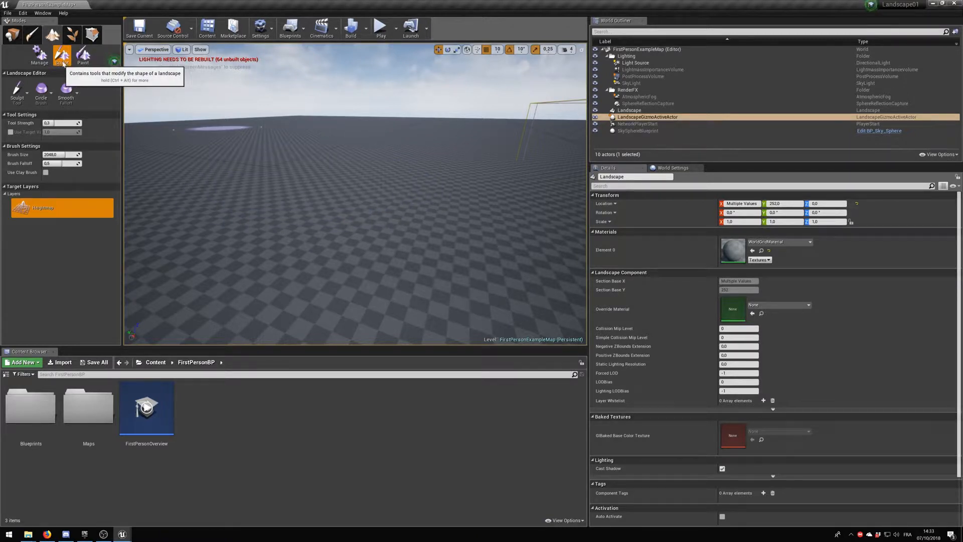
left_click(373, 271)
mouse_move(372, 271)
right_mouse_down()
mouse_move(331, 262)
mouse_move(345, 251)
right_mouse_up()
key("s")
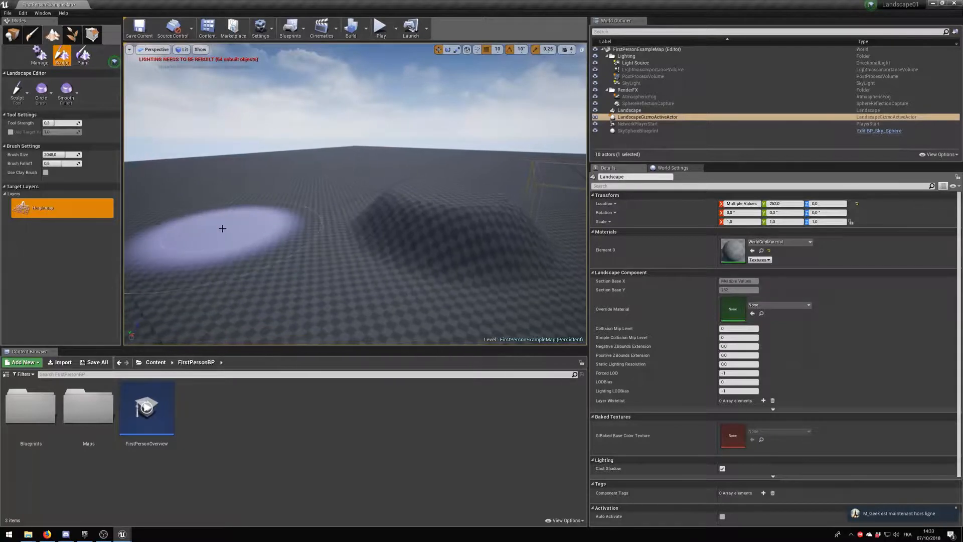
right_click(222, 228)
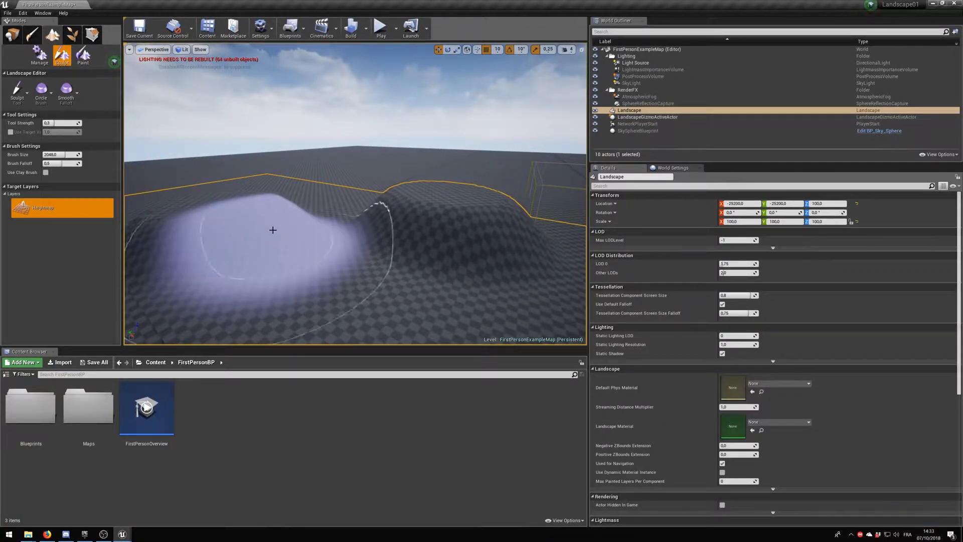
Raise the ground beside the existing hills into a taller mound using the Sculpt tool with the Circle brush and Smooth falloff
left_click_drag(408, 215, 299, 166)
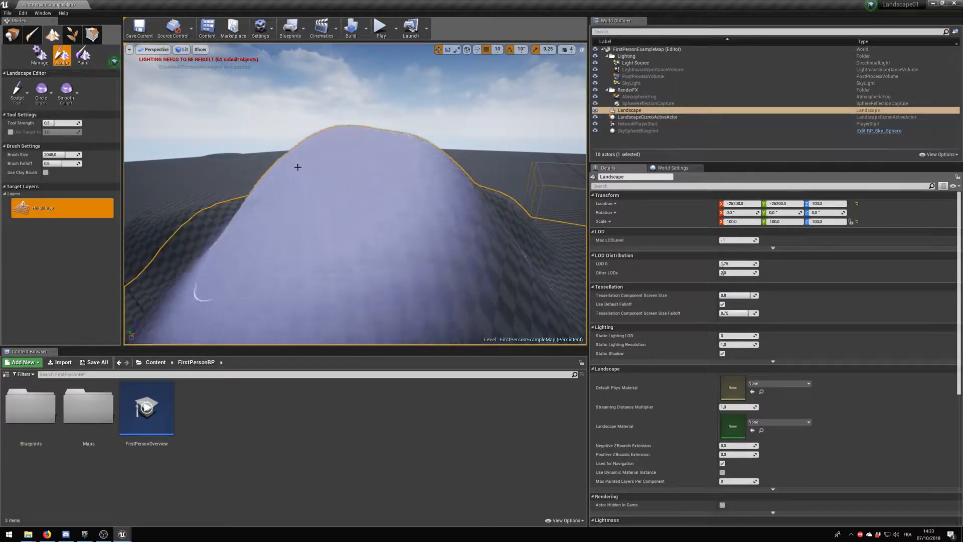
mouse_move(299, 166)
right_mouse_down()
mouse_move(346, 211)
mouse_move(354, 180)
right_mouse_up()
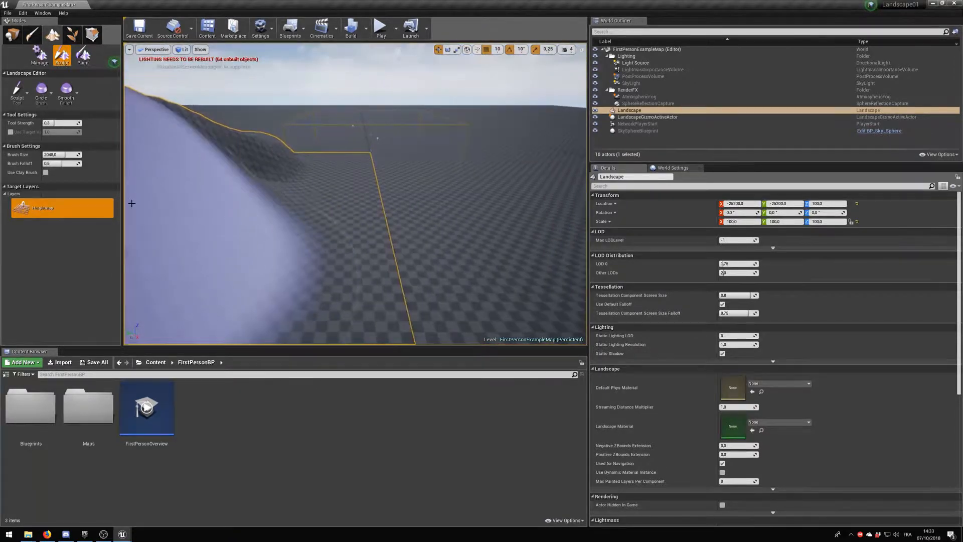
left_click(40, 91)
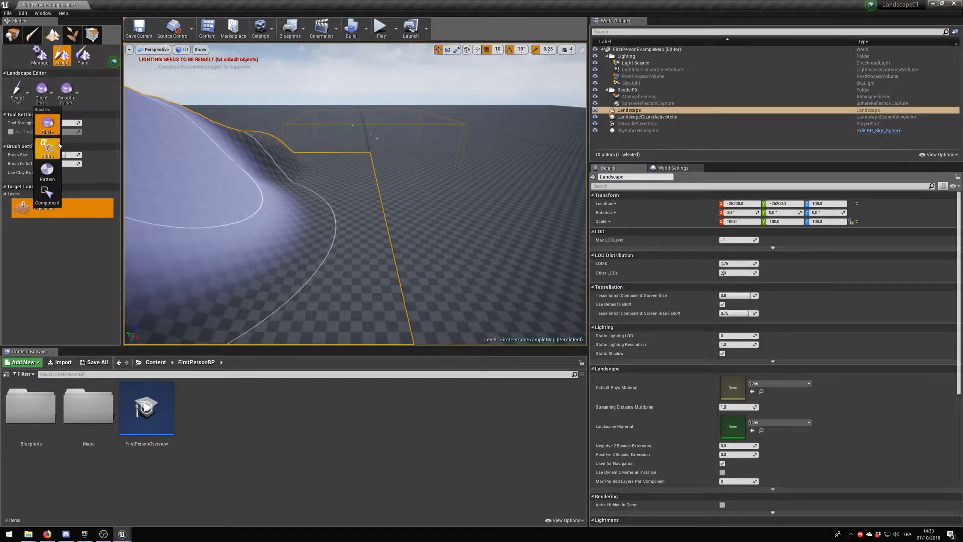
left_click(46, 124)
Switch the brush falloff to Spherical and sculpt more hills and ridges across the landscape
left_click(68, 88)
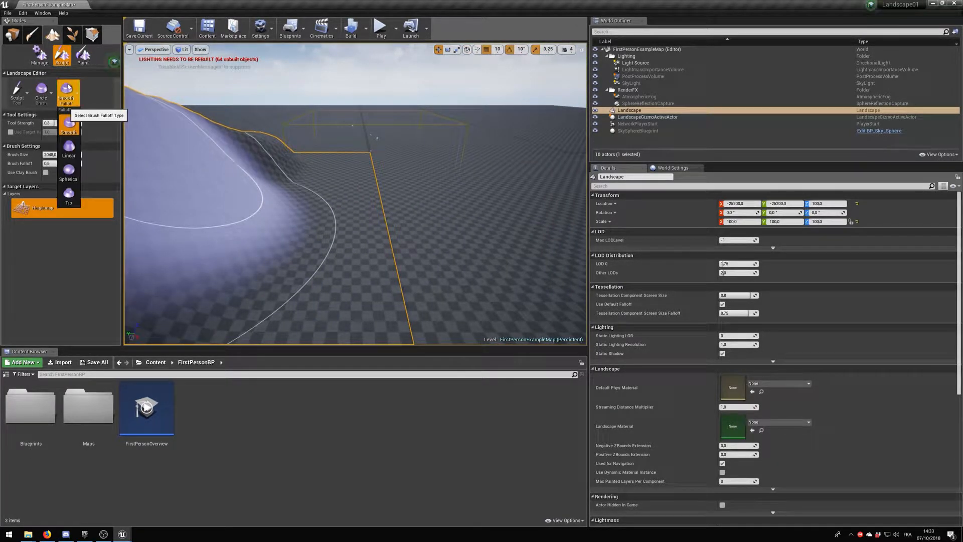
left_click(70, 179)
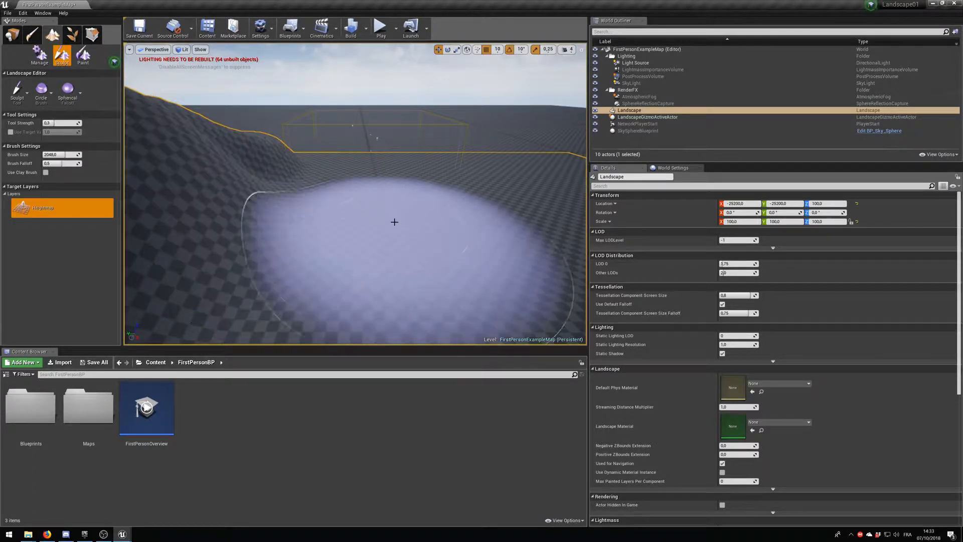
mouse_move(393, 222)
left_mouse_down()
mouse_move(405, 205)
mouse_move(395, 163)
mouse_move(431, 172)
left_mouse_up()
mouse_move(430, 172)
right_mouse_down()
mouse_move(426, 196)
mouse_move(421, 176)
mouse_move(384, 172)
right_mouse_up()
mouse_move(294, 175)
left_mouse_down()
mouse_move(355, 254)
mouse_move(285, 158)
left_mouse_up()
mouse_move(180, 173)
right_mouse_down()
mouse_move(165, 187)
mouse_move(171, 181)
right_mouse_up()
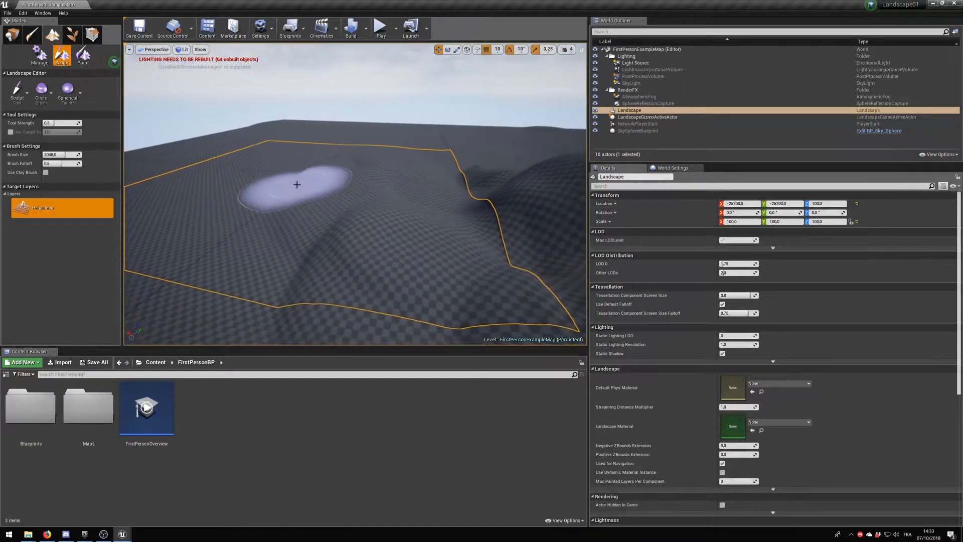
mouse_move(297, 185)
left_mouse_down()
mouse_move(239, 209)
mouse_move(221, 236)
mouse_move(458, 157)
mouse_move(453, 128)
mouse_move(440, 149)
mouse_move(194, 204)
mouse_move(320, 252)
mouse_move(303, 241)
mouse_move(432, 231)
left_mouse_up()
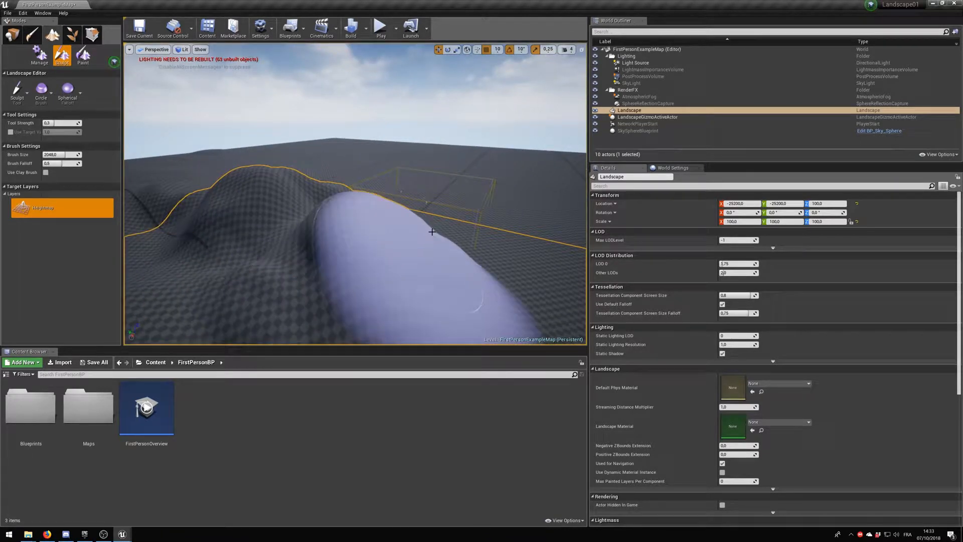
Level the tops of the sculpted hills into plateaus using the Flatten tool
left_click(24, 92)
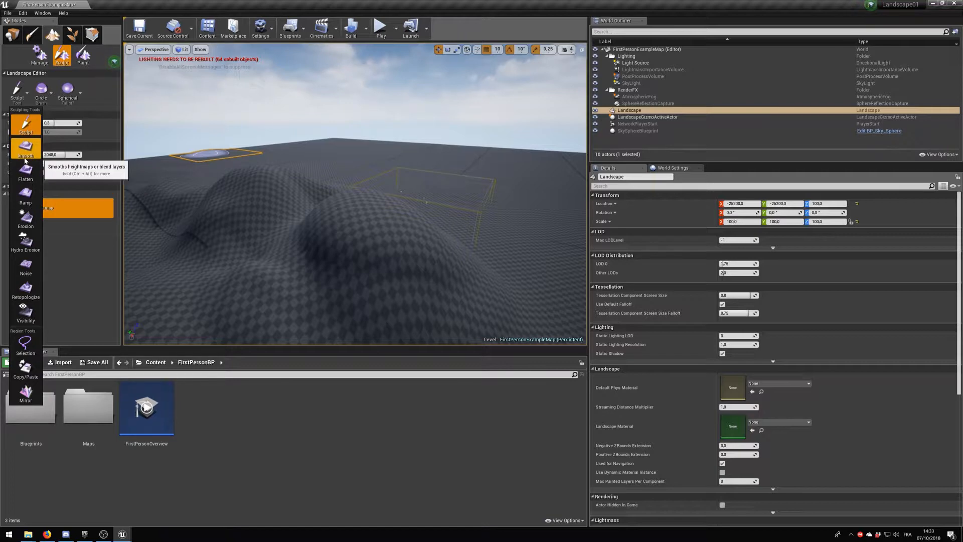
left_click(26, 173)
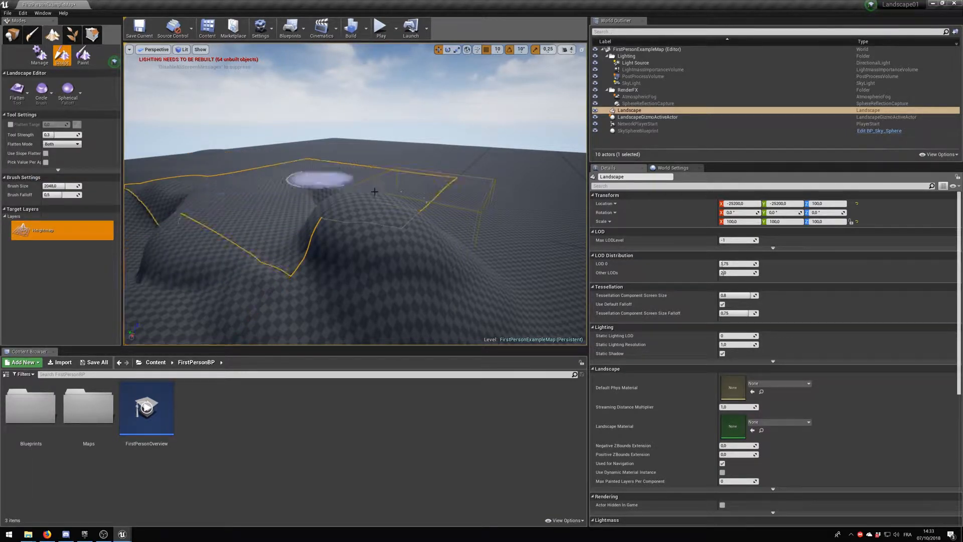
right_click_drag(439, 286, 404, 283)
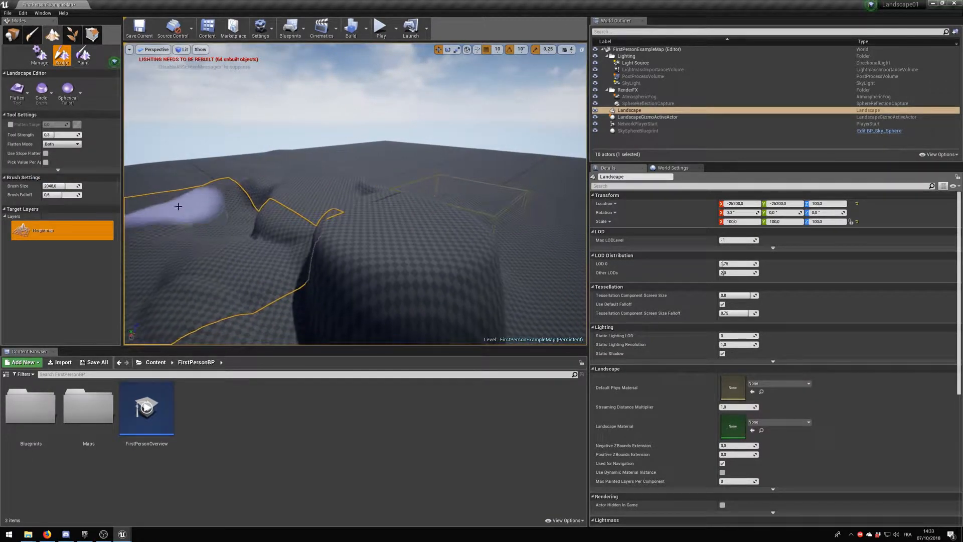
right_click_drag(156, 181, 157, 181)
key("s")
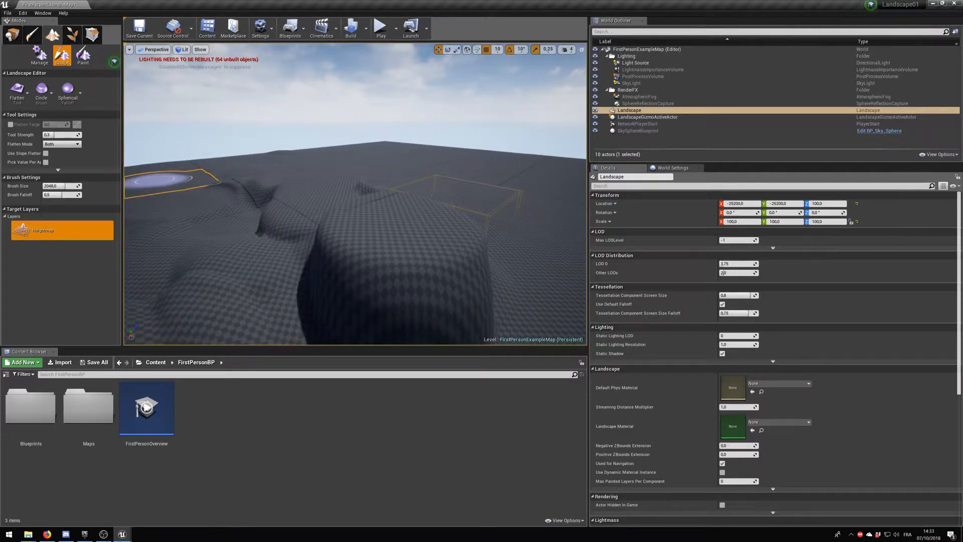
Erode the flattened hills and surrounding terrain using the Hydro Erosion tool
left_click(19, 95)
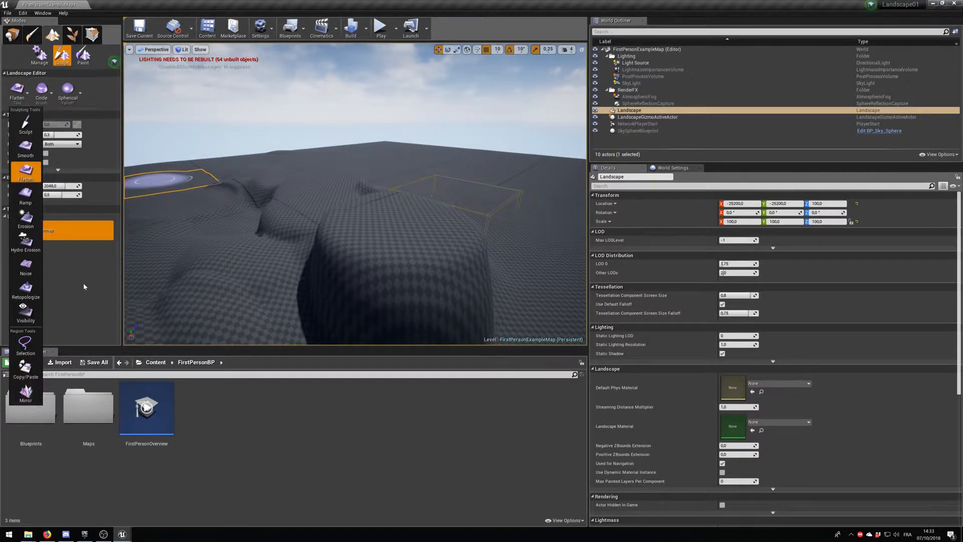
left_click(32, 247)
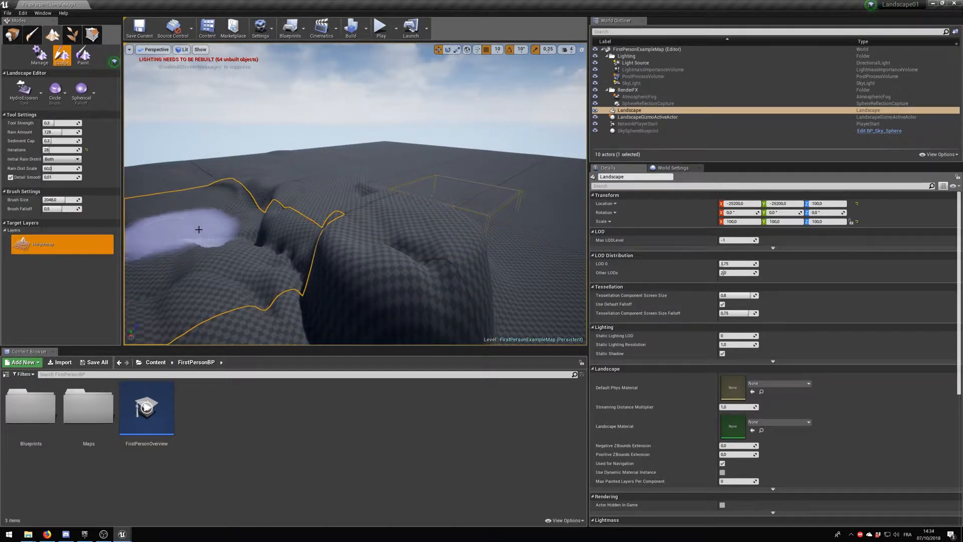
mouse_move(354, 173)
right_mouse_down()
mouse_move(297, 216)
mouse_move(299, 155)
mouse_move(326, 156)
mouse_move(342, 193)
mouse_move(351, 151)
mouse_move(326, 158)
mouse_move(369, 183)
mouse_move(354, 190)
mouse_move(351, 168)
right_mouse_up()
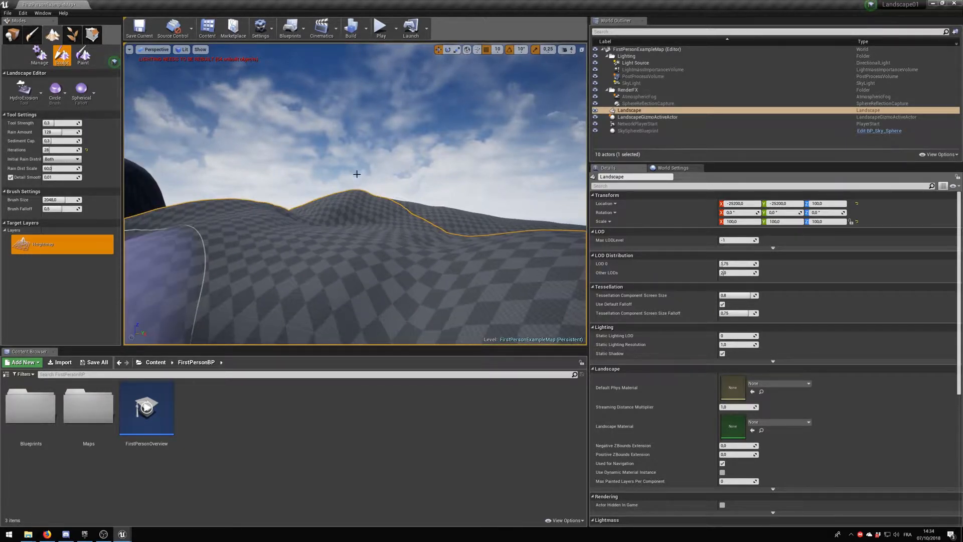
mouse_move(357, 174)
right_mouse_down()
mouse_move(281, 176)
mouse_move(235, 199)
right_mouse_up()
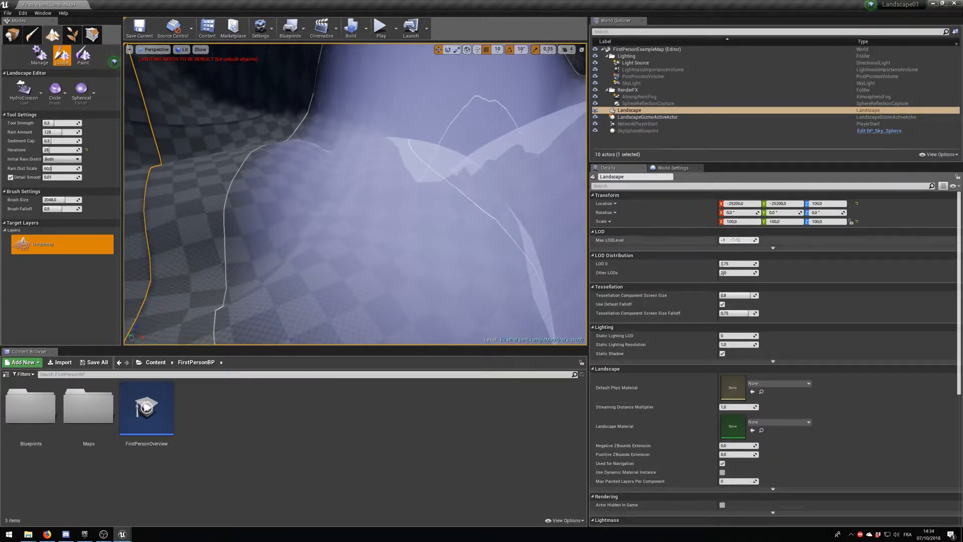
Assign M_Water_Ocean as the landscape material and inspect the water surface in a full-screen viewport
scroll(736, 239, "down", 3)
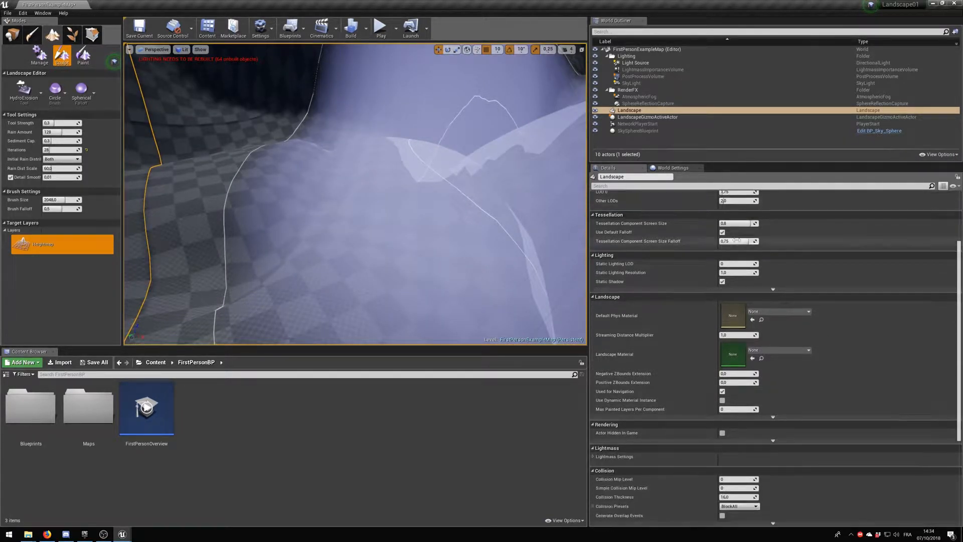
left_click(787, 350)
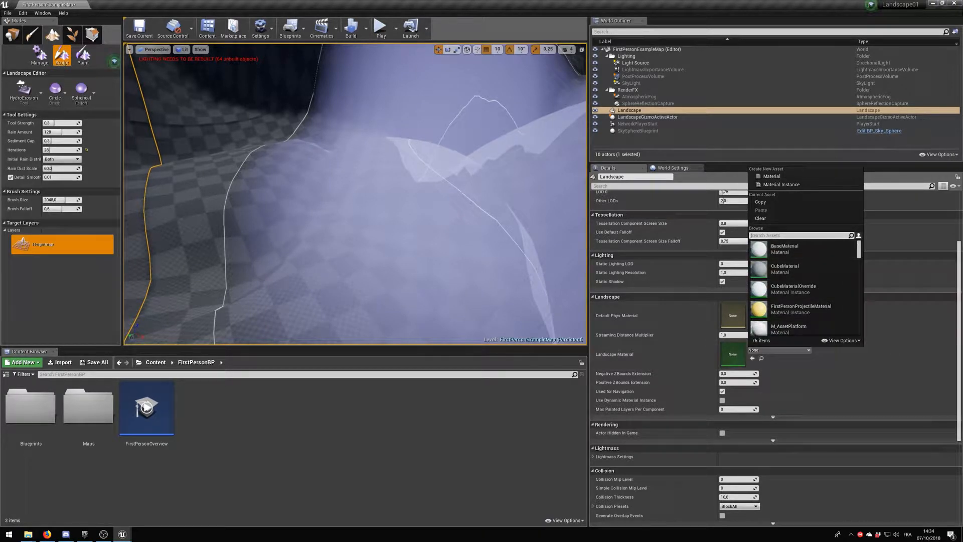
type("wa")
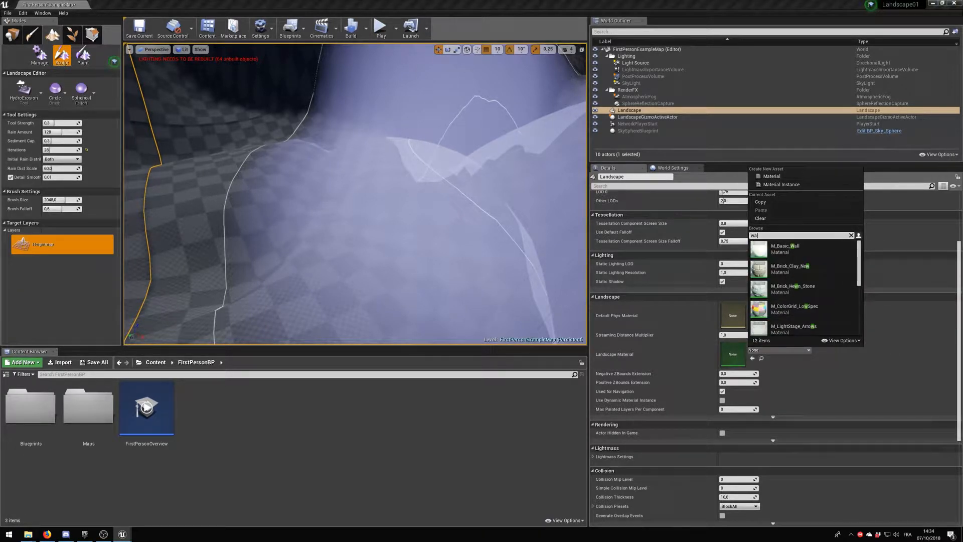
type("tr")
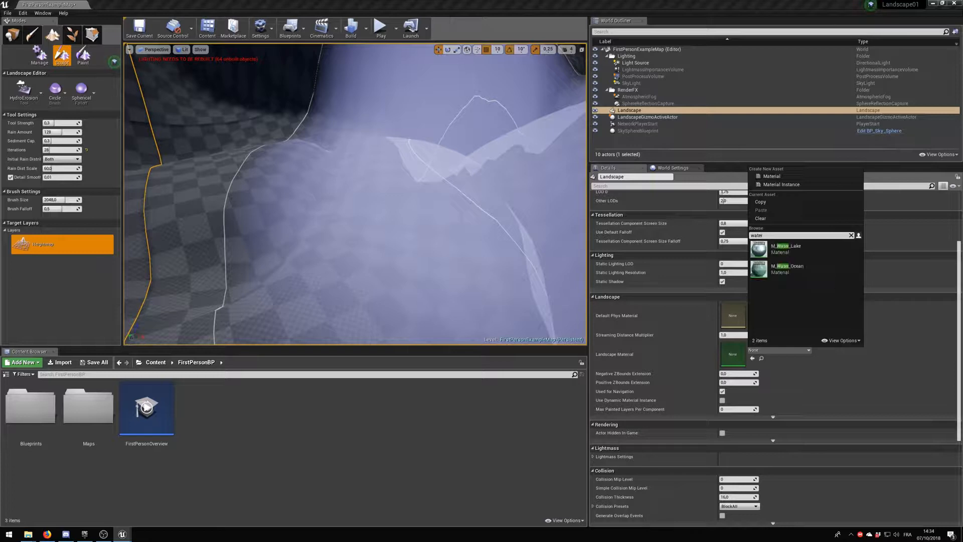
left_click(802, 265)
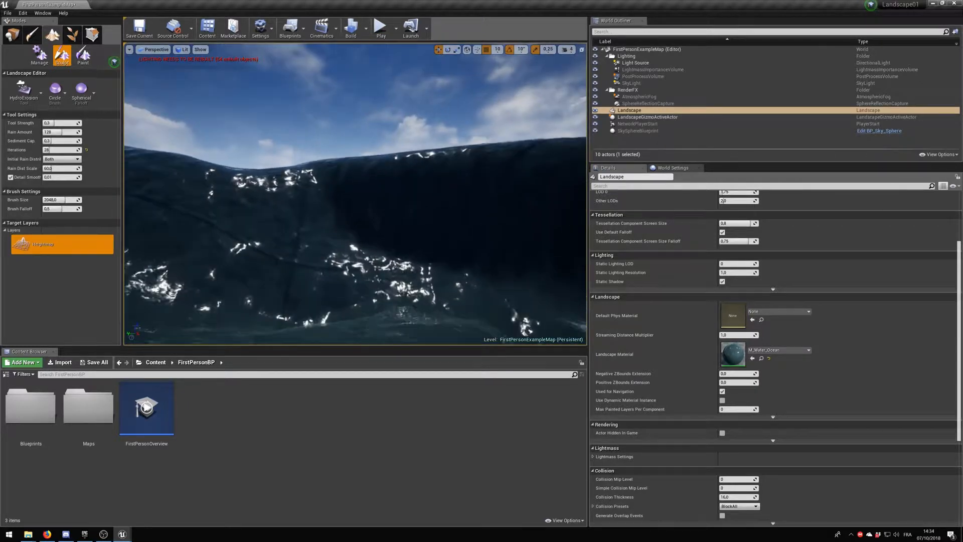
right_click_drag(355, 194, 355, 224)
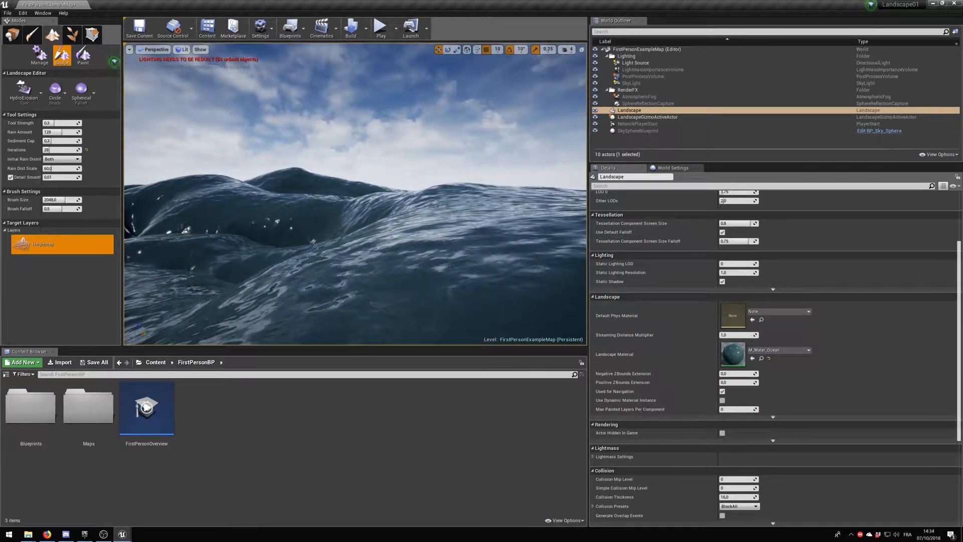
key("F11")
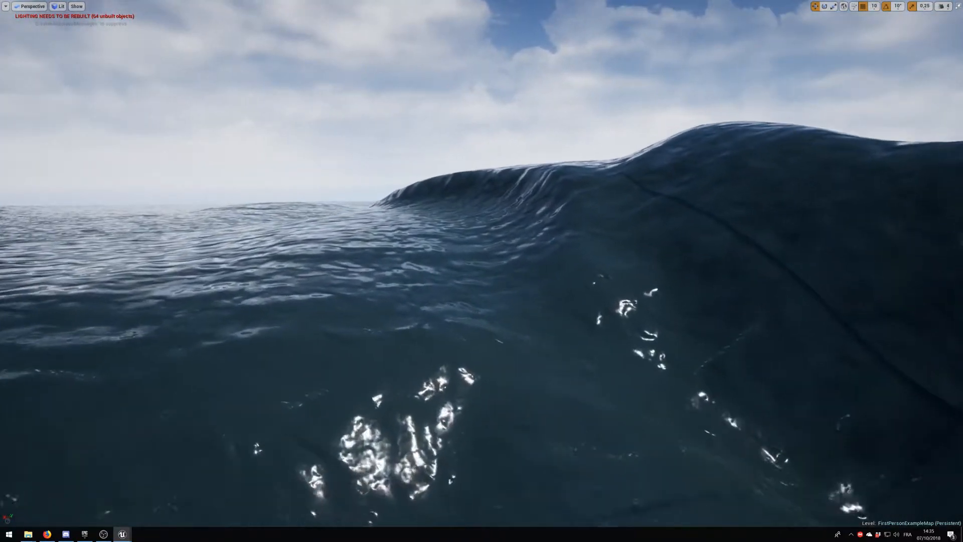
key("F11")
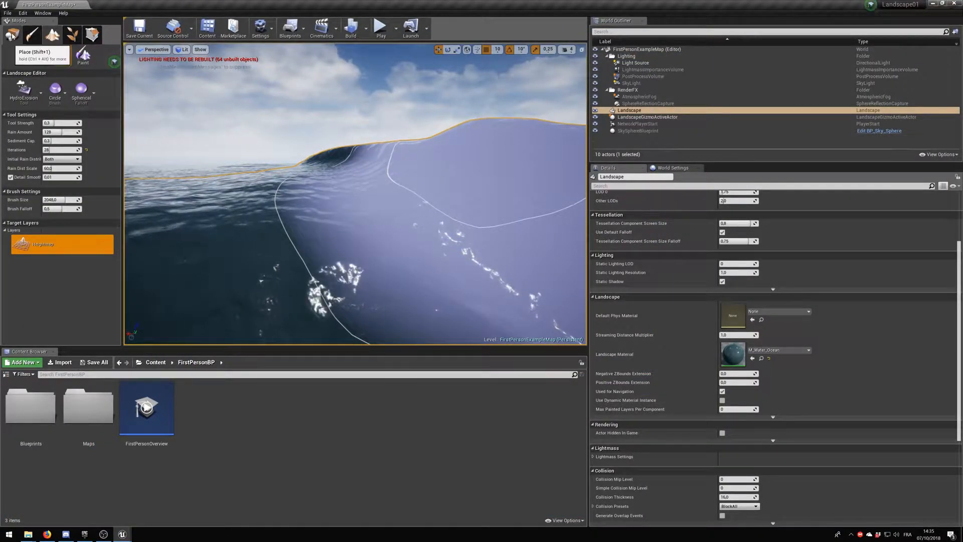
Place a basic cube on the water surface in front of the large wave and focus on it
left_click(12, 35)
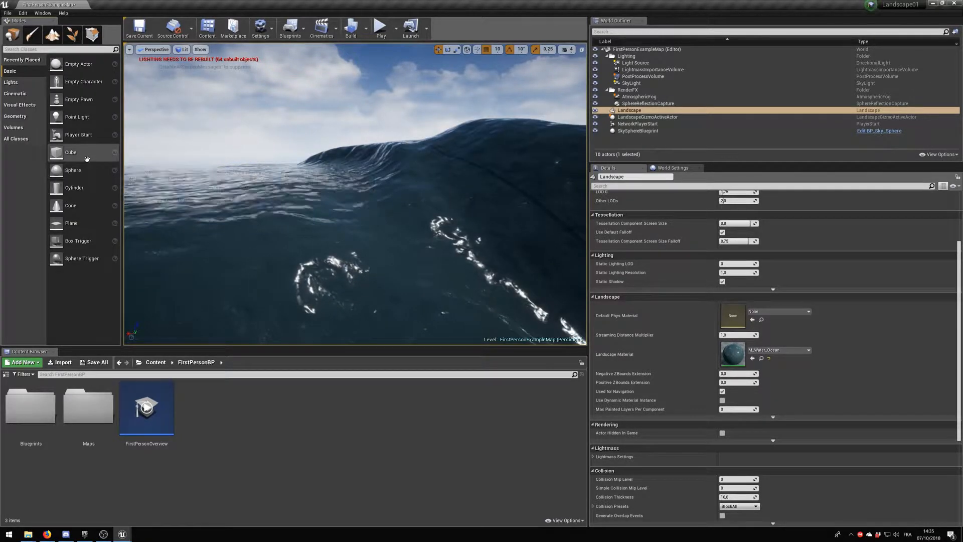
left_click_drag(271, 223, 271, 224)
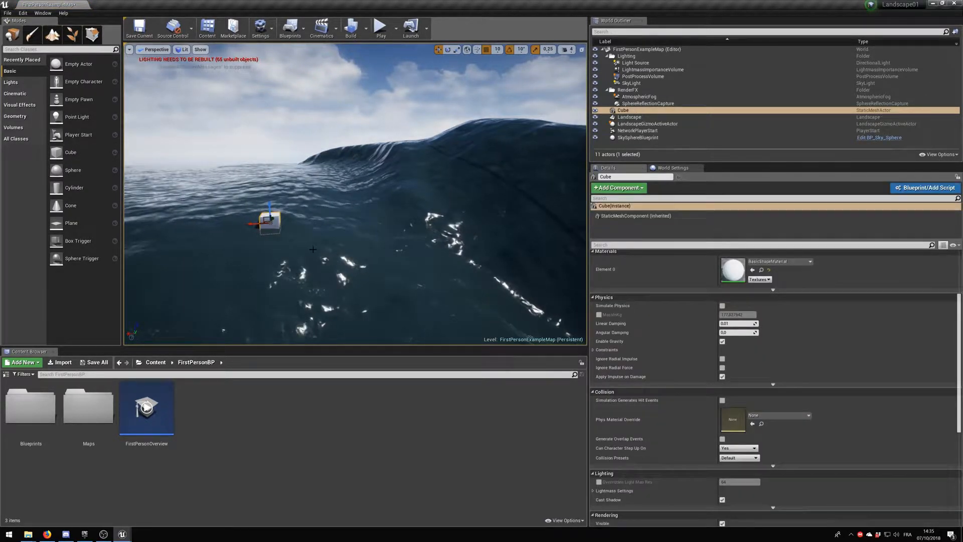
key("f")
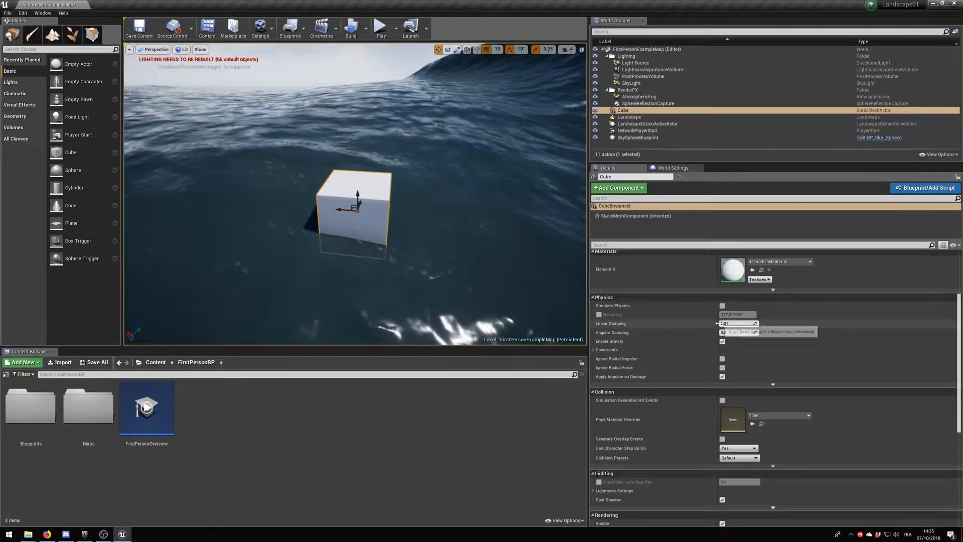
Apply the M_Glass material to the cube's Element 0 slot
left_click(763, 416)
left_click(763, 416)
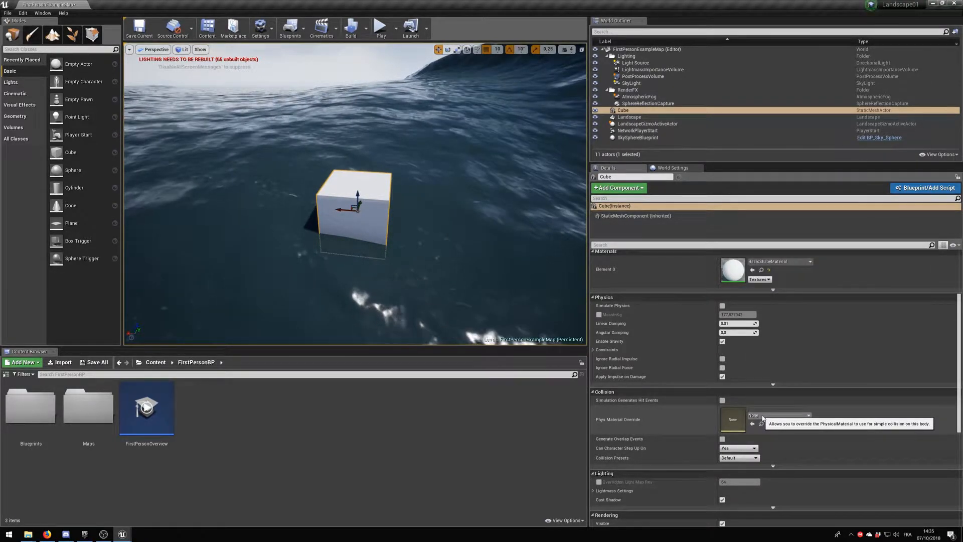
scroll(805, 397, "up", 5)
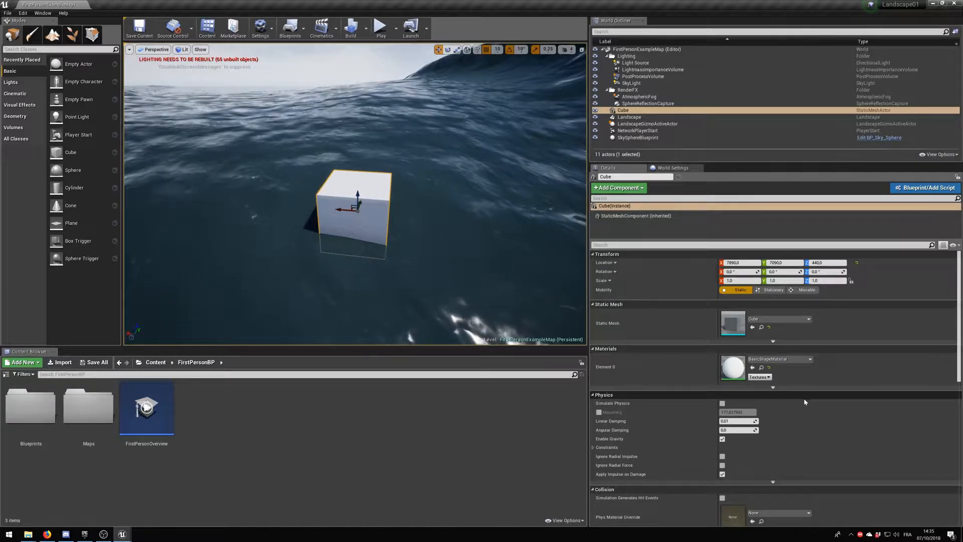
left_click(782, 359)
scroll(815, 301, "down", 5)
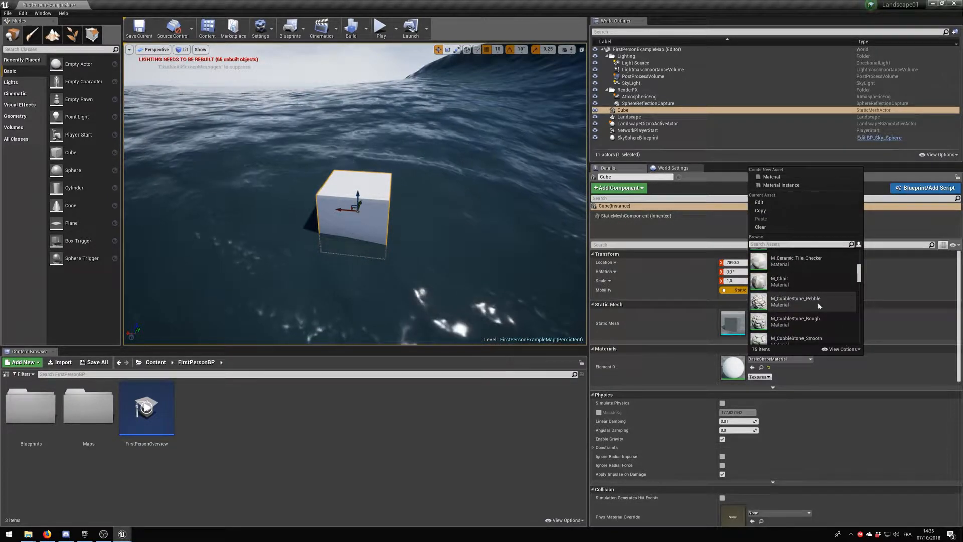
type("glass")
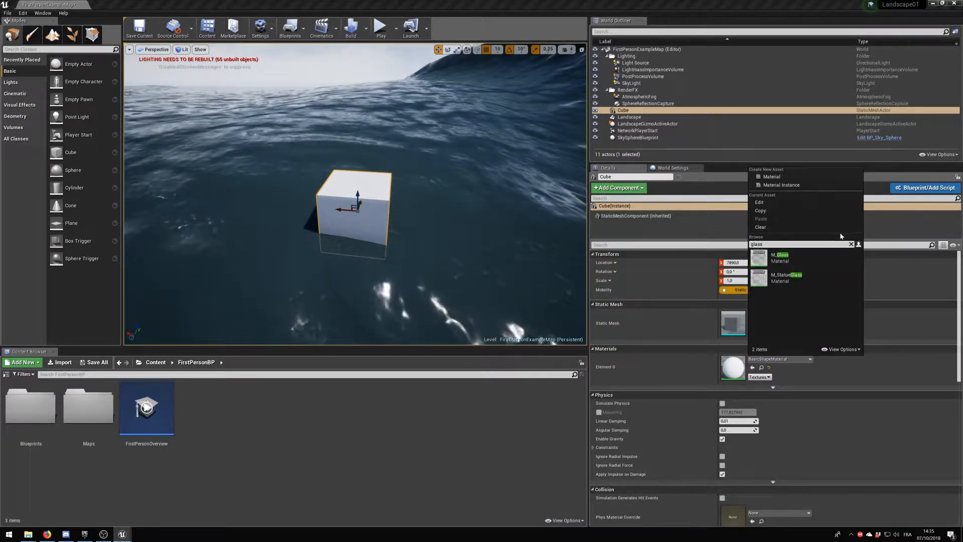
left_click(780, 257)
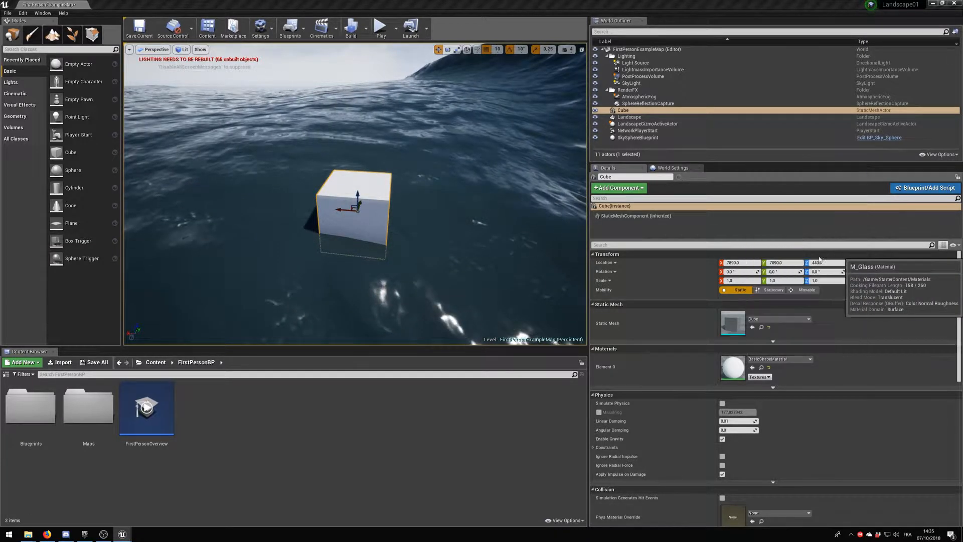
scroll(355, 201, "up", 5)
key("f")
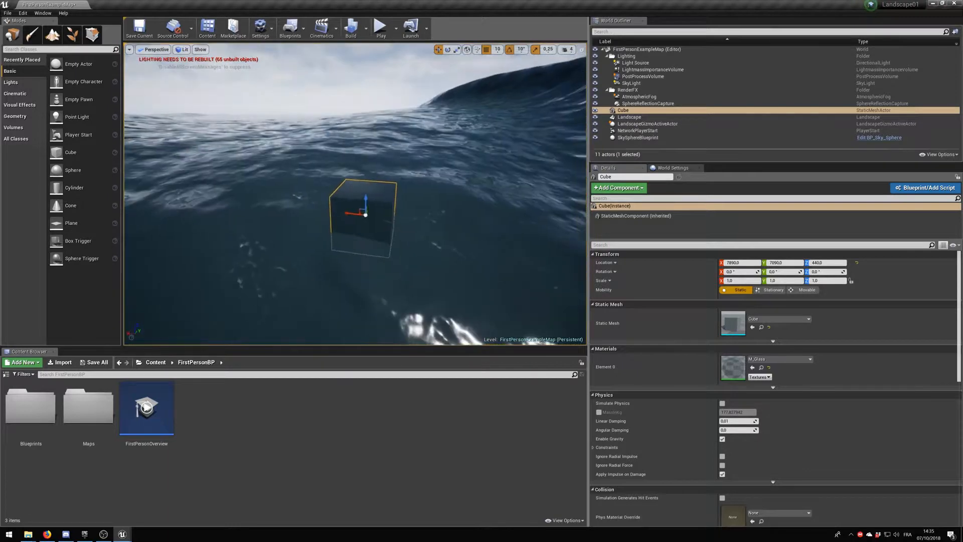
Set the glass cube's X scale to 10 to stretch it into a long bar
left_click(738, 281)
type("10")
key("Return")
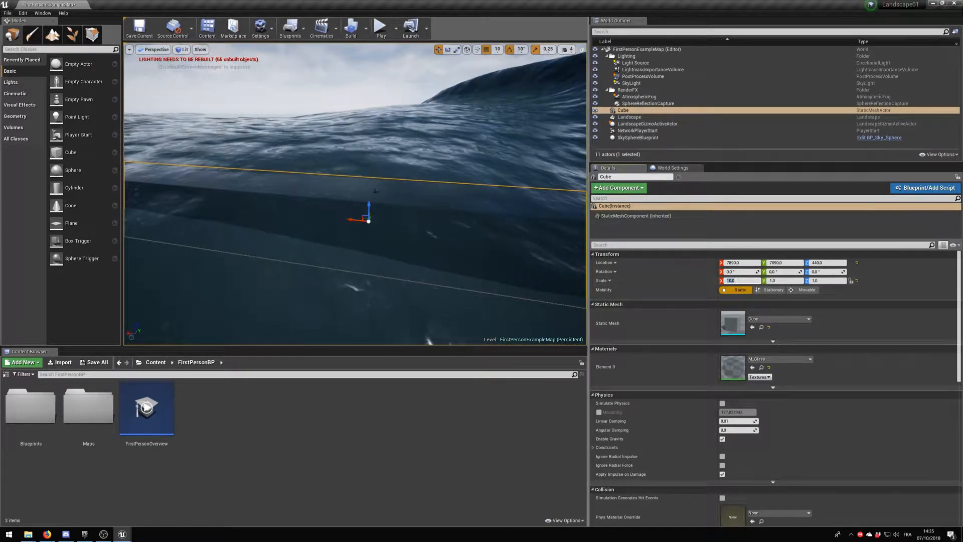
right_click_drag(361, 211, 424, 223)
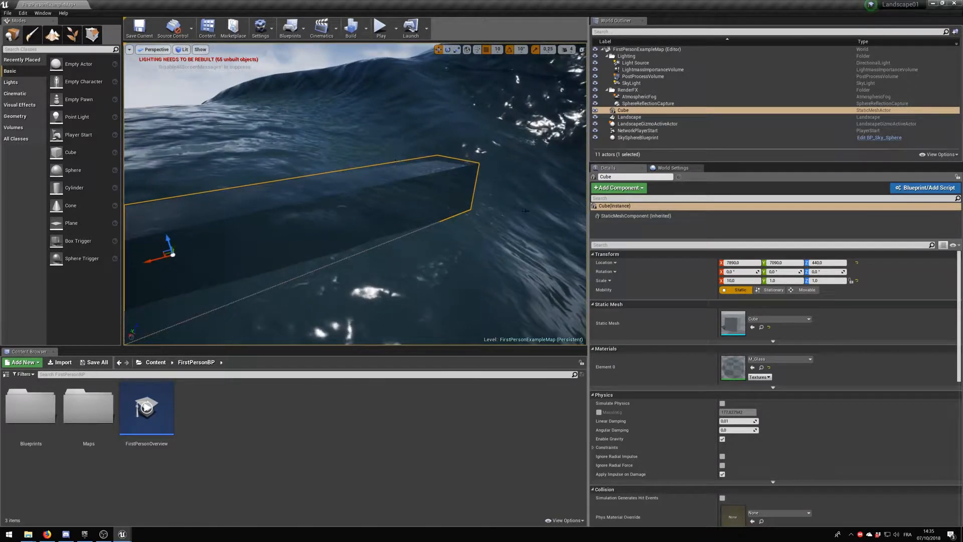
key("f")
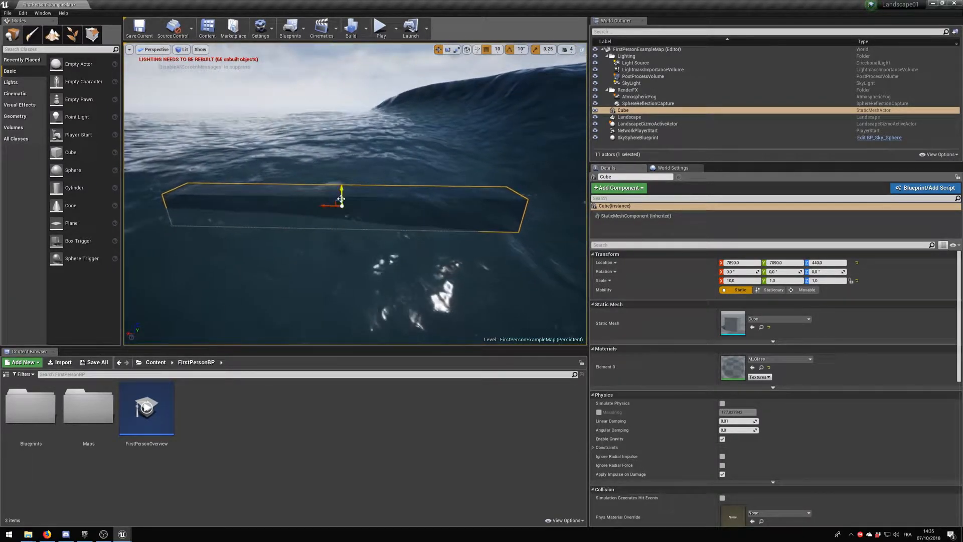
Raise the glass bar to a Z location of 580 and reduce its Z scale to make it thinner
right_click_drag(335, 151, 324, 138)
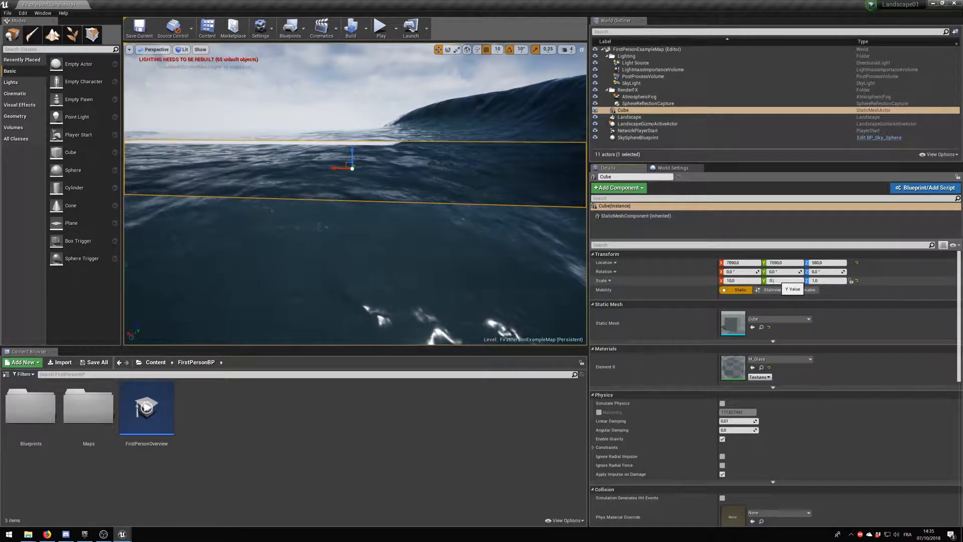
right_click_drag(451, 200, 372, 200)
key("d")
key("a")
key("w")
key("s")
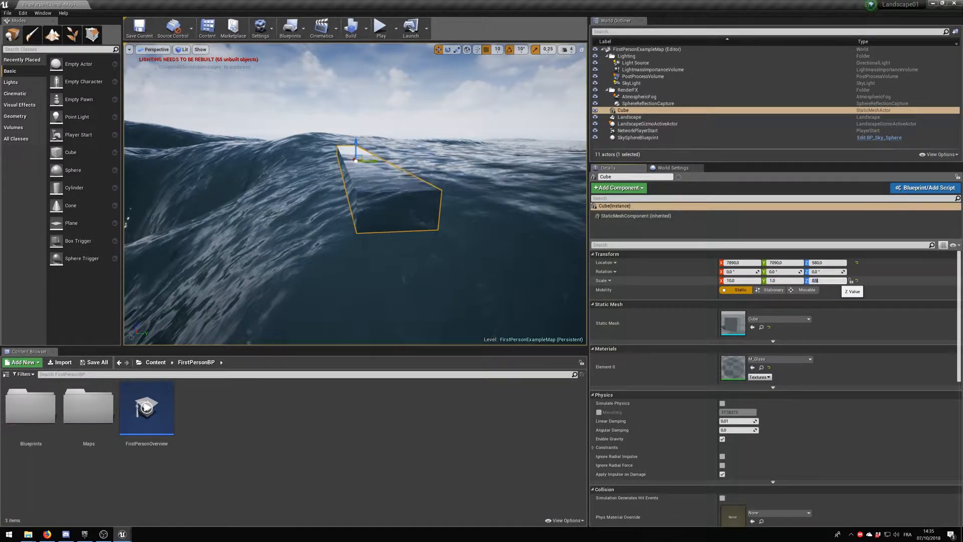
mouse_move(392, 129)
right_mouse_down()
mouse_move(351, 130)
mouse_move(392, 128)
right_mouse_up()
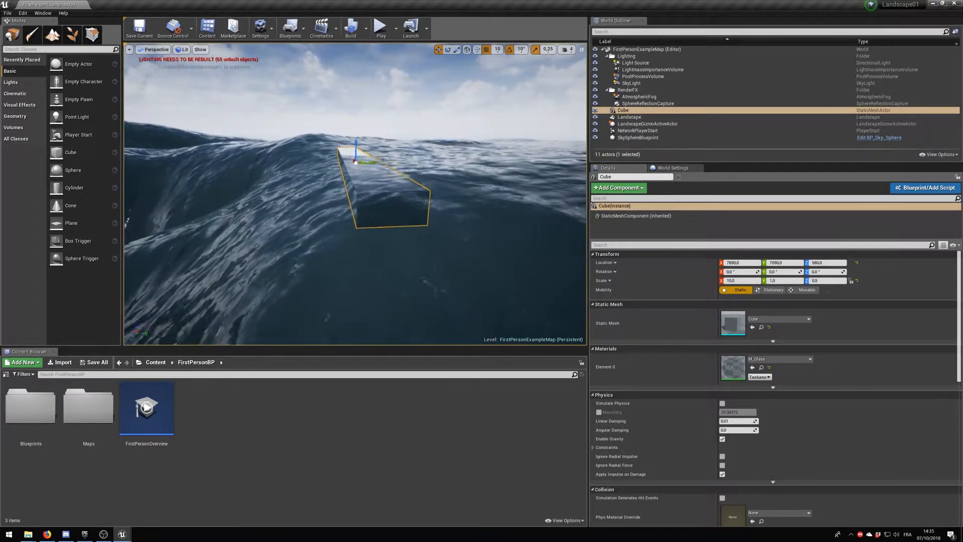
Set the glass bar's X scale to 100 and raise it to a Z location of 630
left_click(740, 281)
type("100")
key("Return")
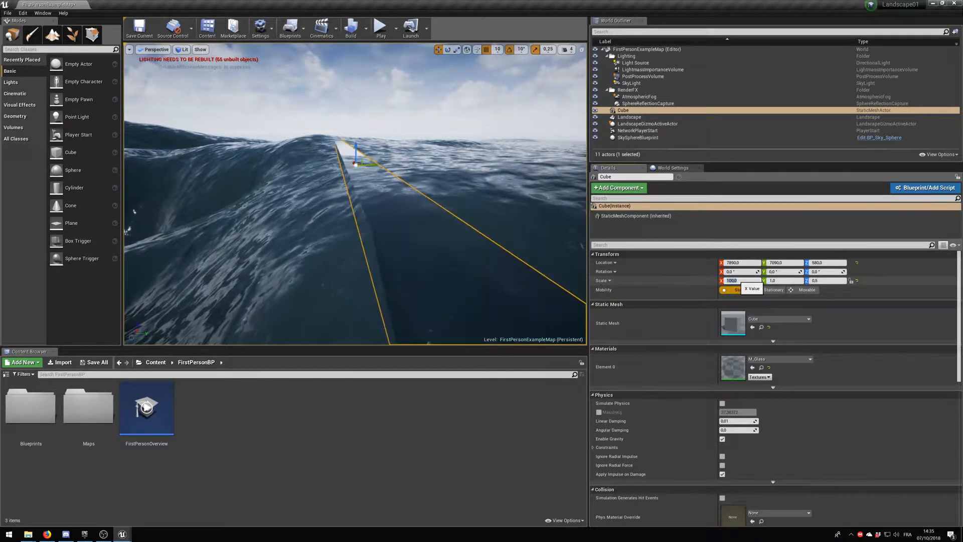
right_click_drag(399, 240, 397, 201)
key("w")
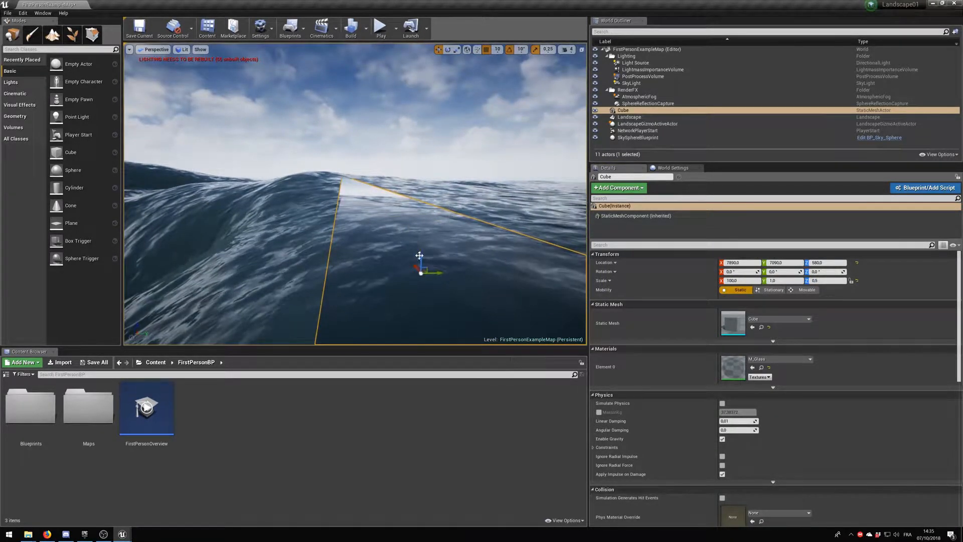
left_click_drag(420, 220, 420, 198)
key("w")
right_click_drag(412, 160, 466, 180)
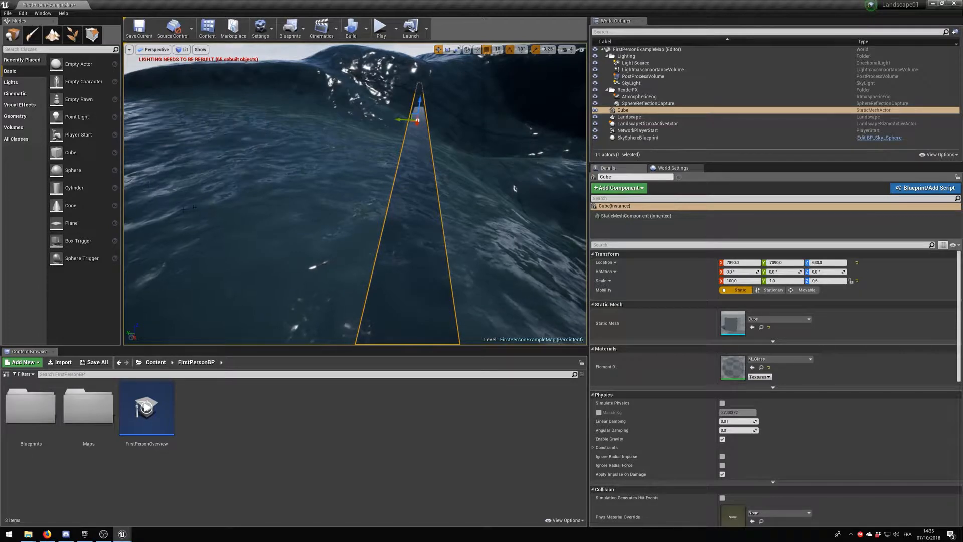
Place a Player Start above the long glass bar and save the map
left_click(99, 135)
left_click_drag(98, 136, 413, 255)
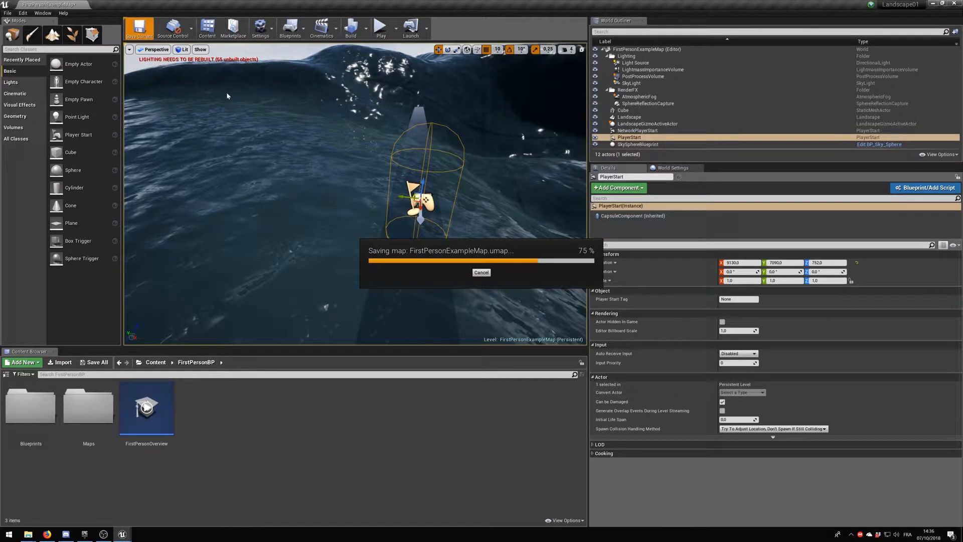
Playtest the level in full screen, looking around the ocean from the glass bar, and end the play session
left_click(380, 33)
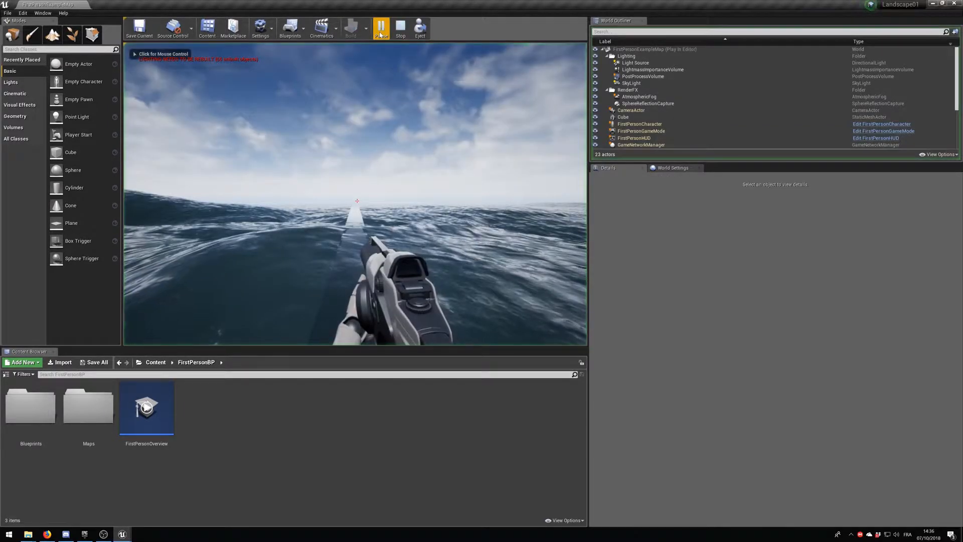
left_click(405, 154)
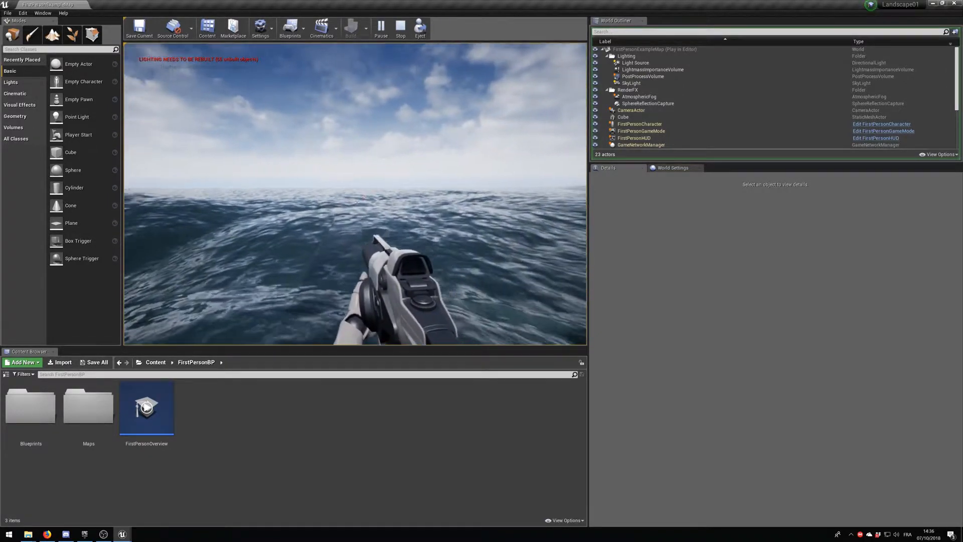
key("F11")
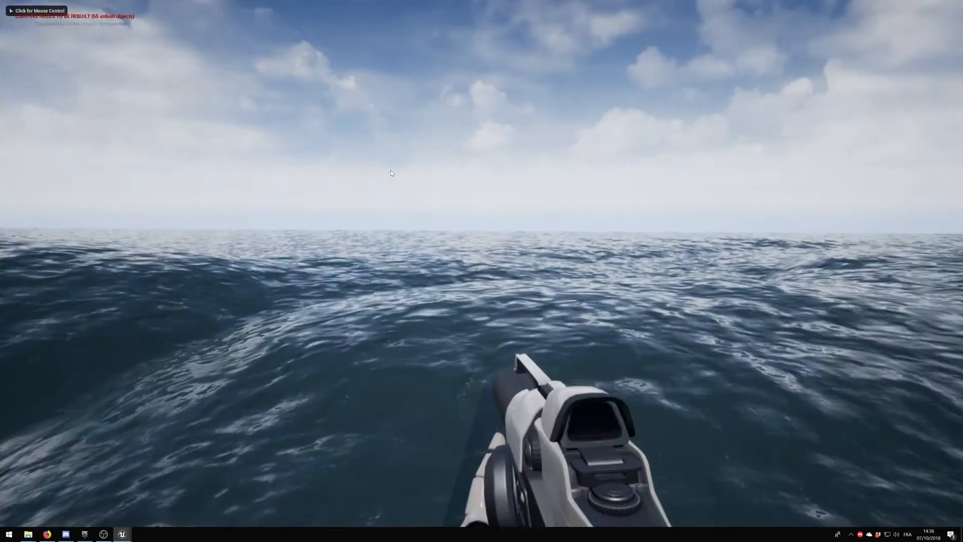
left_click(484, 271)
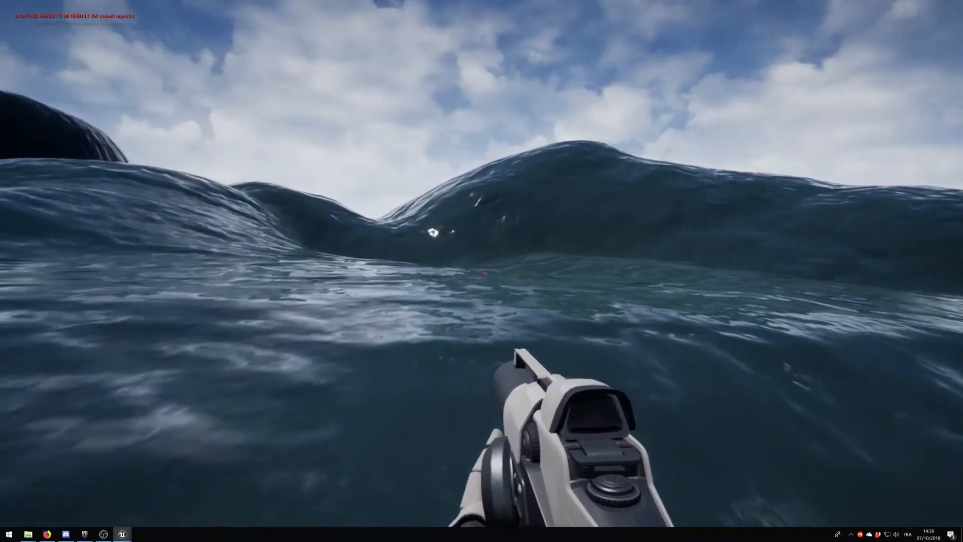
key("F11")
key("Escape")
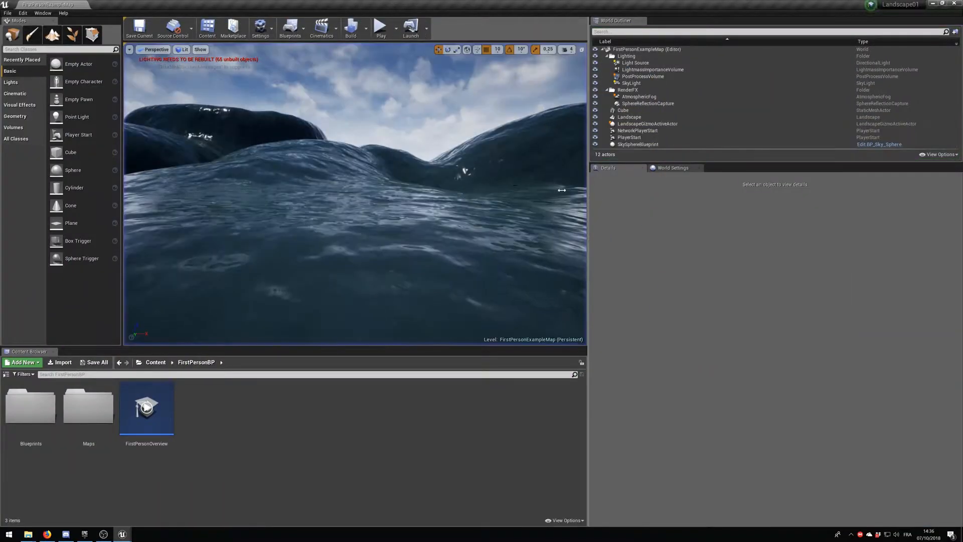
Set the landscape's collision preset to NoCollision, save the map, and playtest the level
left_click(359, 233)
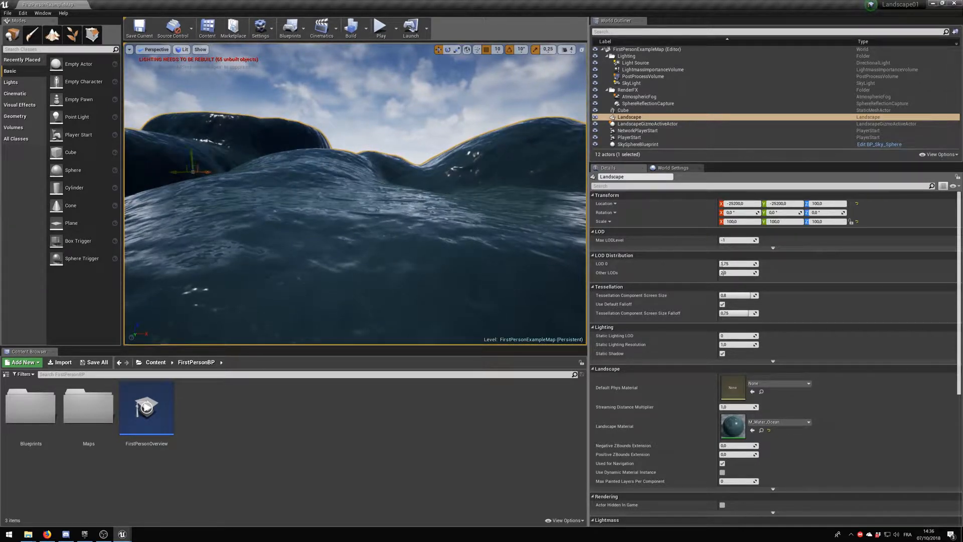
scroll(826, 379, "down", 3)
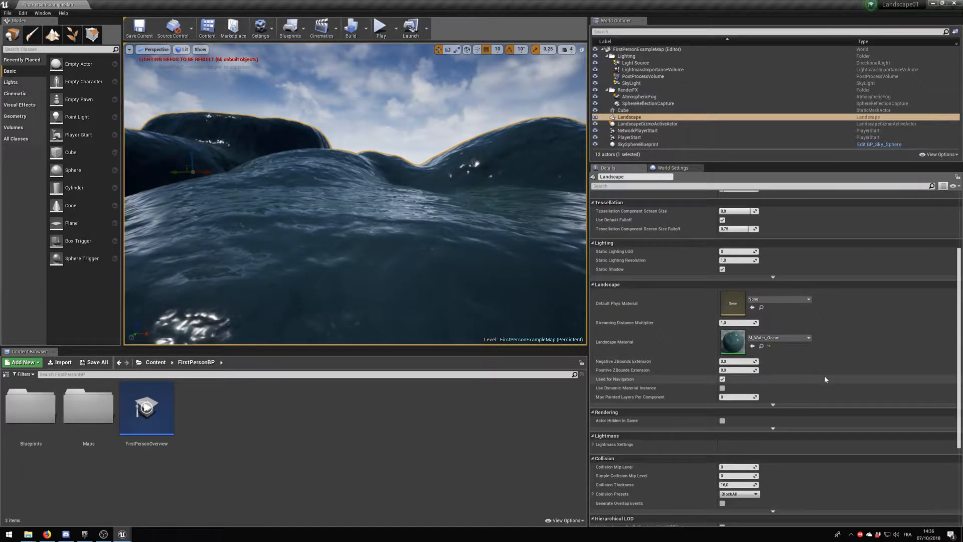
scroll(748, 475, "down", 3)
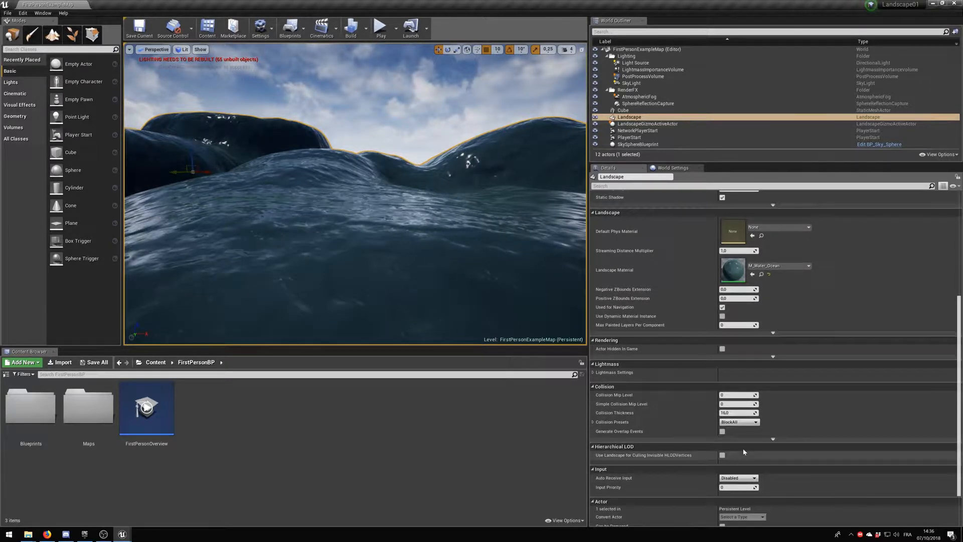
left_click(741, 422)
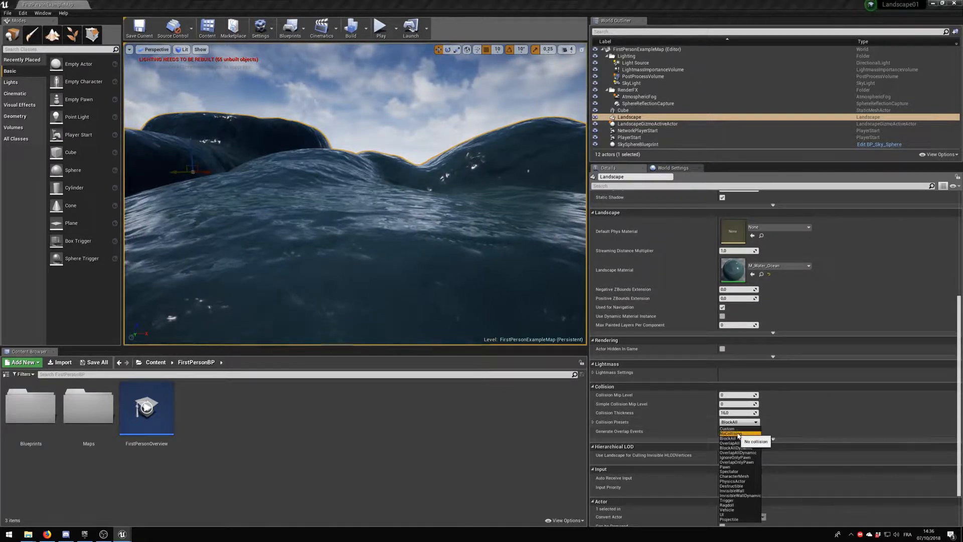
left_click(730, 433)
left_click(140, 33)
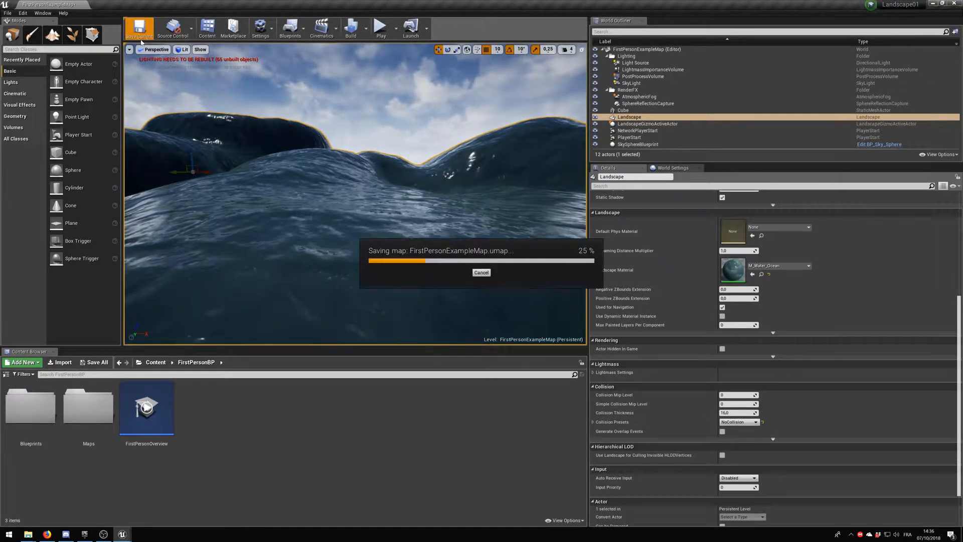
left_click(380, 31)
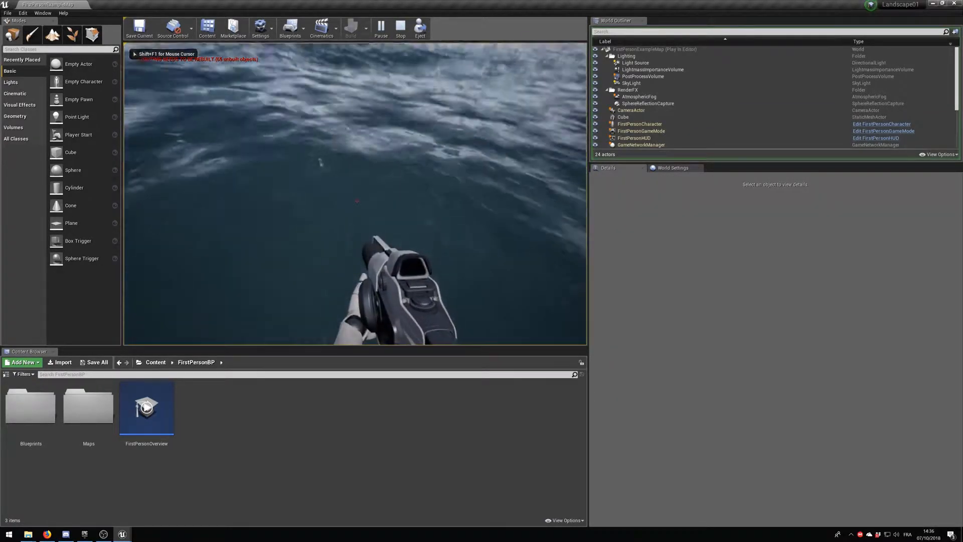
key("Escape")
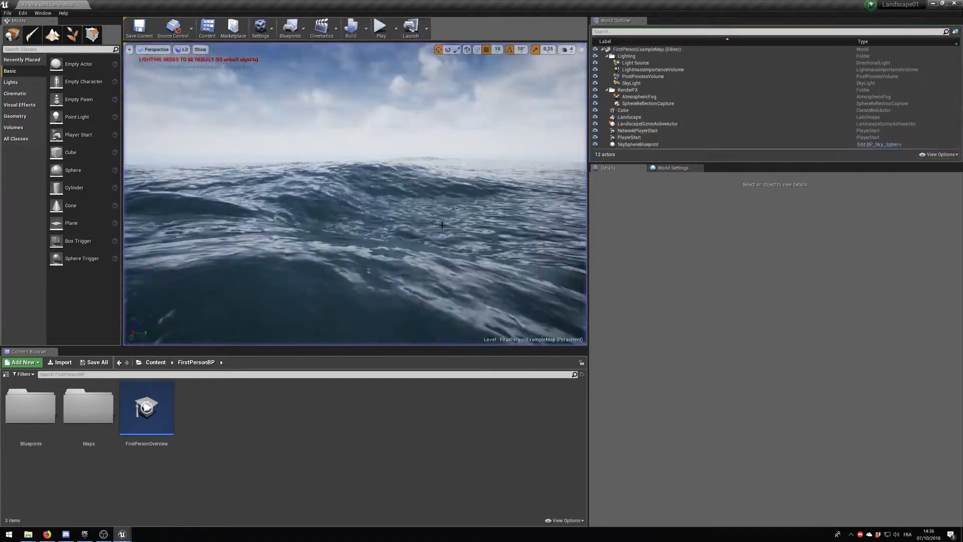
Set the landscape's collision preset to OverlapAll and save the map
left_click(400, 218)
scroll(677, 396, "down", 1)
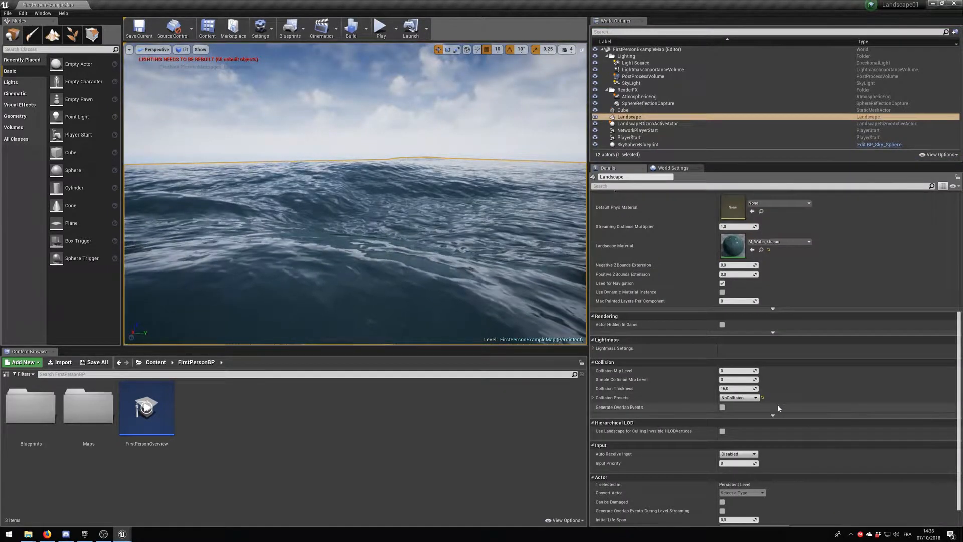
left_click(593, 398)
scroll(793, 424, "down", 1)
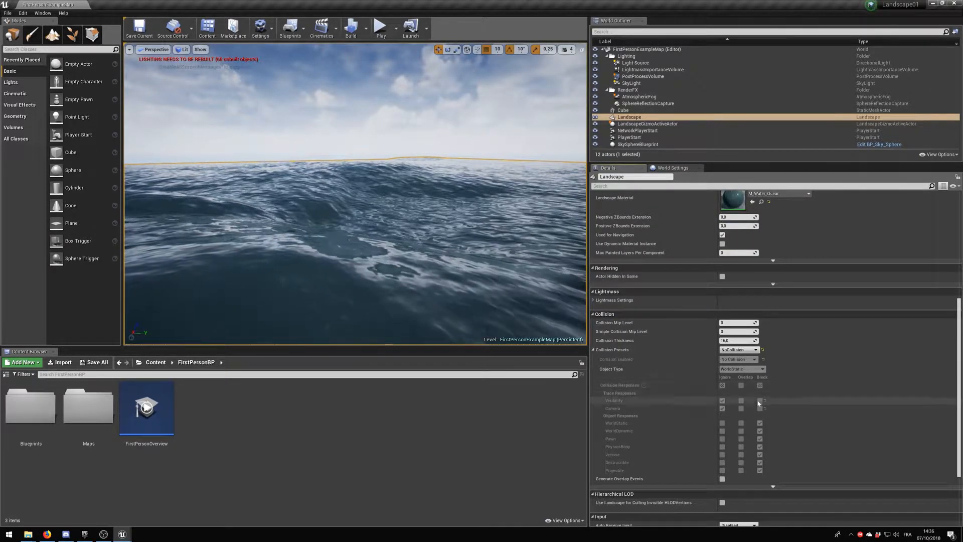
left_click(748, 351)
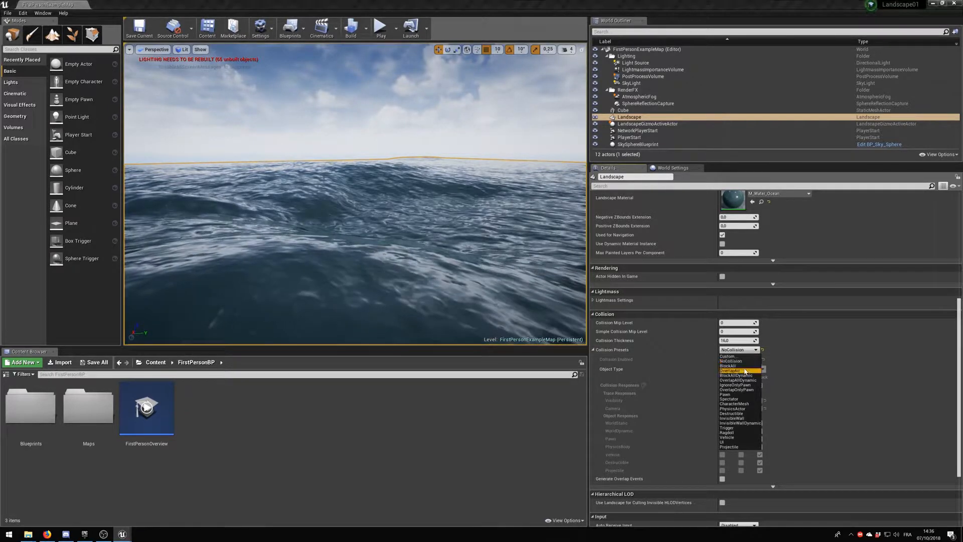
left_click(741, 370)
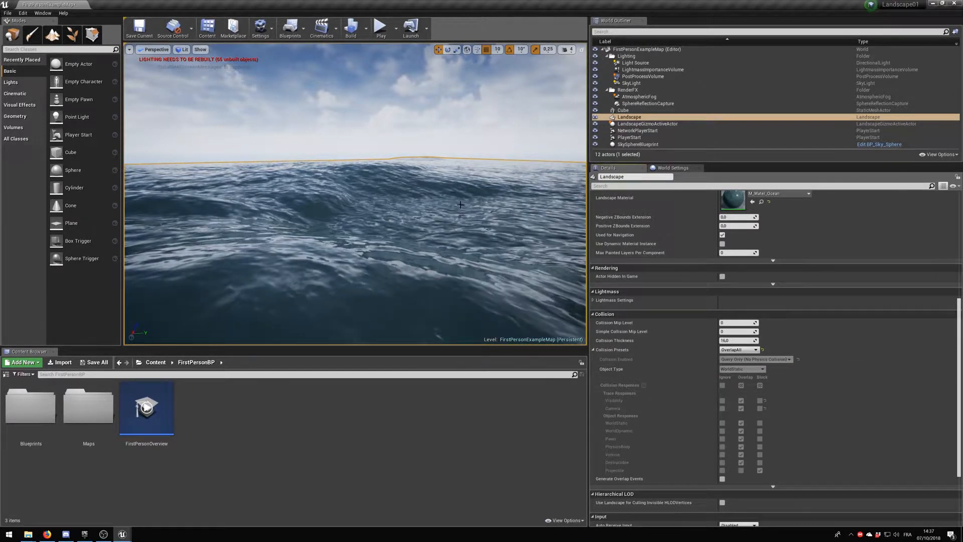
left_click(142, 30)
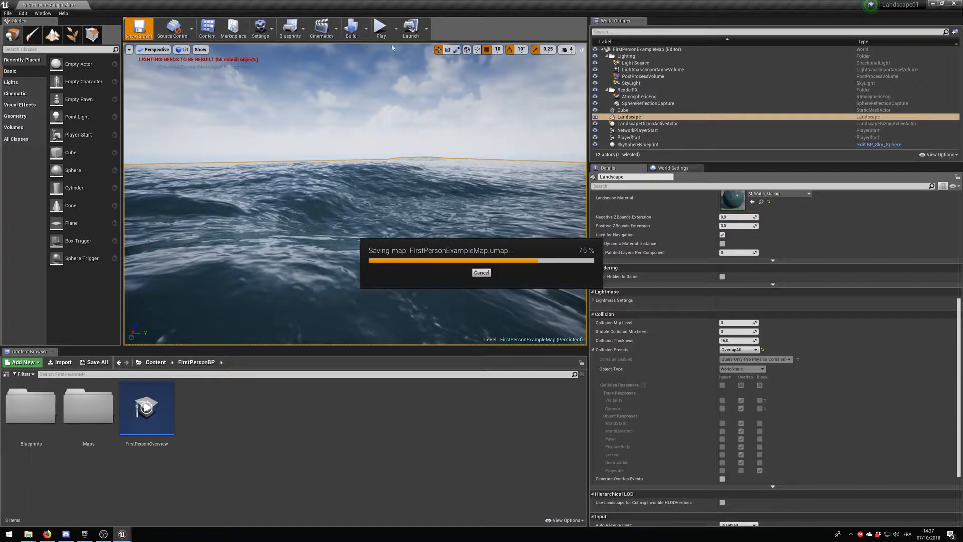
Playtest the level with the landscape's OverlapAll collision and end the play session
left_click(381, 28)
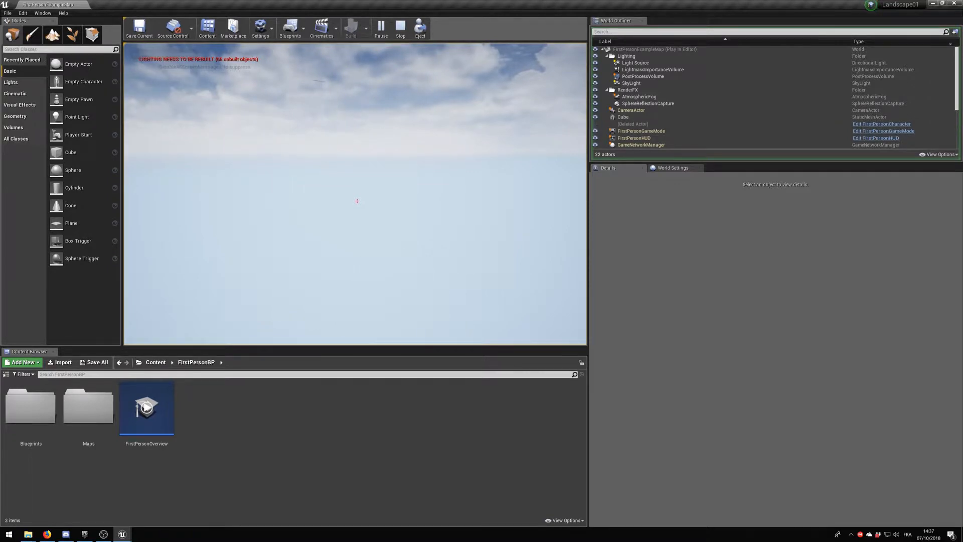
key("Escape")
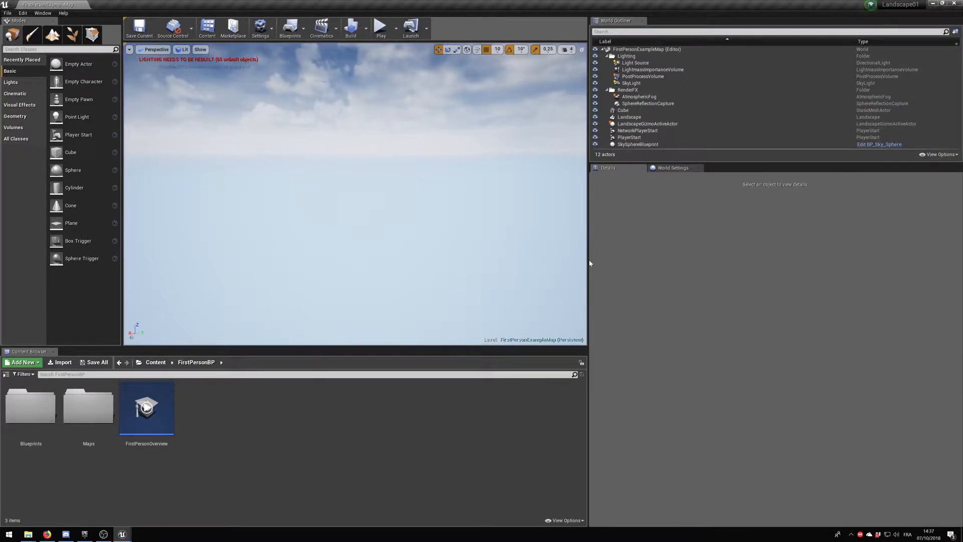
key("F11")
key("F11")
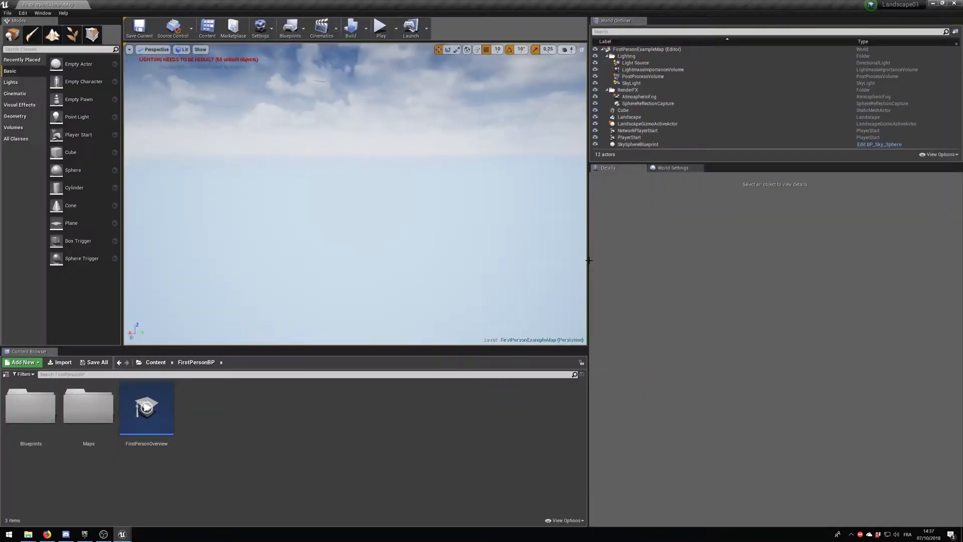
Place an additive Linear Stair geometry brush on the water beyond the end of the glass bar
right_click_drag(329, 185, 357, 183)
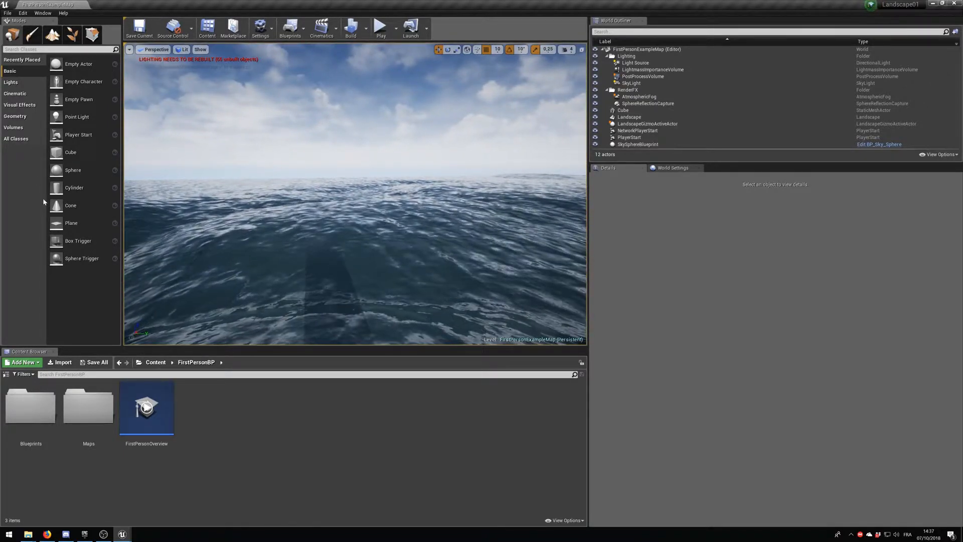
left_click(24, 117)
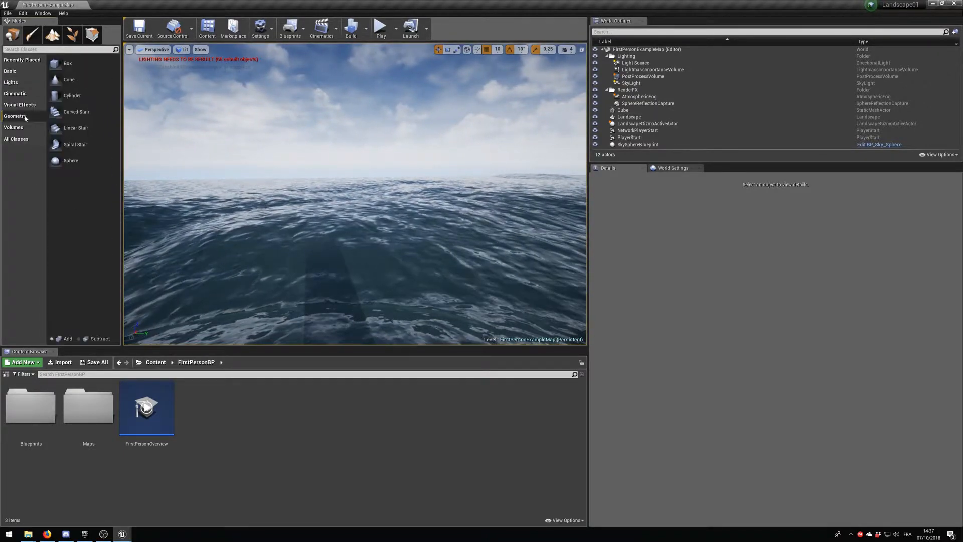
mouse_move(122, 128)
left_mouse_down()
mouse_move(310, 212)
mouse_move(311, 227)
left_mouse_up()
mouse_move(310, 227)
right_mouse_down()
mouse_move(256, 228)
mouse_move(281, 230)
right_mouse_up()
mouse_move(443, 249)
right_mouse_down()
mouse_move(436, 266)
mouse_move(422, 259)
right_mouse_up()
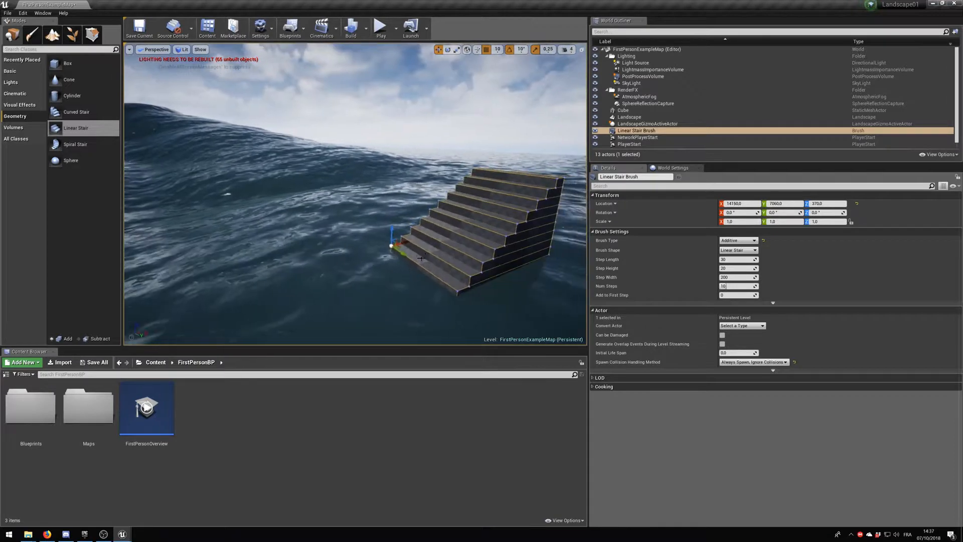
Move the stair brush up to the end of the glass bar, at X 12870 and Y 7060
left_click_drag(394, 249, 168, 297)
right_click_drag(168, 297, 110, 296)
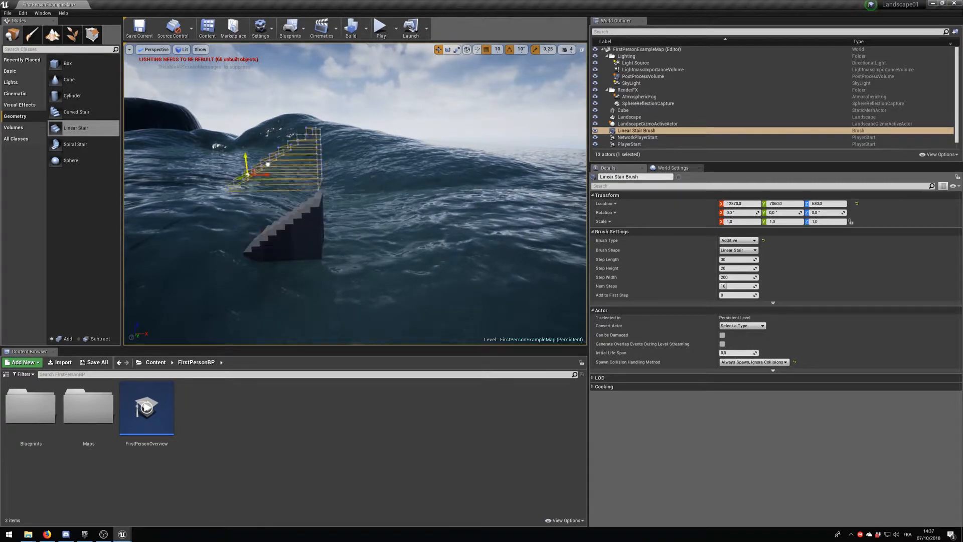
mouse_move(273, 164)
right_mouse_down()
mouse_move(293, 148)
mouse_move(266, 133)
mouse_move(282, 131)
right_mouse_up()
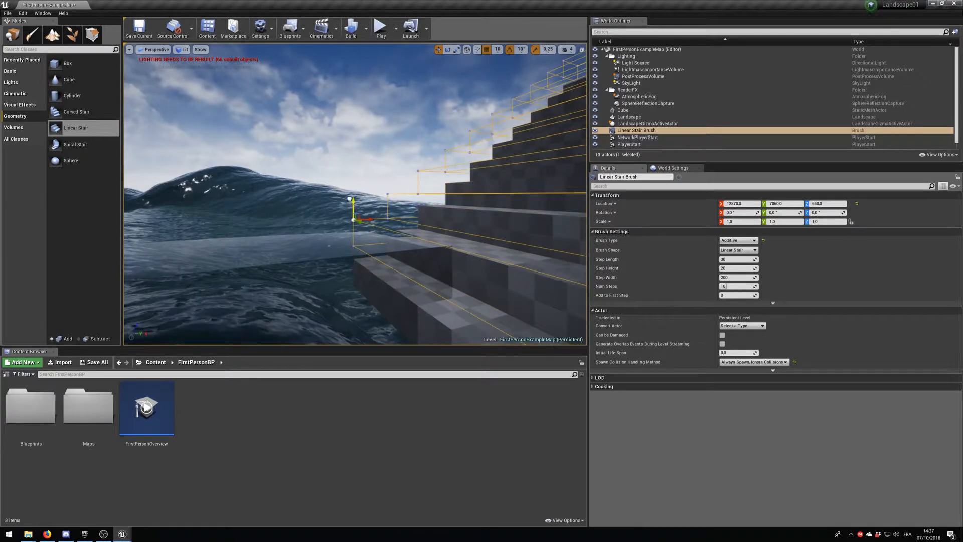
left_click_drag(346, 194, 346, 194)
right_click_drag(346, 194, 337, 193)
Set the number of steps of the linear stair brush to 45
left_click(348, 243)
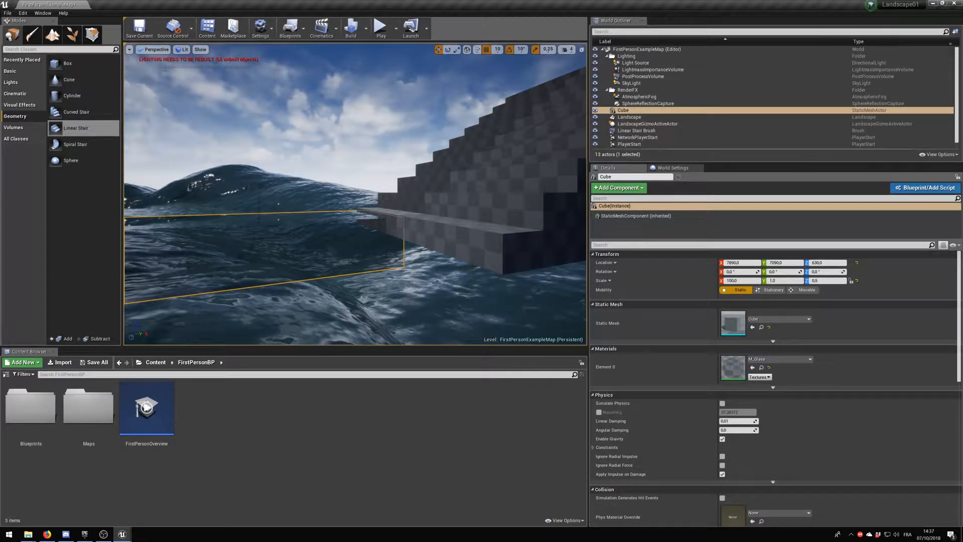
left_click(460, 222)
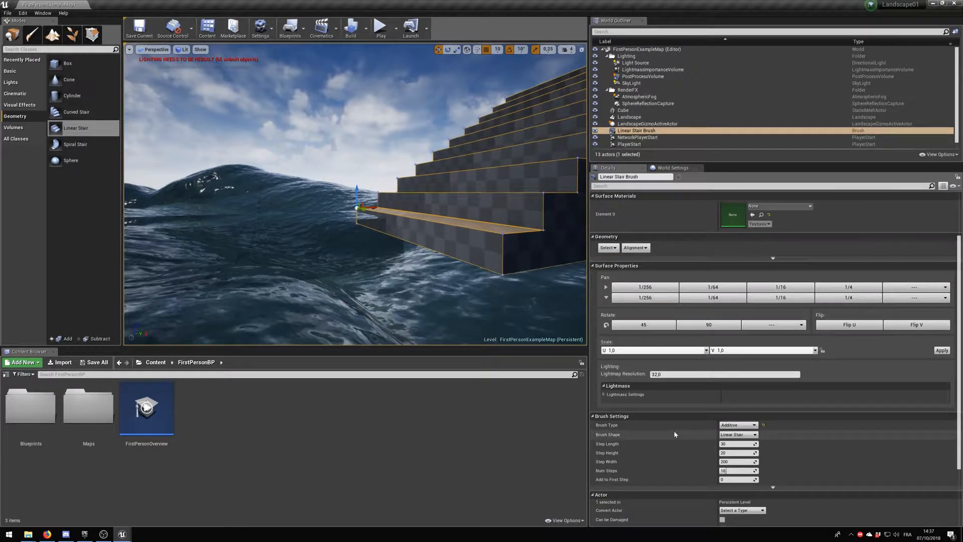
scroll(674, 430, "down", 2)
left_click(742, 422)
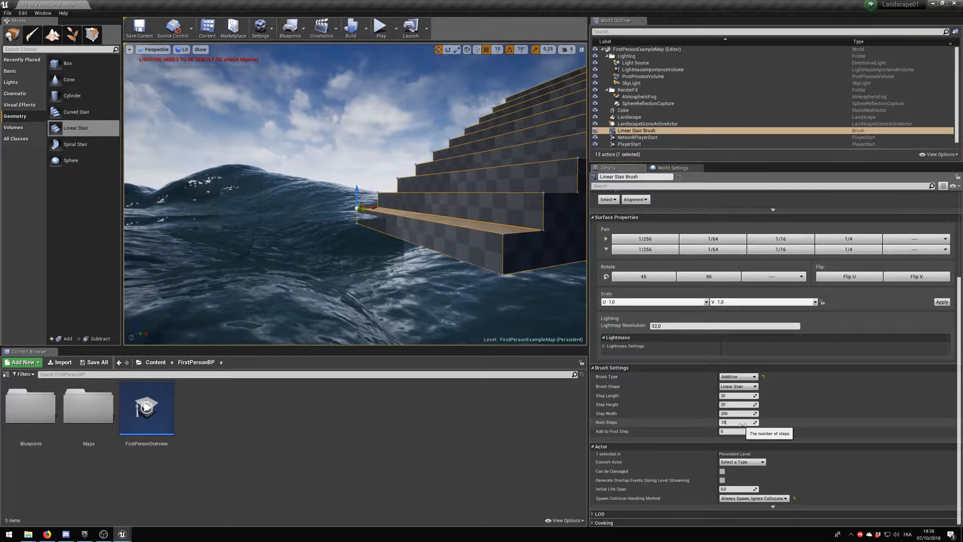
type("45")
key("Return")
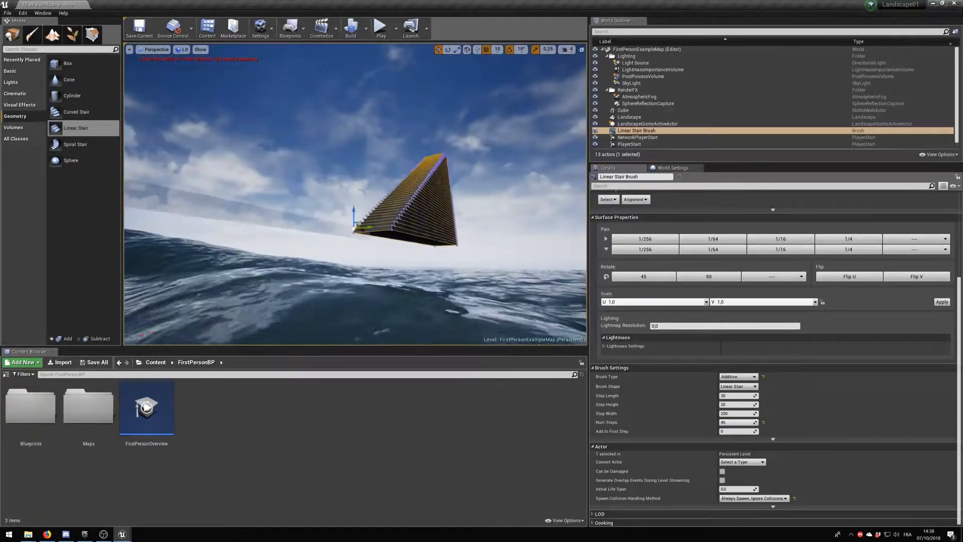
right_click_drag(355, 200, 336, 193)
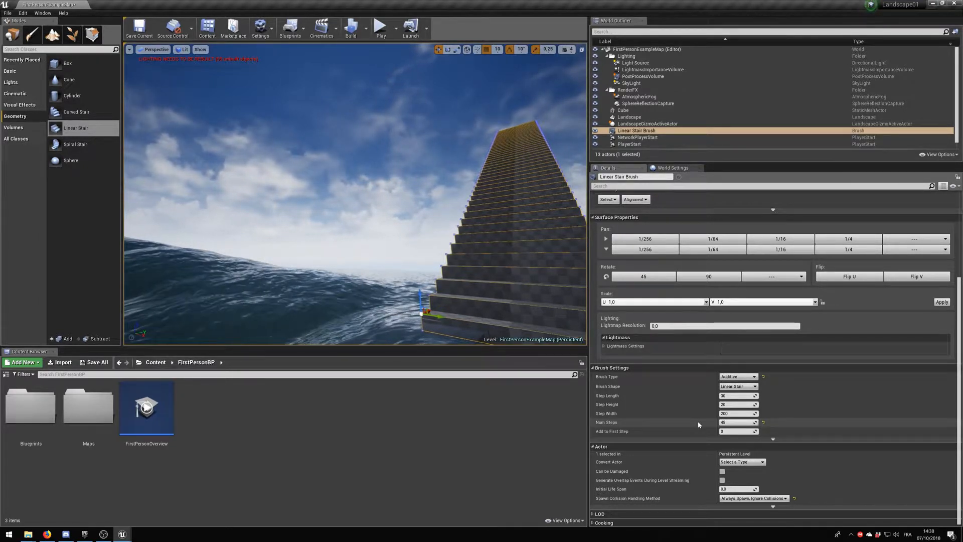
scroll(699, 424, "up", 4)
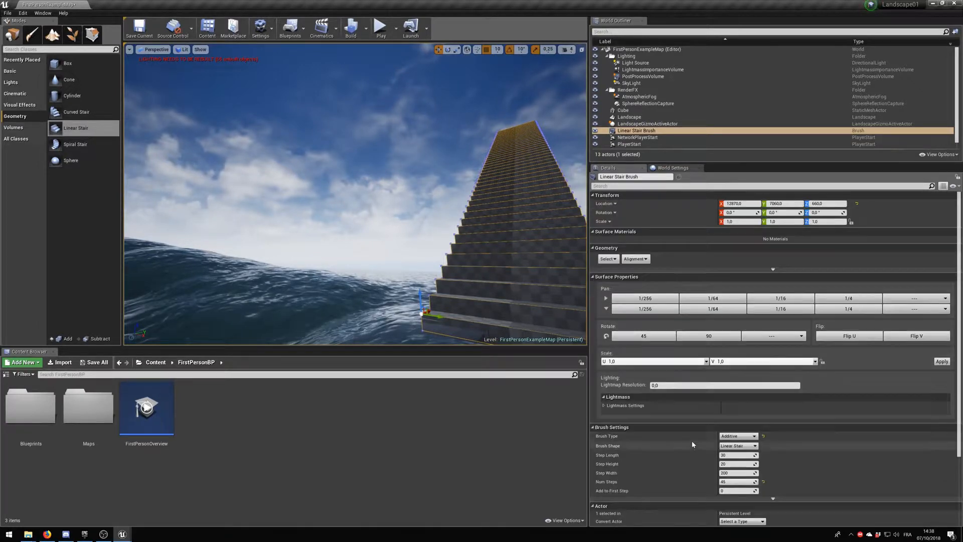
scroll(692, 445, "down", 4)
scroll(692, 444, "up", 3)
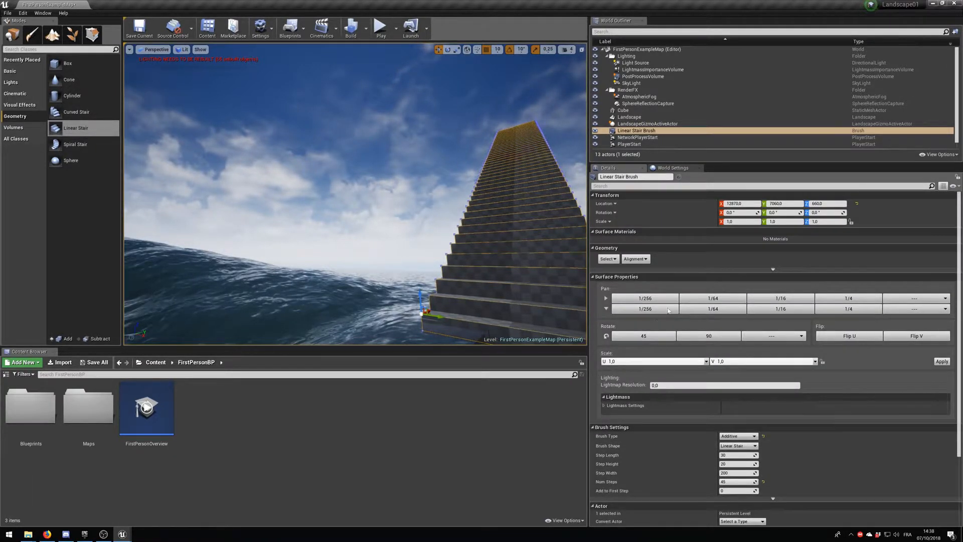
left_click(593, 233)
left_click(593, 234)
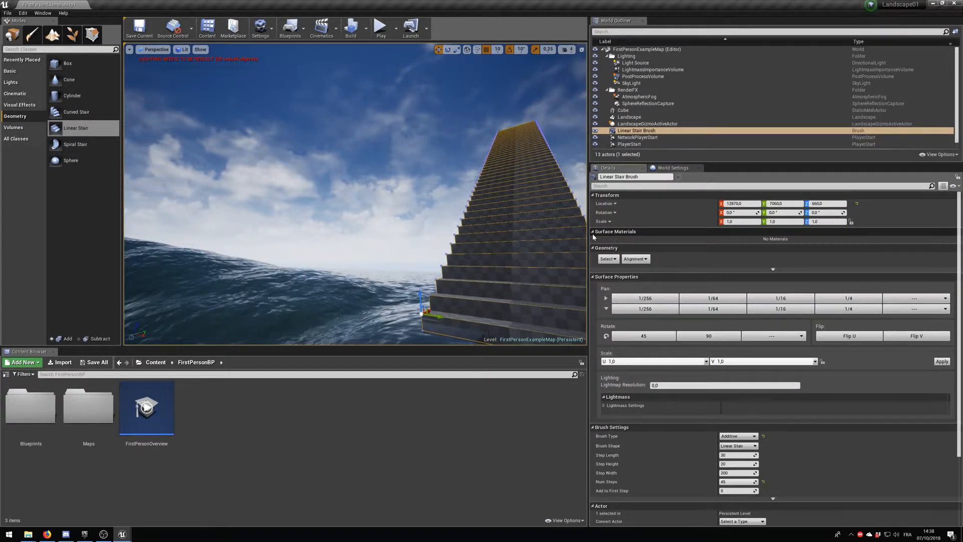
left_click(529, 199)
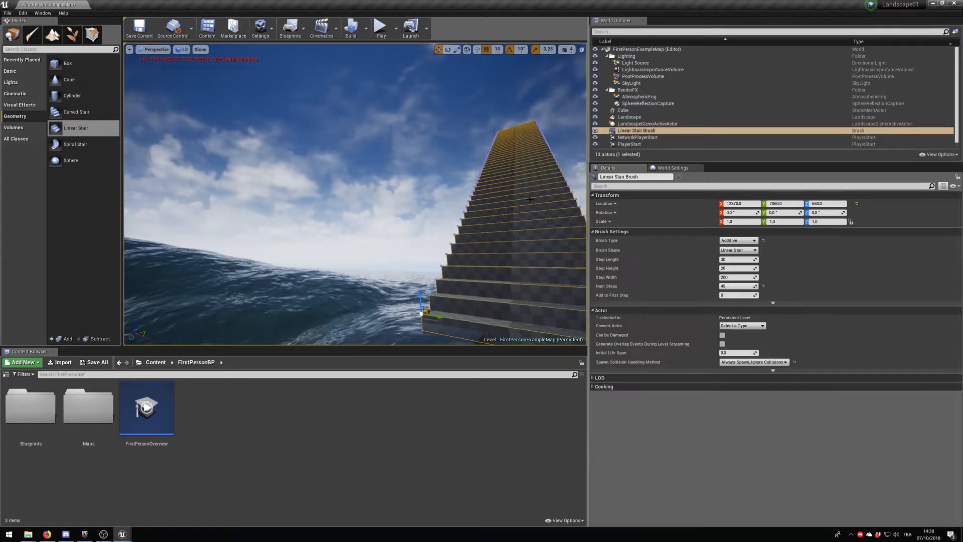
Save the map and briefly playtest the level with the extended stairs
right_click_drag(481, 215, 687, 250)
left_click(141, 30)
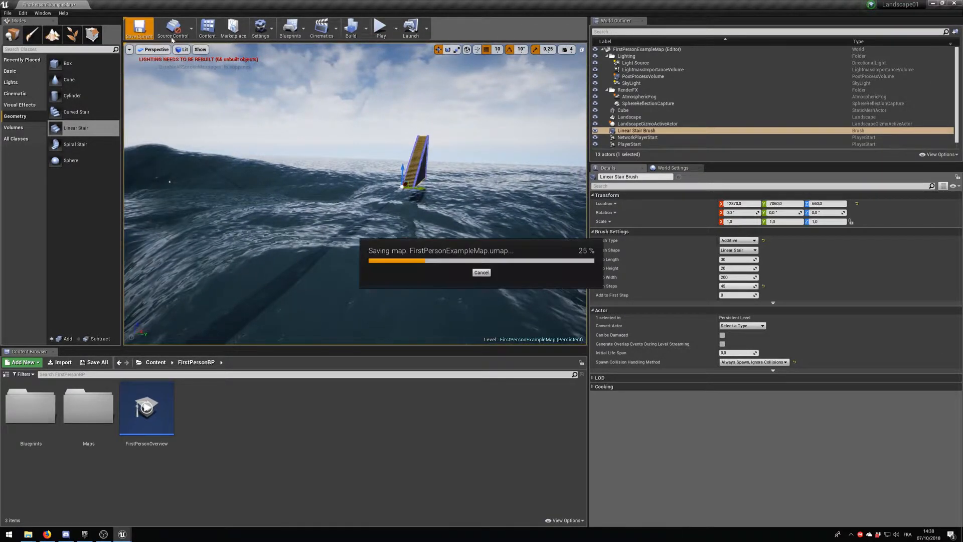
left_click(379, 31)
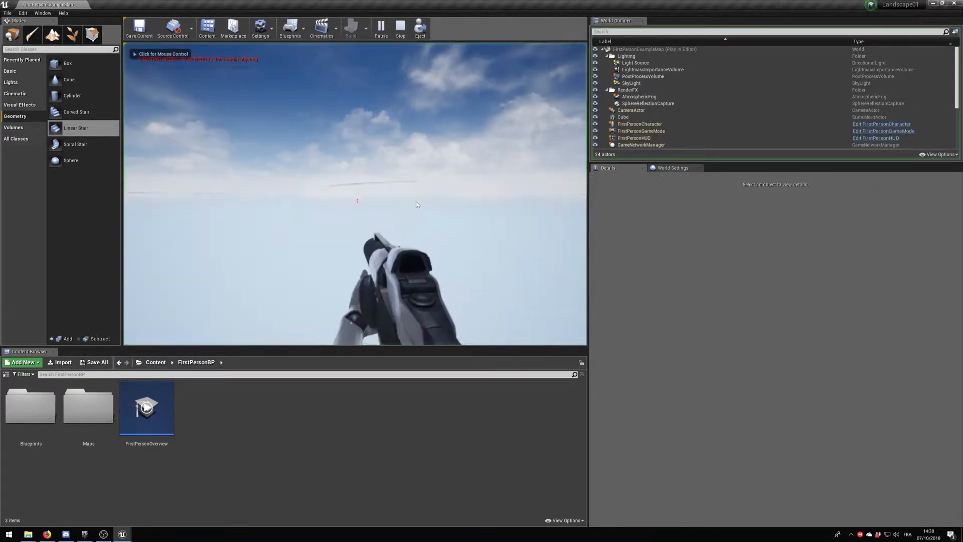
key("Escape")
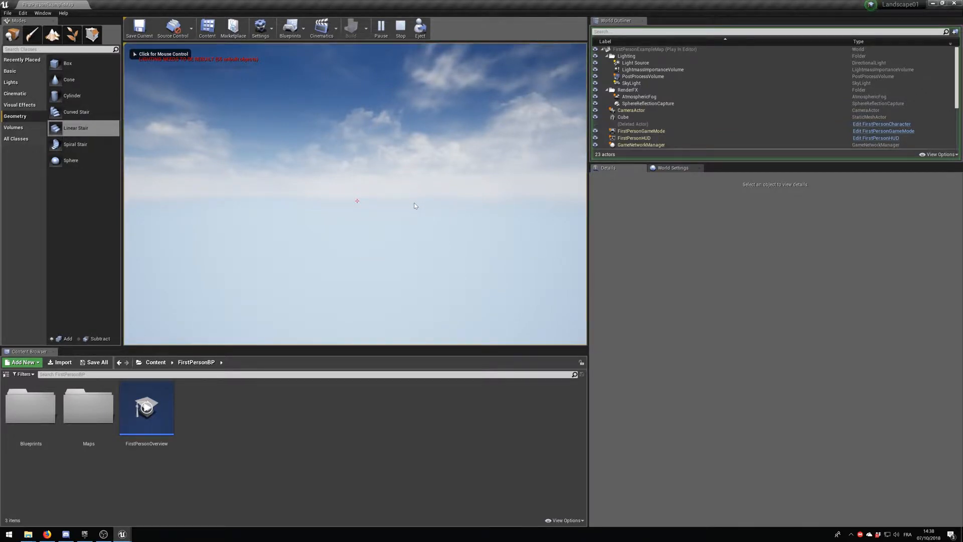
Play the level directly from the PlayerStart beside the glass bar and end the play session
right_click_drag(414, 206, 519, 271)
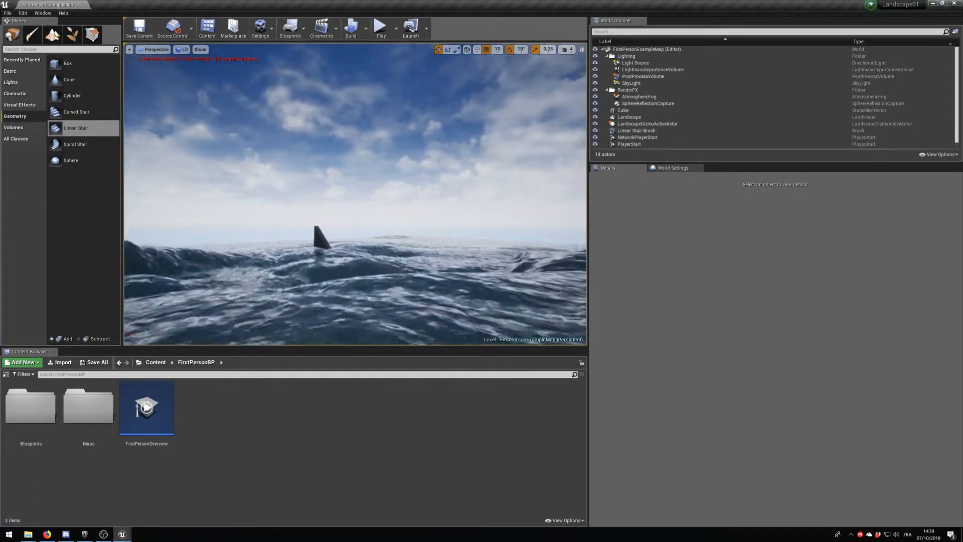
right_click_drag(355, 201, 392, 169)
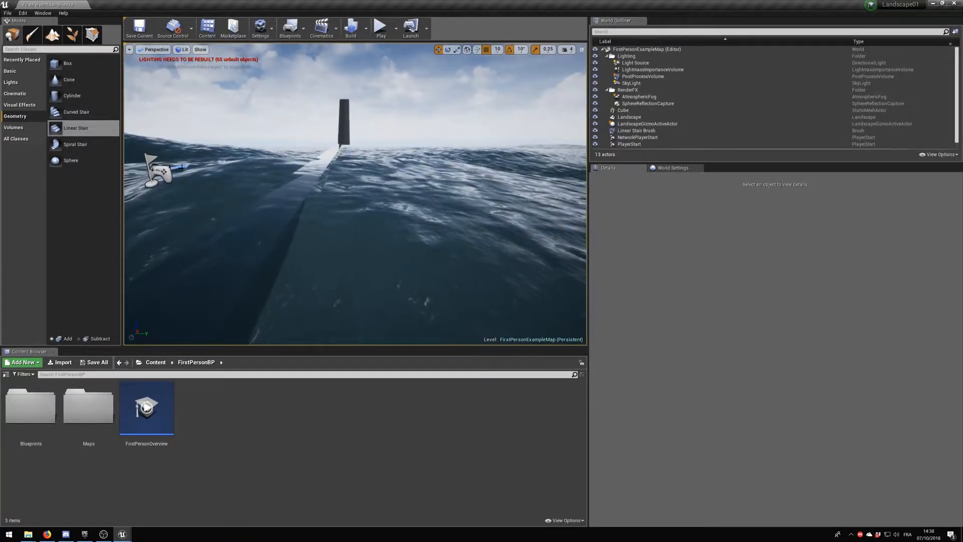
left_click(159, 171)
right_click(161, 177)
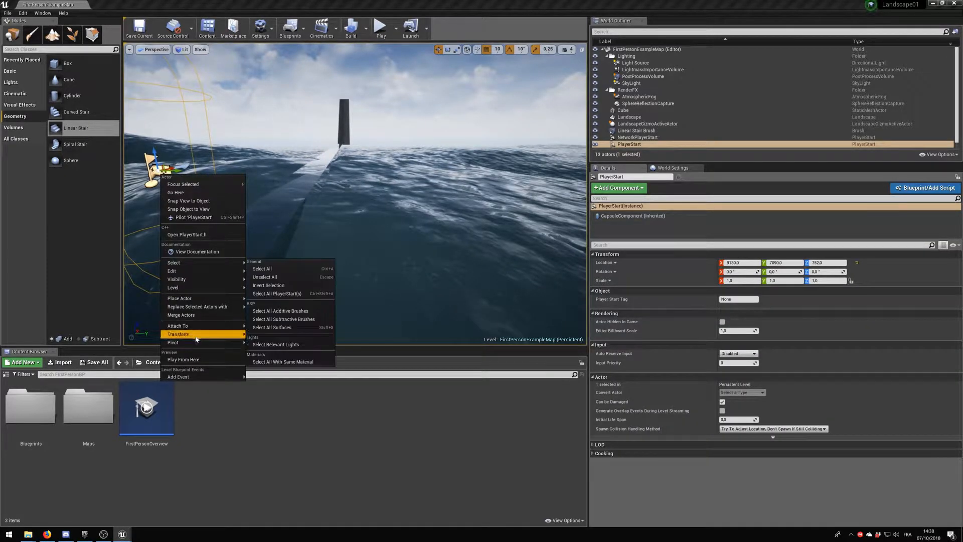
left_click(196, 359)
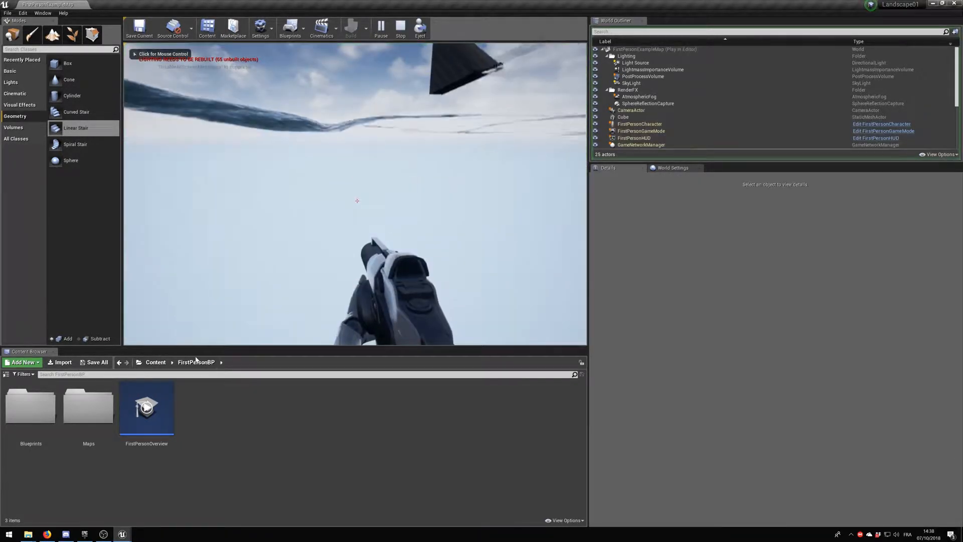
key("Escape")
Raise the PlayerStart above the glass bar to Z 782 and playtest the level again
right_click_drag(355, 200, 394, 211)
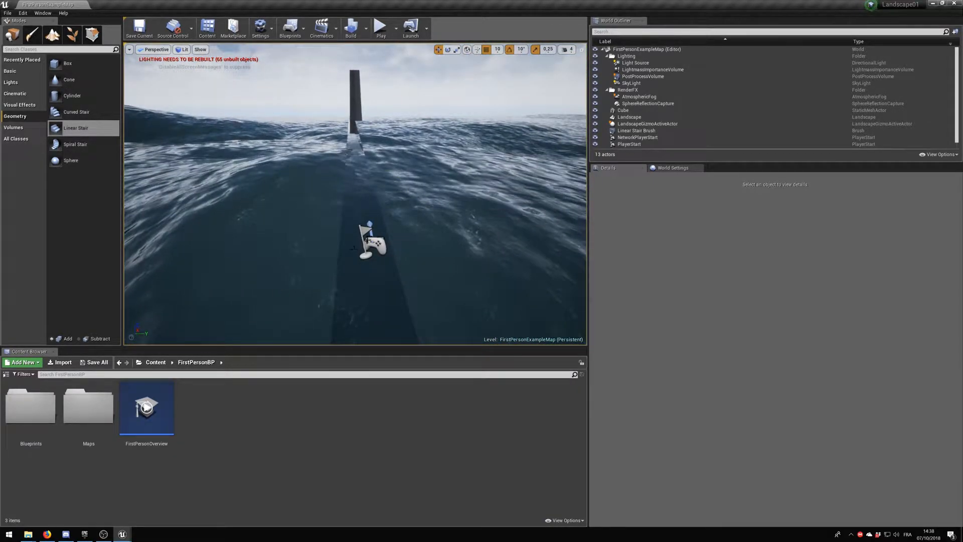
left_click(368, 241)
right_click_drag(382, 300, 373, 331)
key("w")
key("s")
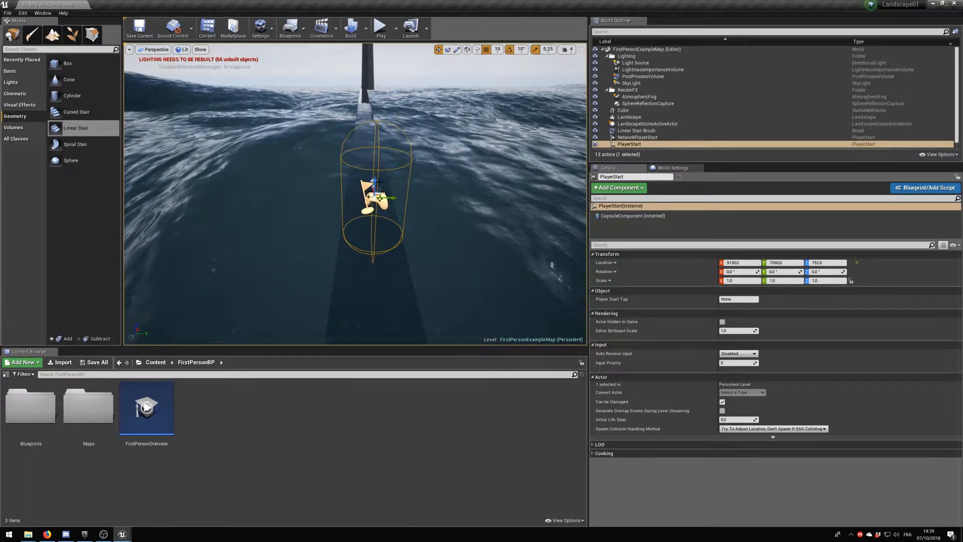
left_click_drag(375, 182, 376, 160)
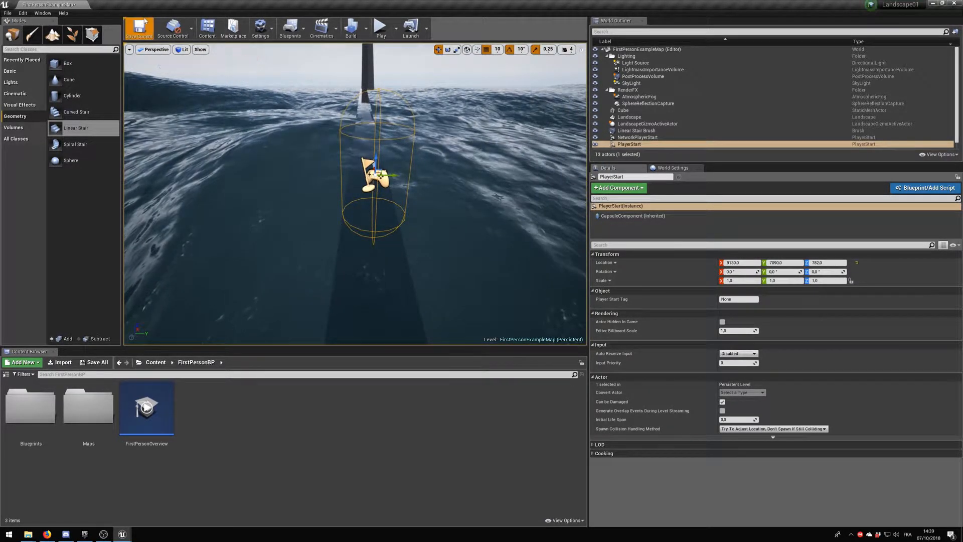
left_click(381, 28)
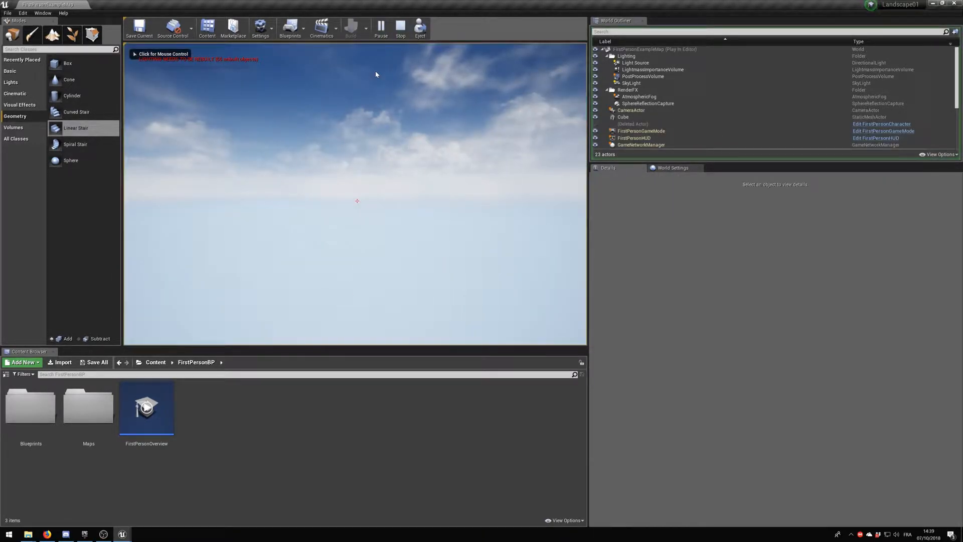
key("Escape")
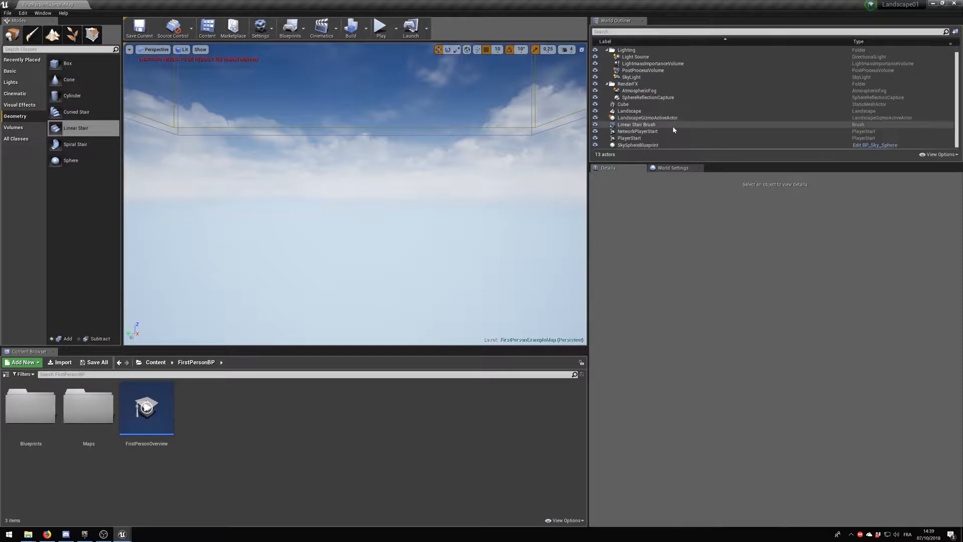
Delete the NetworkPlayerStart actor from the level and save the map
double_click(665, 138)
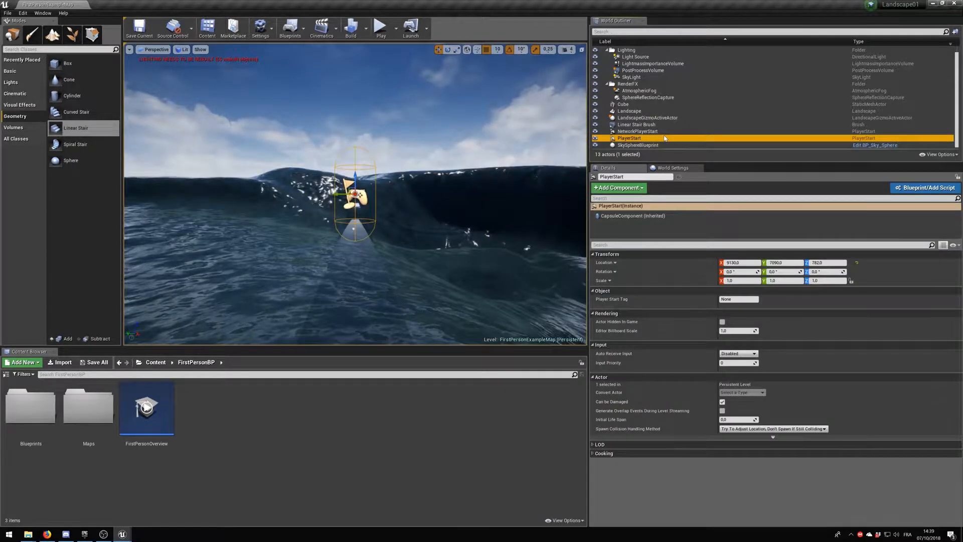
double_click(665, 131)
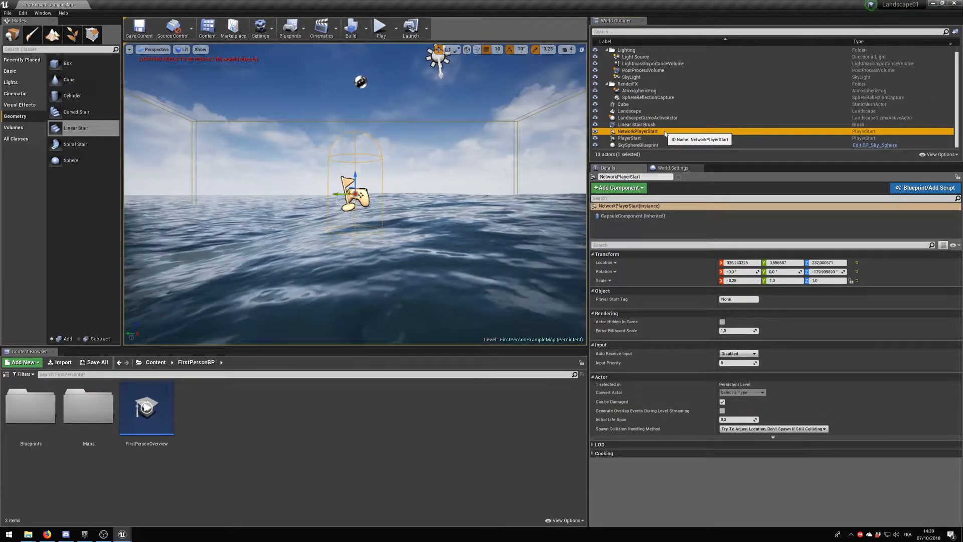
key("Delete")
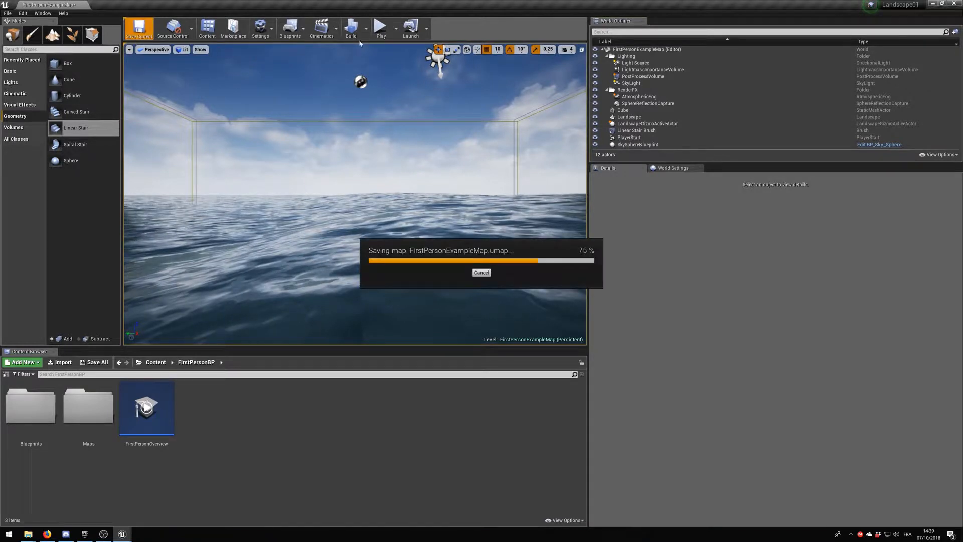
Playtest the level by walking along the glass bar and up the stairs, and end the session in a full-screen viewport
left_click(379, 29)
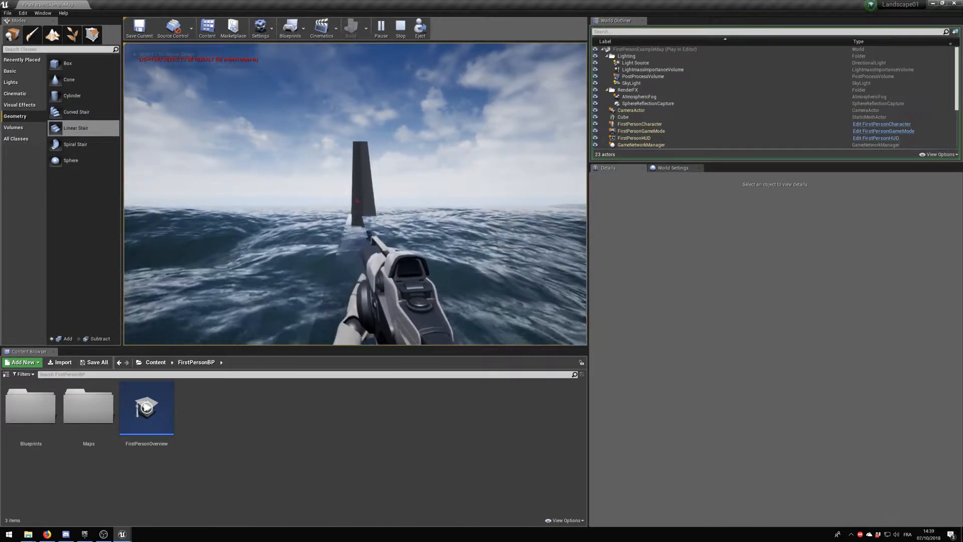
key("w")
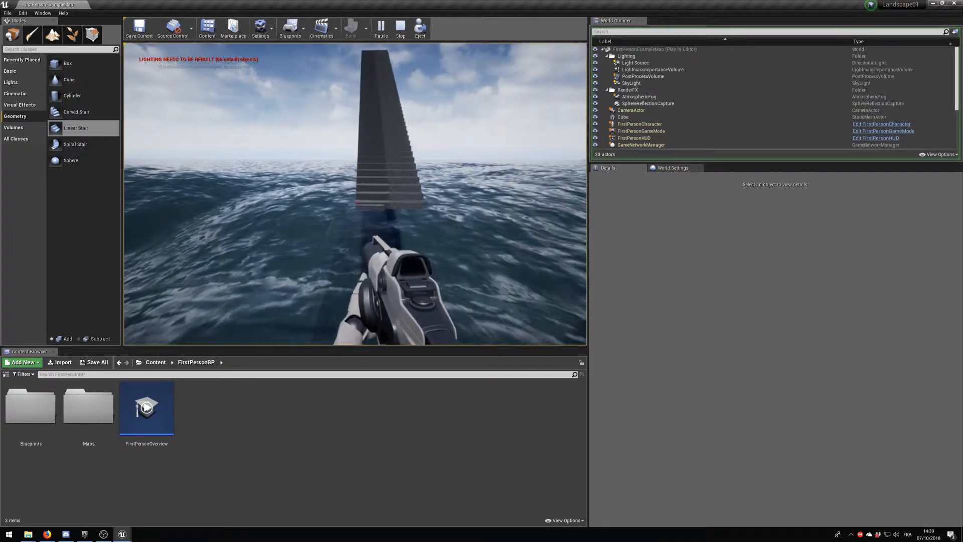
key("w")
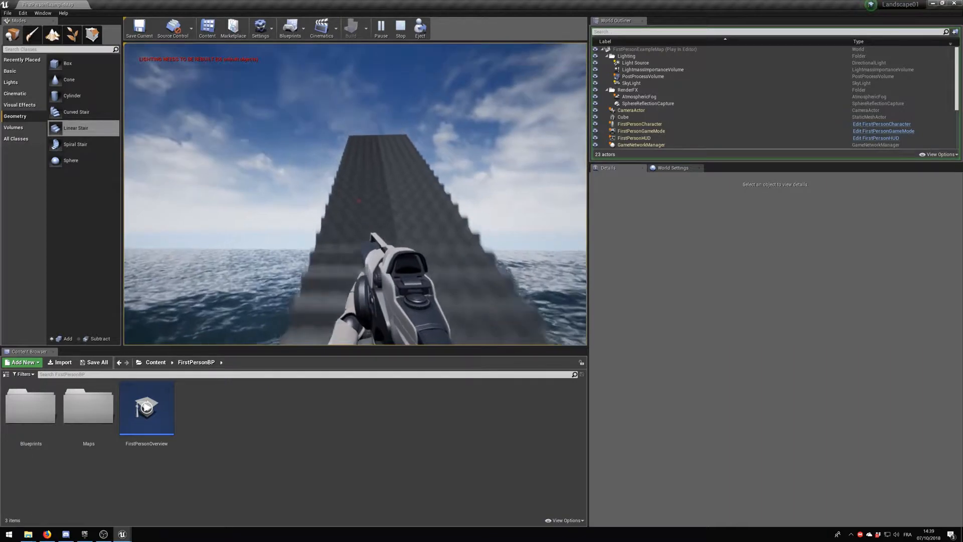
key("w")
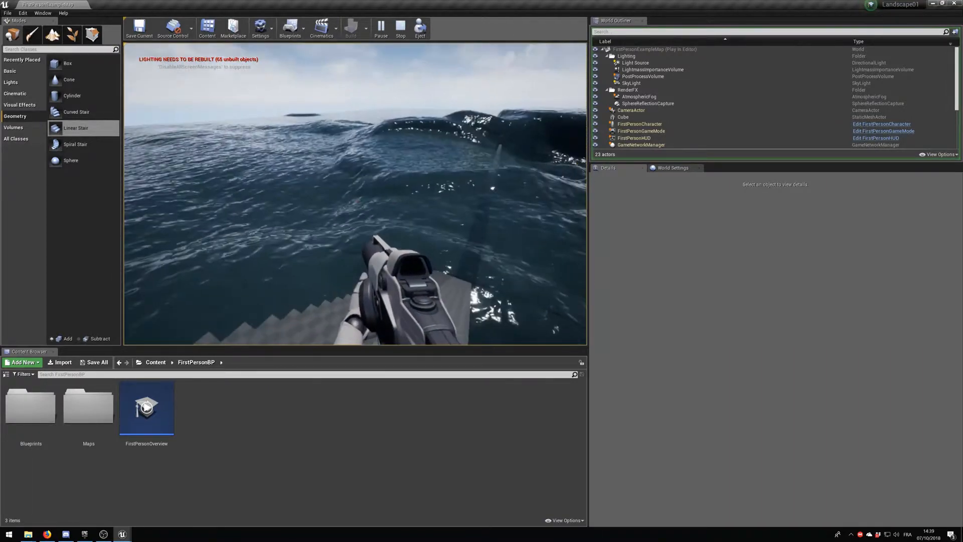
key("w")
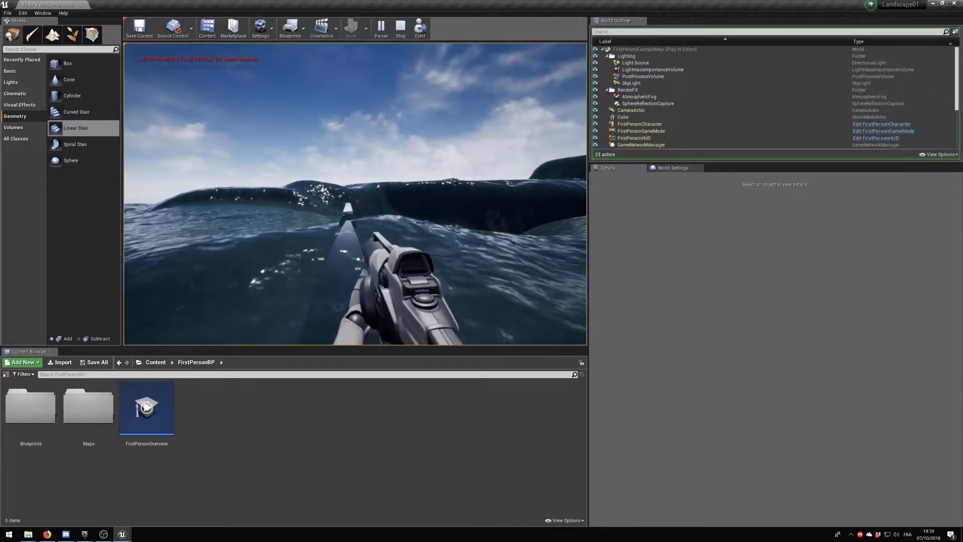
key("a")
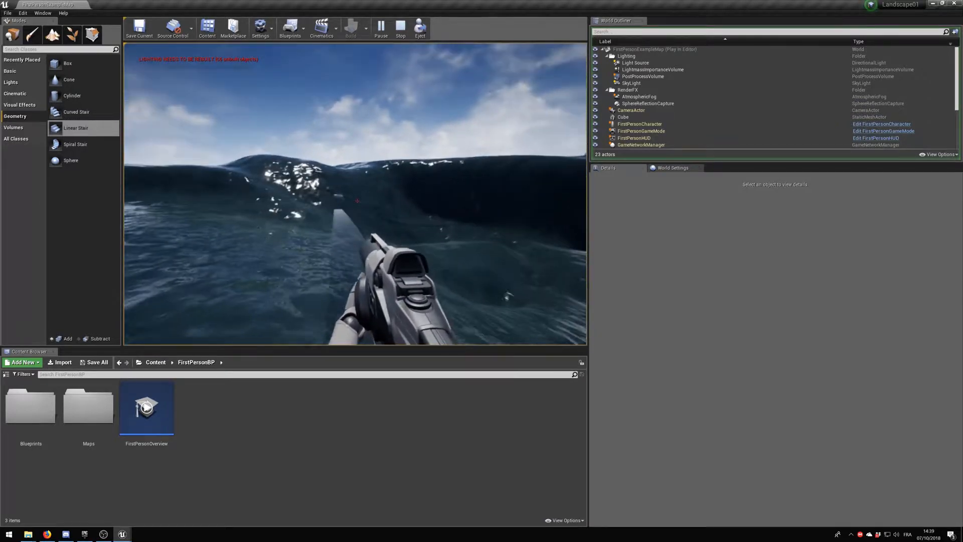
key("F11")
key("Escape")
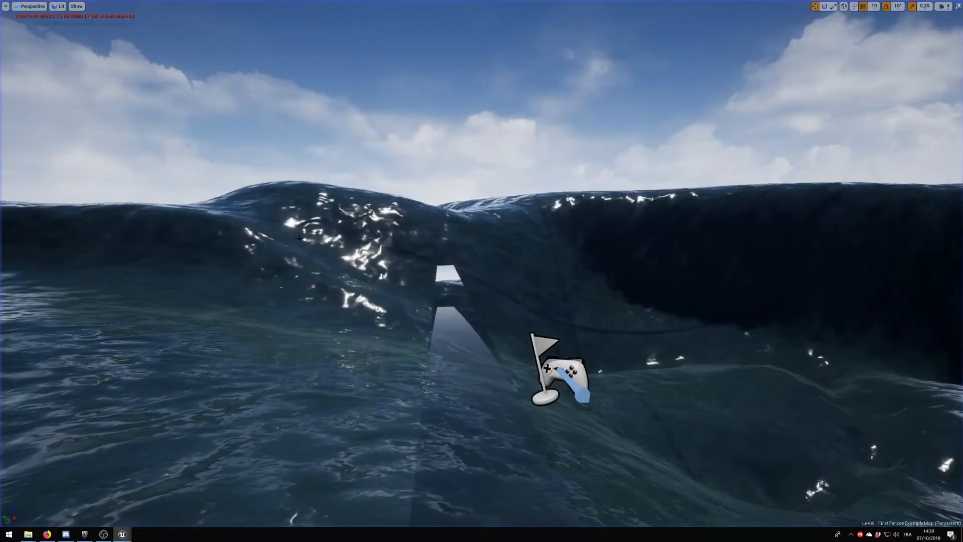
Look over the glass bar and the stairs from the full-screen viewport, and return to the regular editor layout
right_click_drag(359, 221, 573, 197)
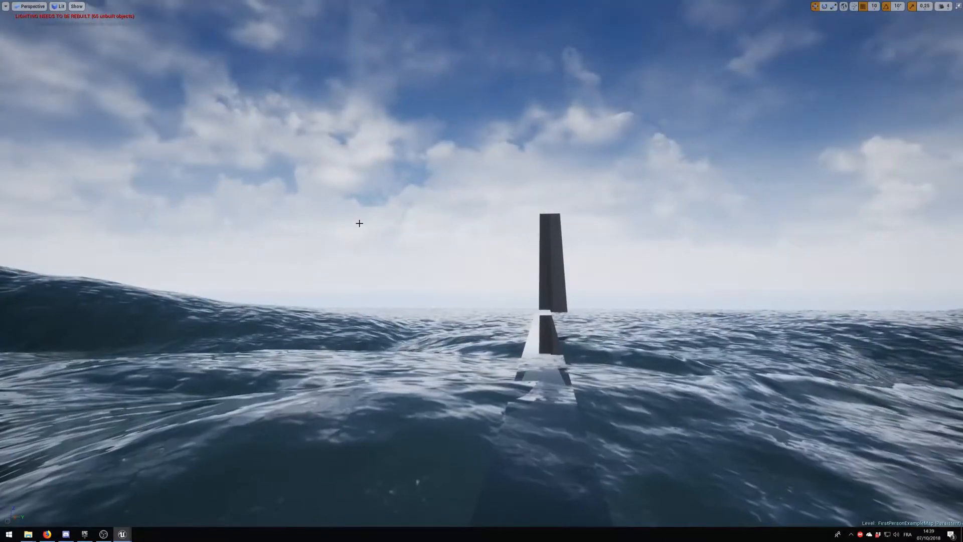
key("w")
right_click_drag(419, 227, 450, 236)
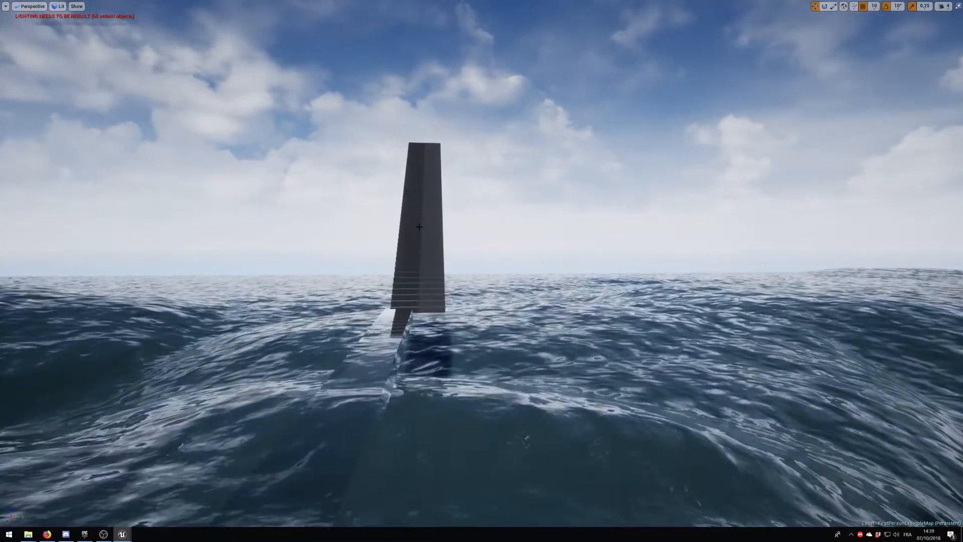
key("F11")
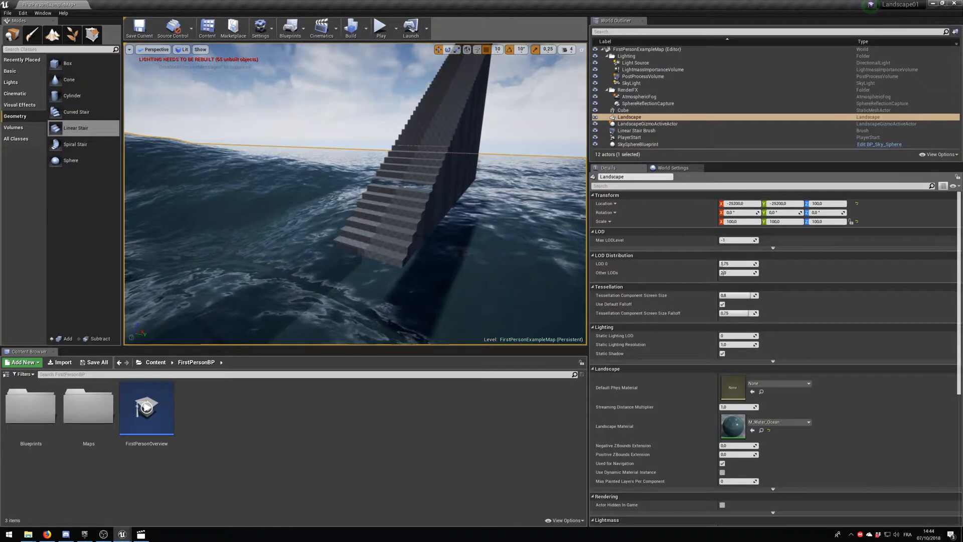
Select all actors except the landscape and replace the empty surface material of the stairs with M_Glass
left_click(421, 225)
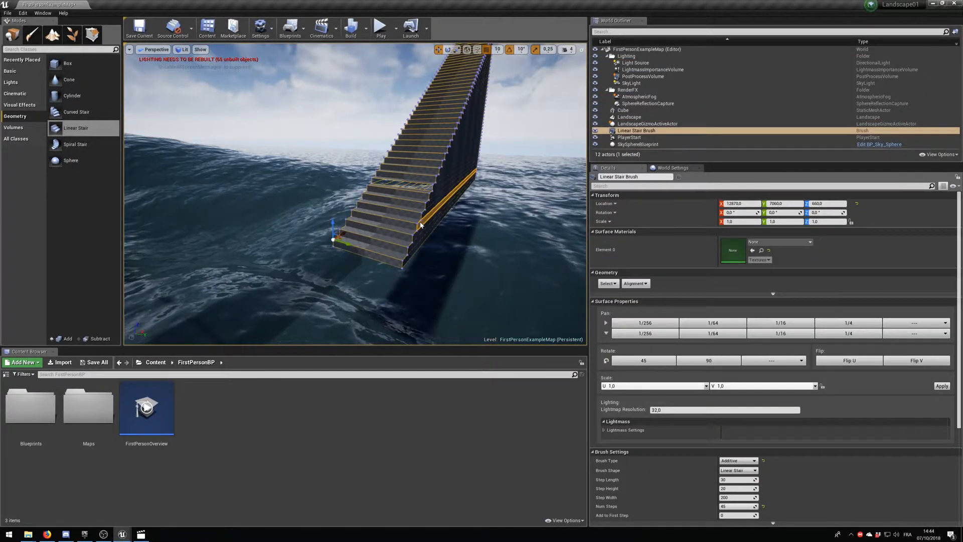
key("ctrl+a")
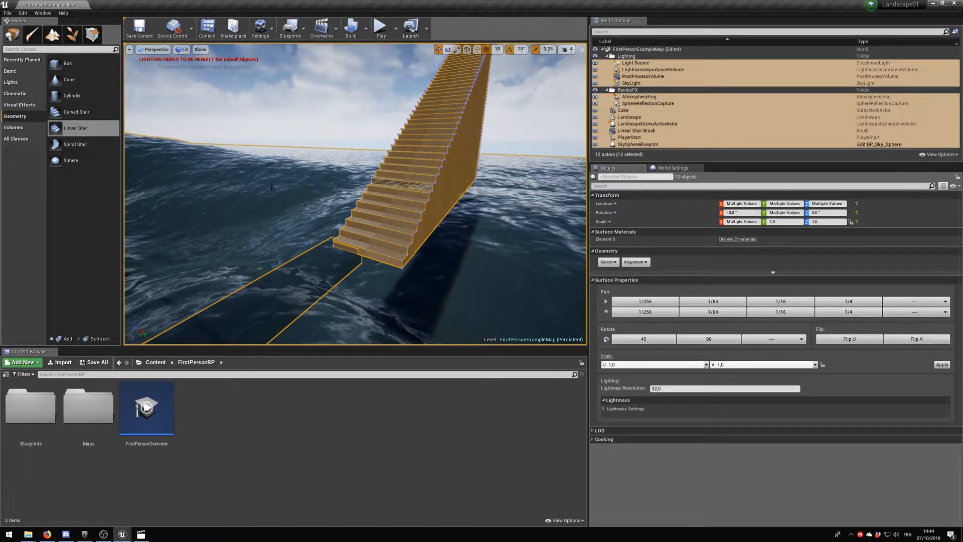
left_click(272, 187, "ctrl")
right_click_drag(274, 186, 227, 188)
key("s")
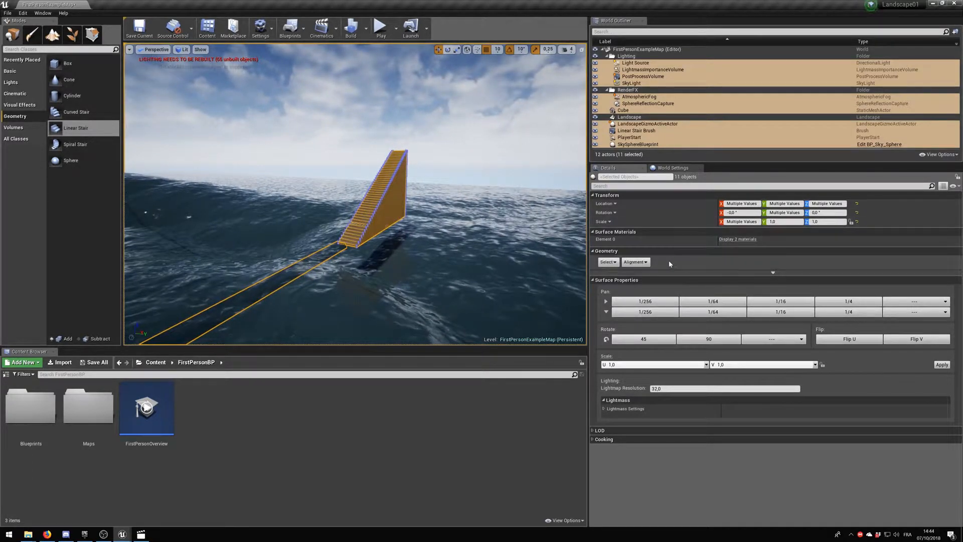
left_click(737, 240)
left_click(785, 279)
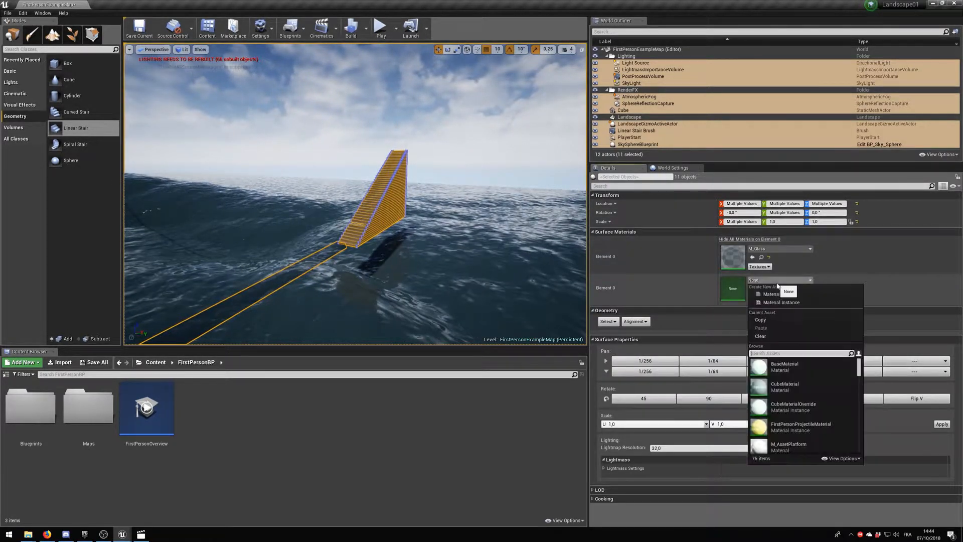
left_click_drag(859, 364, 858, 368)
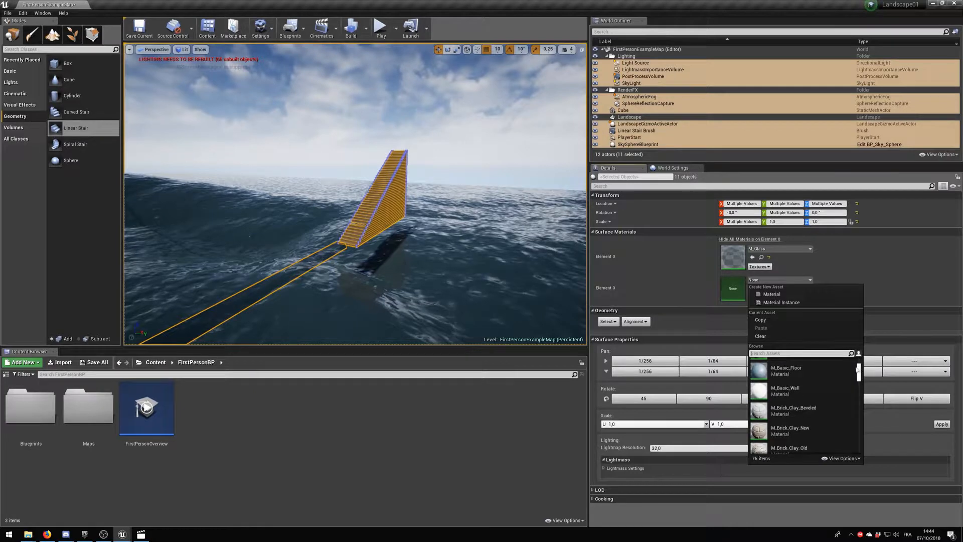
left_click(805, 363)
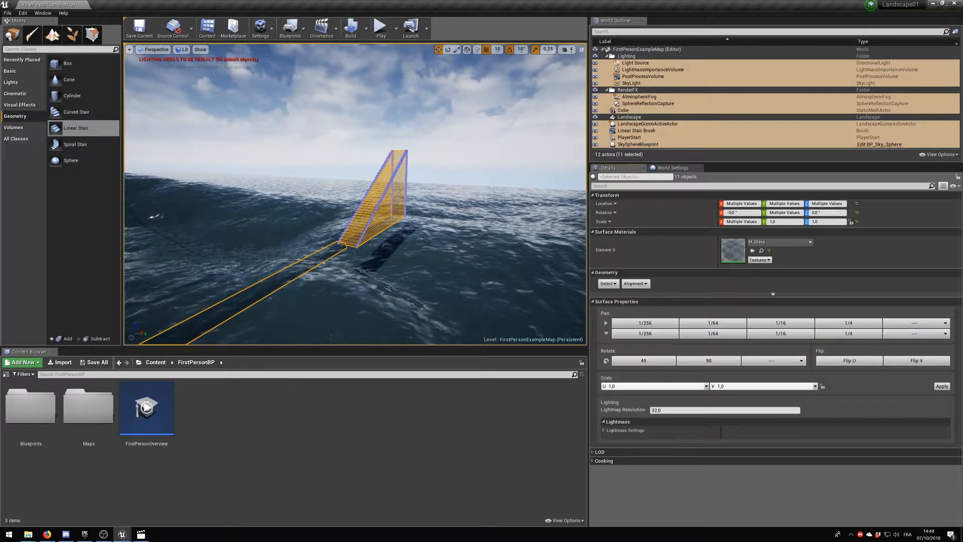
Set the glass bar's Y scale to 2 and shift the bar sideways to Y 7140
left_click(472, 266)
key("w")
mouse_move(472, 266)
right_mouse_down()
mouse_move(474, 312)
mouse_move(482, 281)
mouse_move(570, 256)
mouse_move(527, 269)
mouse_move(533, 278)
right_mouse_up()
key("s")
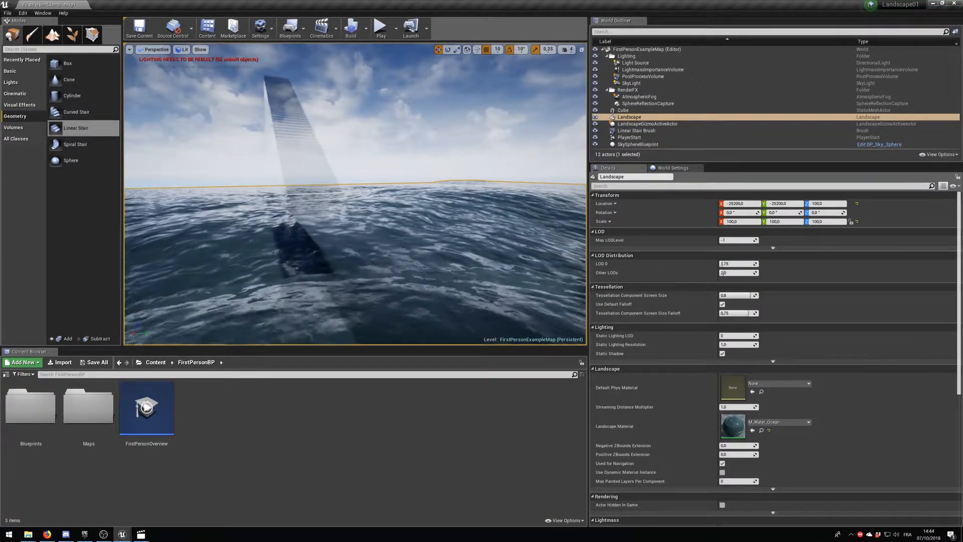
right_click_drag(270, 200, 270, 211)
left_click(270, 211)
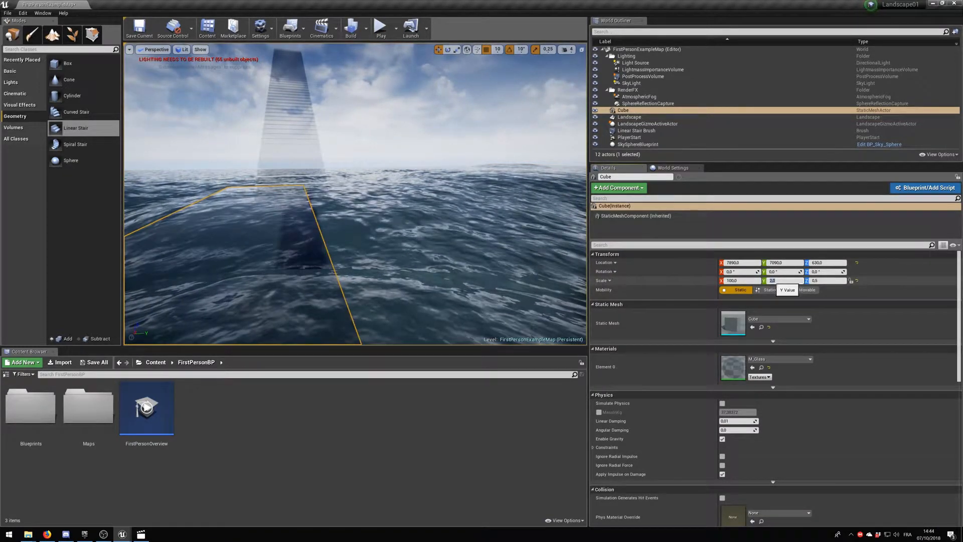
right_click_drag(251, 233, 421, 235)
key("s")
key("w")
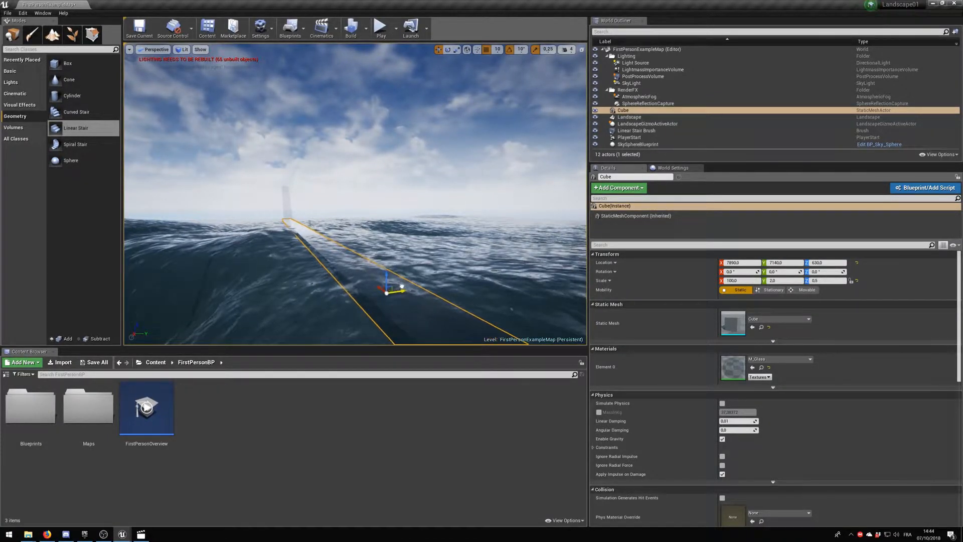
Shift the glass bar to Y 7160 so that it lines up with the foot of the stairs
key("d")
right_click_drag(405, 284, 341, 246)
key("w")
key("w")
key("s")
key("w")
key("s")
key("w")
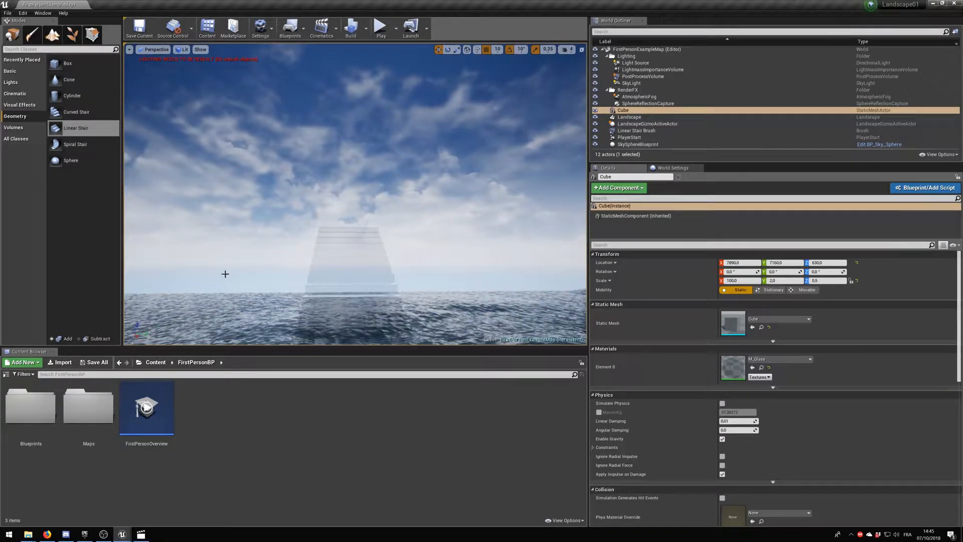
Browse the placeable actors under Volumes, Geometry, Basic, Visual Effects, Cinematic, Lights and All Classes for a suitable object
left_click(14, 128)
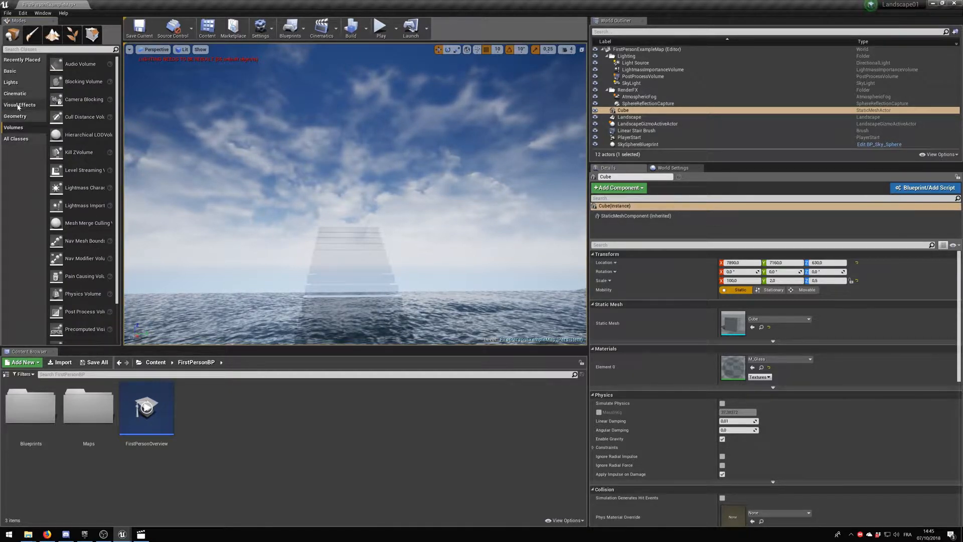
left_click(24, 116)
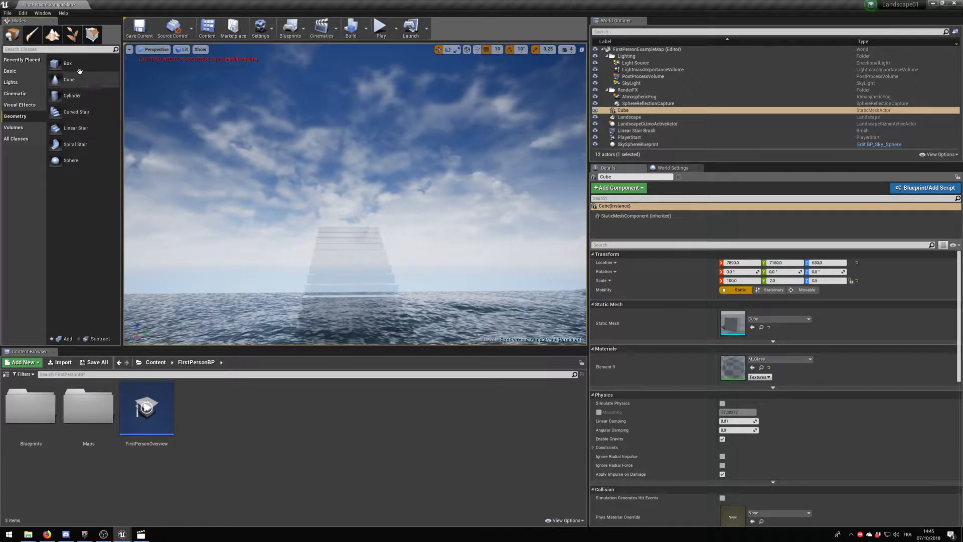
left_click(19, 76)
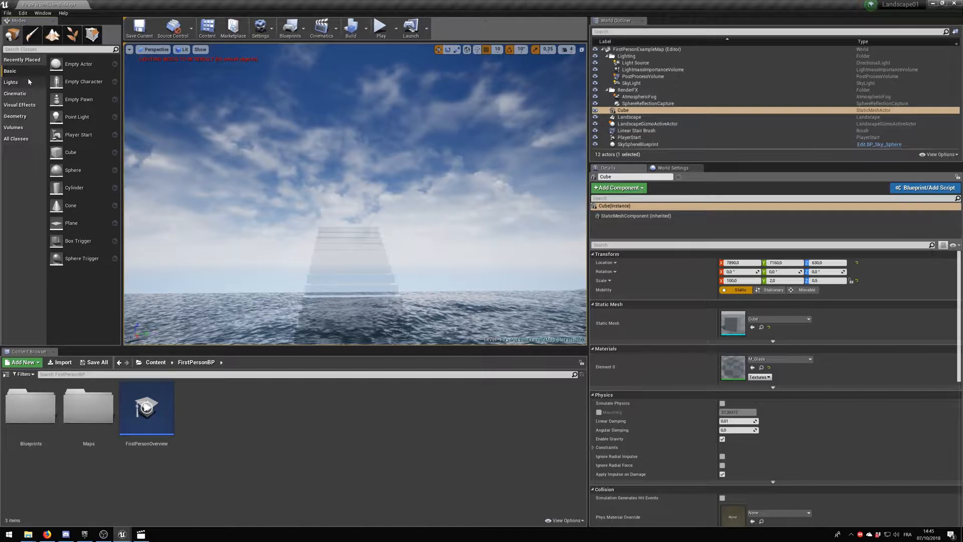
left_click(30, 106)
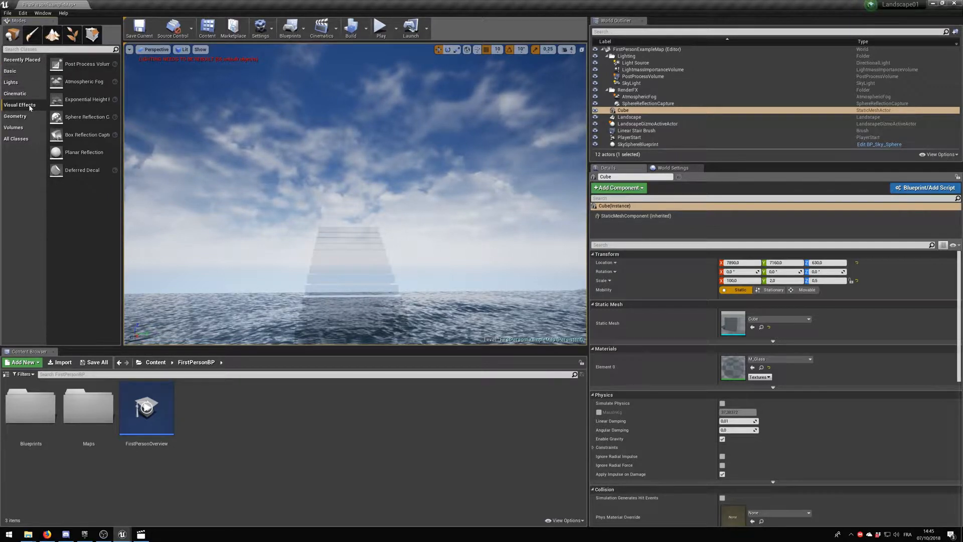
left_click(20, 140)
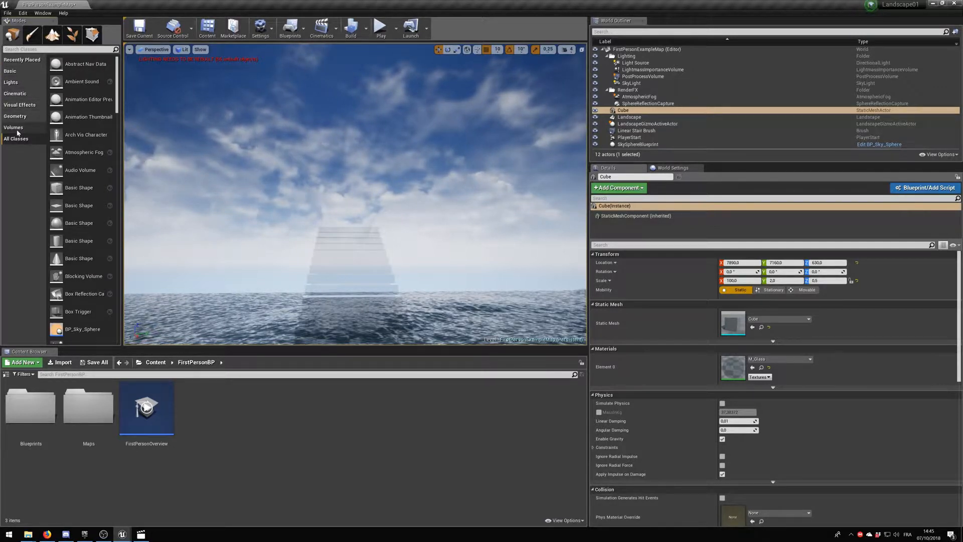
scroll(75, 170, "down", 10)
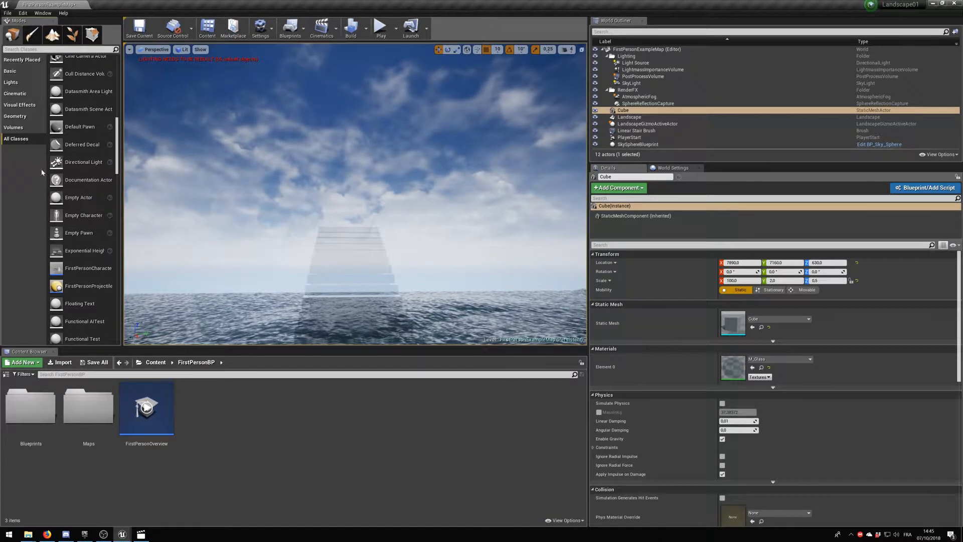
scroll(86, 225, "down", 8)
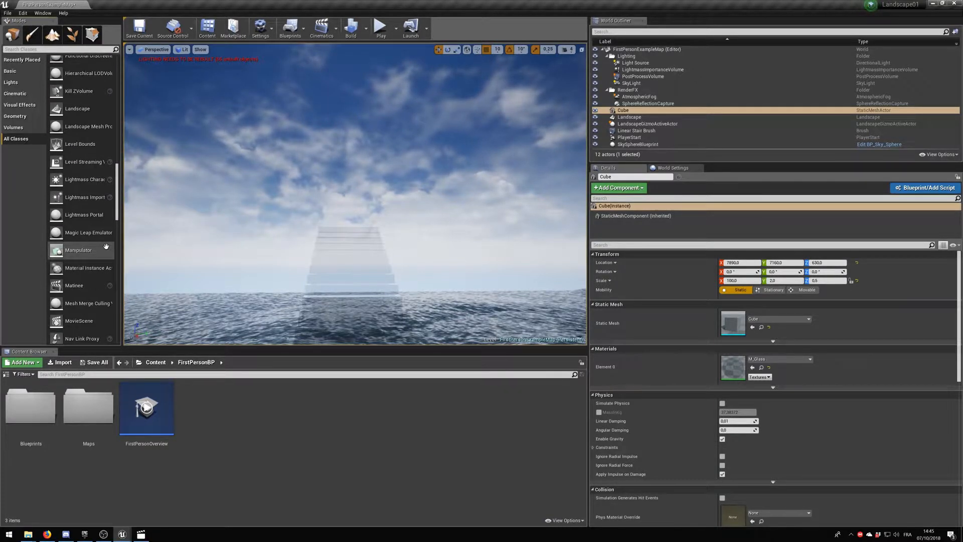
scroll(106, 246, "down", 10)
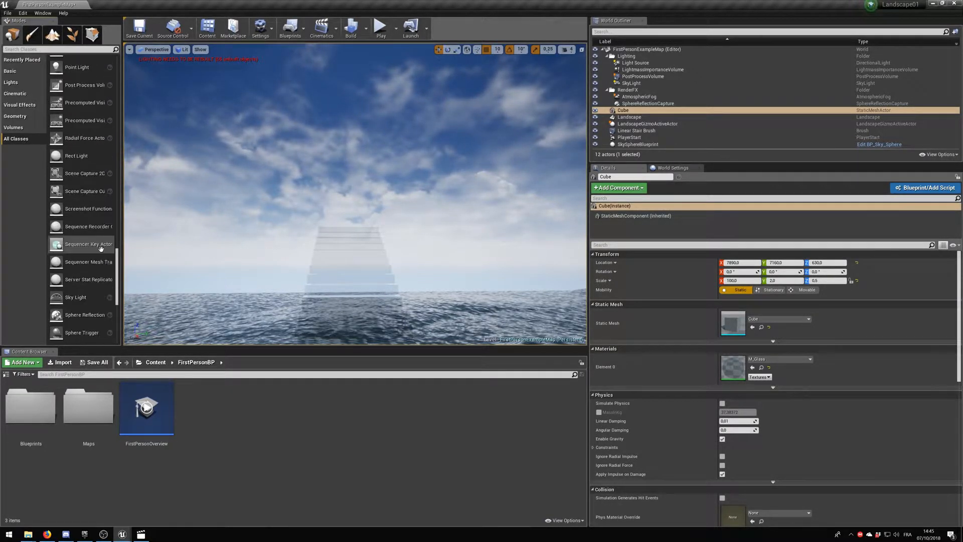
scroll(101, 248, "down", 10)
left_click(20, 131)
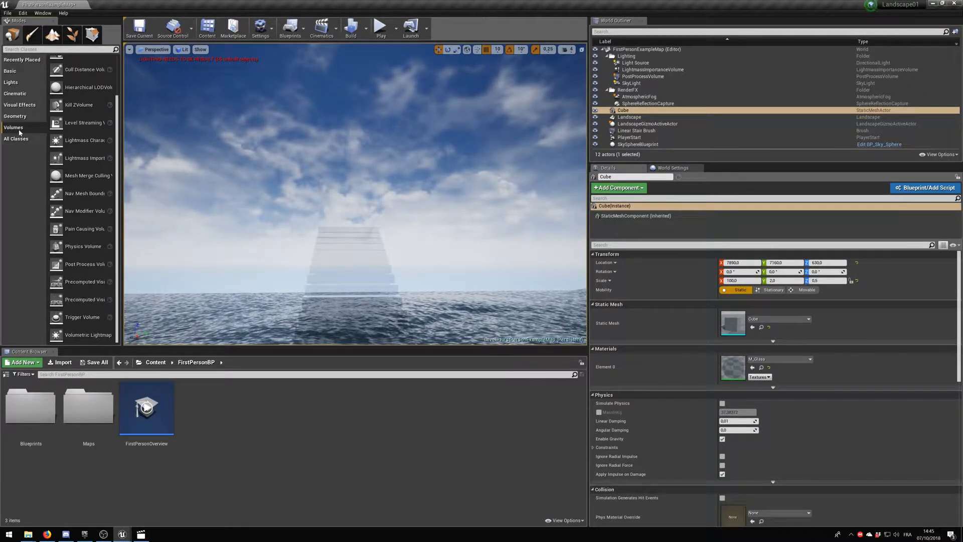
scroll(58, 175, "up", 3)
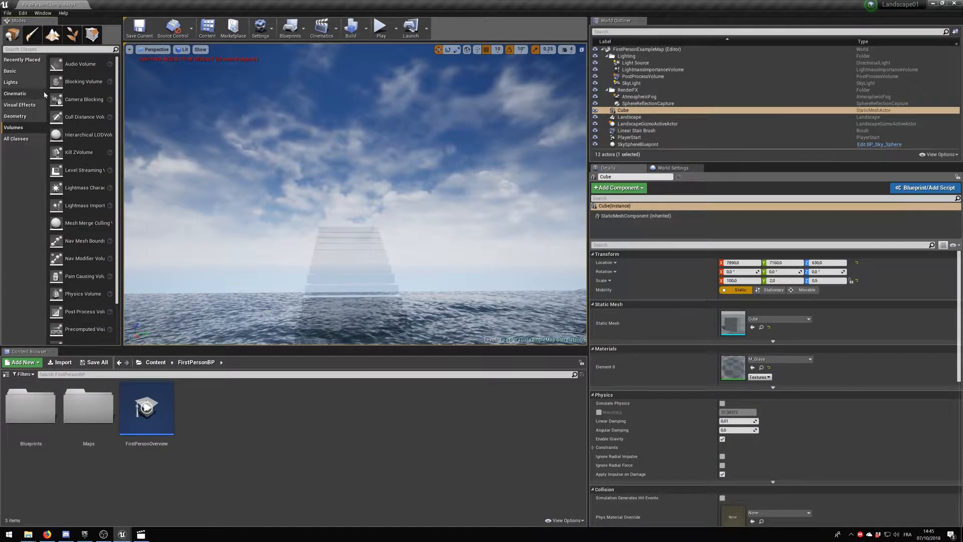
left_click(33, 116)
left_click(21, 105)
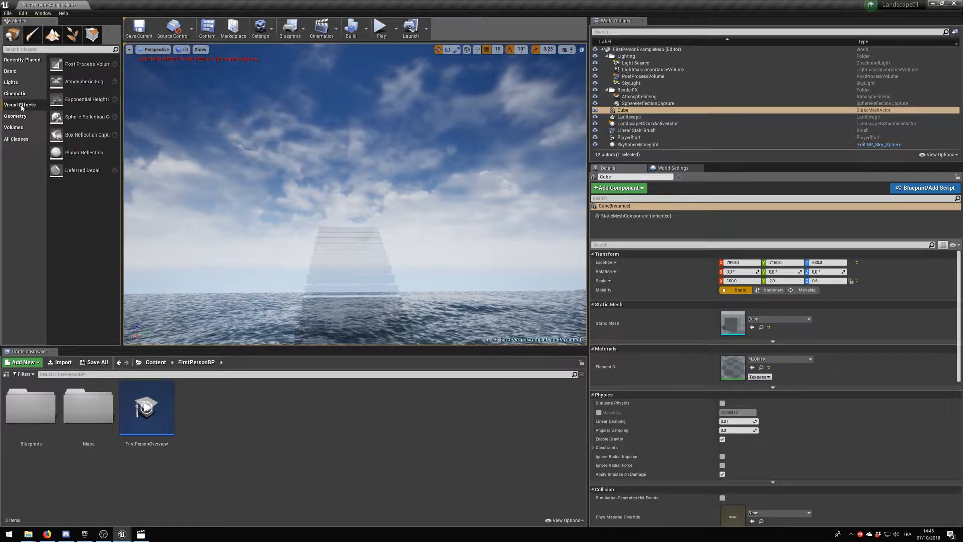
left_click(10, 94)
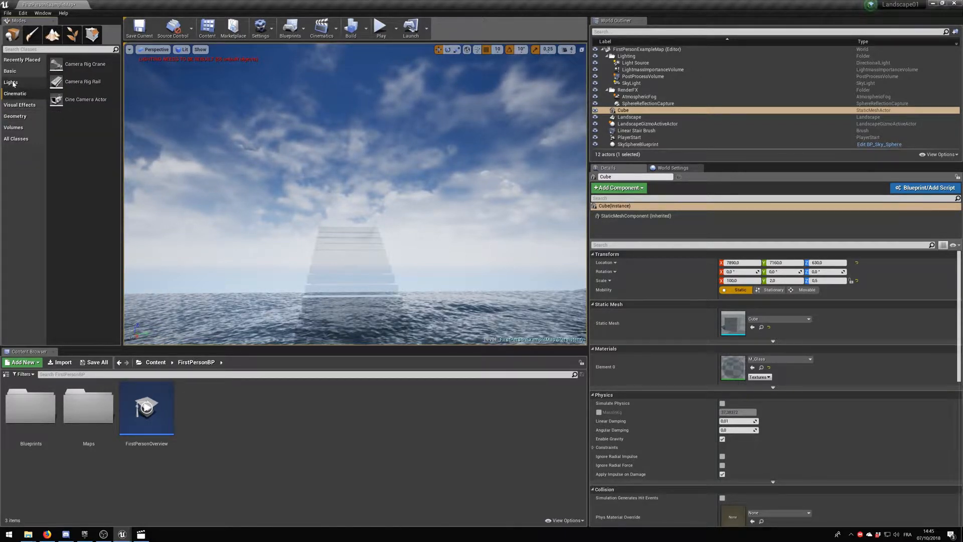
left_click(11, 83)
left_click(19, 105)
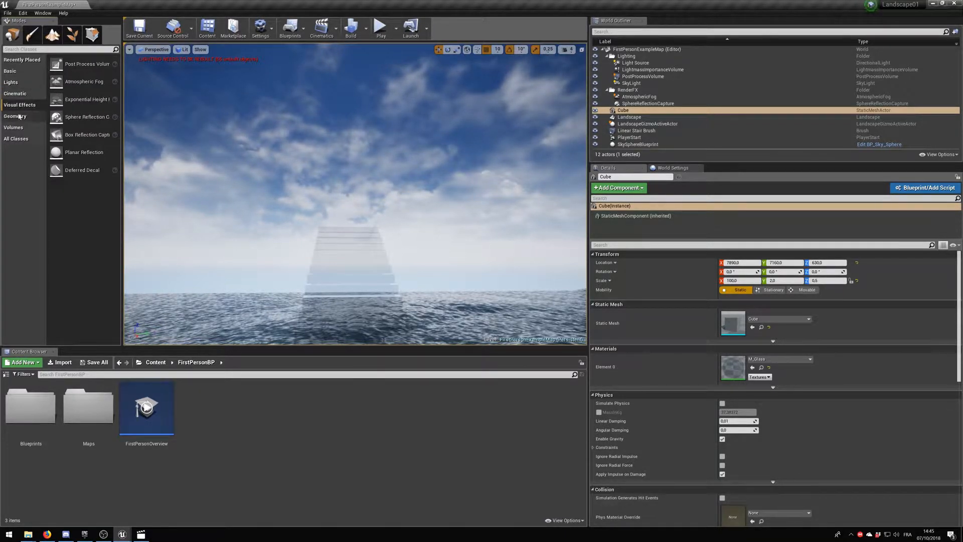
Place an additive box brush in the air beside the glass stairs and focus the view on it
left_click(13, 117)
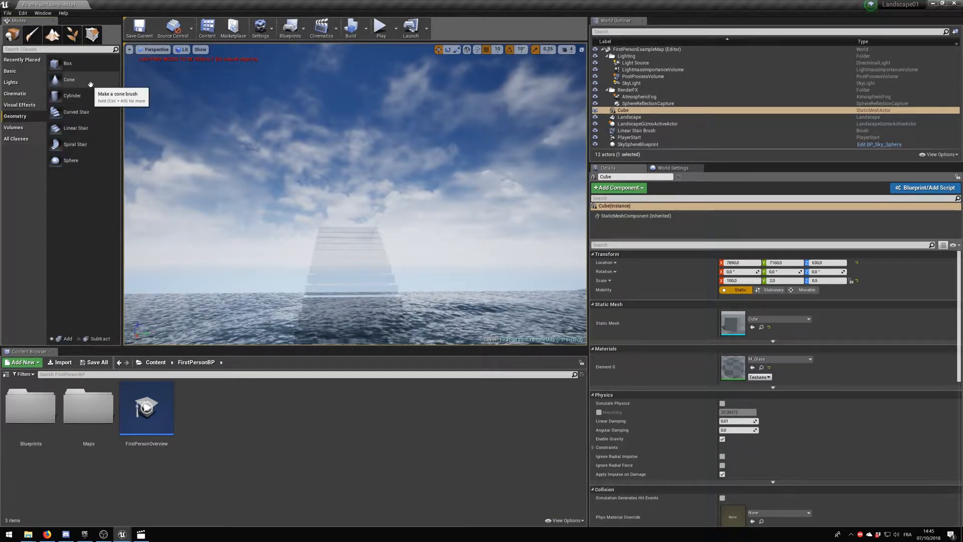
mouse_move(63, 68)
left_mouse_down()
mouse_move(324, 206)
mouse_move(442, 228)
left_mouse_up()
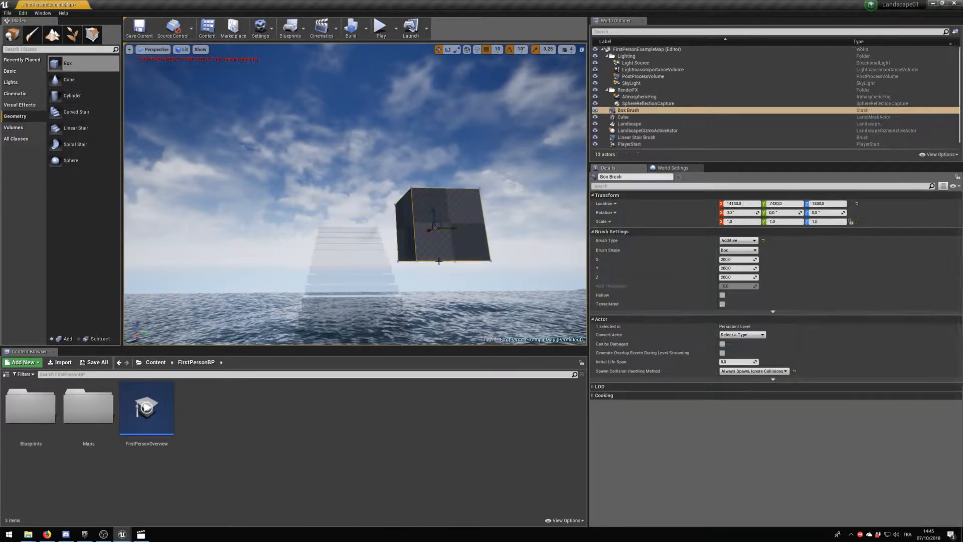
key("f")
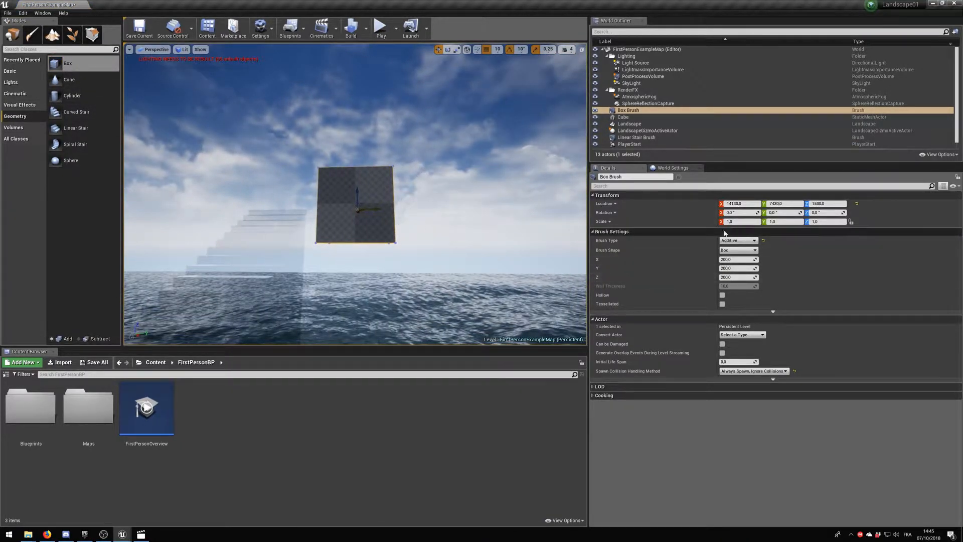
Try a Y scale of 10 on the box brush, reduce it to 0.5, and set the X scale to 2
type("10")
key("Return")
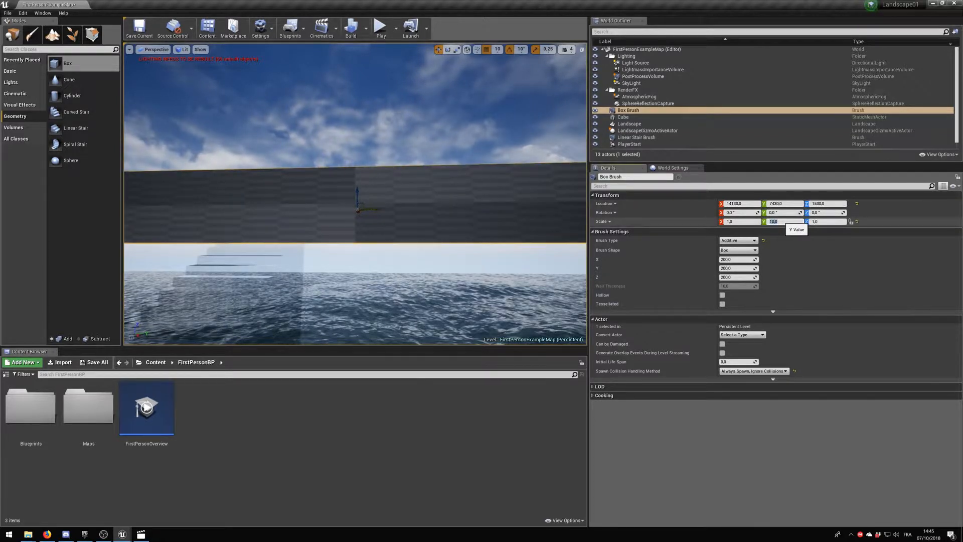
key("Return")
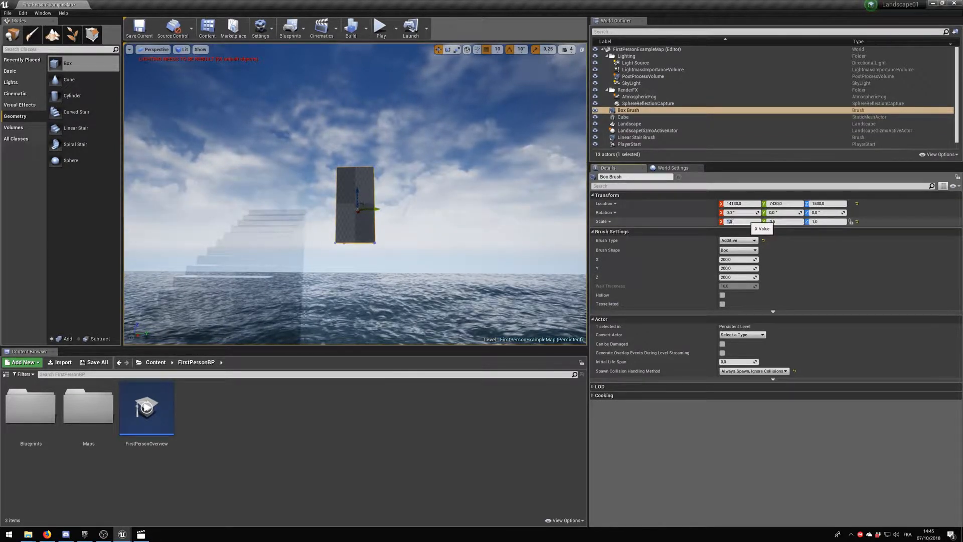
key("BackSpace")
type("2")
key("Return")
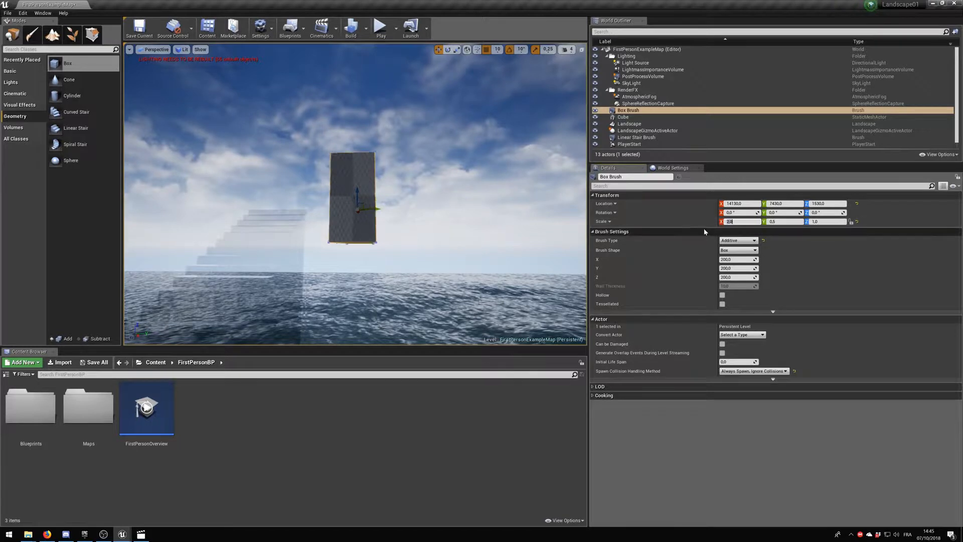
Set the box brush's Z scale to 2 and its X scale to 0.5 to form a tall, slim pillar
left_click(828, 223)
type("2")
key("Return")
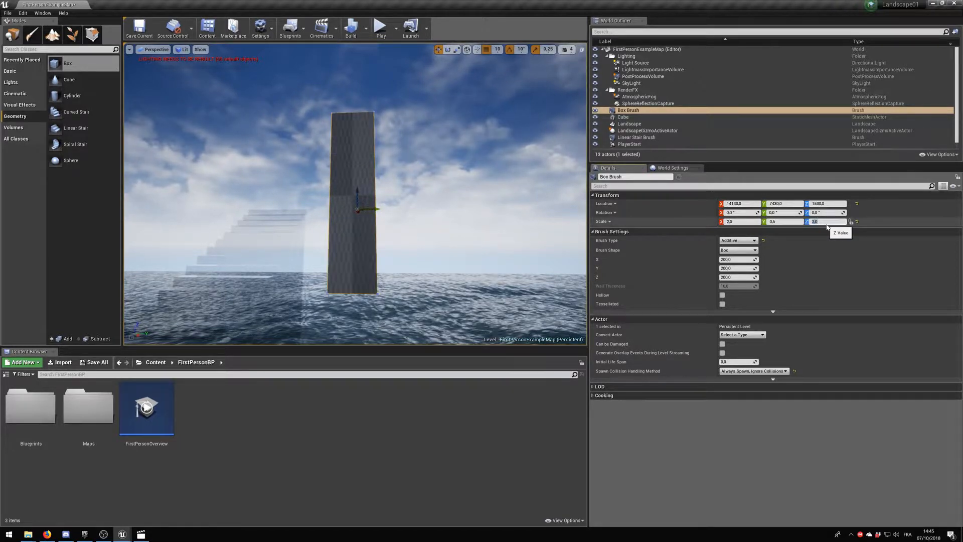
left_click(740, 221)
type("0,5")
key("Return")
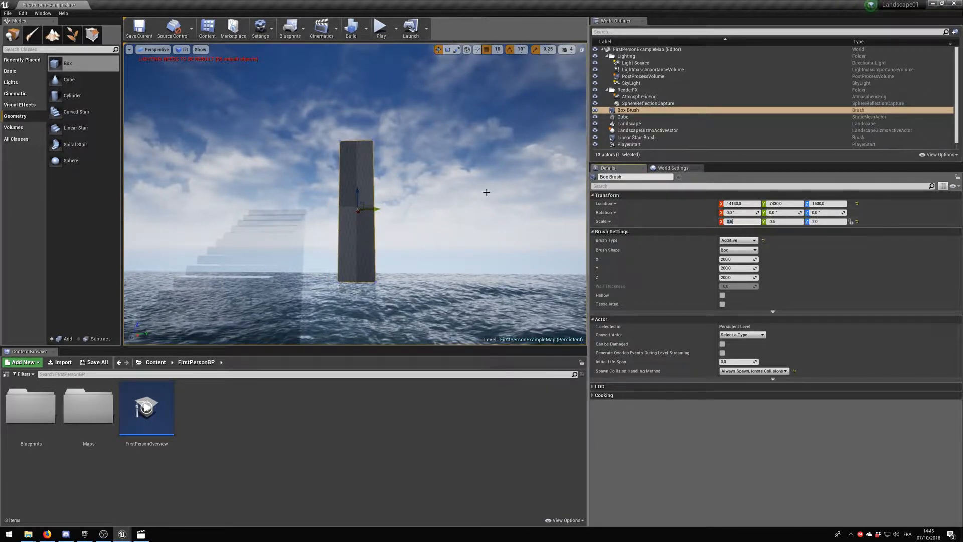
right_click_drag(401, 193, 346, 196)
key("d")
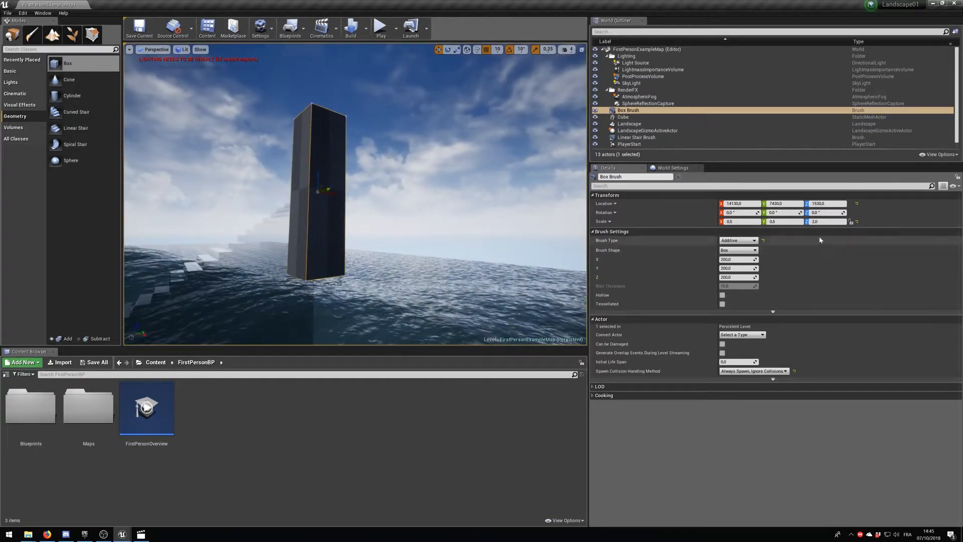
Set the box brush's X scale and Y scale to 0.1 to thin the pillar
left_click(745, 221)
type("0,1")
key("Return")
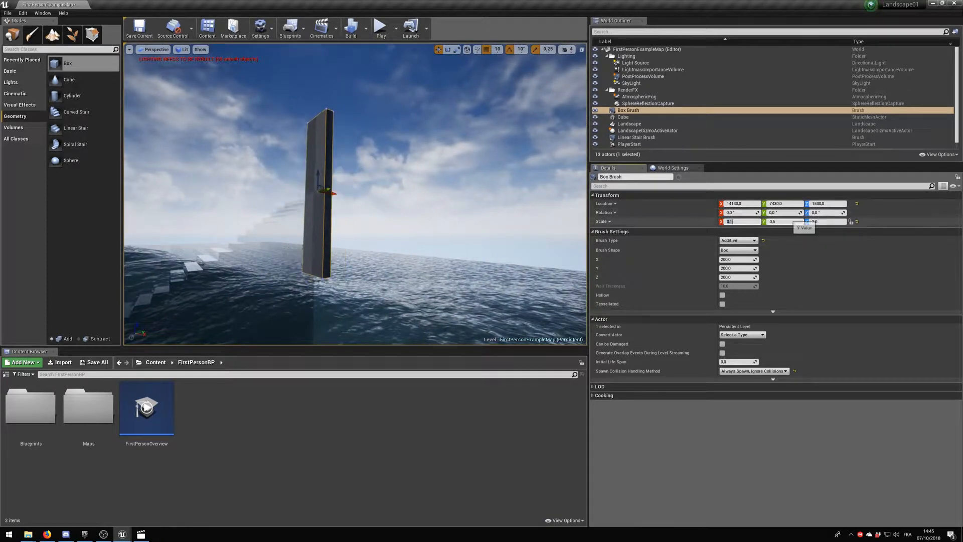
left_click(788, 221)
type("0,1")
key("Return")
Move the thin pillar towards the glass stairs to about Y 7140 and raise it to about Z 1710
key("a")
right_click_drag(376, 191, 451, 194)
key("s")
left_click_drag(431, 202, 313, 207)
right_click_drag(296, 204, 301, 203)
key("w")
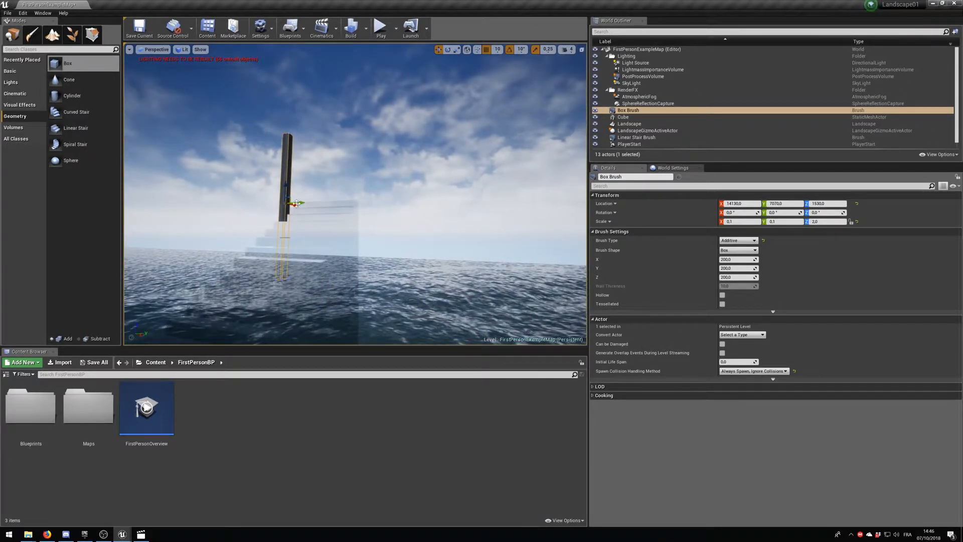
mouse_move(285, 191)
left_mouse_down()
mouse_move(288, 146)
mouse_move(327, 136)
left_mouse_up()
key("w")
mouse_move(327, 135)
right_mouse_down()
mouse_move(271, 160)
mouse_move(226, 135)
right_mouse_up()
key("d")
key("w")
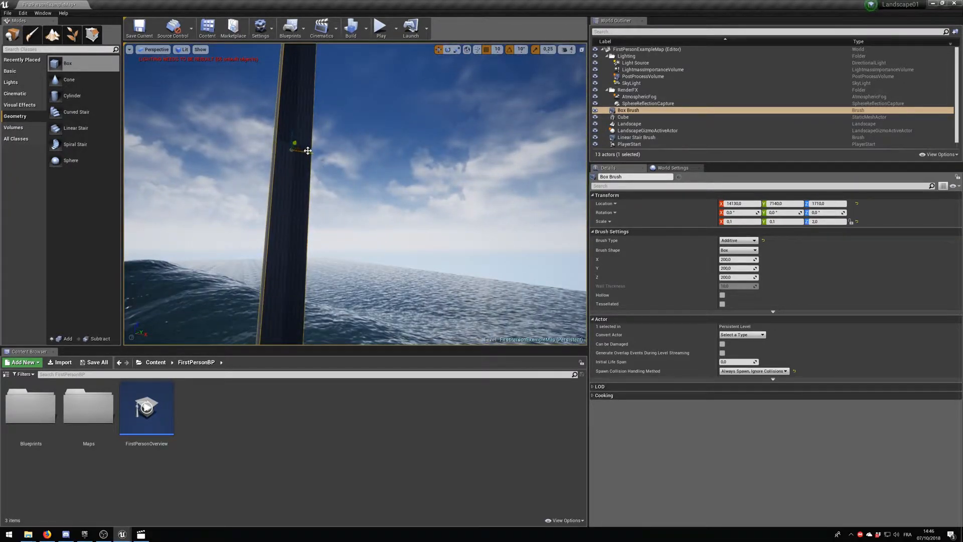
Align the pillar with one side of the glass stairs at about X 14200, Y 7080, Z 1740
left_click_drag(314, 151, 347, 135)
key("s")
mouse_move(347, 134)
right_mouse_down()
mouse_move(348, 168)
mouse_move(401, 168)
mouse_move(381, 163)
mouse_move(382, 140)
right_mouse_up()
key("a")
key("w")
key("s")
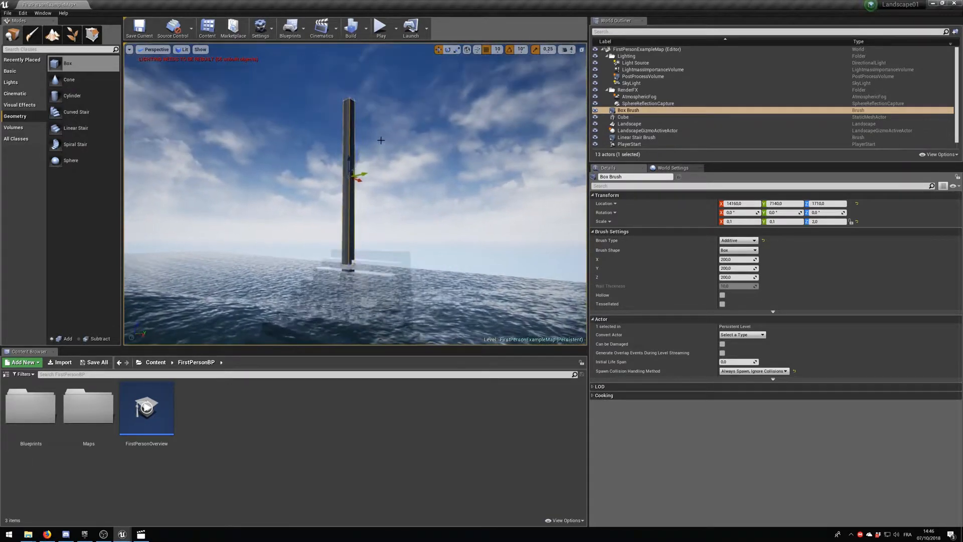
mouse_move(355, 179)
left_mouse_down()
mouse_move(357, 165)
mouse_move(351, 171)
left_mouse_up()
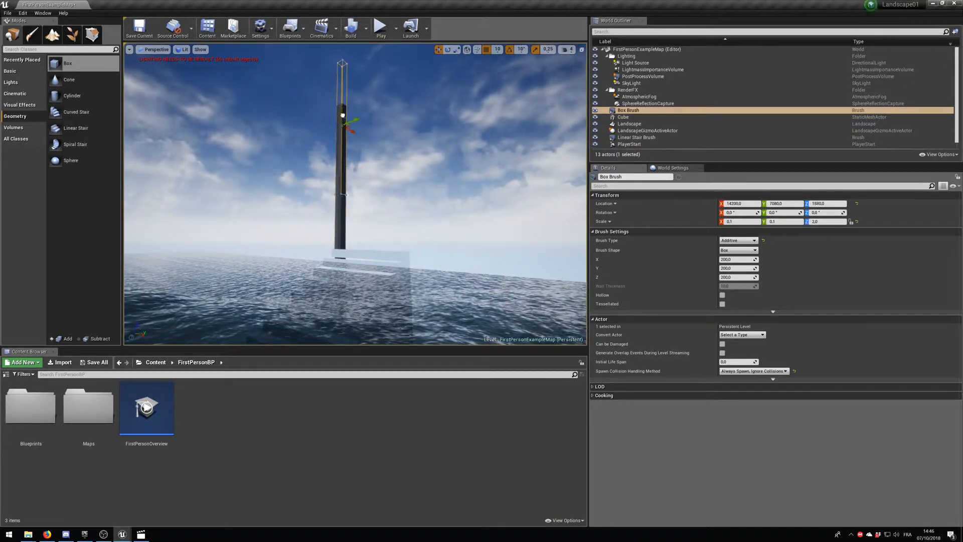
left_click_drag(343, 123, 342, 171)
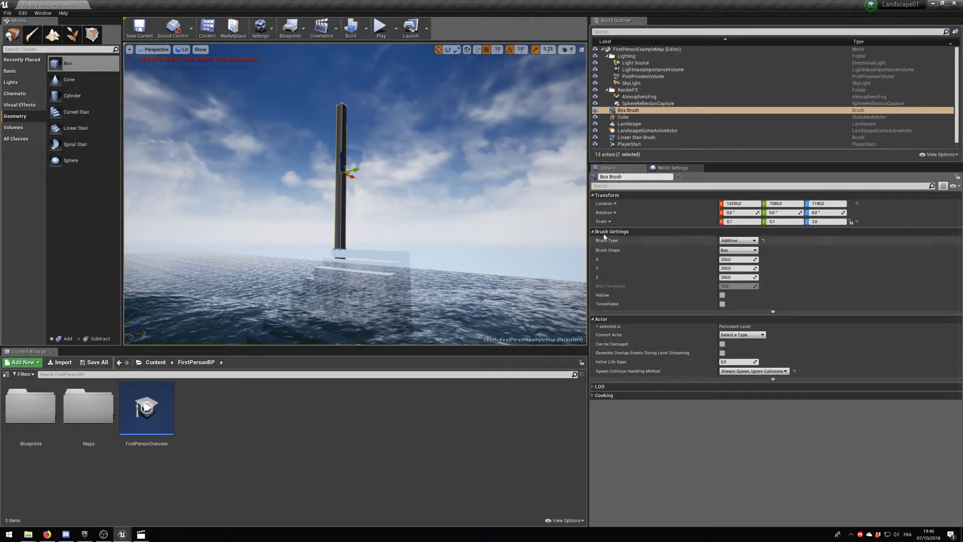
Apply the M_Glass material to the pillar's front face
left_click(452, 163)
left_click(340, 158)
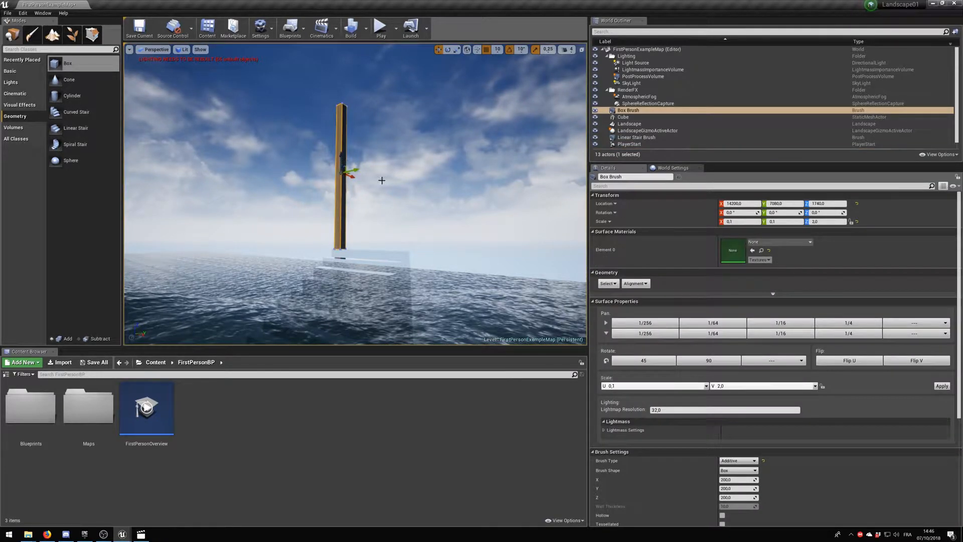
left_click(772, 243)
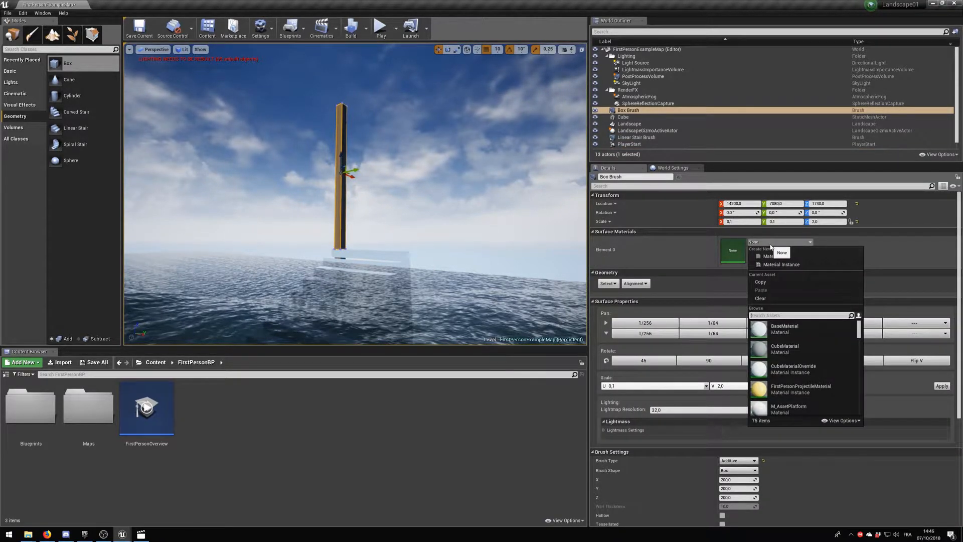
type("glass")
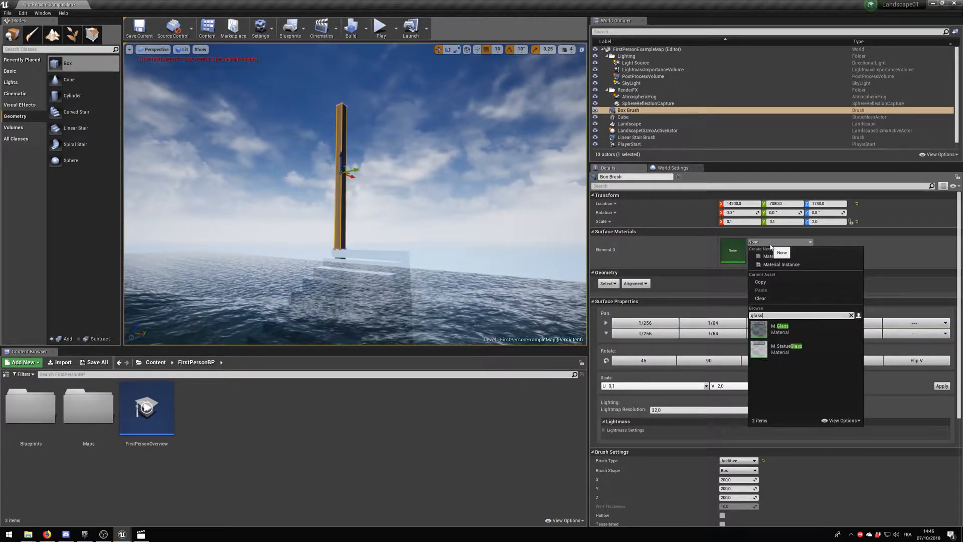
left_click(780, 328)
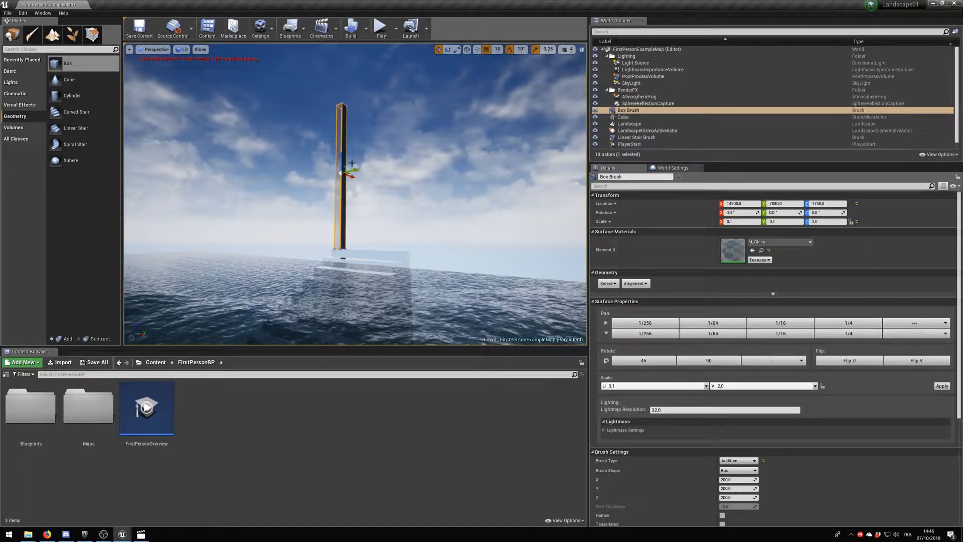
Duplicate the pillar along the Y axis to the opposite side of the glass stairs
left_click_drag(350, 171, 419, 158, "alt")
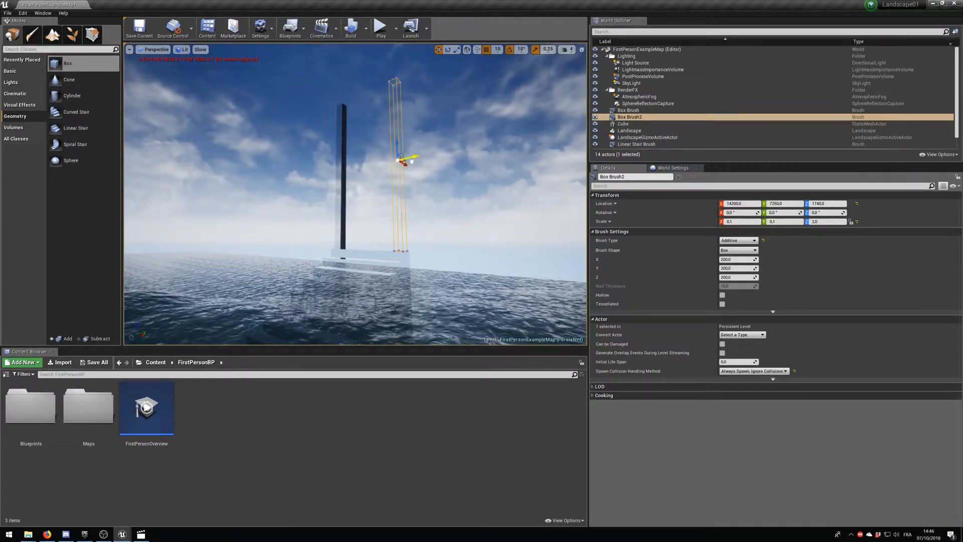
left_click(460, 180)
scroll(454, 189, "down", 4)
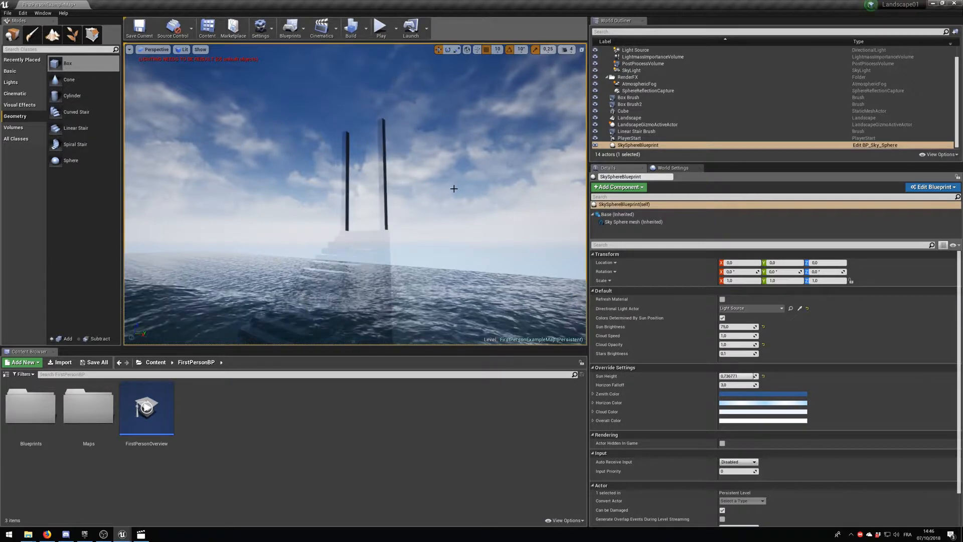
Duplicate the first pillar straight up, placing the copy directly above it at about Z 2140
scroll(331, 195, "up", 8)
right_click_drag(328, 200, 302, 209)
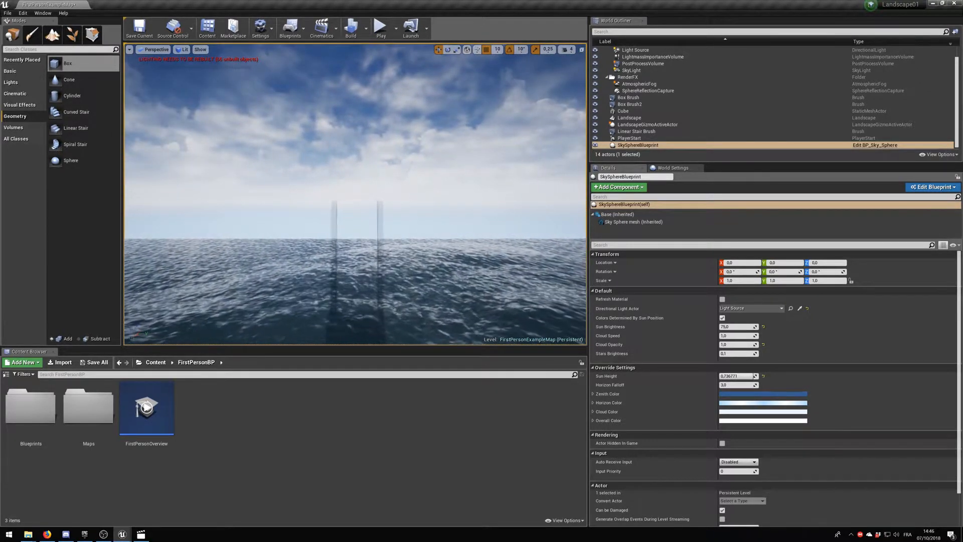
left_click(331, 211)
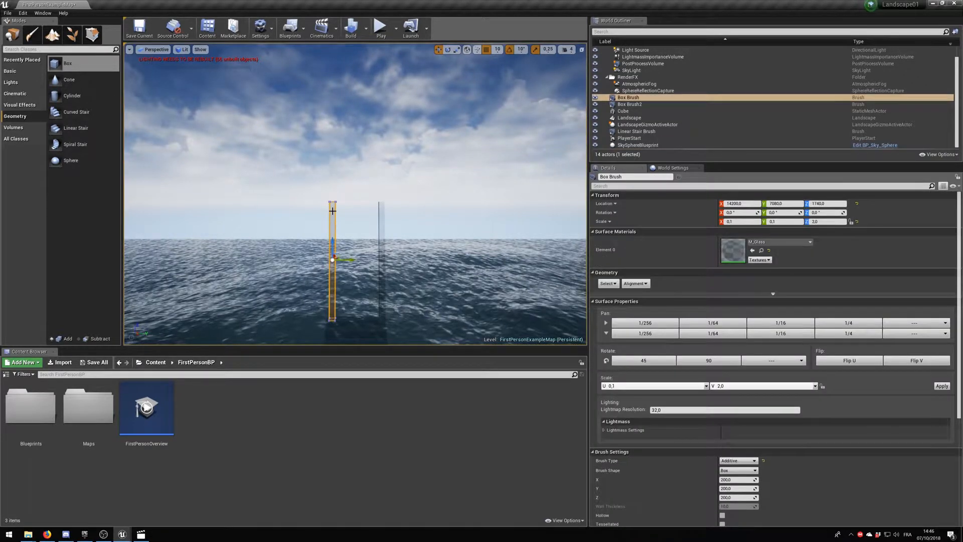
key("ctrl+w")
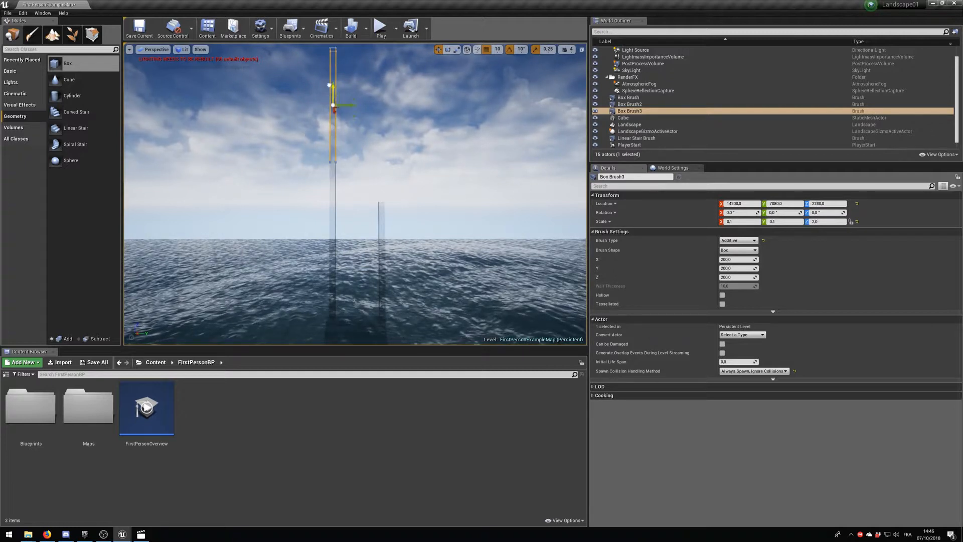
left_click_drag(329, 85, 330, 67)
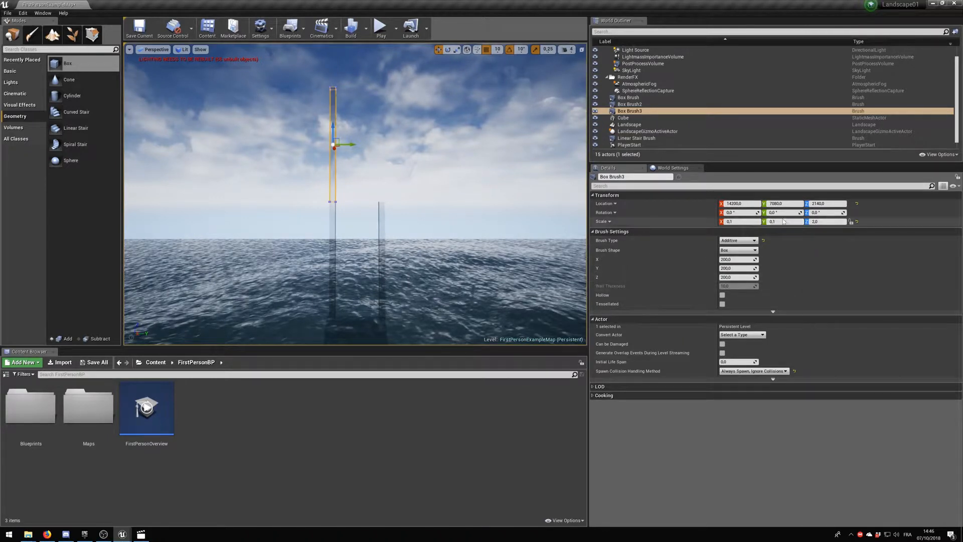
Scale the upper copy to 10 in Y and 0.1 in Z, and lower it onto the pillar tops at about Z 1950
type("10")
key("Return")
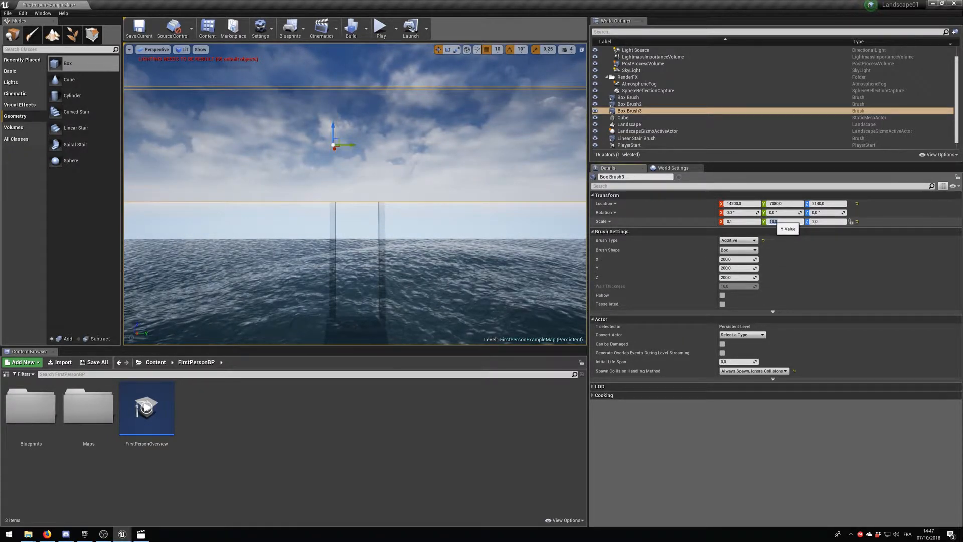
left_click(847, 222)
type("0.1")
key("Return")
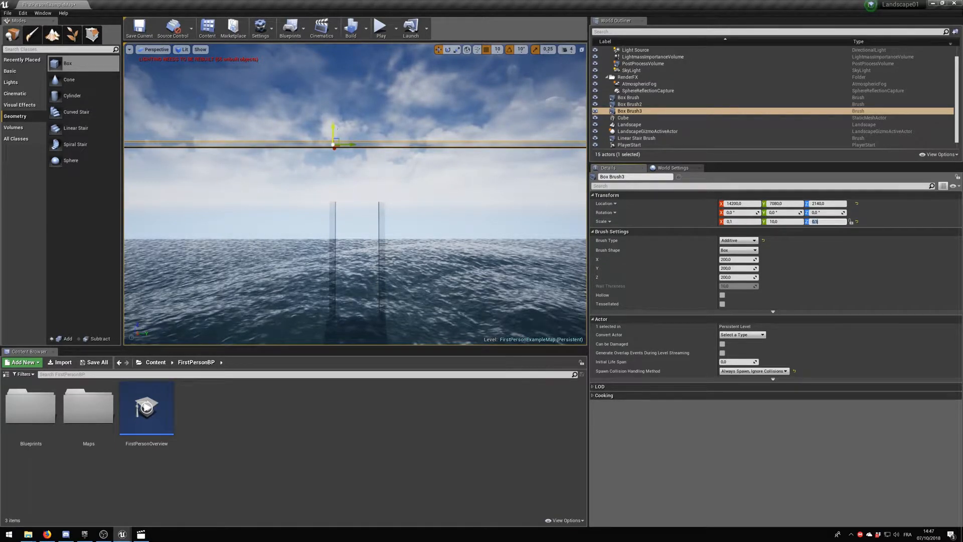
left_click_drag(335, 130, 334, 183)
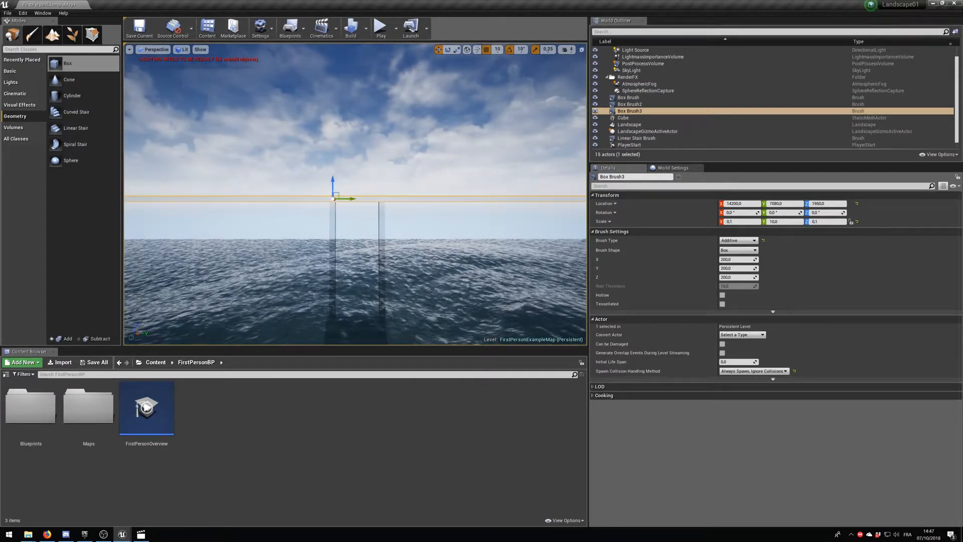
Set the crossbeam's Y scale to 1 and shift it along Y so it spans the two pillars
key("s")
right_click_drag(334, 191, 356, 220)
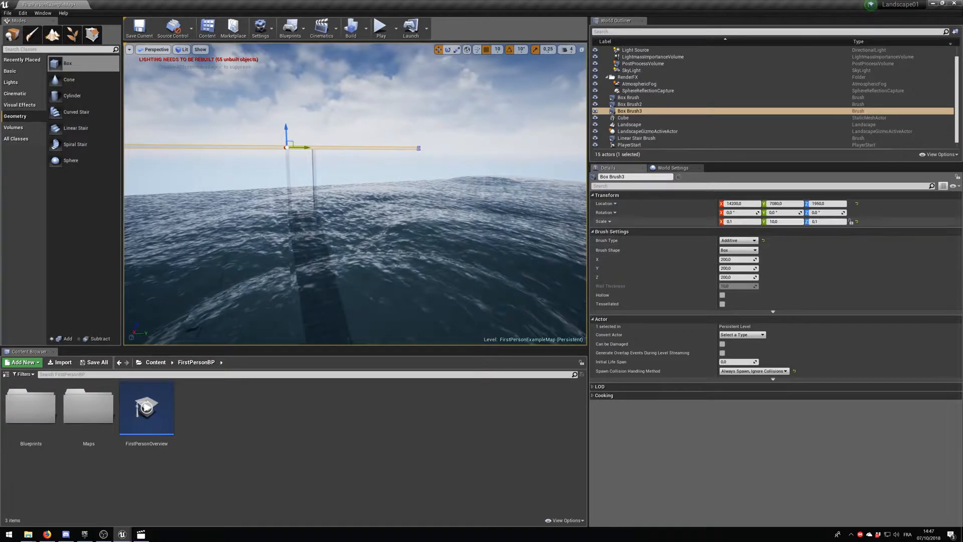
type("1")
key("Return")
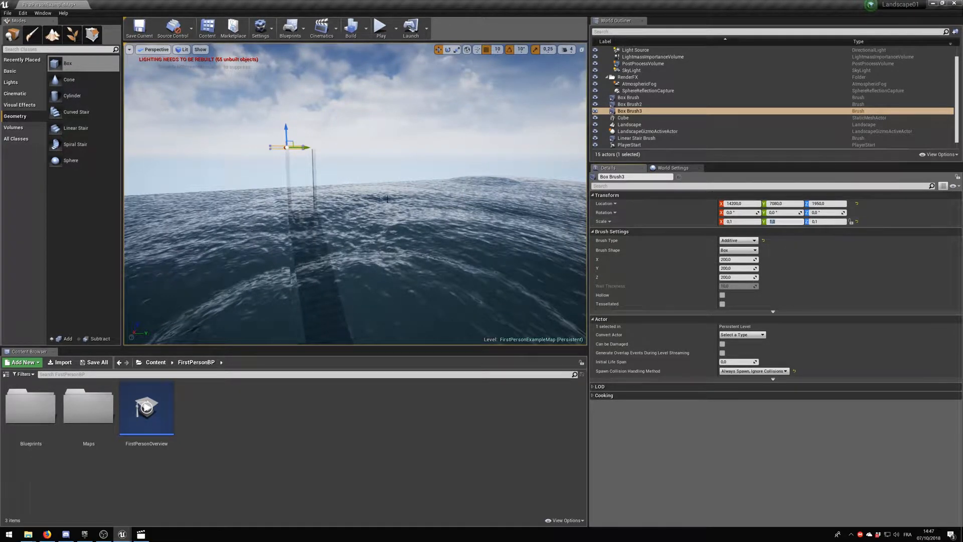
middle_click_drag(294, 134, 247, 113)
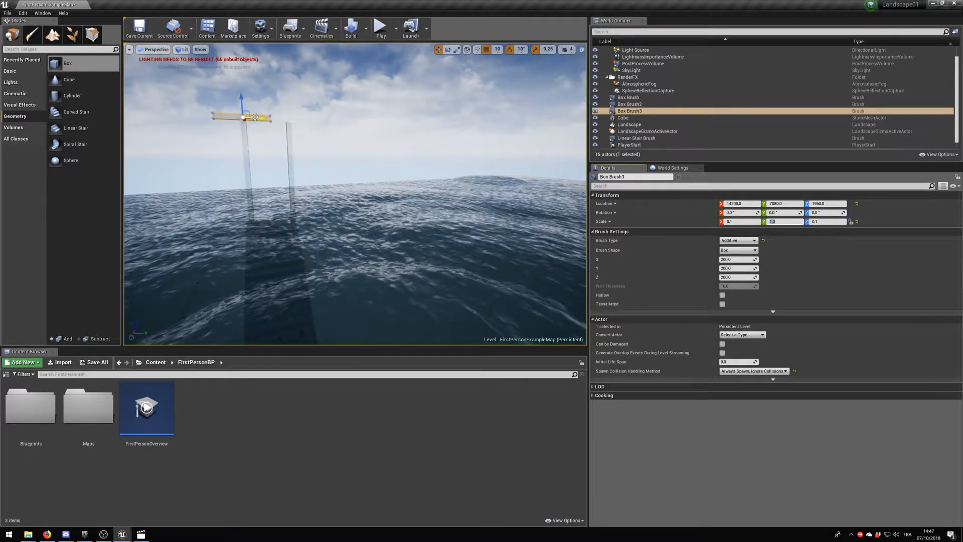
left_click_drag(254, 117, 263, 114)
left_click(383, 108)
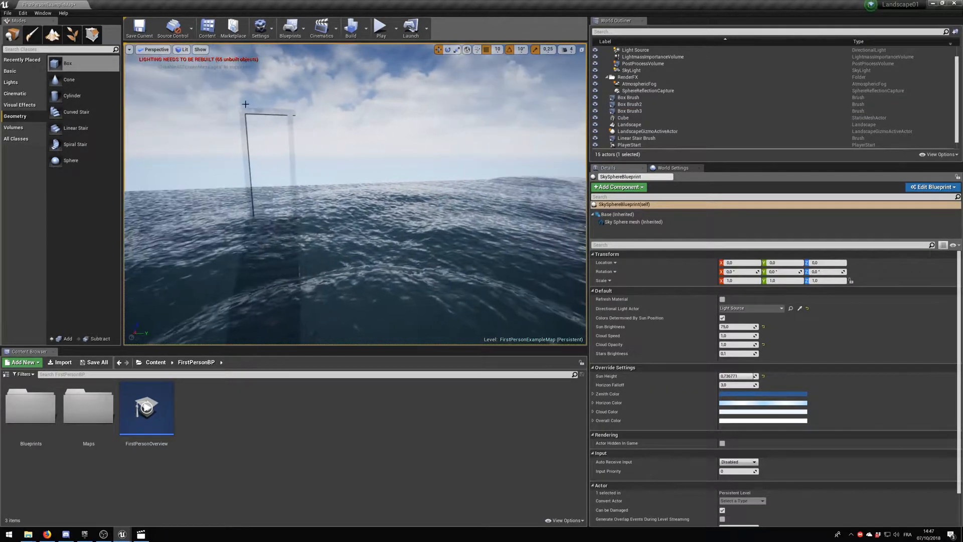
Move the door frame's top bar along Y to 7170 and set its Y scale to 0.95
left_click(283, 108)
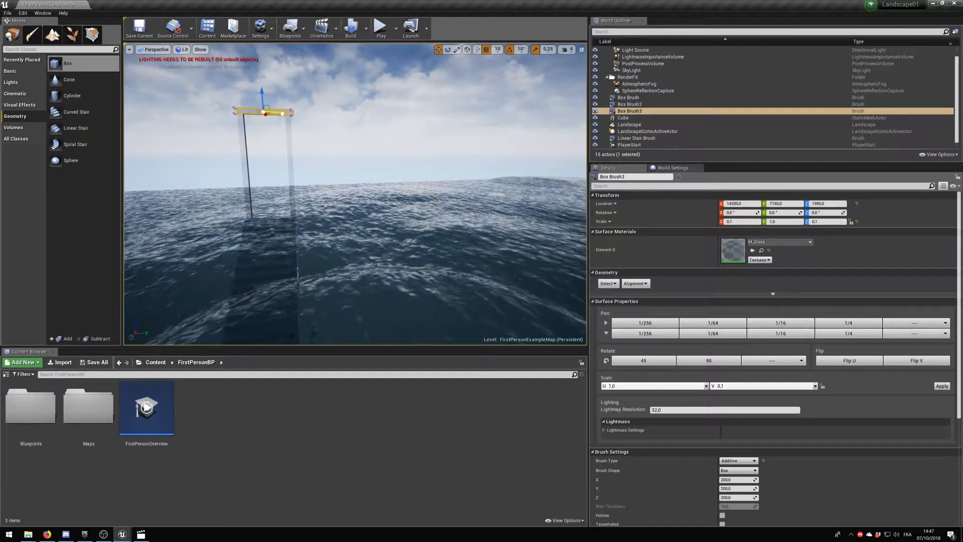
left_click(352, 111)
left_click(261, 112)
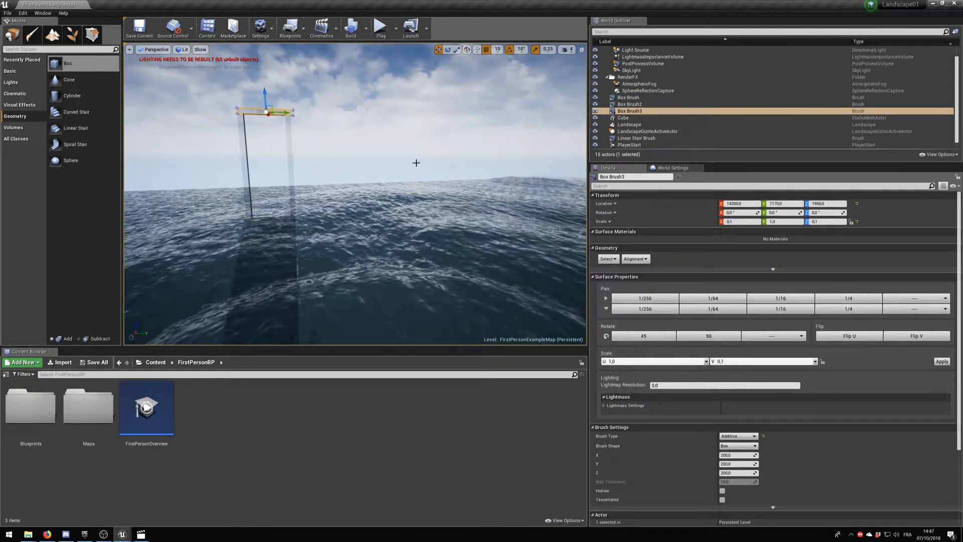
left_click(773, 221)
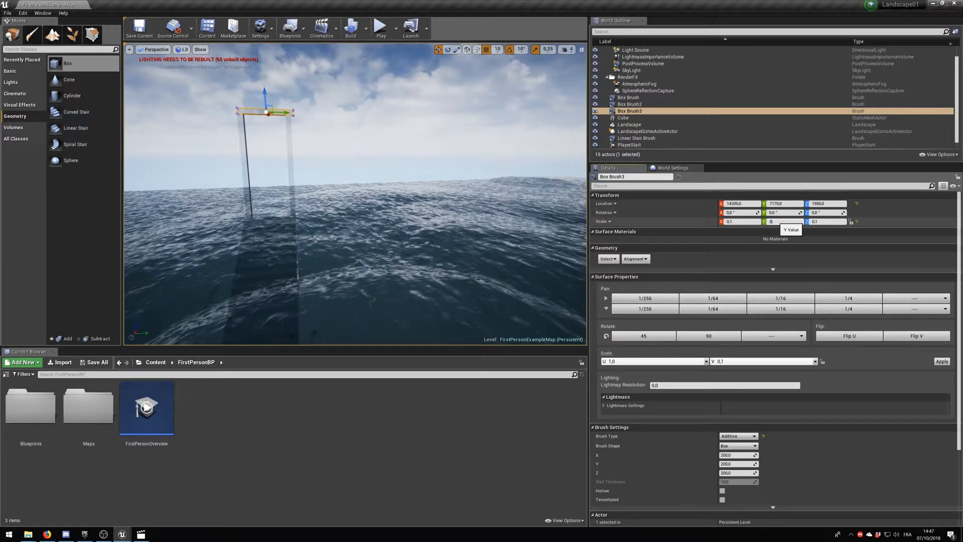
mouse_move(275, 67)
right_mouse_down()
mouse_move(281, 75)
mouse_move(233, 17)
right_mouse_up()
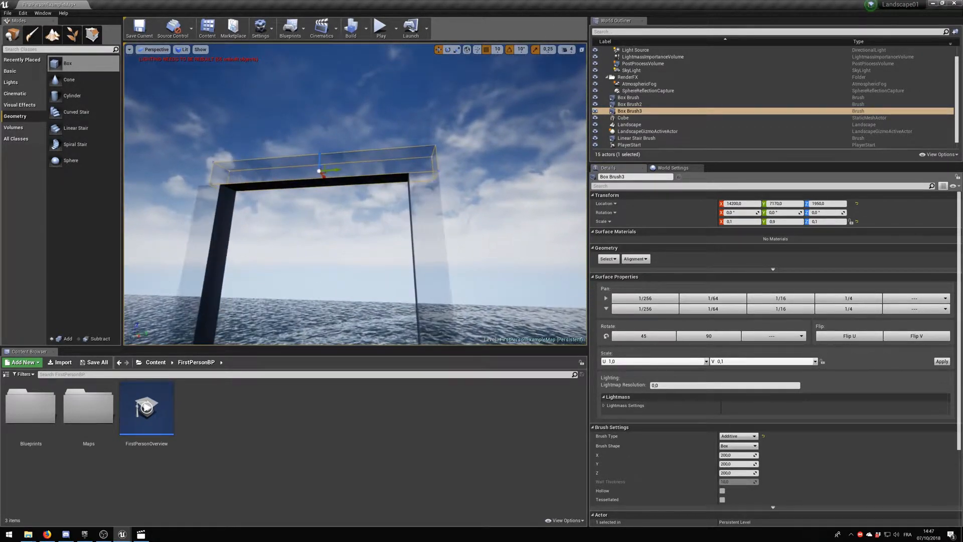
left_click(786, 221)
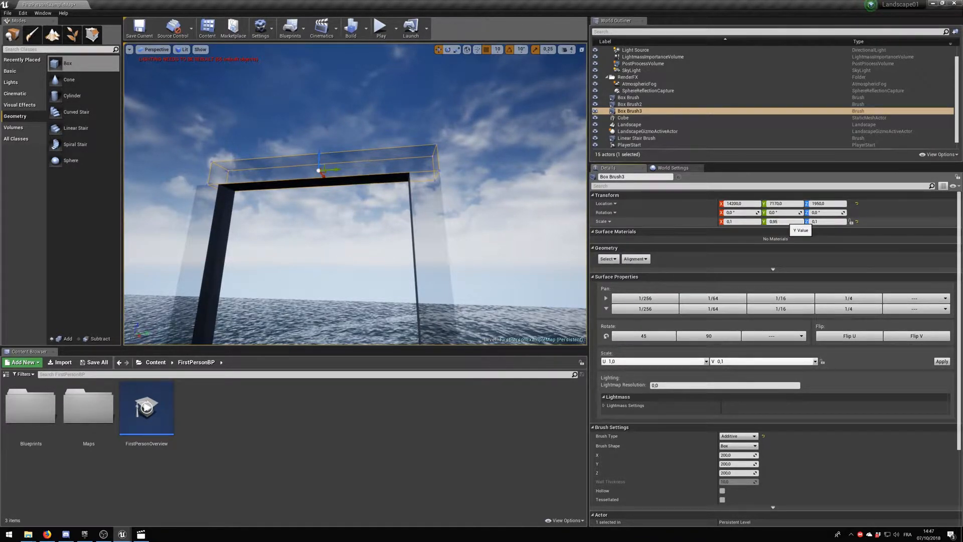
key("Return")
Set the top bar's Y location to 7165 to centre it over the two posts
mouse_move(379, 156)
right_mouse_down()
mouse_move(384, 112)
mouse_move(387, 126)
right_mouse_up()
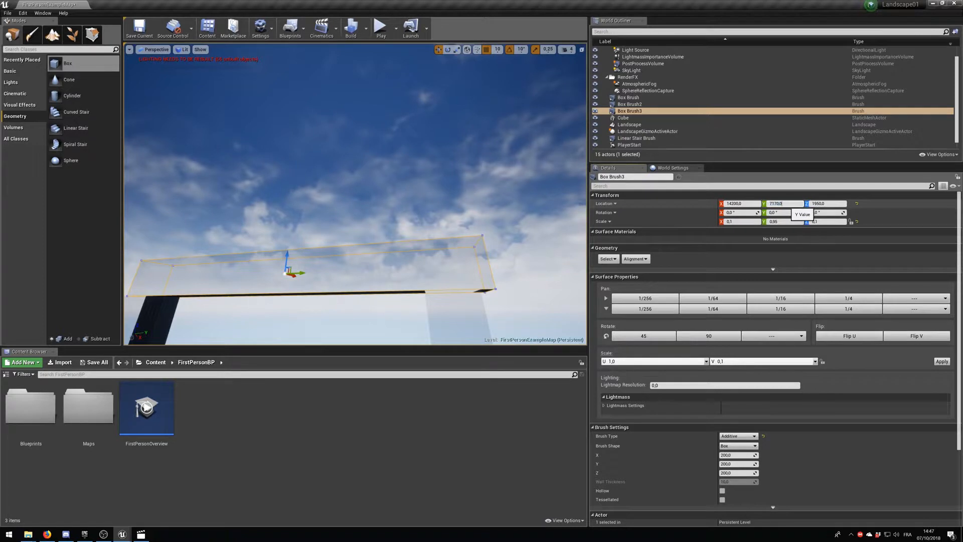
left_click_drag(777, 203, 803, 202)
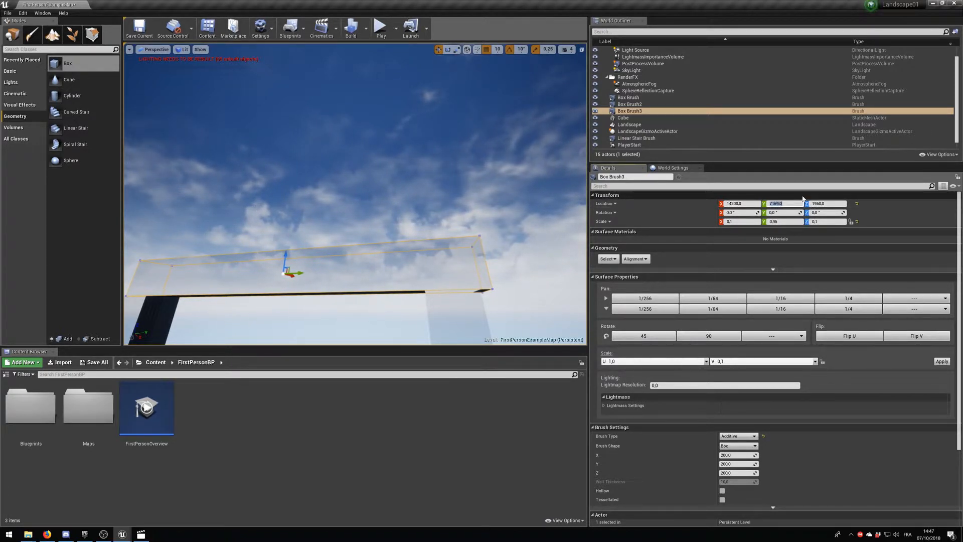
type("716")
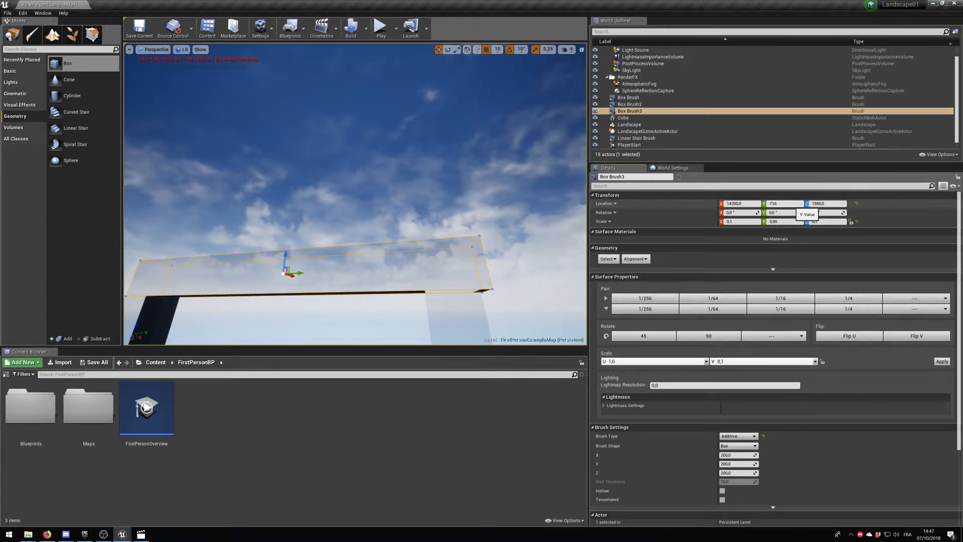
type("5")
key("Return")
Play-test the level by walking the character up to the door frame, and end the play session
mouse_move(452, 201)
right_mouse_down()
mouse_move(458, 207)
mouse_move(416, 181)
mouse_move(386, 306)
mouse_move(390, 241)
right_mouse_up()
key("s")
left_click(423, 190)
key("w")
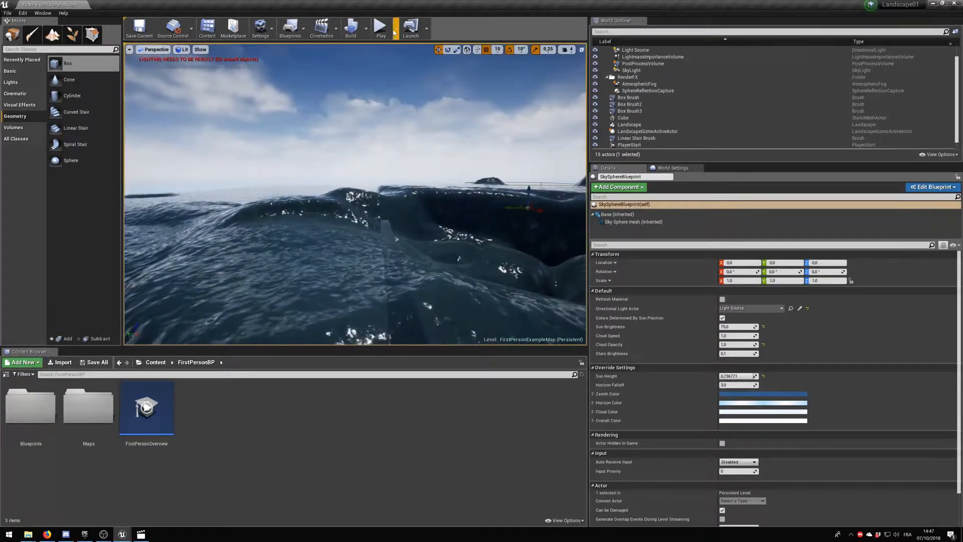
left_click(381, 28)
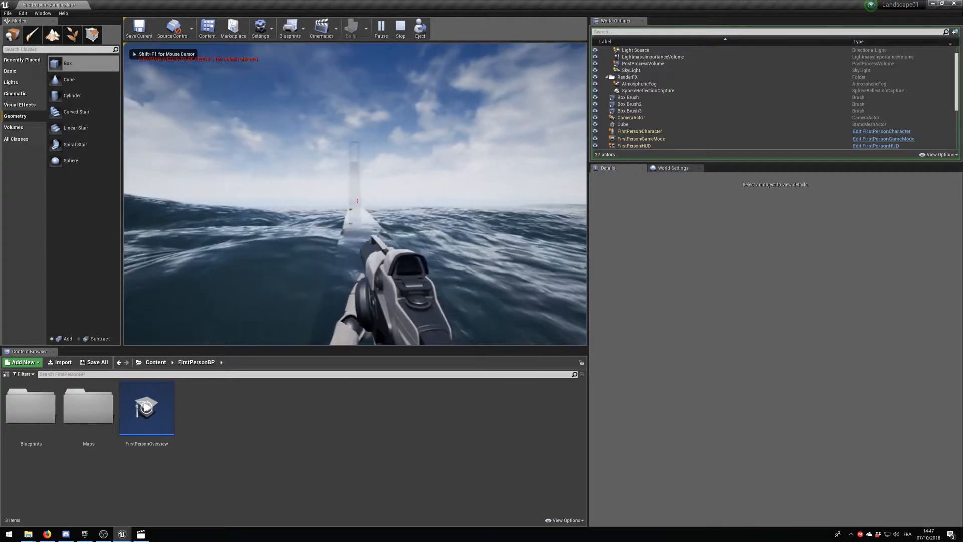
key("w")
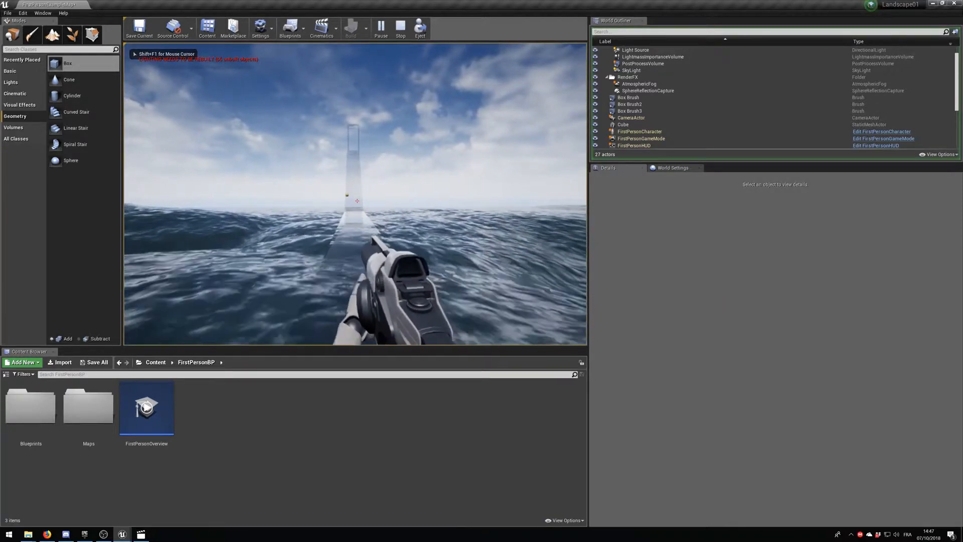
key("w")
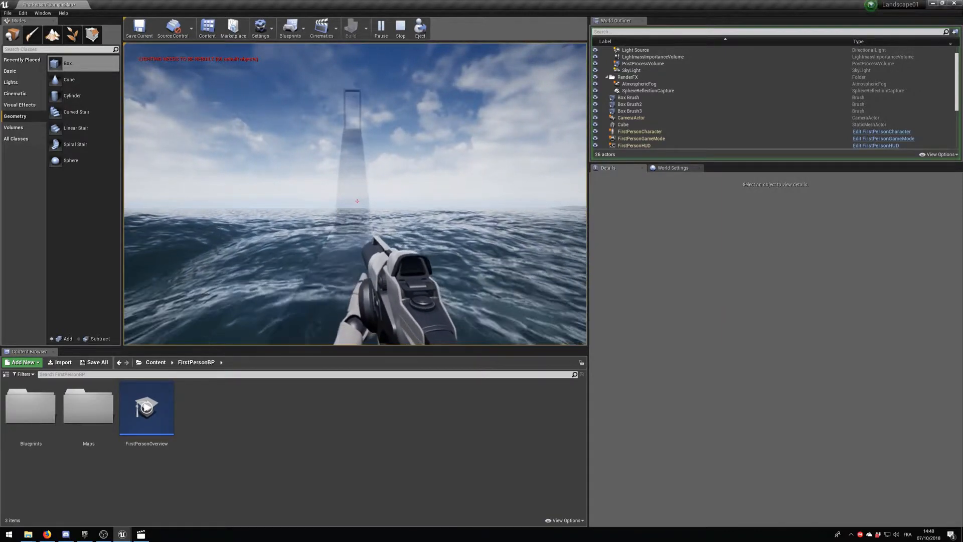
key("w")
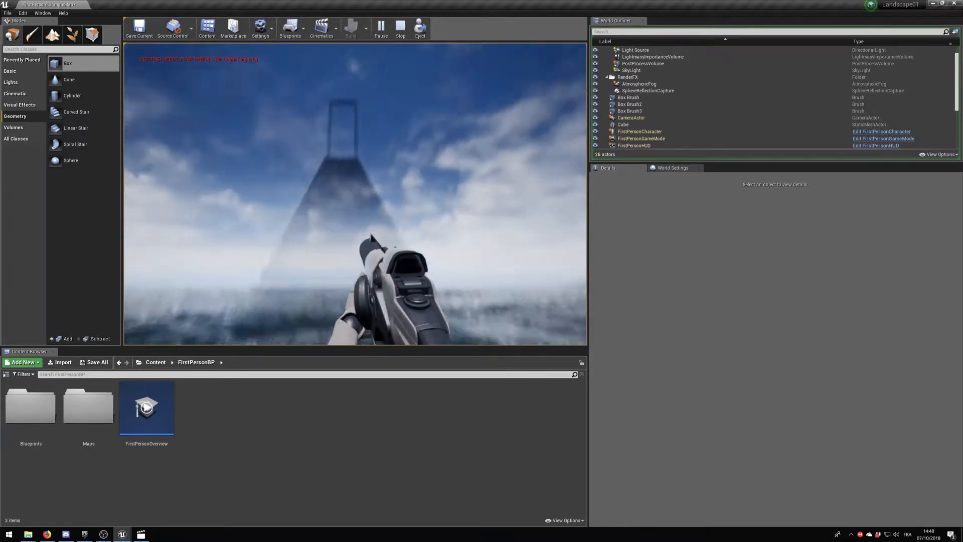
key("w")
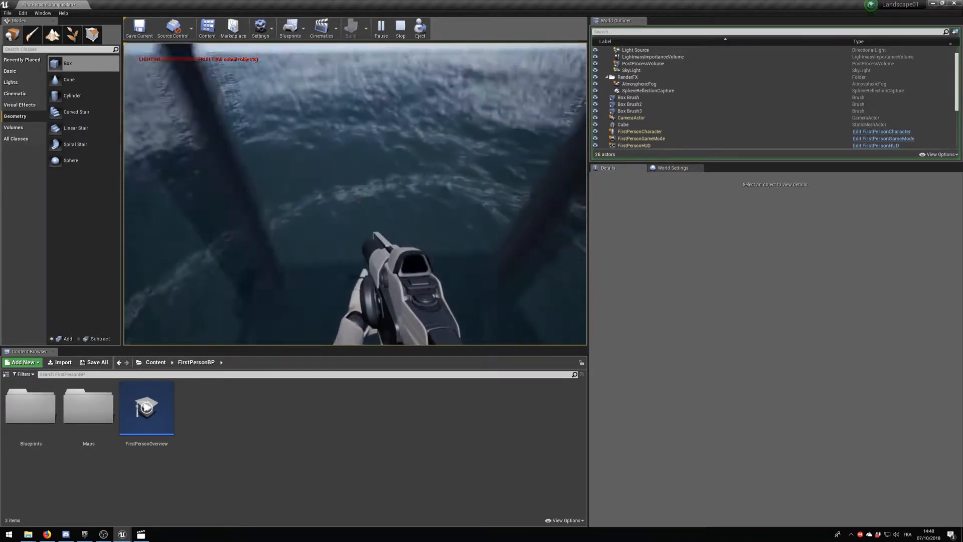
key("w")
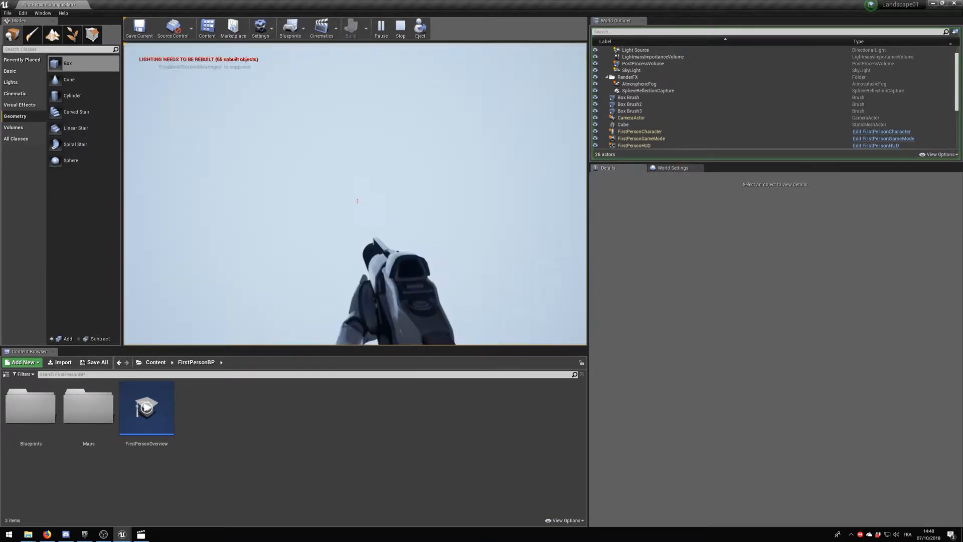
key("Escape")
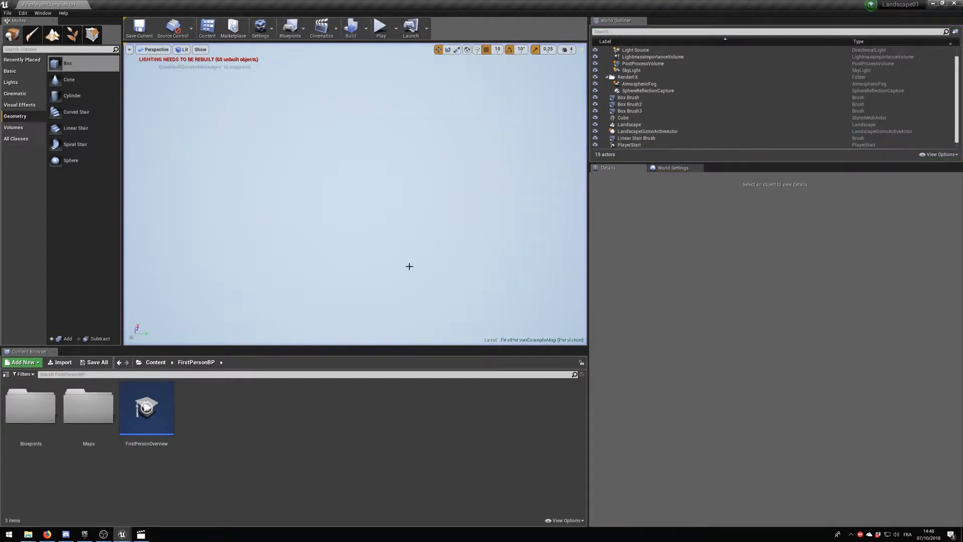
key("F11")
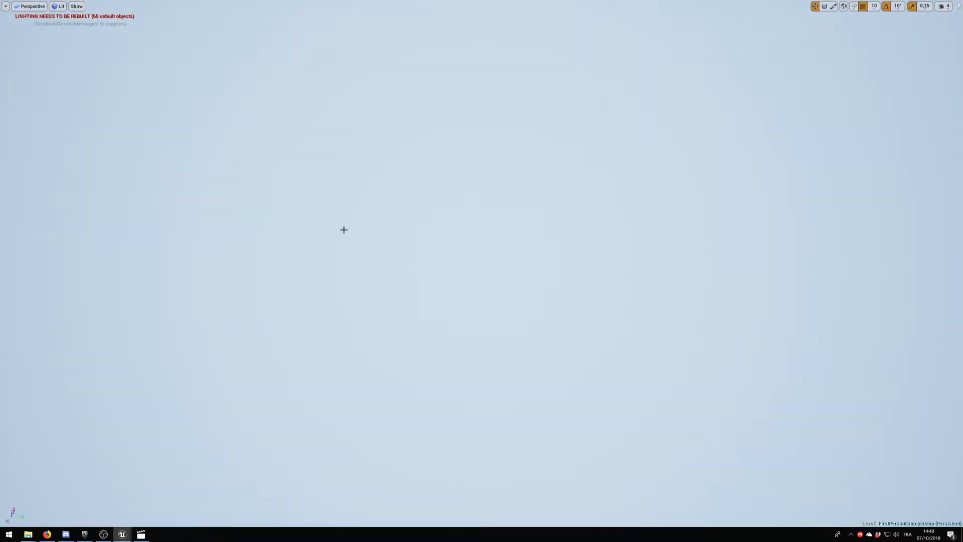
key("F11")
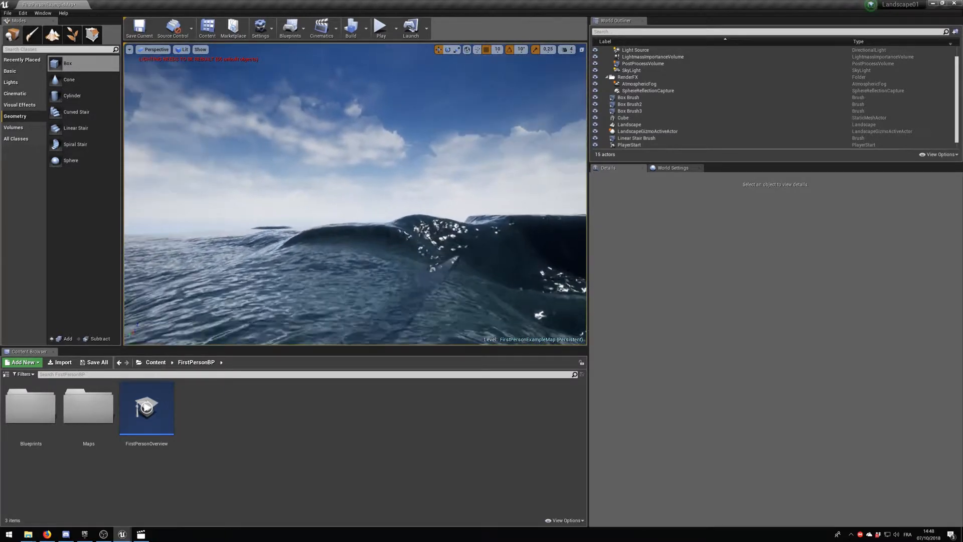
Set the sky sphere's Zenith Color to dark magenta and its Horizon Color to bright pink
left_click(261, 122)
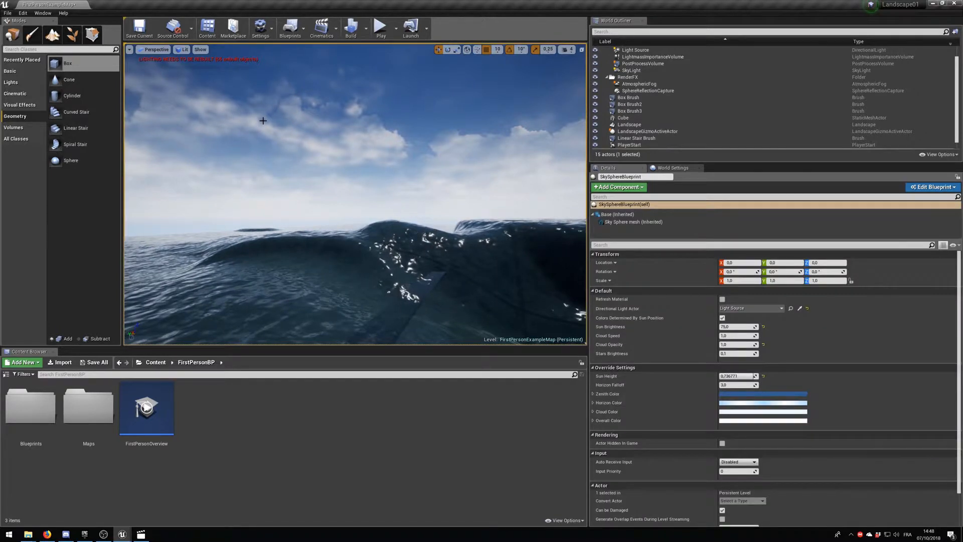
left_click(738, 395)
left_click(813, 373)
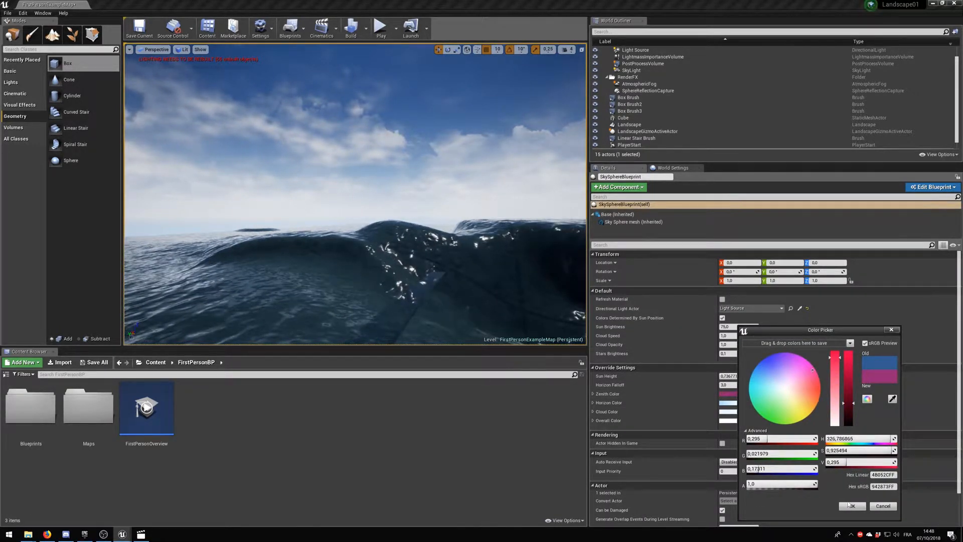
left_click(852, 505)
left_click(753, 403)
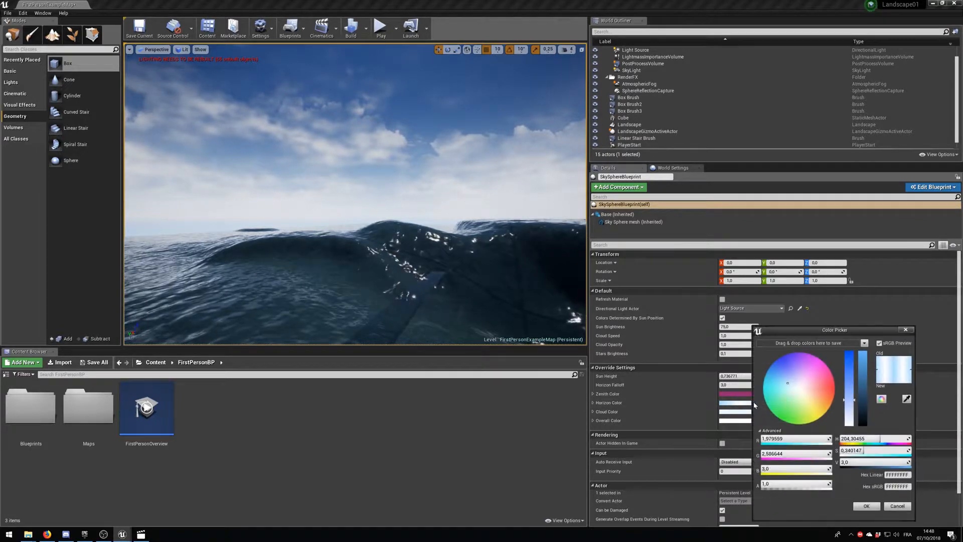
left_click(831, 382)
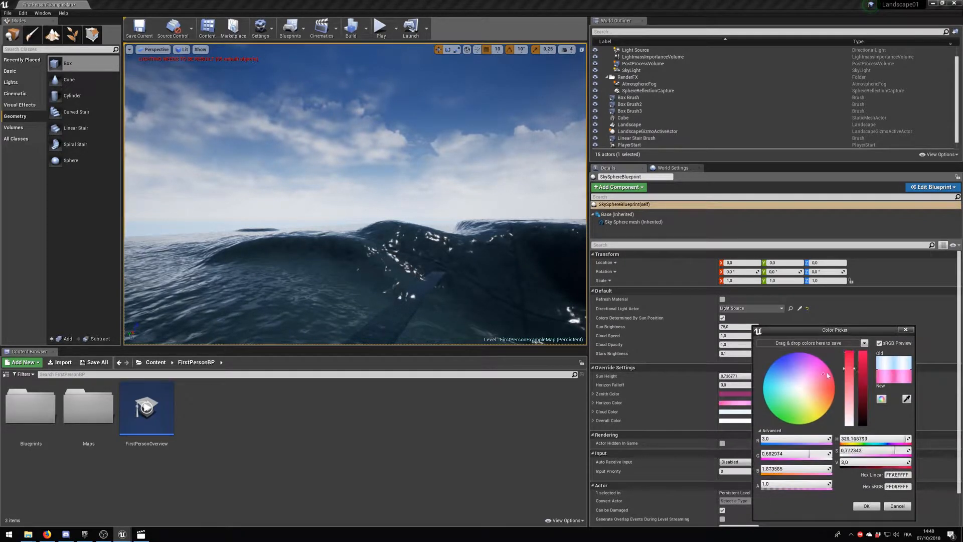
left_click(865, 506)
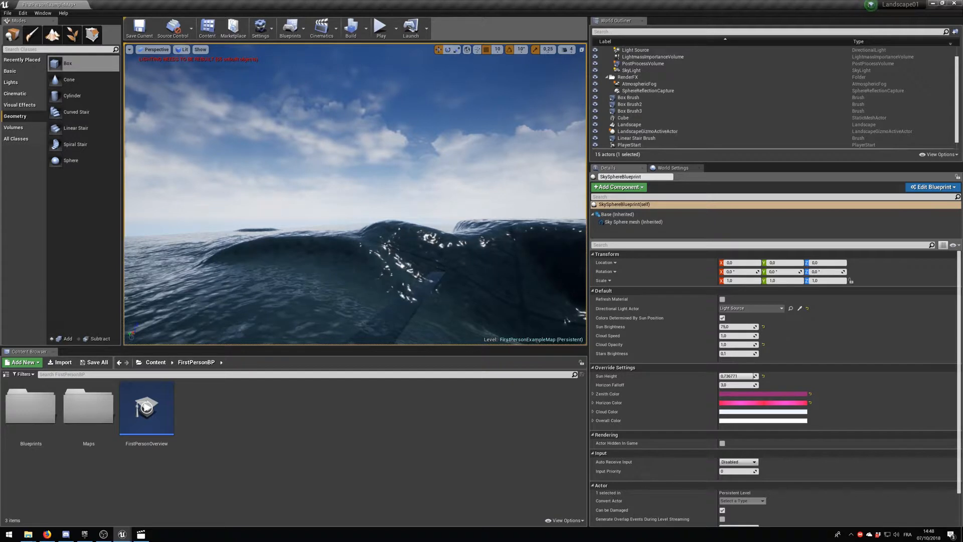
Hide the Light Source directional light in the level
scroll(611, 71, "up", 1)
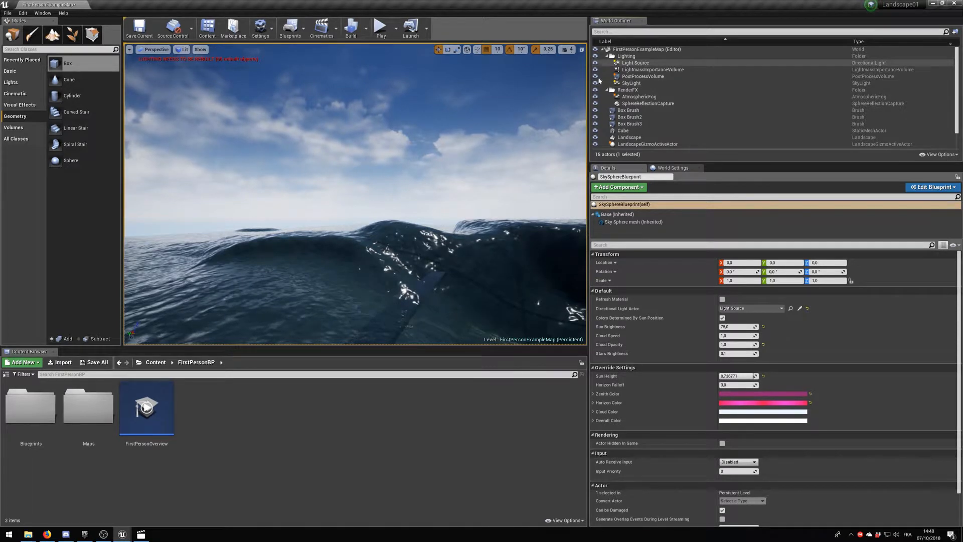
scroll(599, 93, "down", 1)
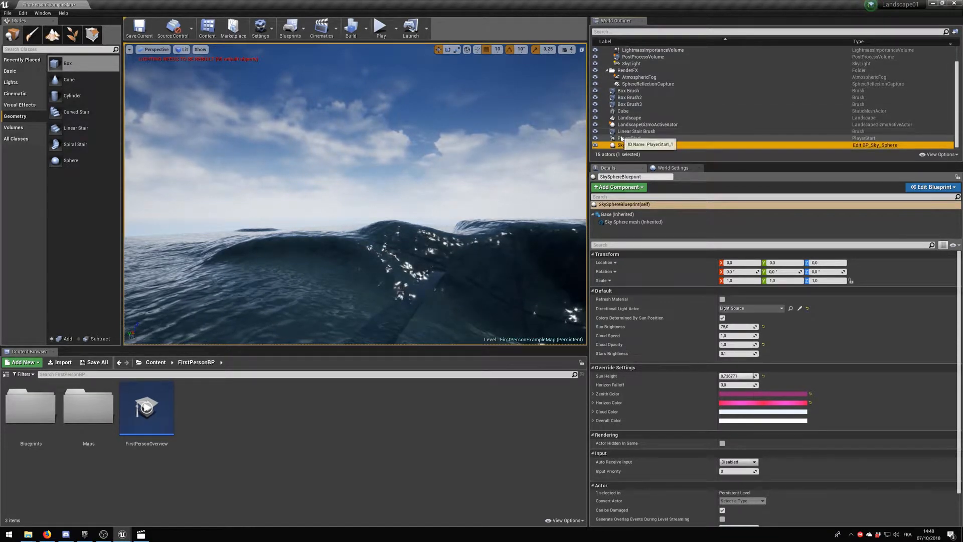
scroll(620, 135, "up", 1)
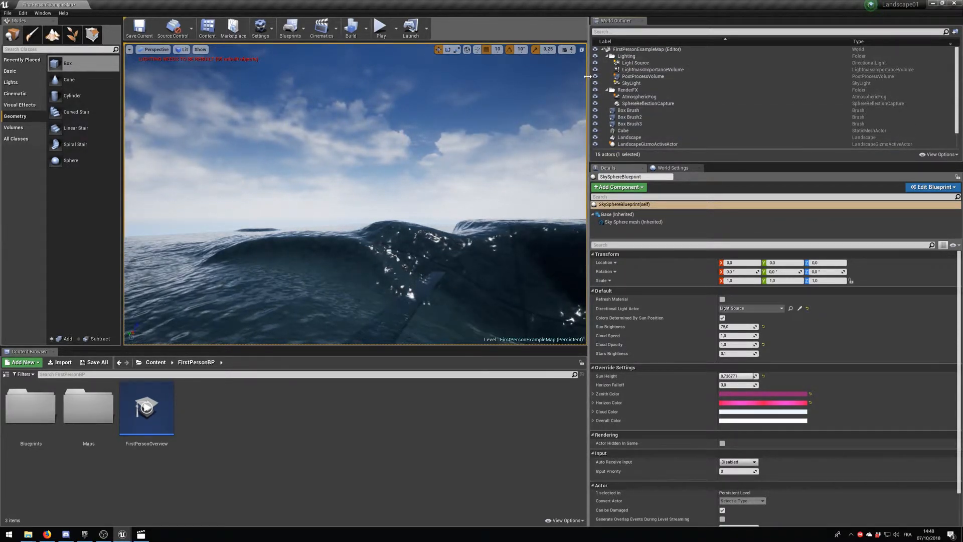
left_click(595, 63)
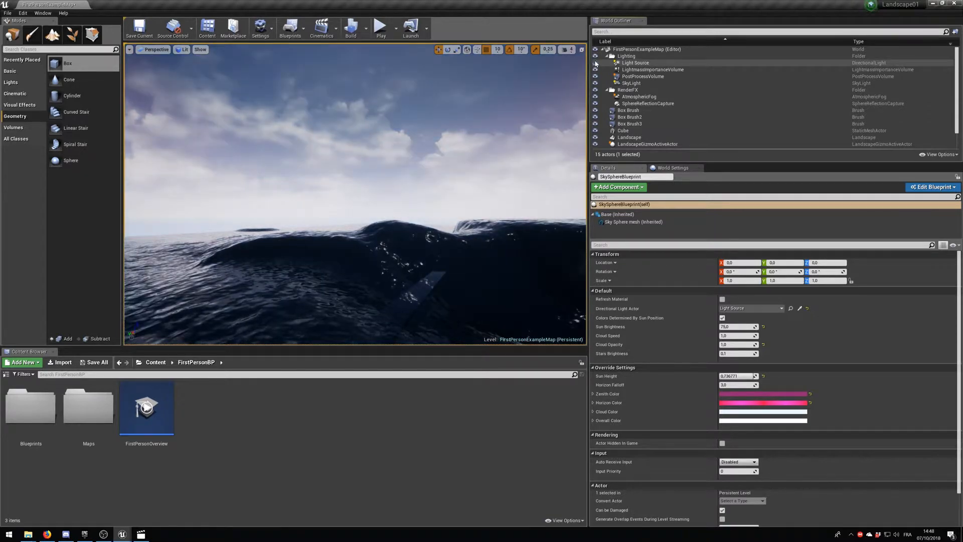
left_click(595, 63)
left_click(596, 63)
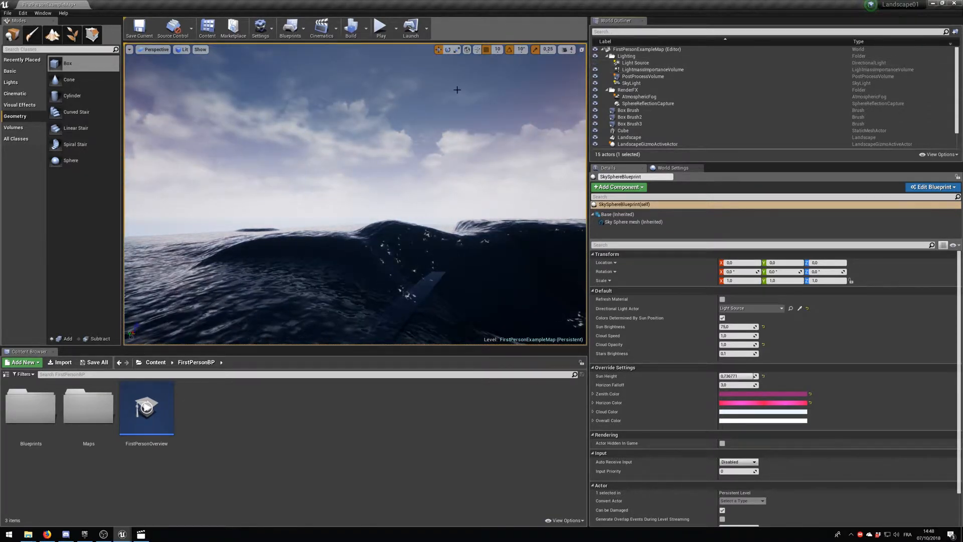
Set the sky sphere's Cloud Color to a saturated orange
right_click_drag(456, 89, 482, 75)
left_click(402, 129)
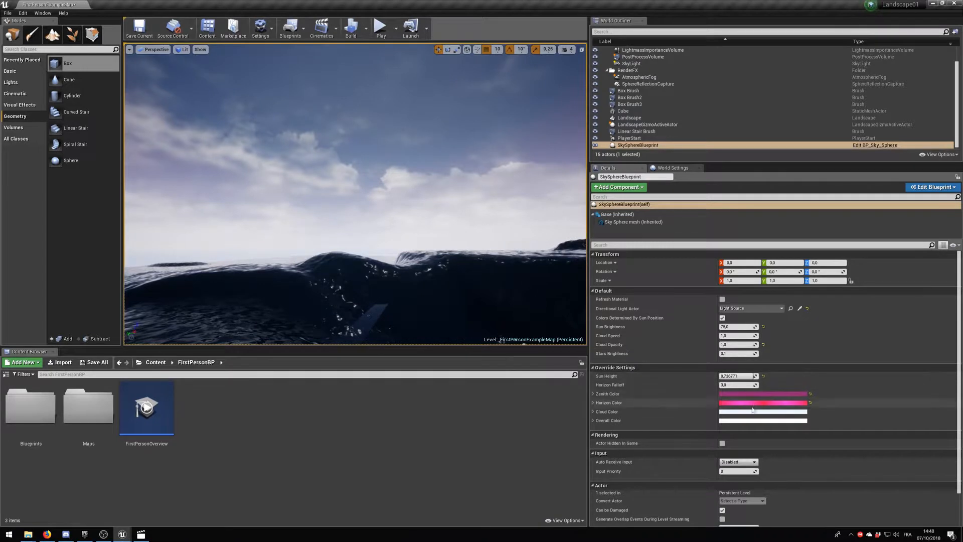
left_click(783, 411)
left_click_drag(811, 388, 829, 393)
left_click(859, 506)
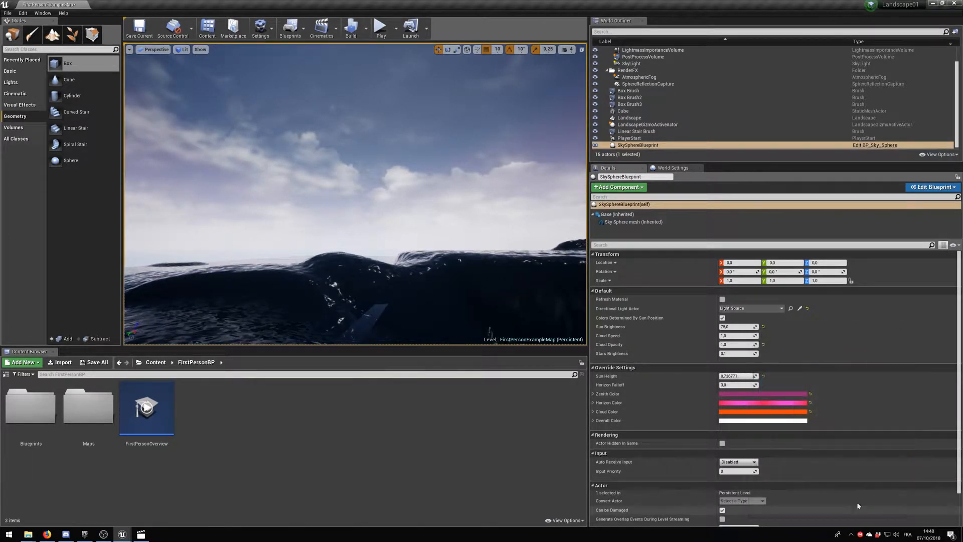
Disable Colors Determined By Sun Position on the sky sphere and save the current map
scroll(648, 105, "up", 1)
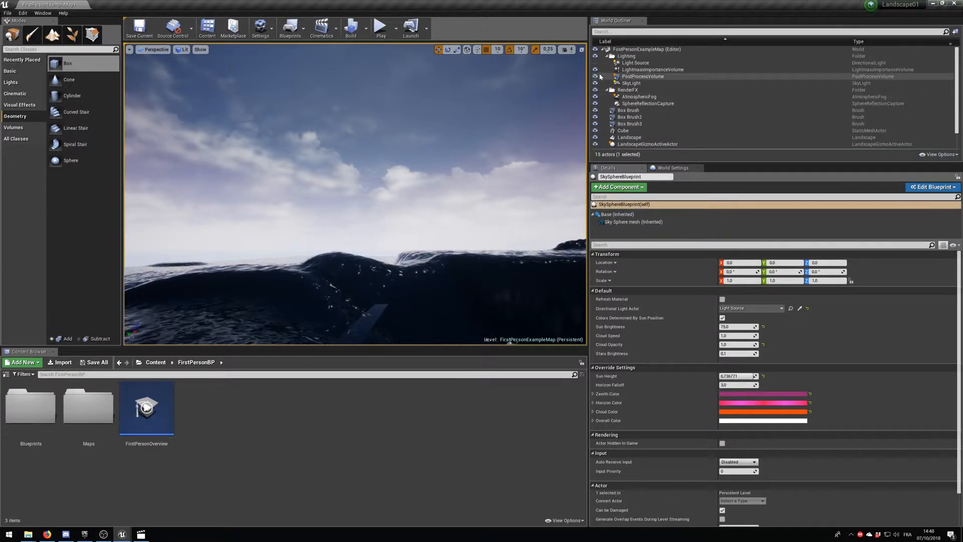
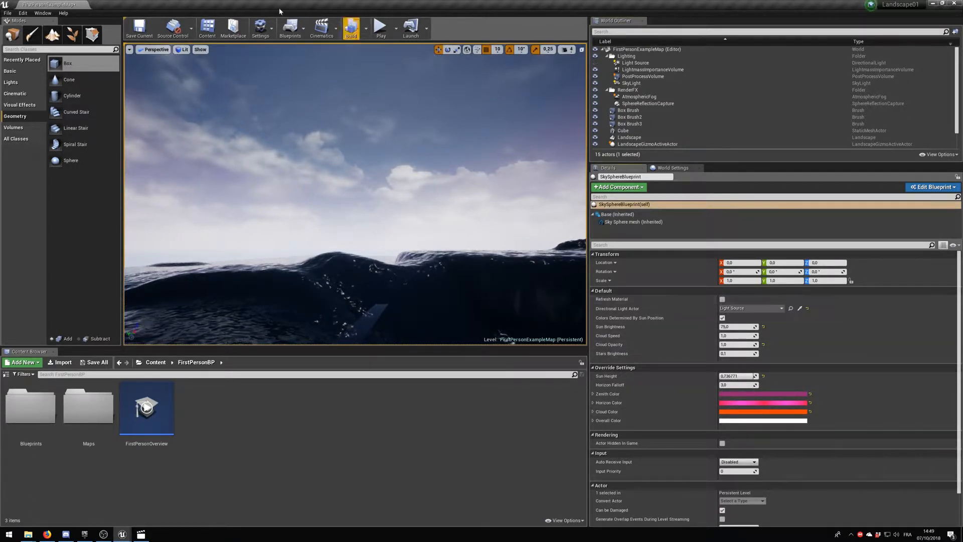
left_click(140, 31)
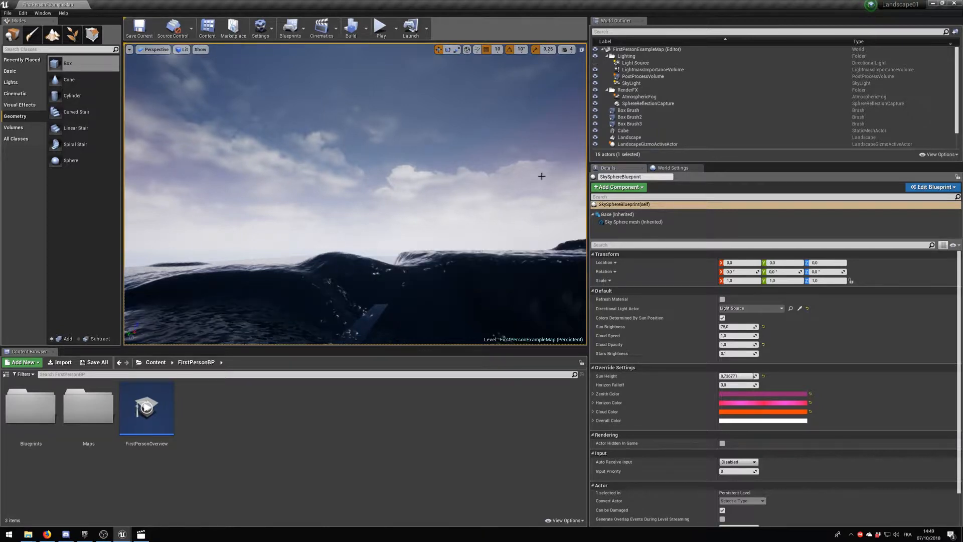
left_click(723, 318)
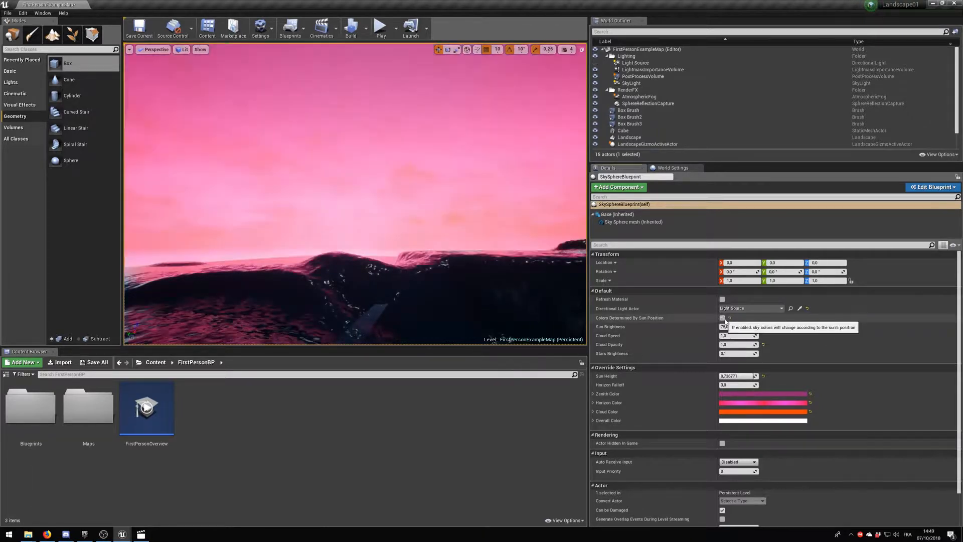
right_click_drag(359, 204, 433, 253)
left_click(139, 29)
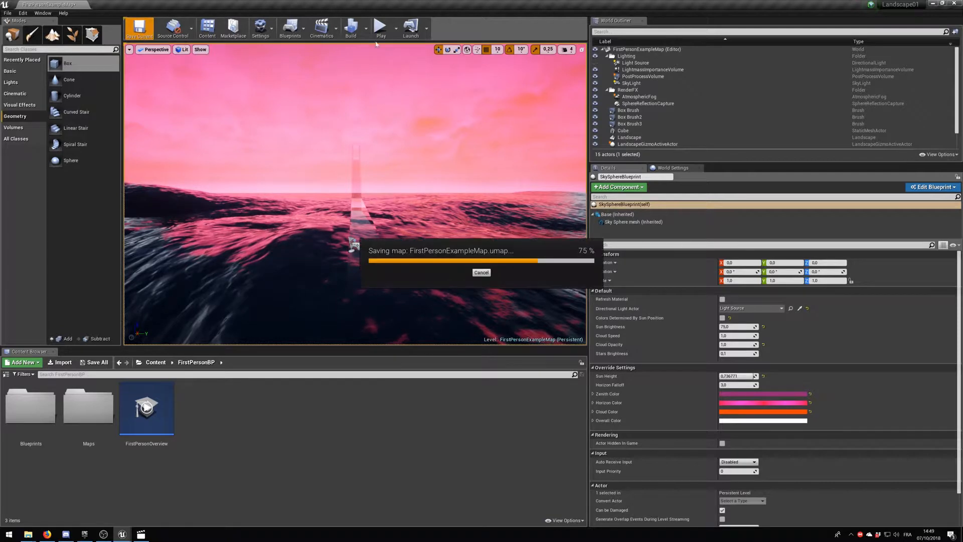
Play-test the level by walking along the staircase towards the glass door, and end the session
left_click(385, 30)
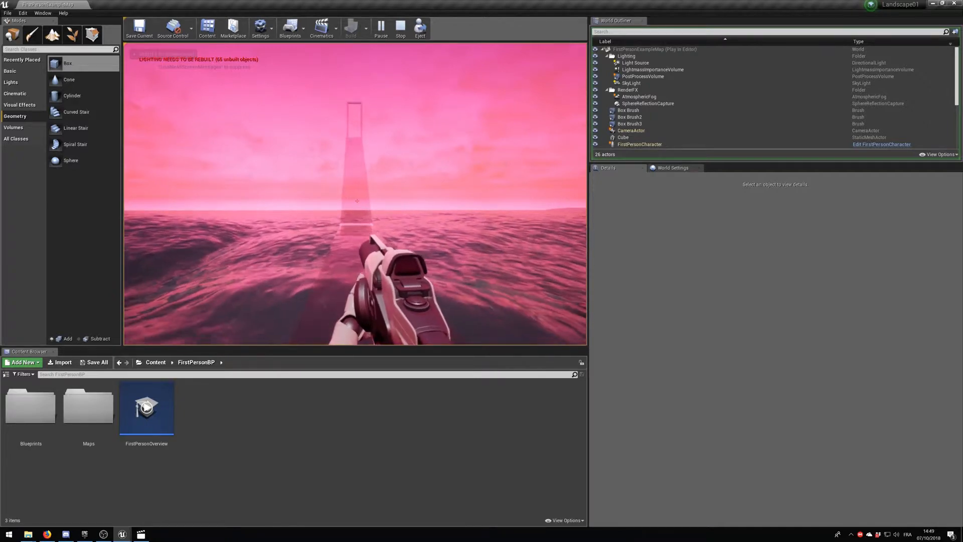
key("w")
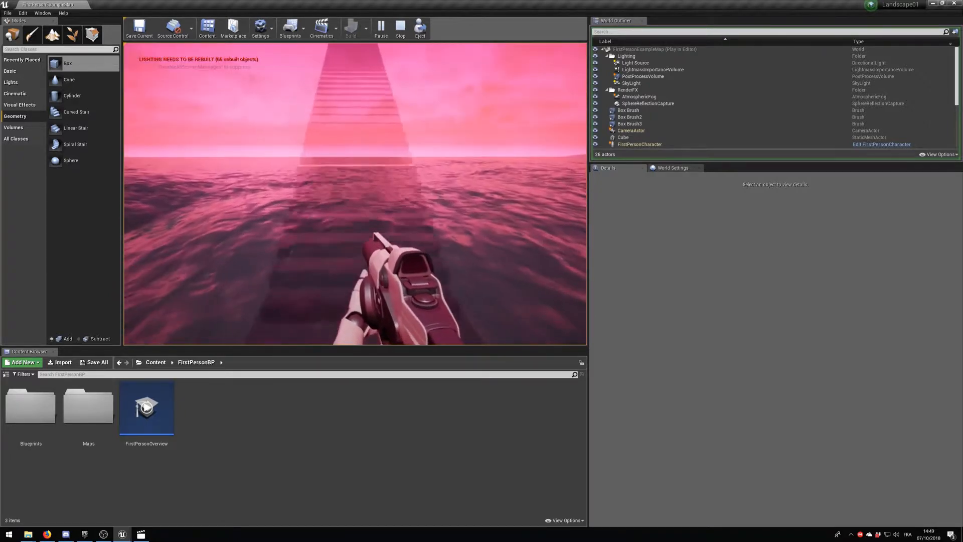
key("w")
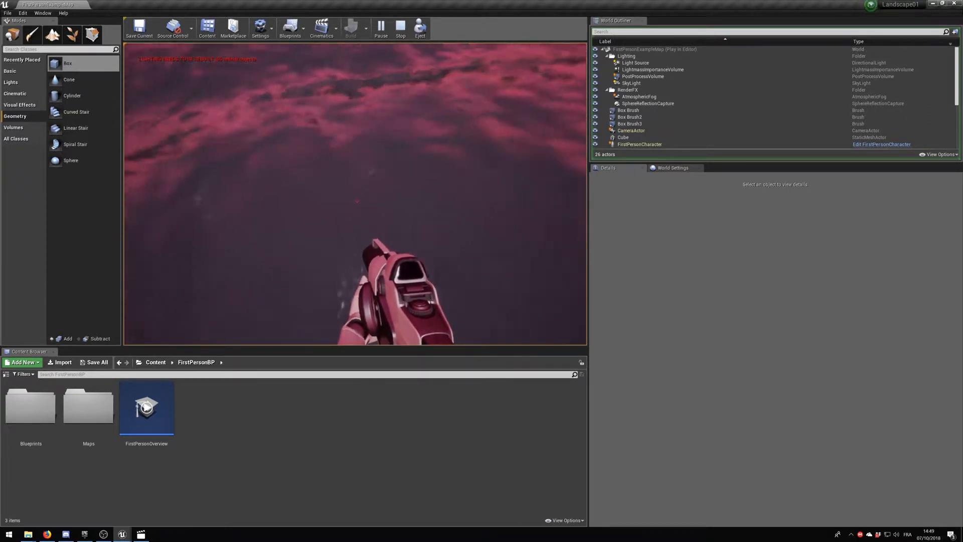
key("F11")
key("F11")
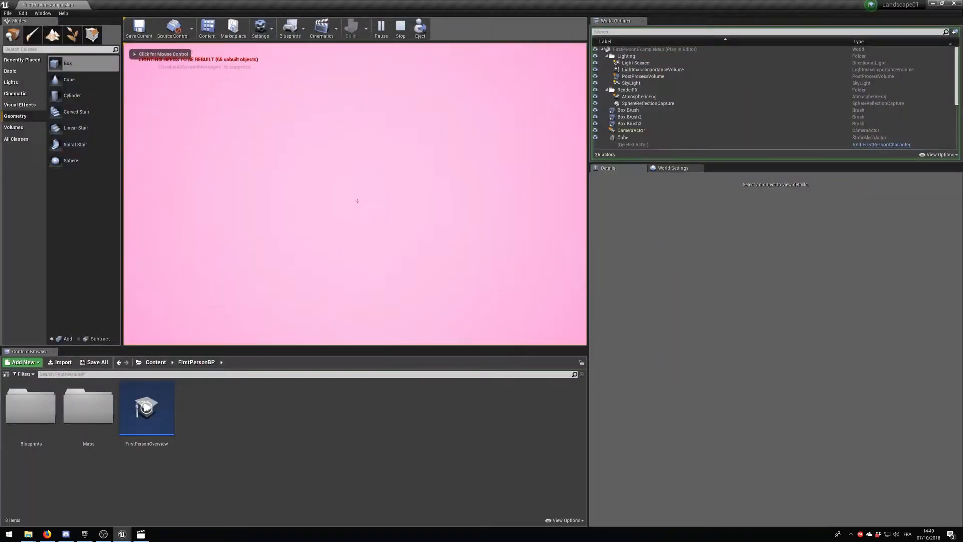
key("Escape")
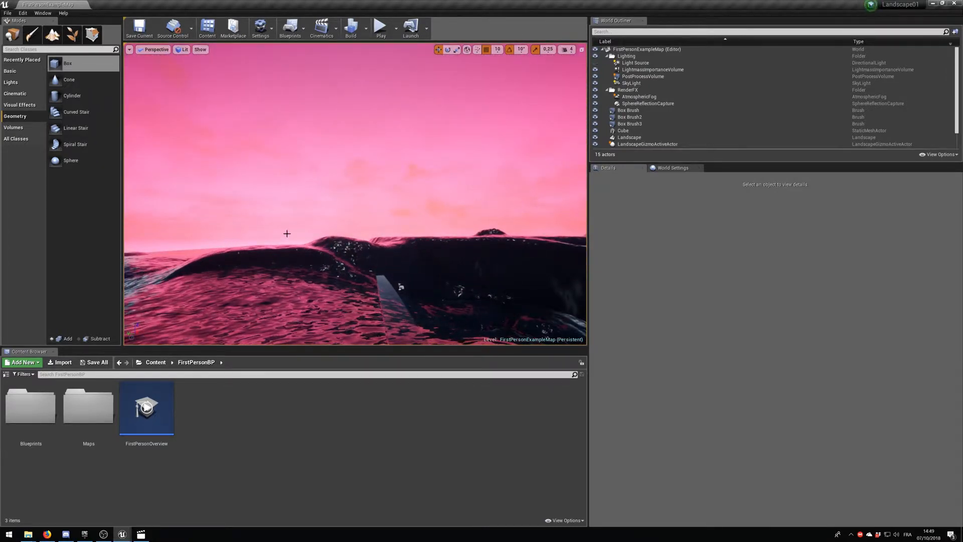
scroll(720, 104, "down", 1)
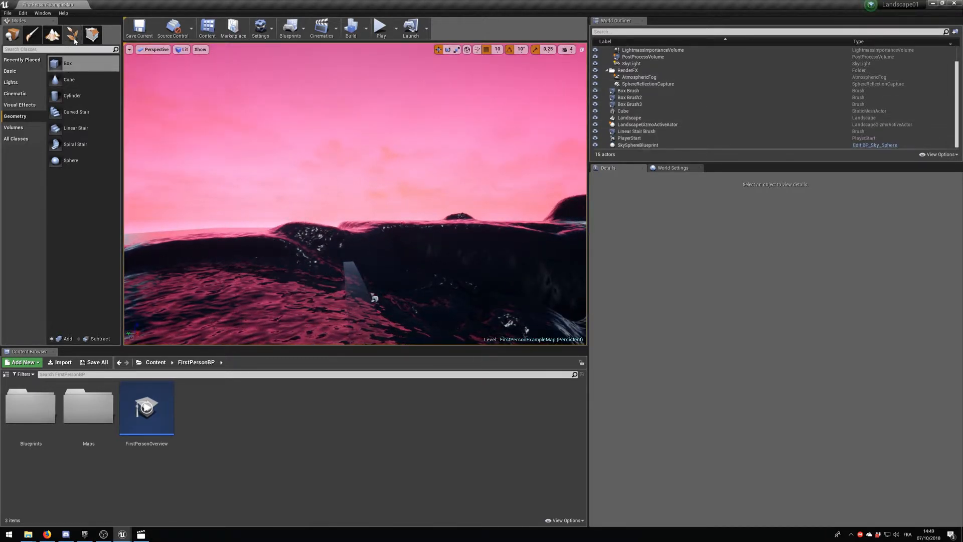
type("player")
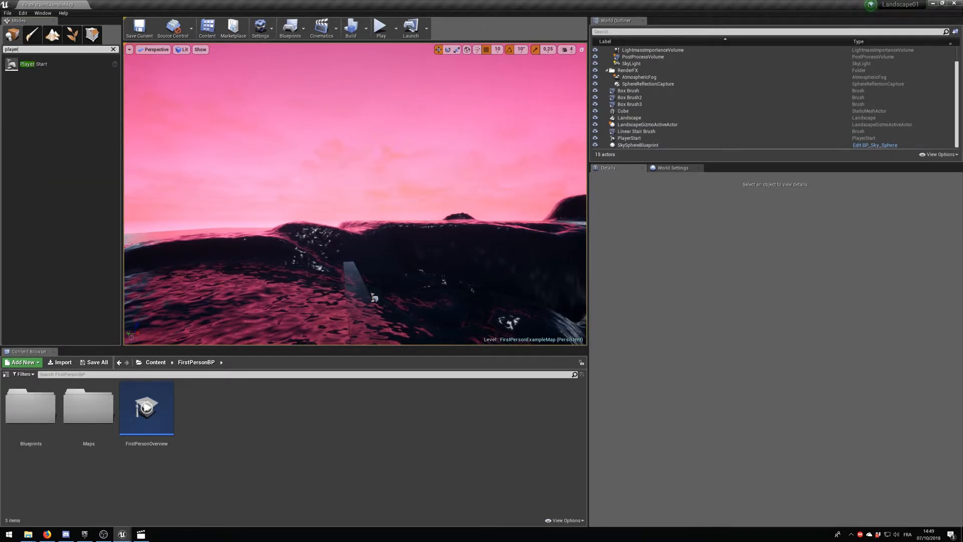
key("BackSpace")
key("BackSpace")
key("BackSpace")
key("BackSpace")
key("BackSpace")
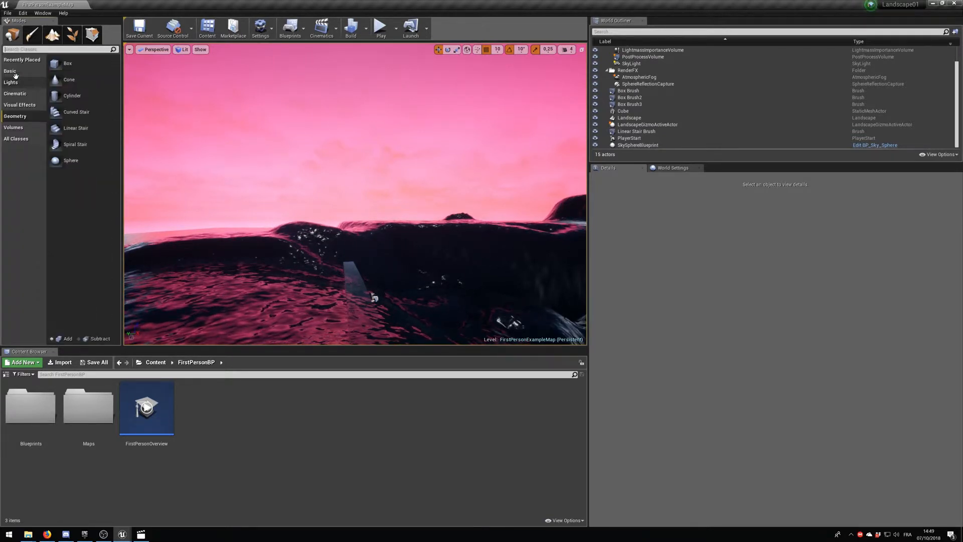
Search the placeable classes for "charact" and attach FirstPersonCharacter to the PlayerStart's CapsuleComponent
type("charac")
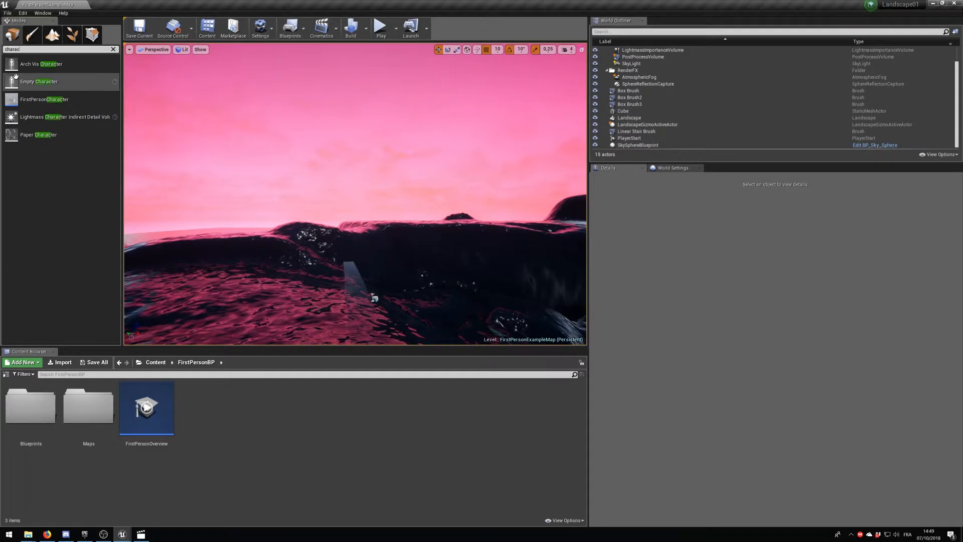
type("t")
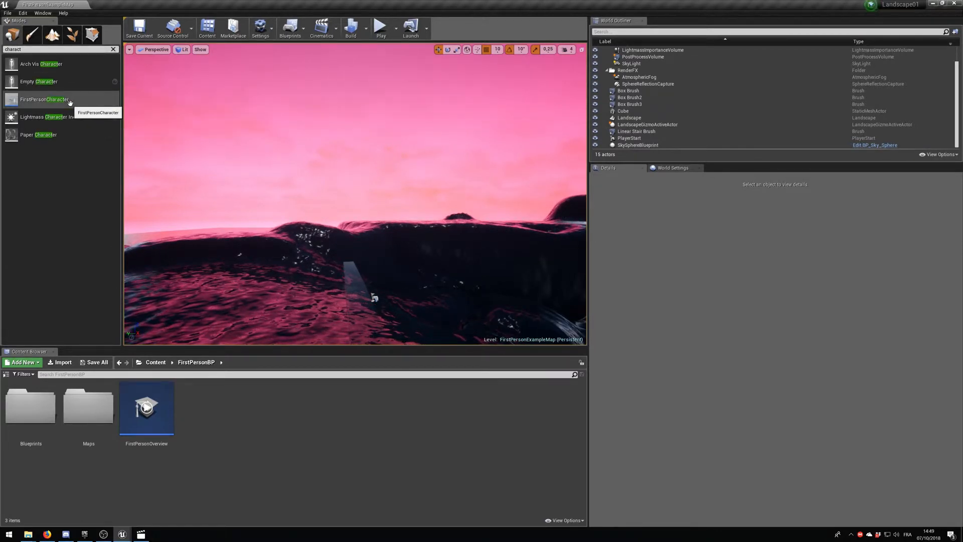
left_click(20, 96)
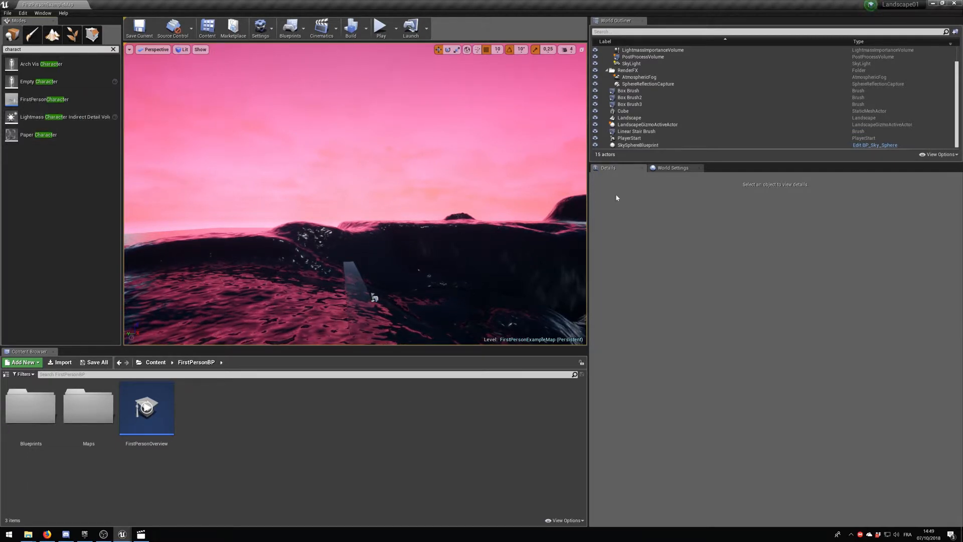
left_click(50, 103)
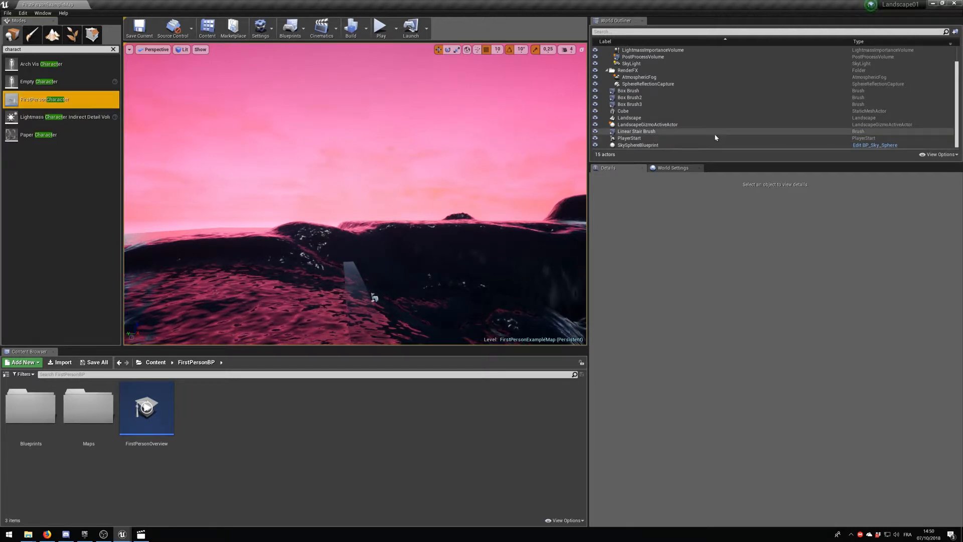
double_click(682, 138)
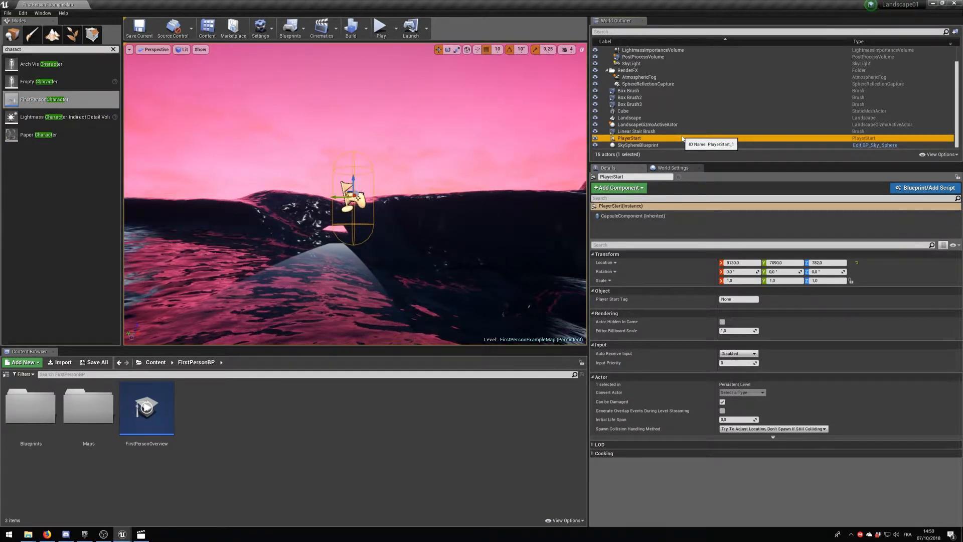
left_click(633, 216)
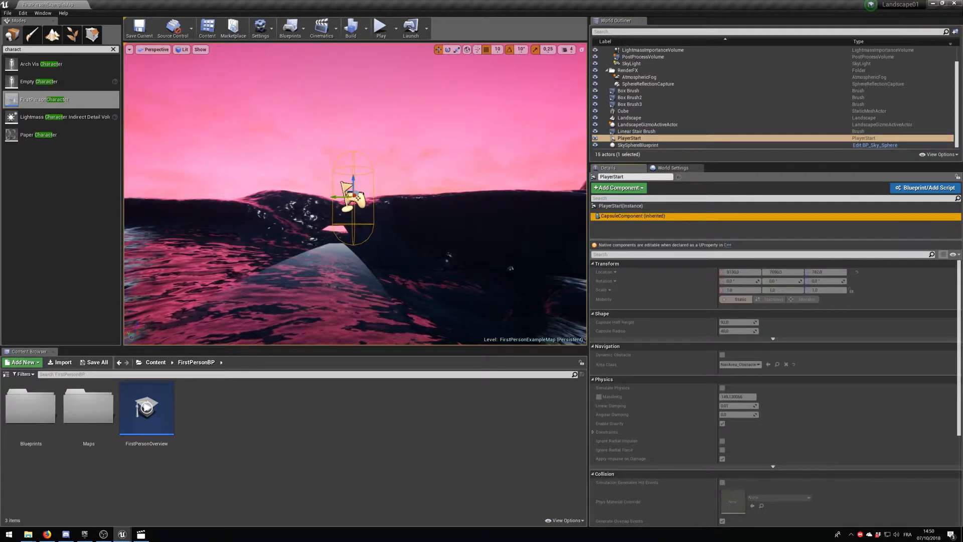
double_click(632, 217)
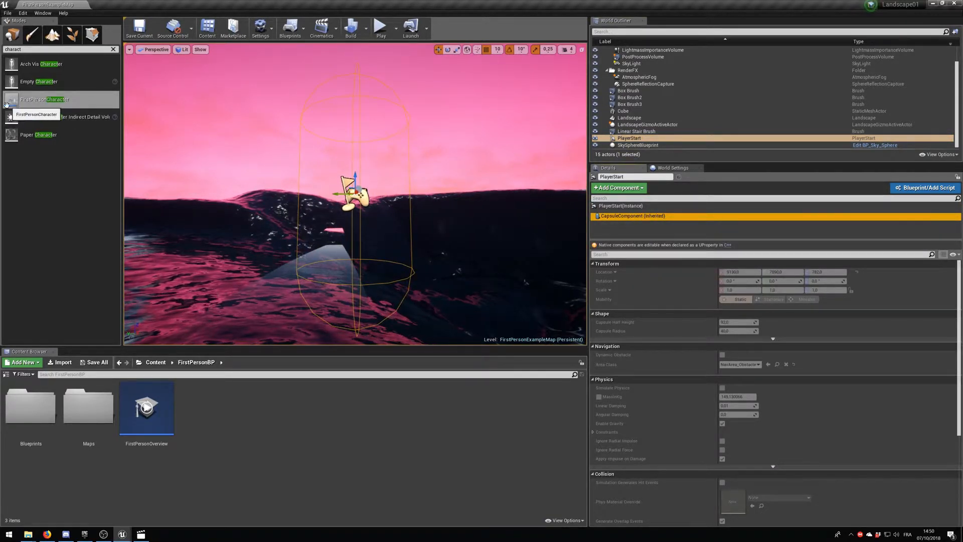
left_click_drag(44, 99, 635, 217)
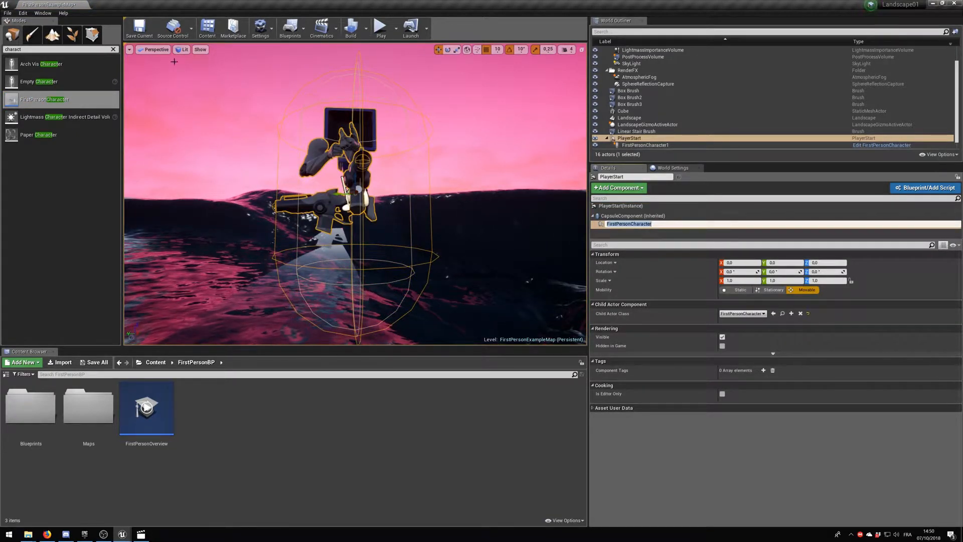
Save the current level and play-test it briefly with the newly attached character
left_click(139, 28)
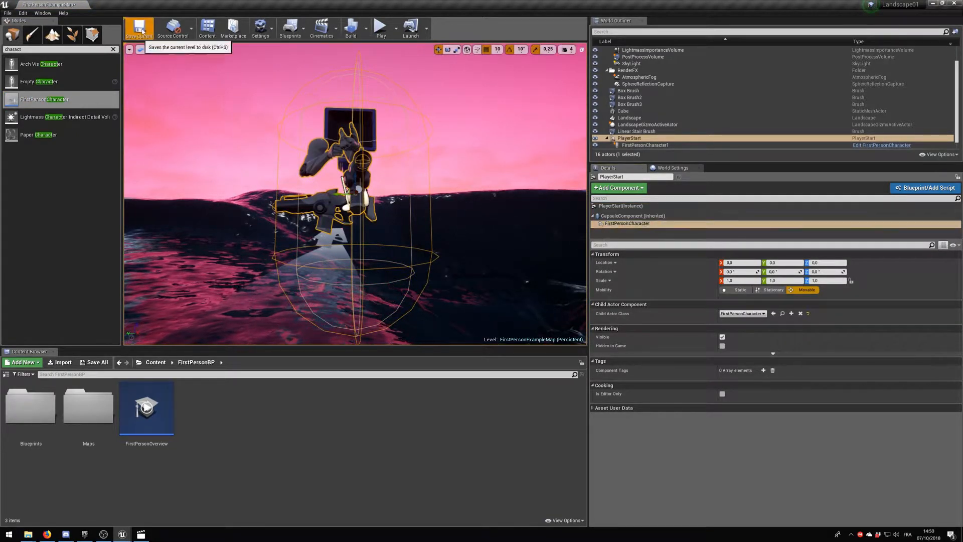
left_click(381, 29)
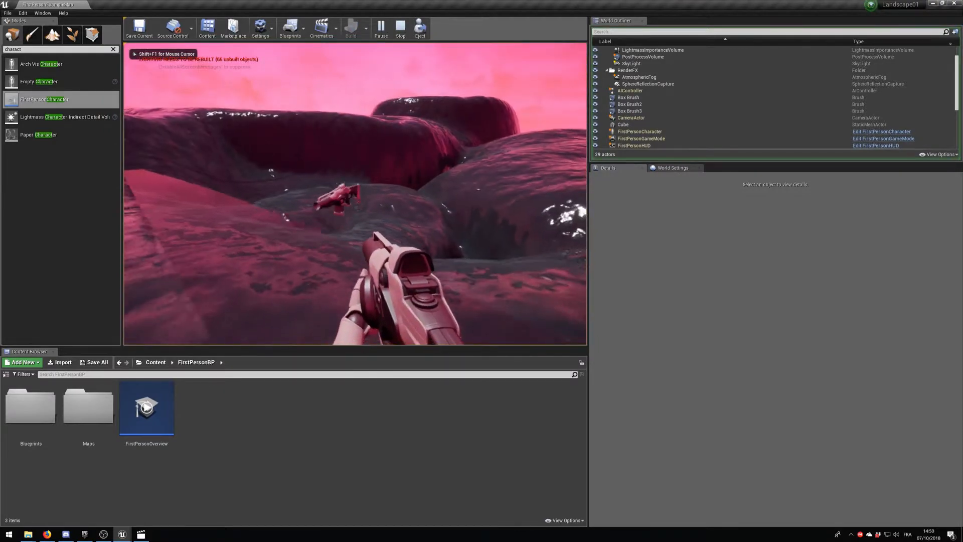
key("Escape")
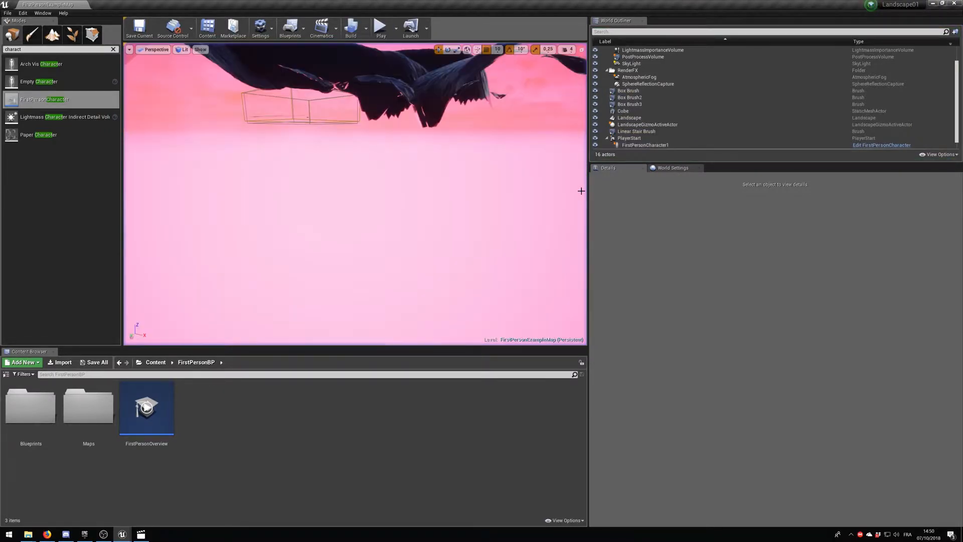
key("F11")
key("F11")
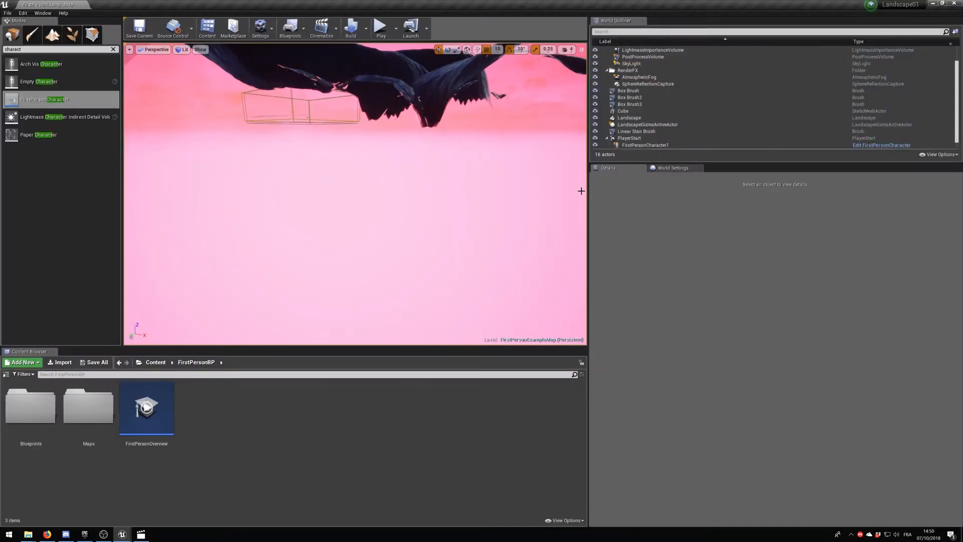
Open the FirstPersonCharacter blueprint in a maximized editor window and show the character's 3D preview
left_click(672, 141)
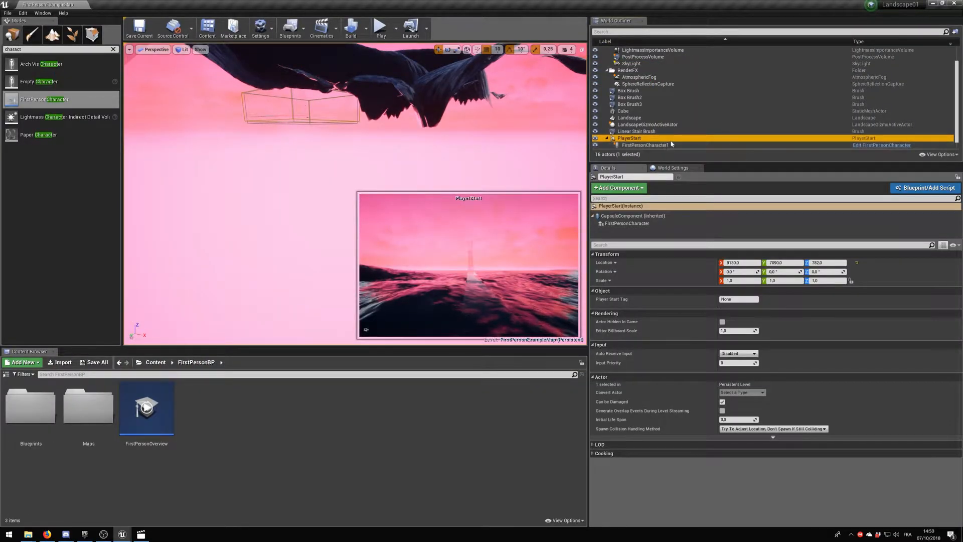
left_click(891, 146)
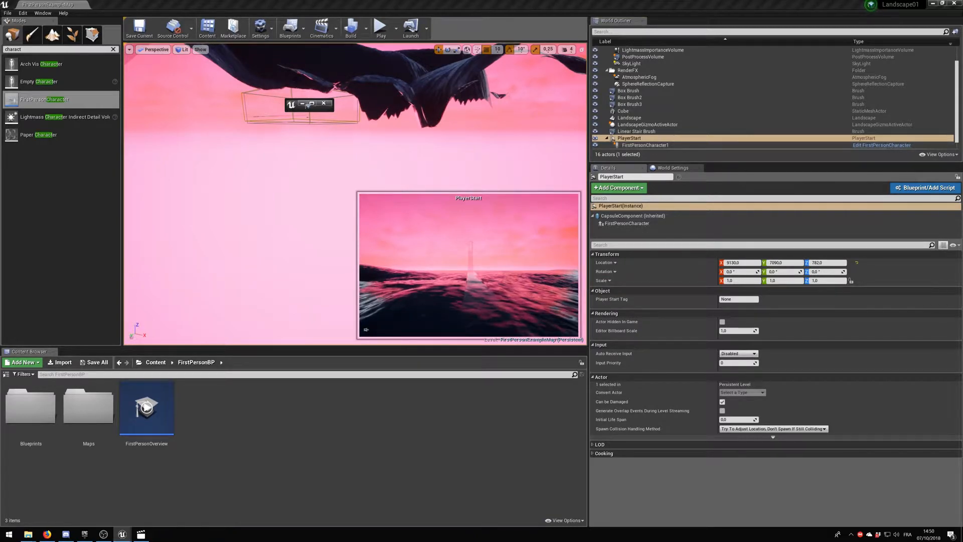
left_click(312, 104)
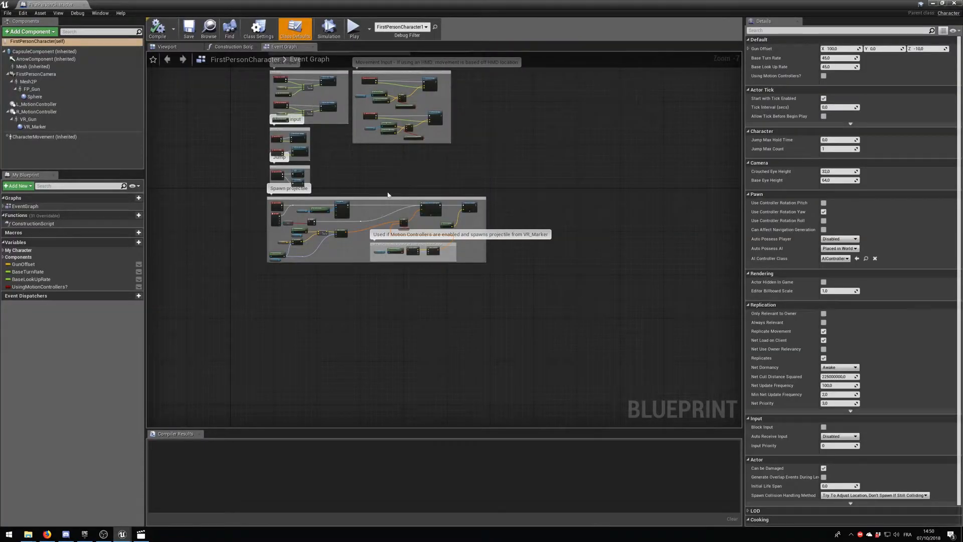
left_click(168, 46)
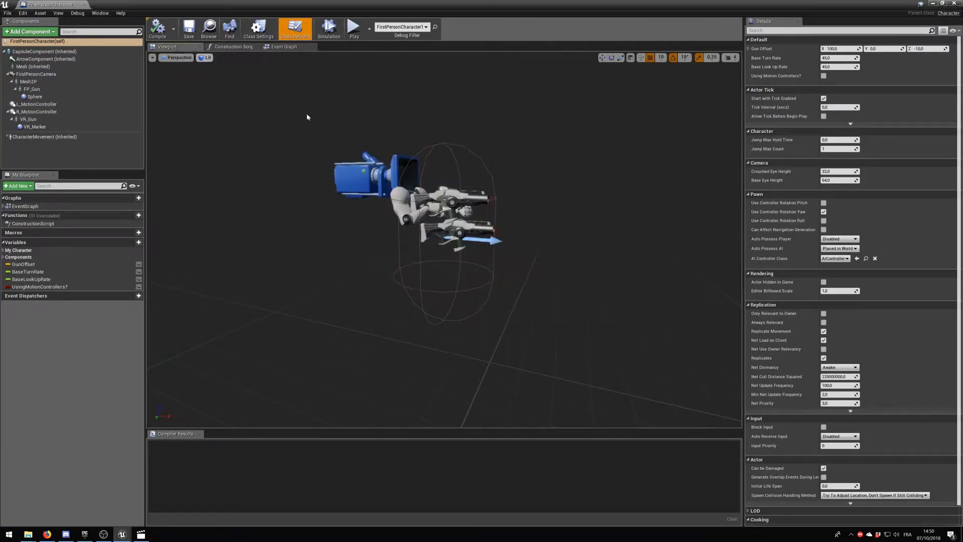
Delete the FP_Gun, Mesh2P and VR_Gun components from the character, and compile and save the blueprint
left_click(463, 198)
key("Delete")
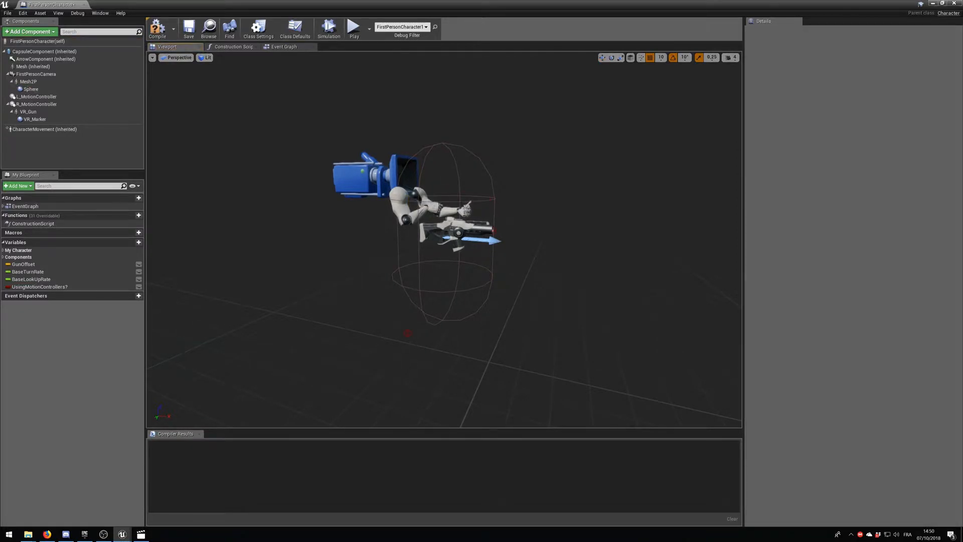
left_click(442, 210)
key("Delete")
left_click(465, 226)
key("Delete")
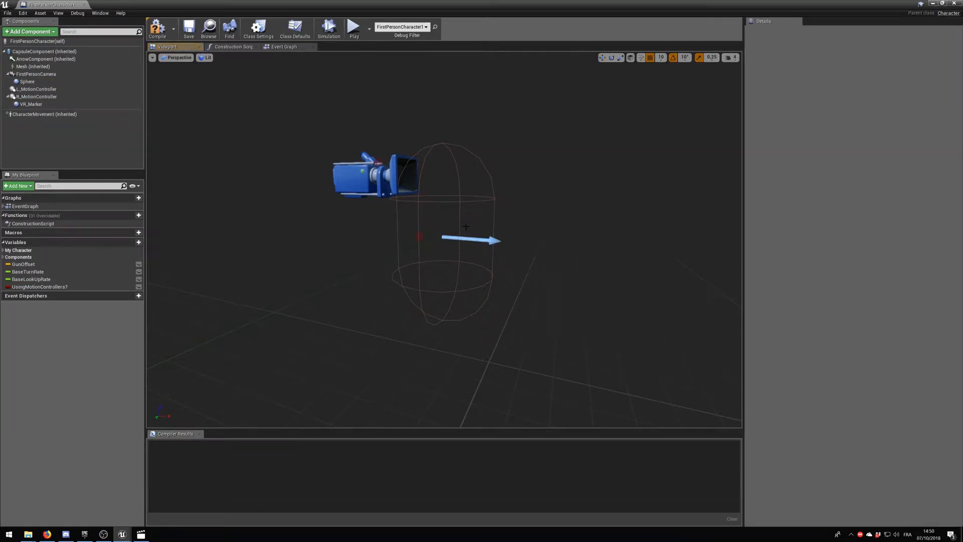
left_click(157, 28)
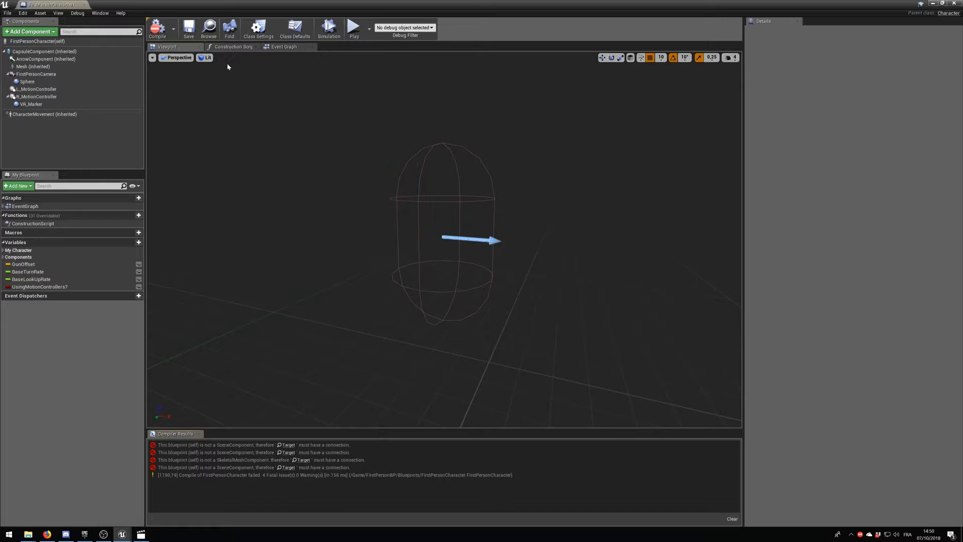
left_click(191, 29)
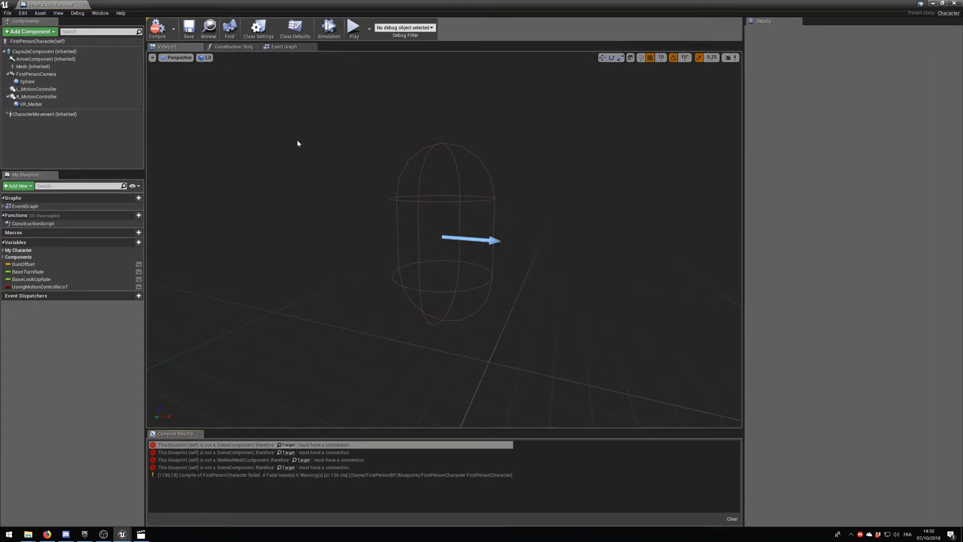
Locate the nodes causing the compile errors in the Event Graph and delete the HMD and Motion Controllers comment box around them
left_click(272, 46)
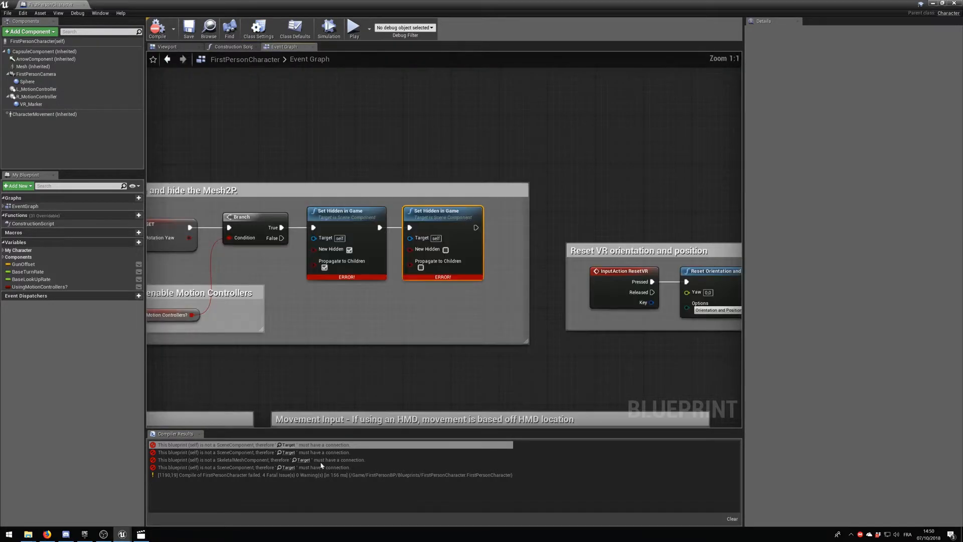
left_click(288, 454)
left_click(289, 446)
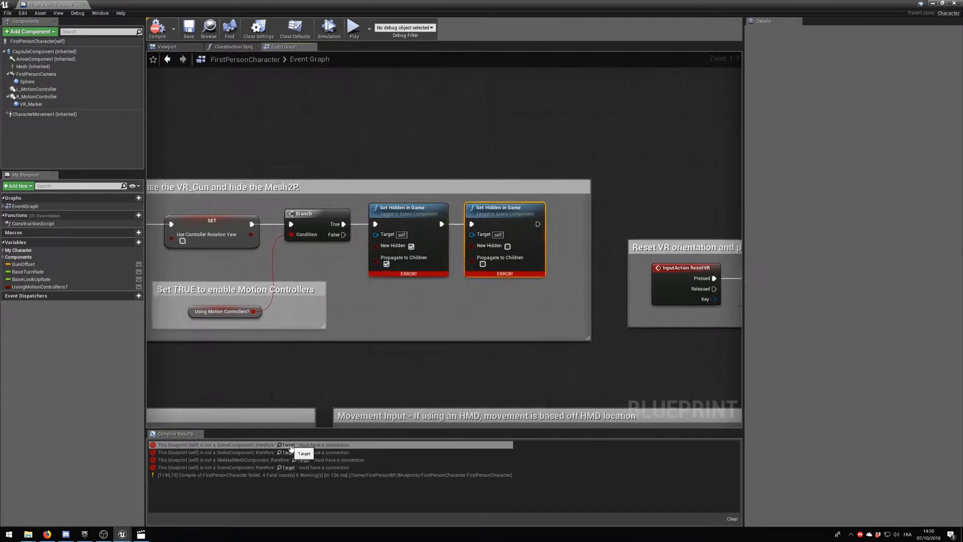
right_click_drag(303, 300, 414, 300)
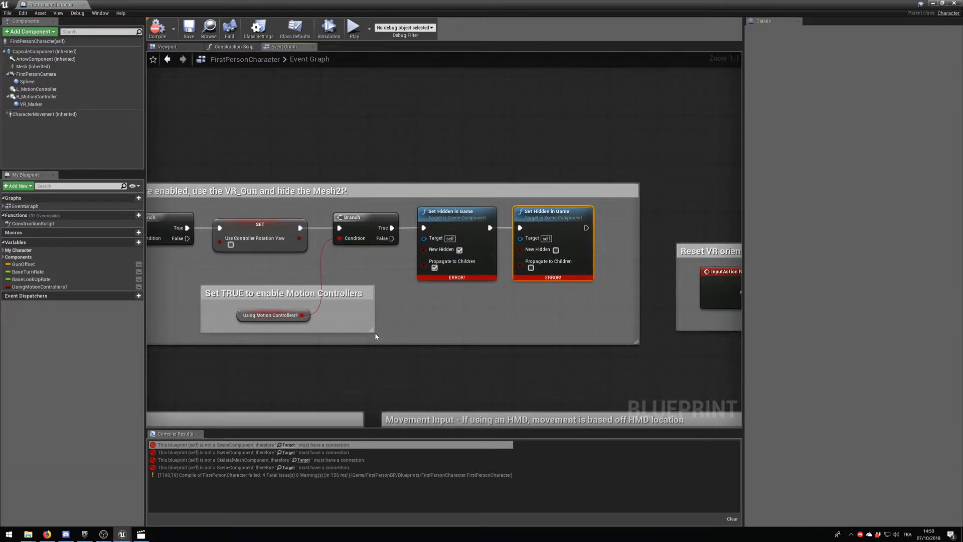
right_click_drag(375, 337, 598, 327)
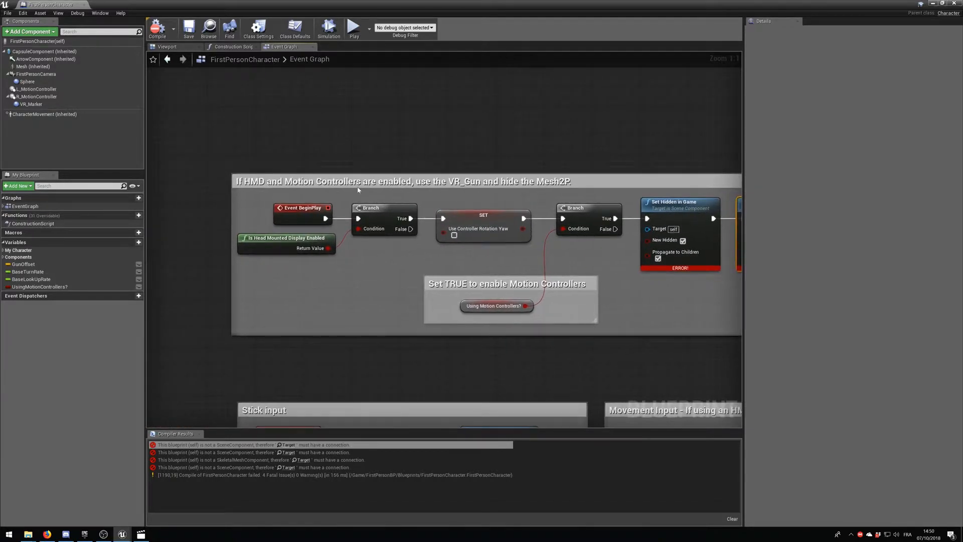
left_click(360, 186)
key("Delete")
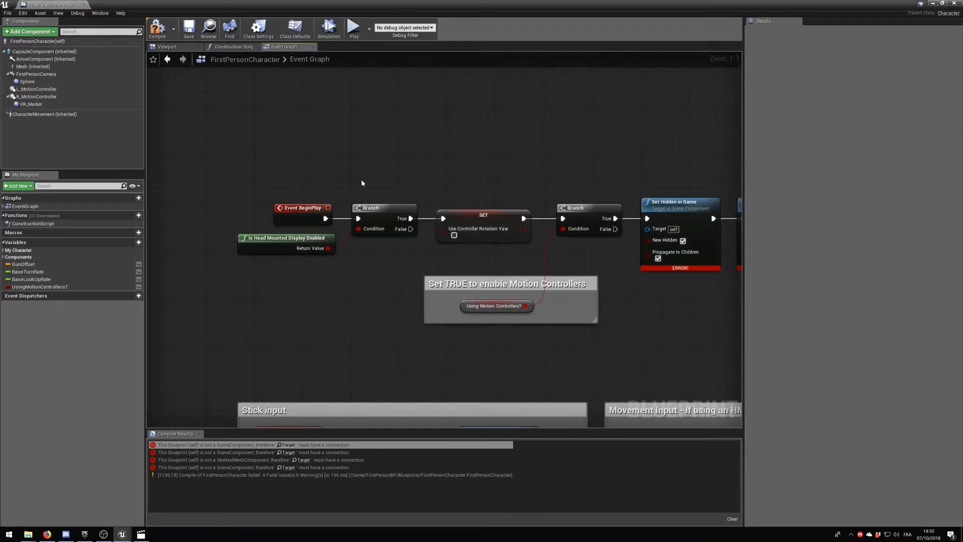
Delete all nodes following Event BeginPlay, its comment box and the Is Head Mounted Display Enabled node, and recompile the blueprint
right_click_drag(551, 345, 417, 312)
left_click_drag(517, 145, 679, 281)
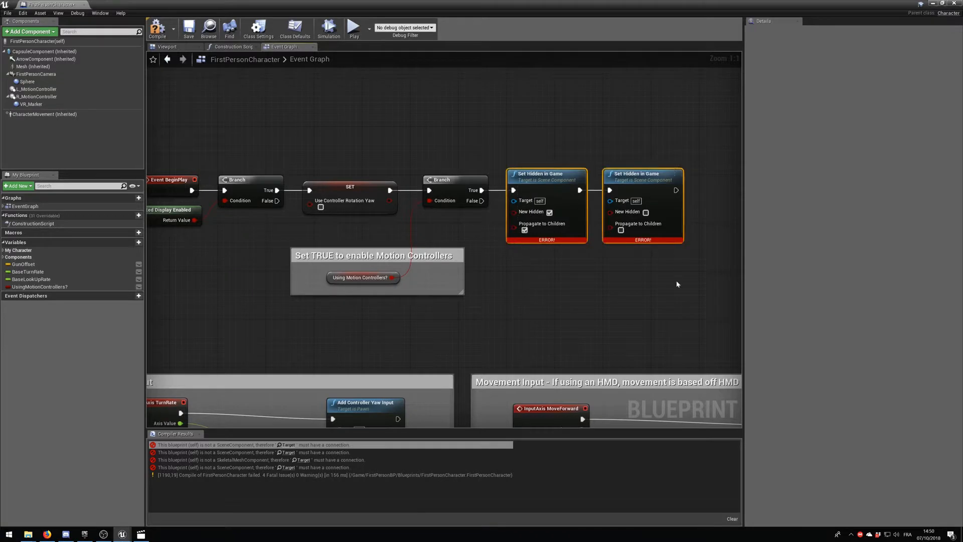
key("Delete")
right_click_drag(522, 119, 609, 144)
left_click_drag(608, 144, 335, 303)
key("Delete")
left_click(246, 223)
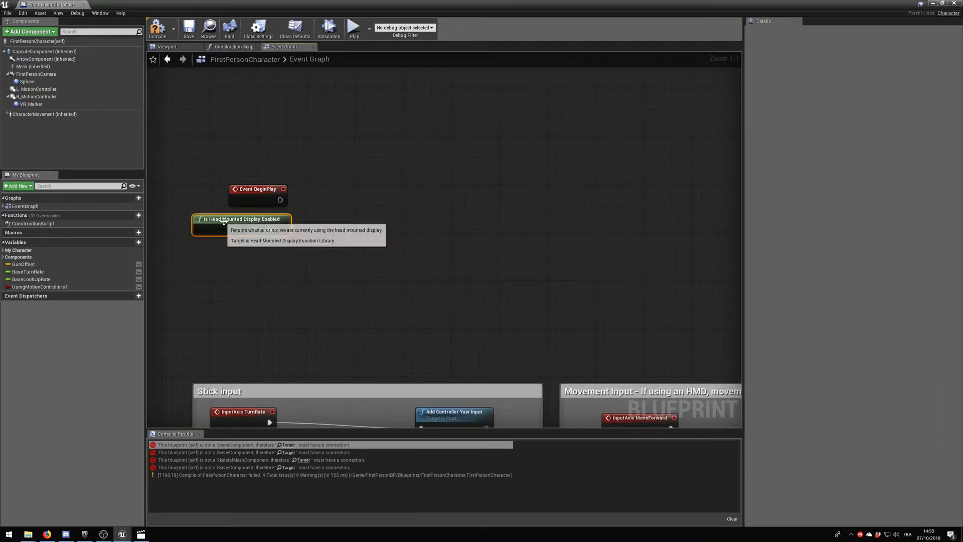
key("Delete")
left_click(157, 27)
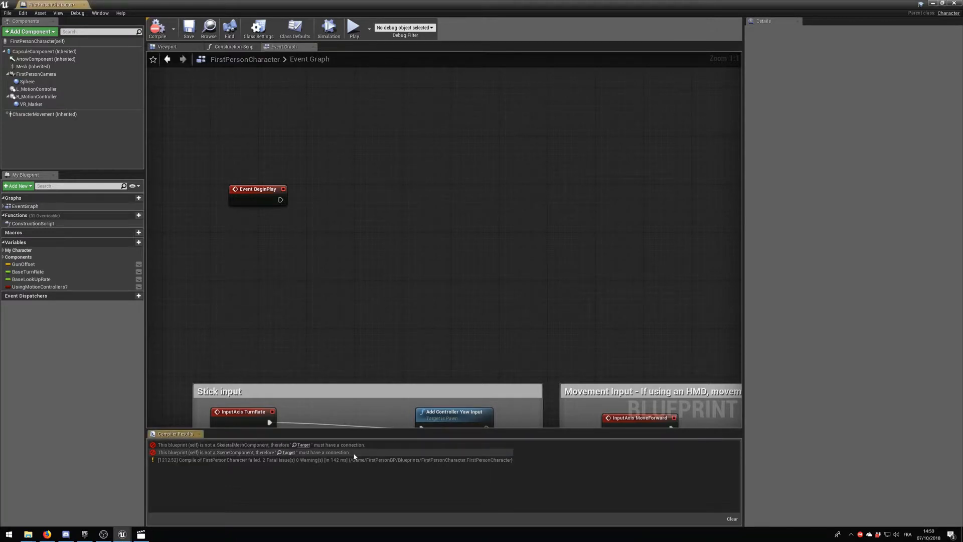
Locate the SkeletalMeshComponent compile error, and delete the Get Anim Instance node and the Spawn projectile comment box
left_click(303, 445)
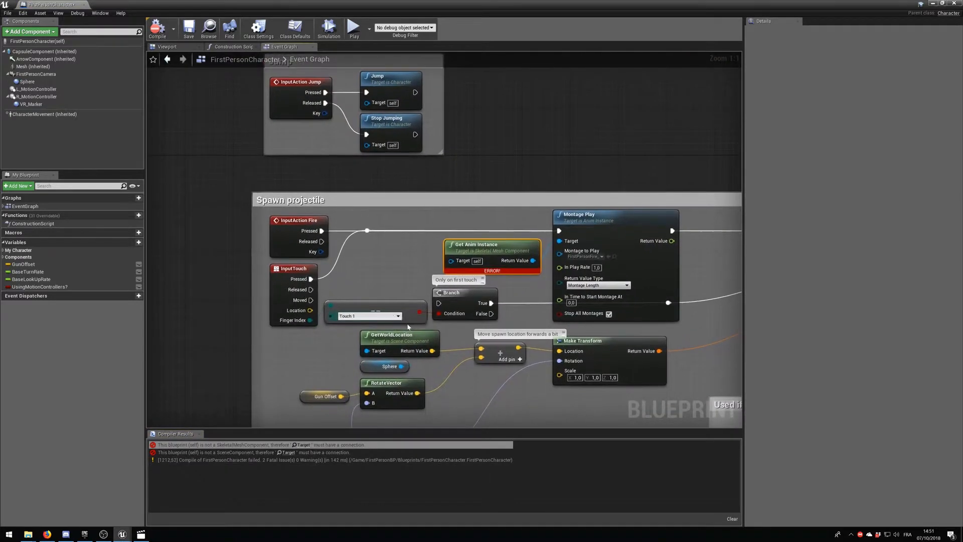
right_click_drag(500, 288, 357, 280)
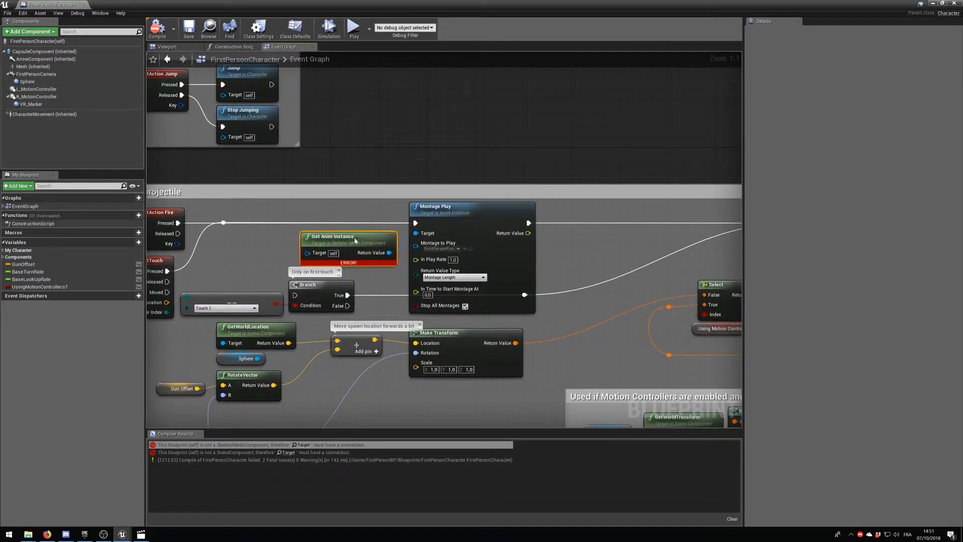
key("Delete")
right_click_drag(459, 289, 502, 276)
scroll(351, 271, "down", 2)
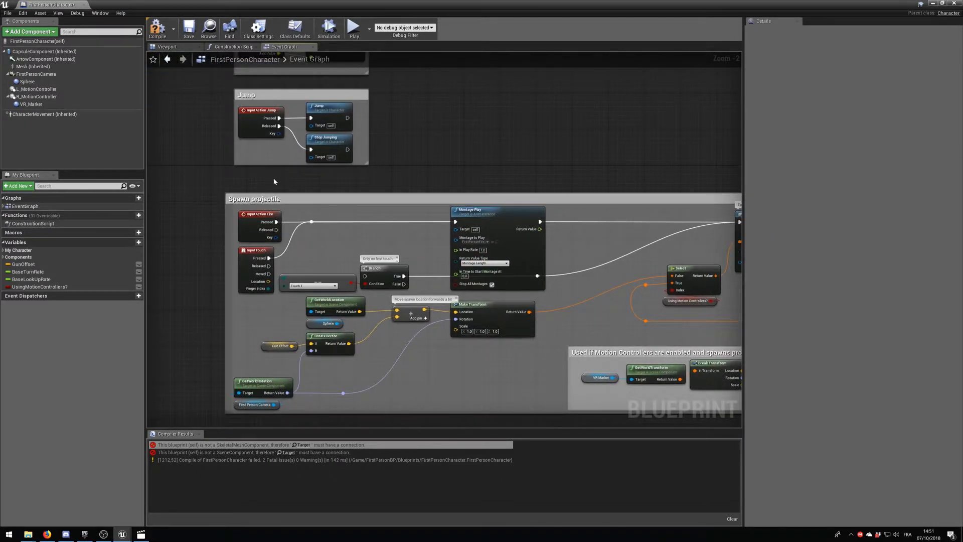
left_click(293, 200)
key("Delete")
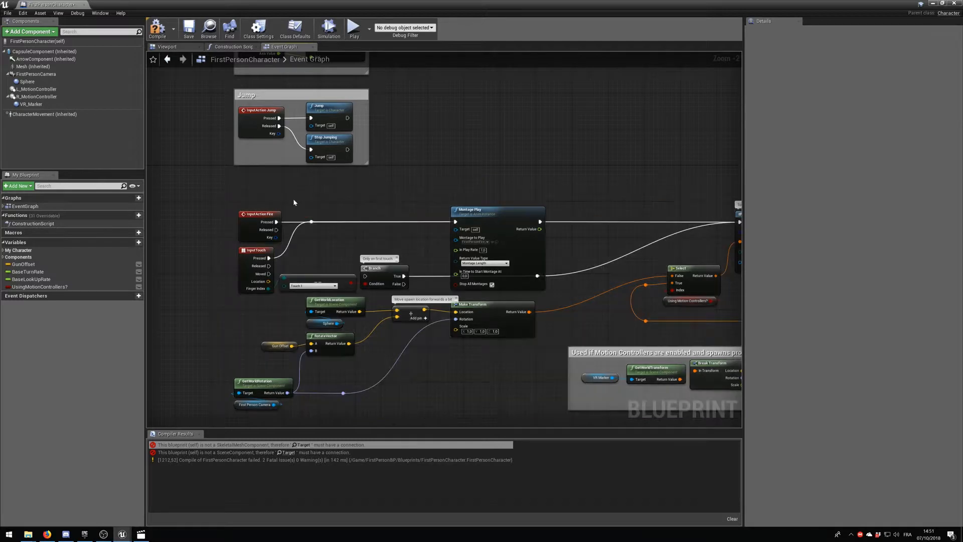
Delete the projectile-spawning nodes below the Jump section, from the fire and touch input events through the spawn and sound nodes
scroll(293, 201, "down", 3)
left_click_drag(238, 202, 394, 325)
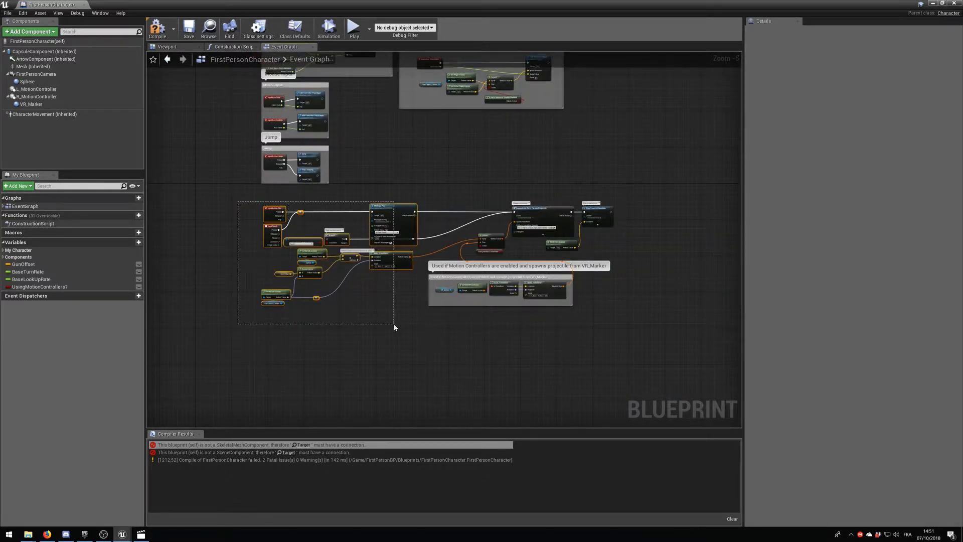
key("Delete")
left_click_drag(411, 192, 668, 261)
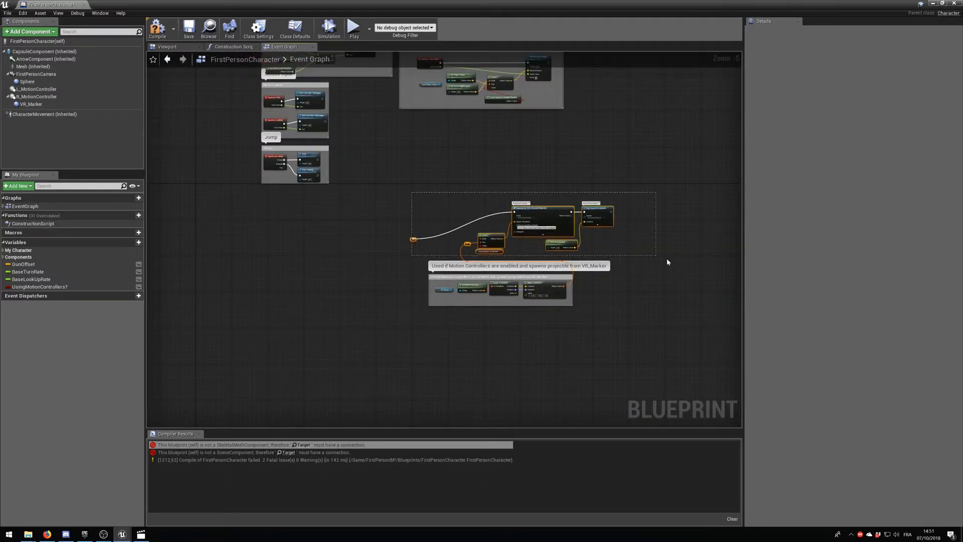
key("Delete")
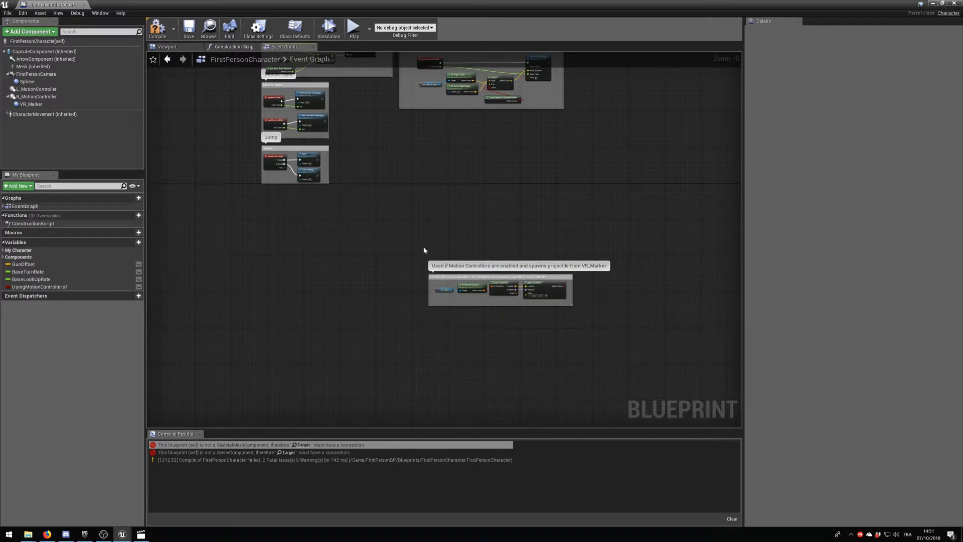
Delete the VR_Marker projectile comment box with its transform nodes, and recompile the blueprint
left_click_drag(423, 247, 654, 343)
key("Delete")
scroll(424, 212, "up", 3)
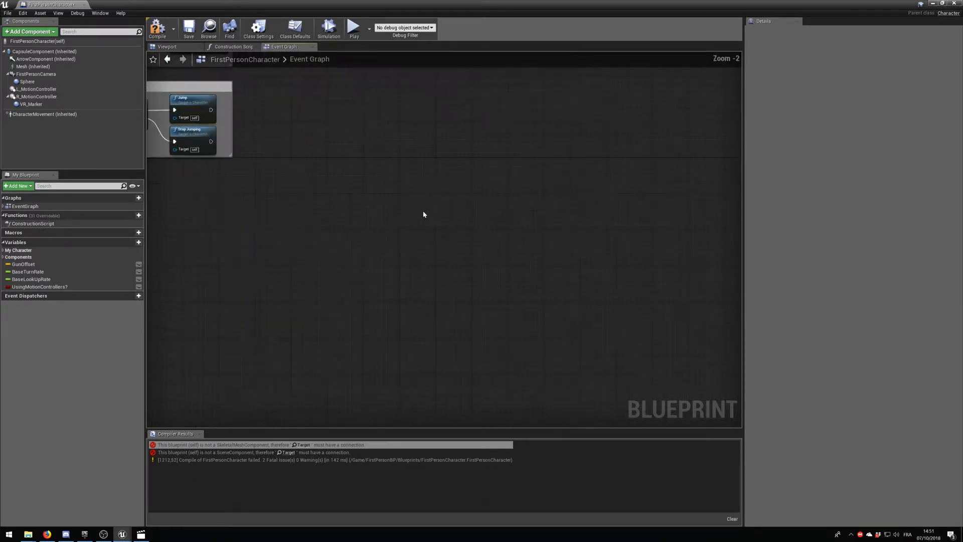
right_click_drag(423, 213, 561, 328)
left_click(157, 27)
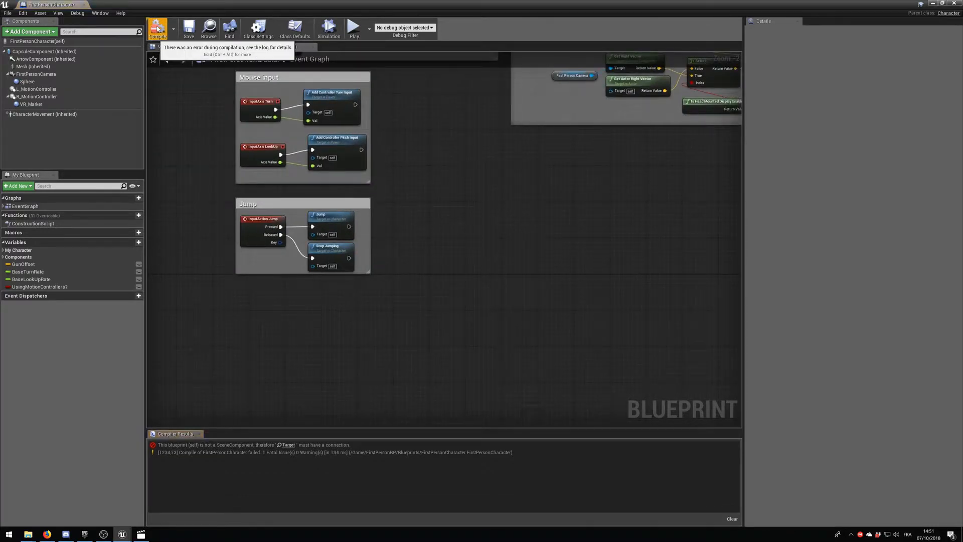
Locate the remaining compile error in the Construction Script, delete the AttachToComponent node, and compile and save the blueprint
left_click(287, 445)
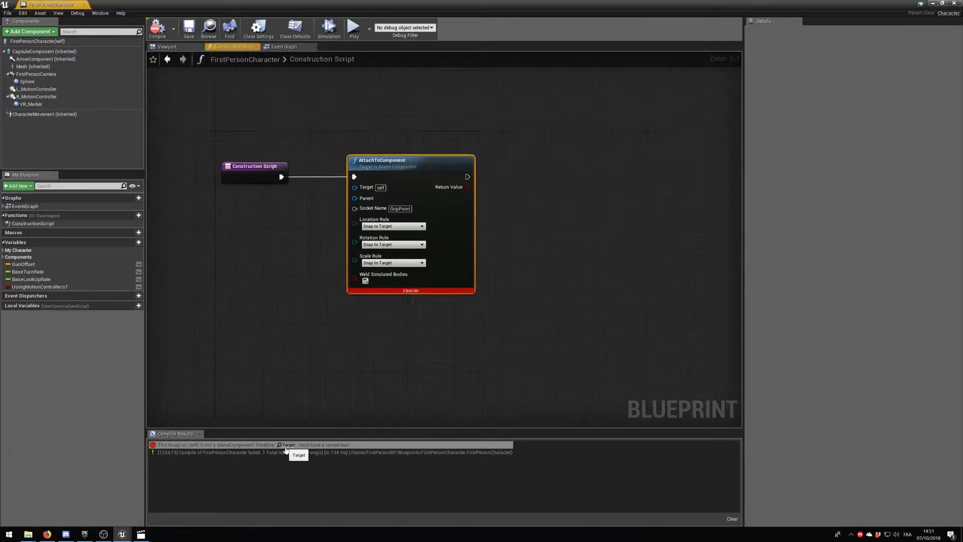
key("Delete")
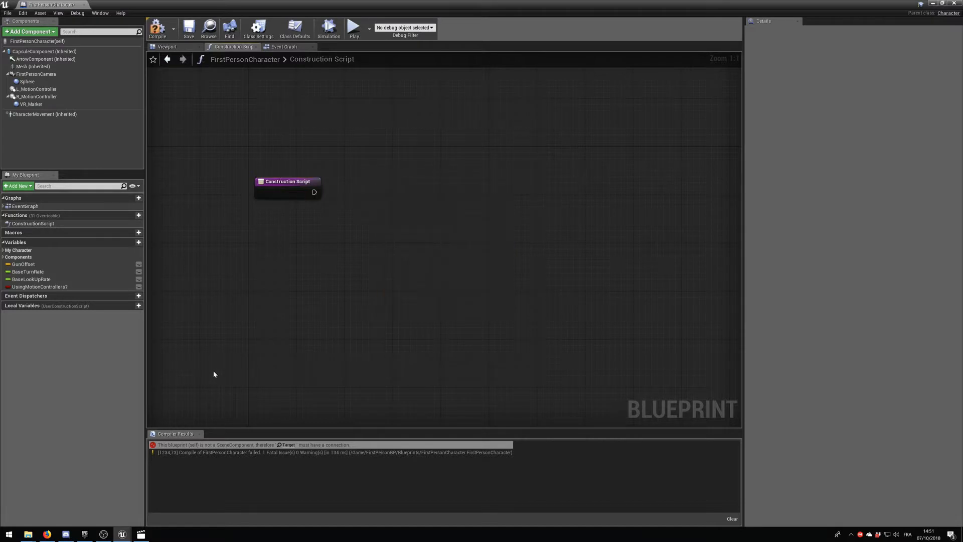
left_click(157, 27)
left_click(189, 27)
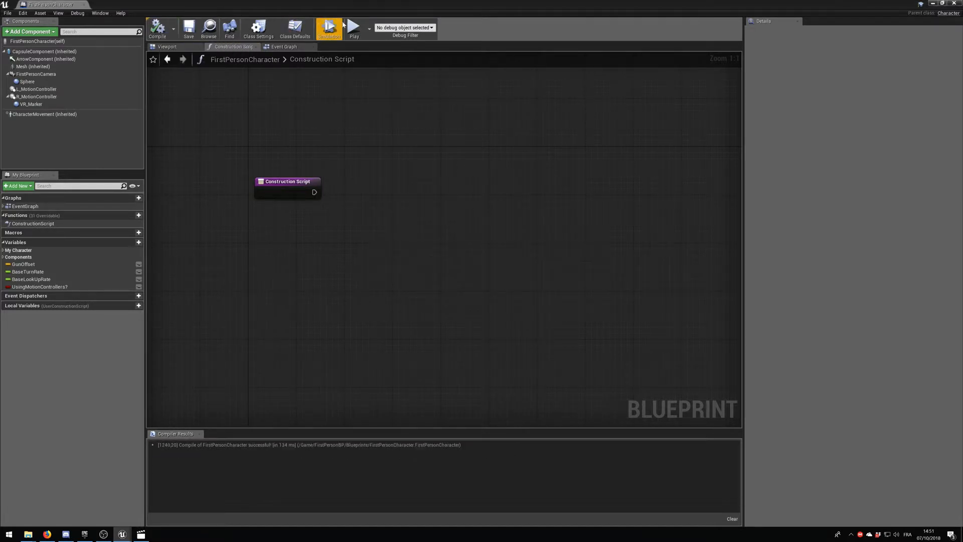
Play-test the level without the gun and arms, walking along the glass walkway toward the stairs and looking around the ocean
left_click(354, 28)
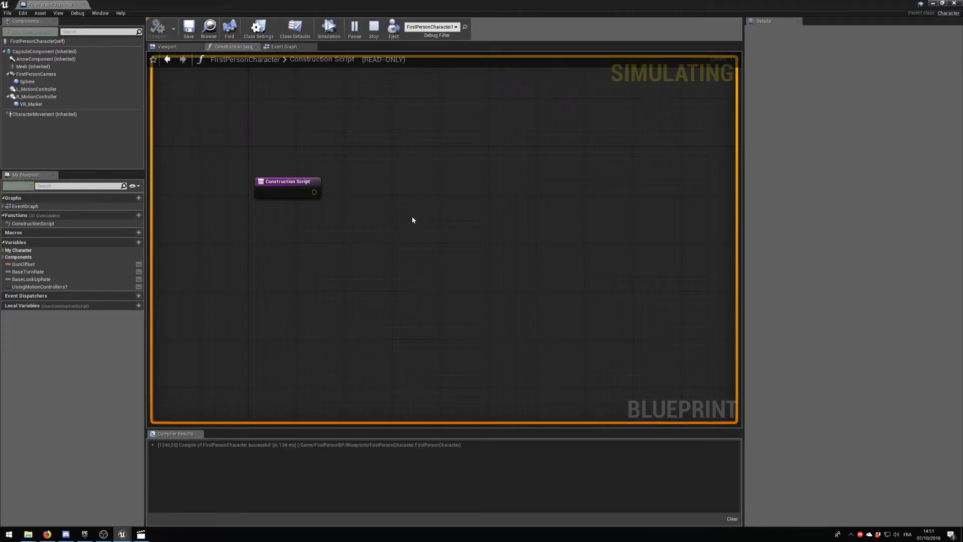
left_click(374, 28)
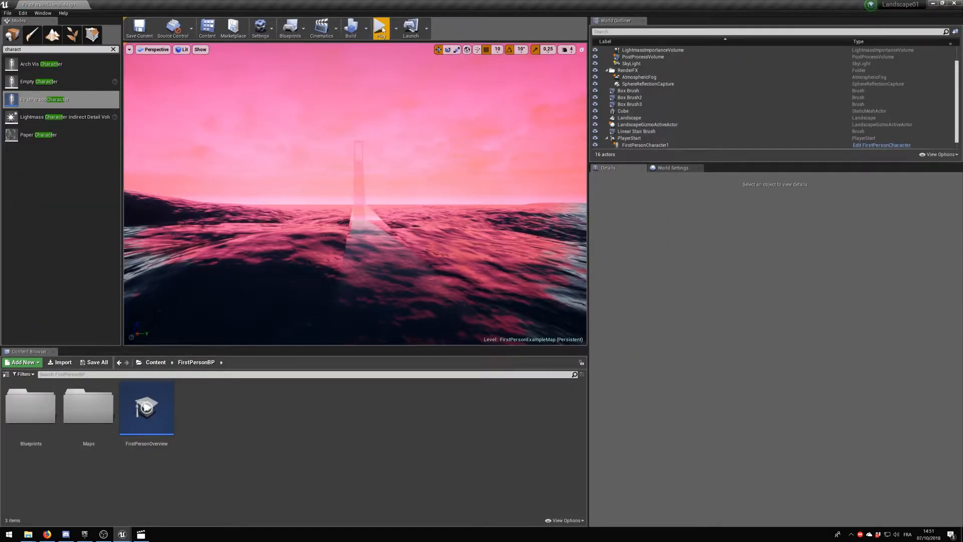
left_click(382, 29)
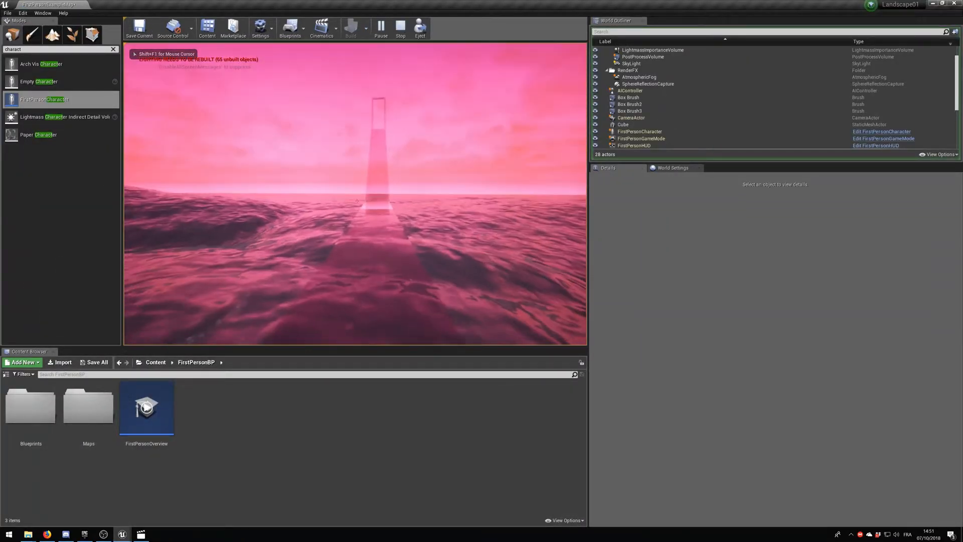
key("w")
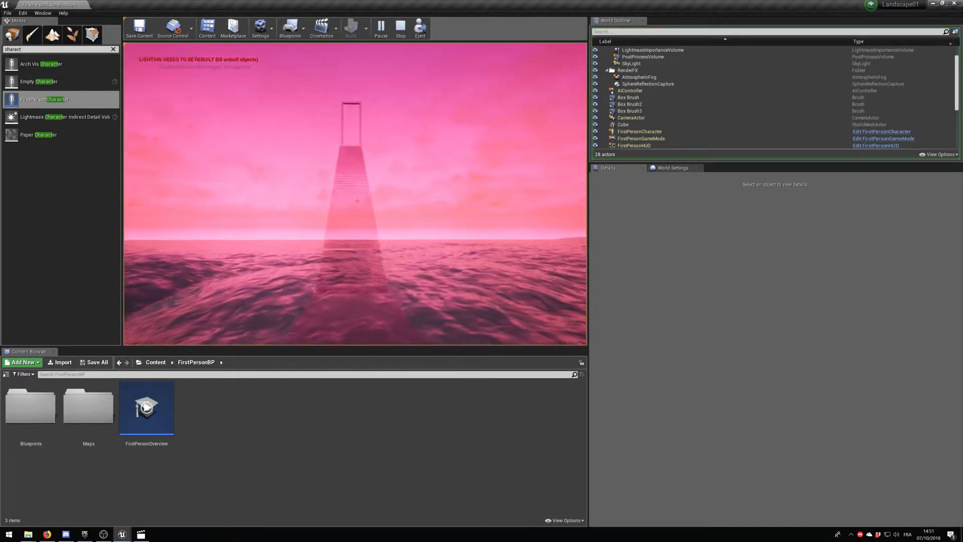
key("w")
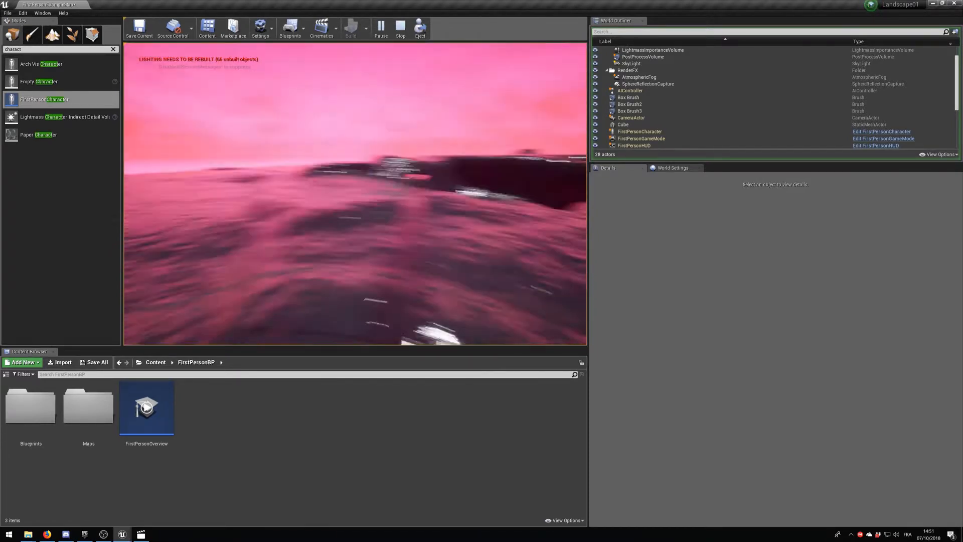
key("w")
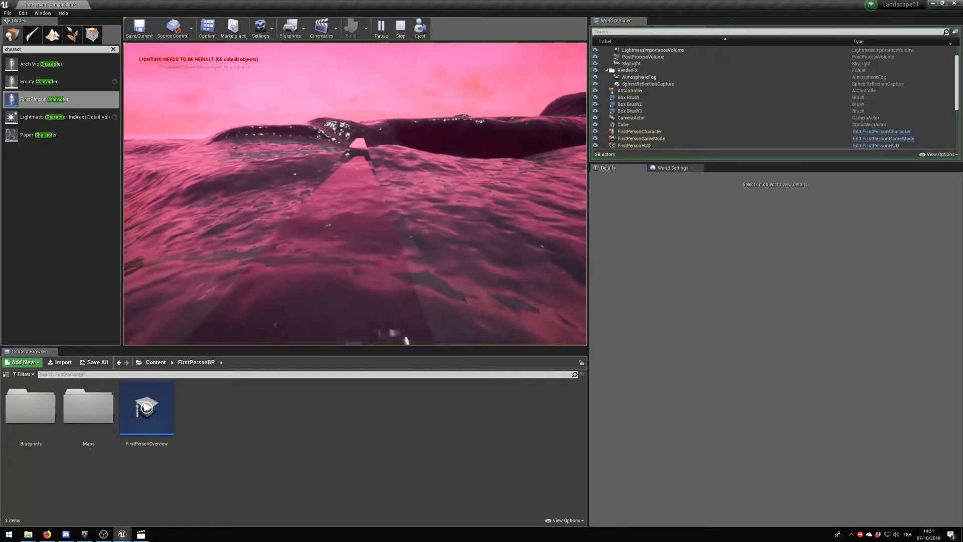
key("w")
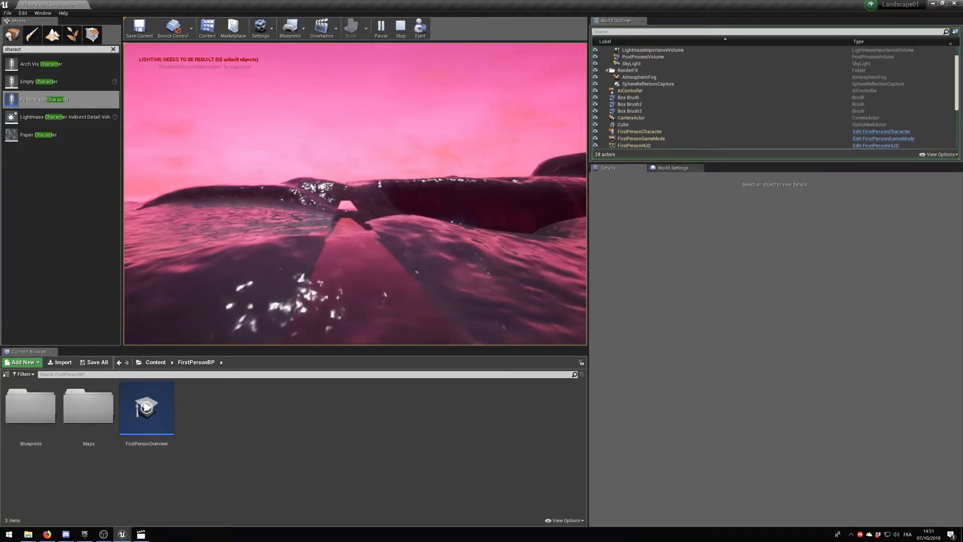
key("w")
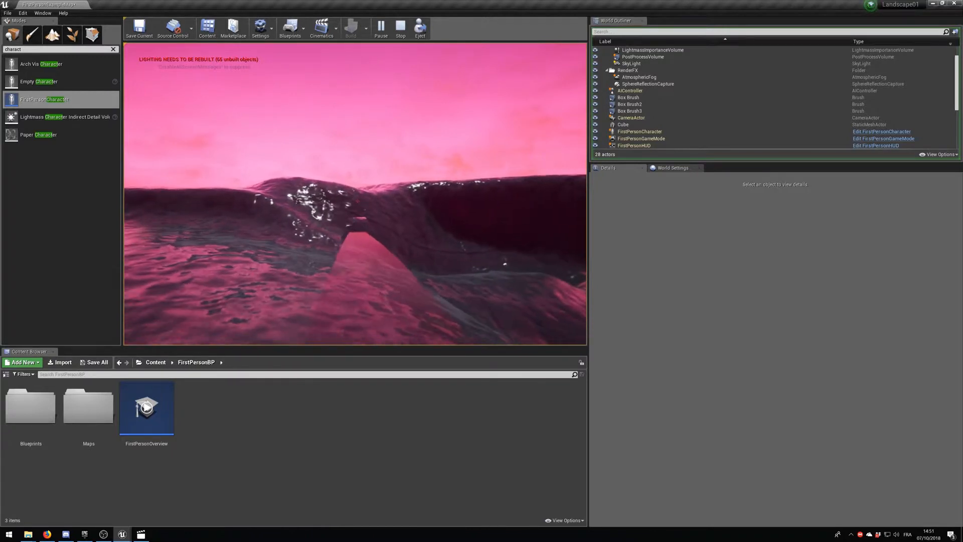
key("w")
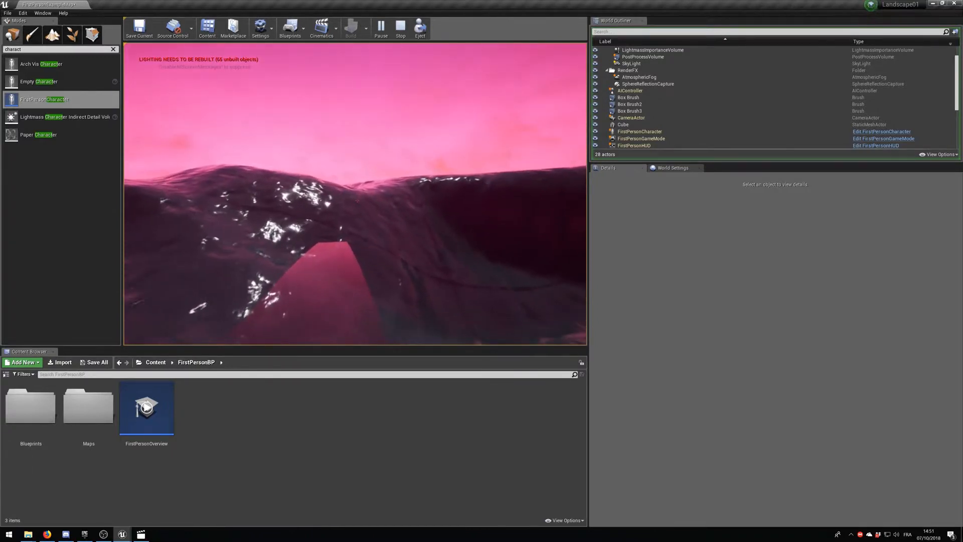
key("w")
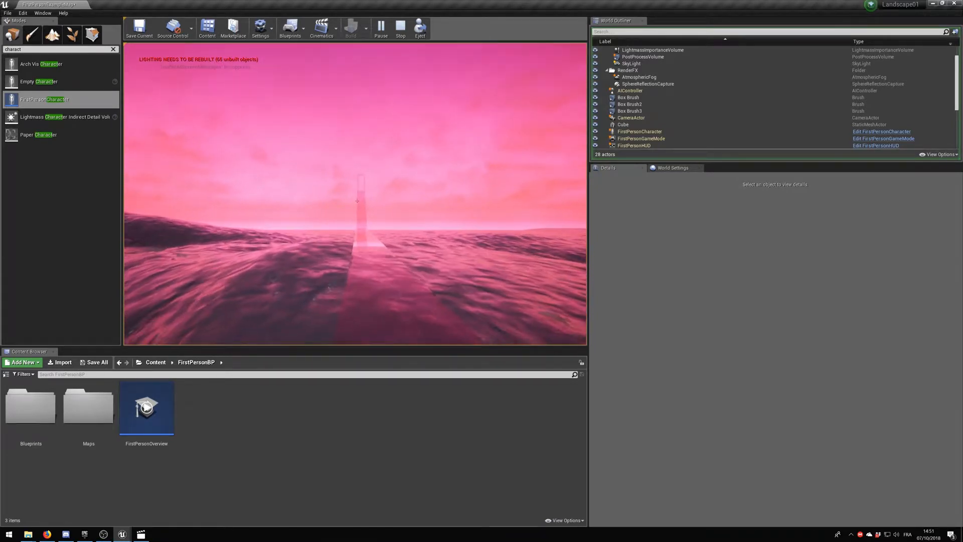
key("w")
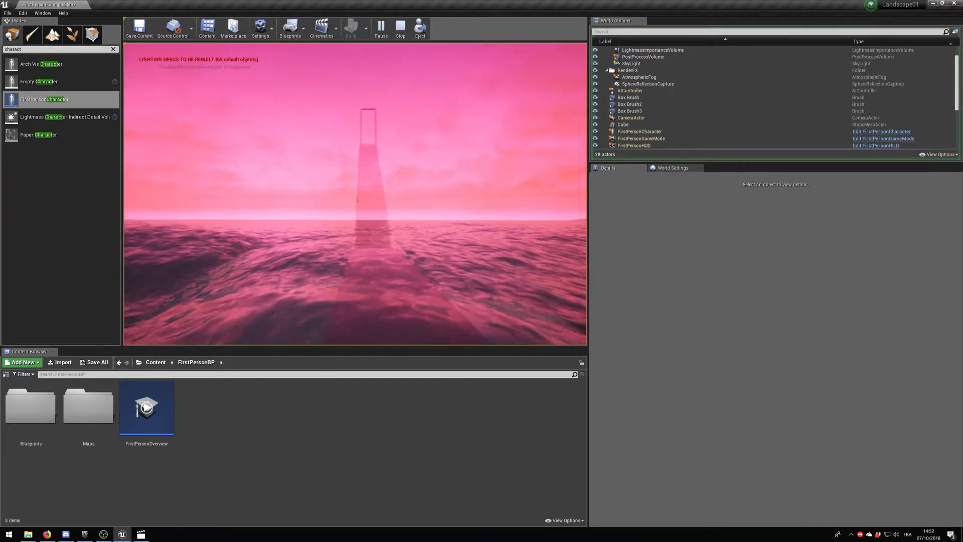
key("w")
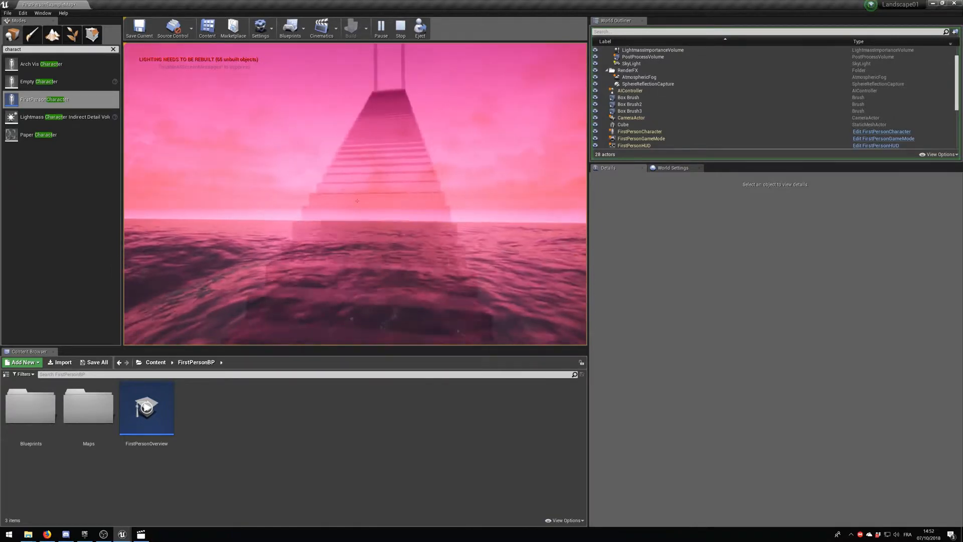
key("w")
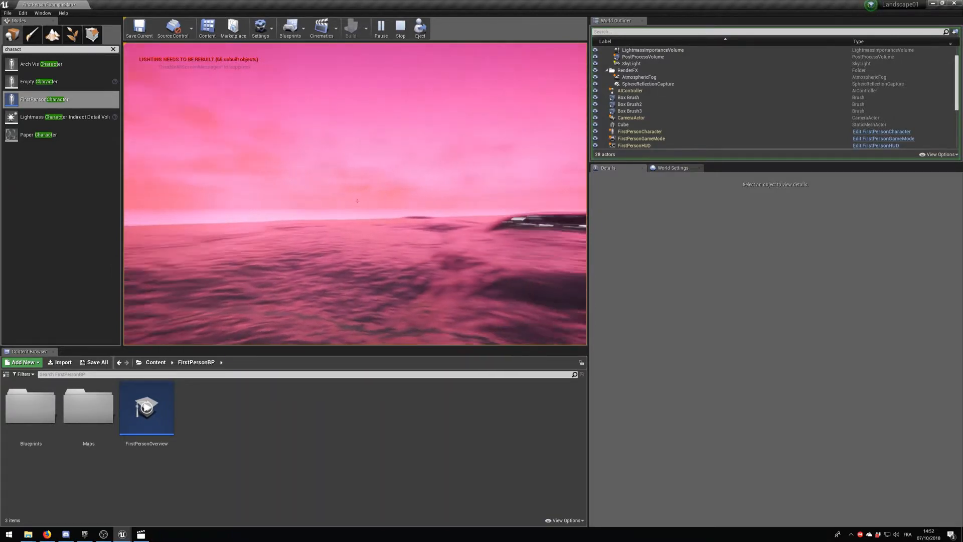
key("w")
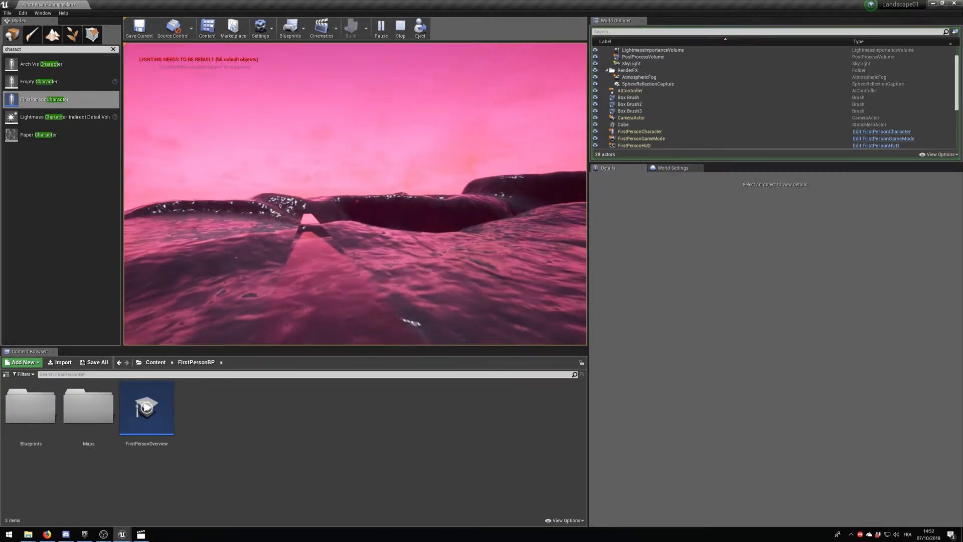
key("w")
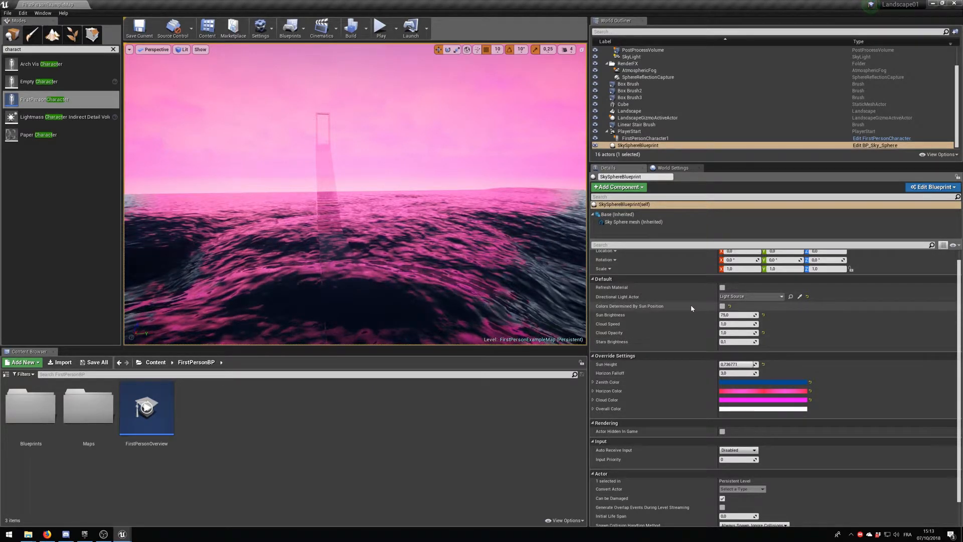
Set the sky sphere's Horizon Color to a light purple with hue about 284, saturation about 0.6 and value 3.0
left_click(753, 391)
left_click_drag(807, 384, 794, 370)
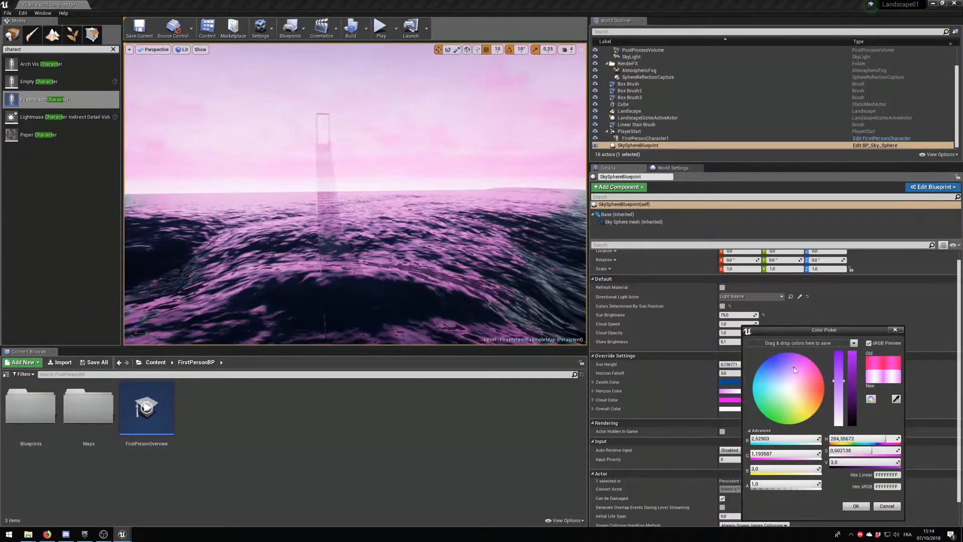
left_click(854, 506)
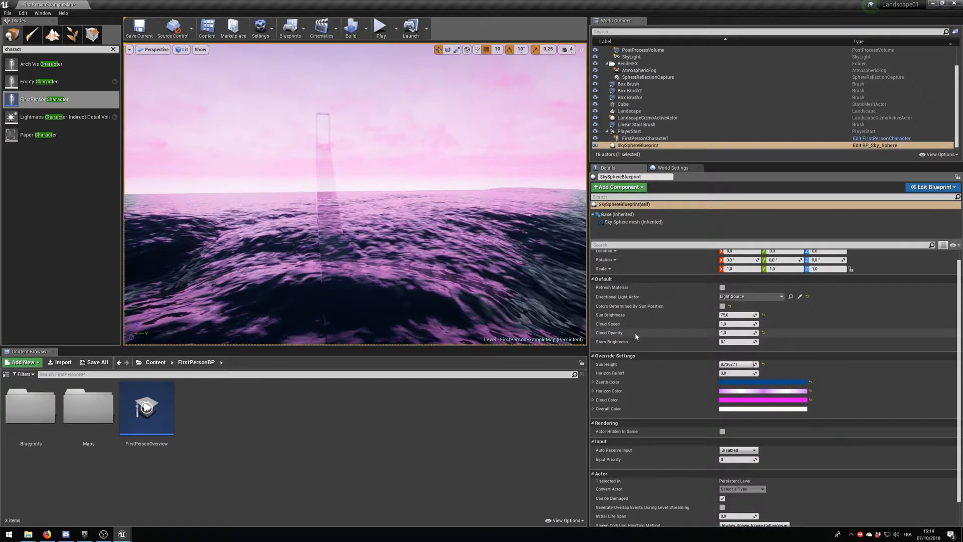
Try a much higher Cloud Opacity on the sky sphere and restore it to 1.0
mouse_move(728, 333)
left_mouse_down()
mouse_move(778, 333)
mouse_move(745, 333)
left_mouse_up()
left_click(729, 332)
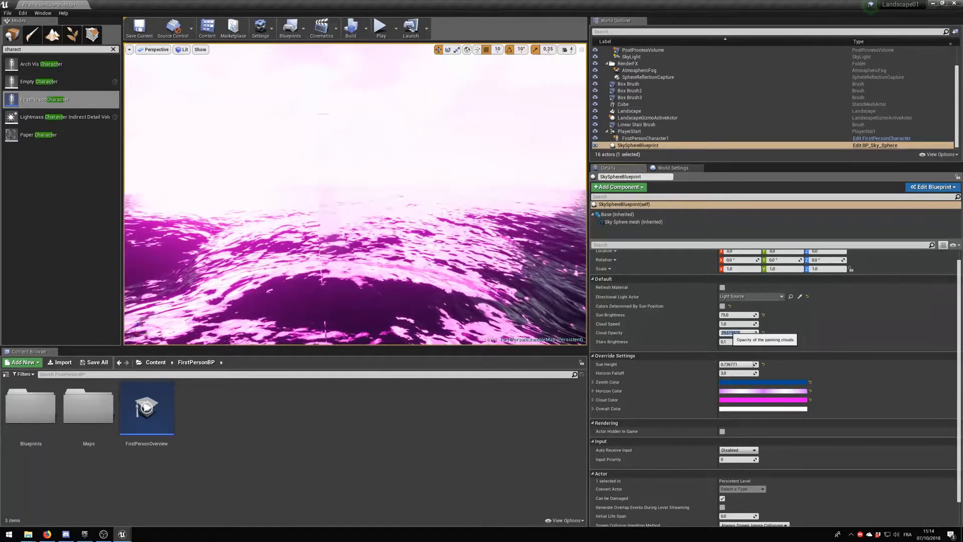
key("Return")
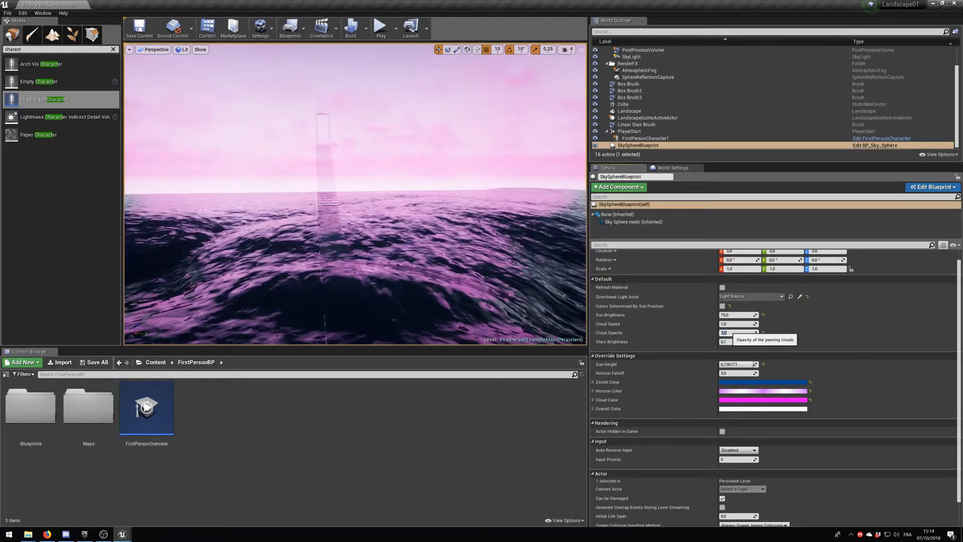
Enable Colors Determined By Sun Position for the sky sphere
left_click(722, 306)
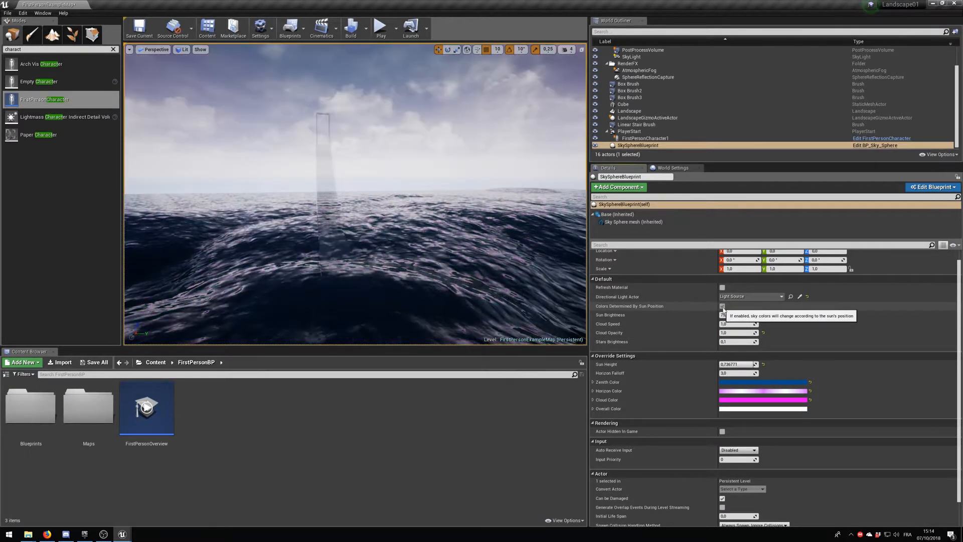
Disable Colors Determined By Sun Position for the sky sphere and open the Level Blueprint
left_click(722, 306)
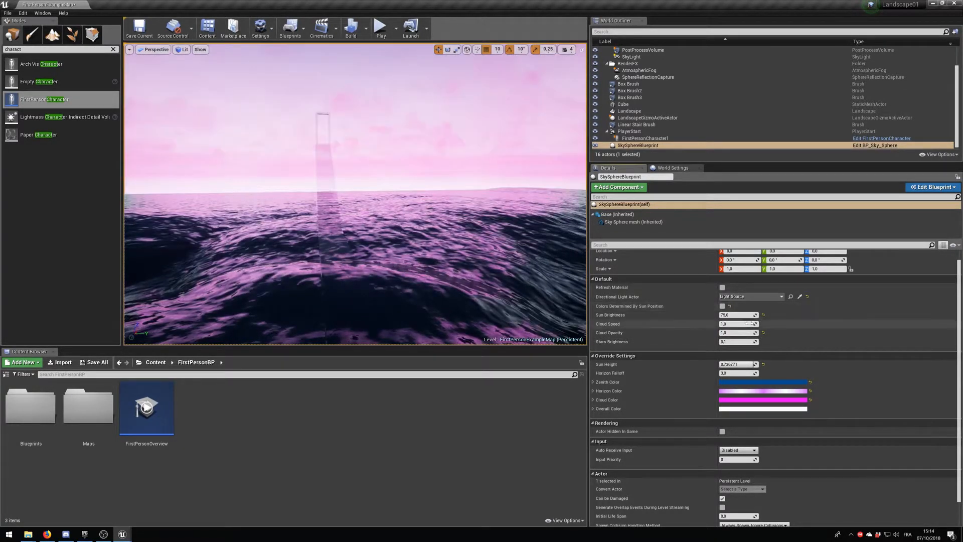
left_click(290, 27)
left_click(322, 93)
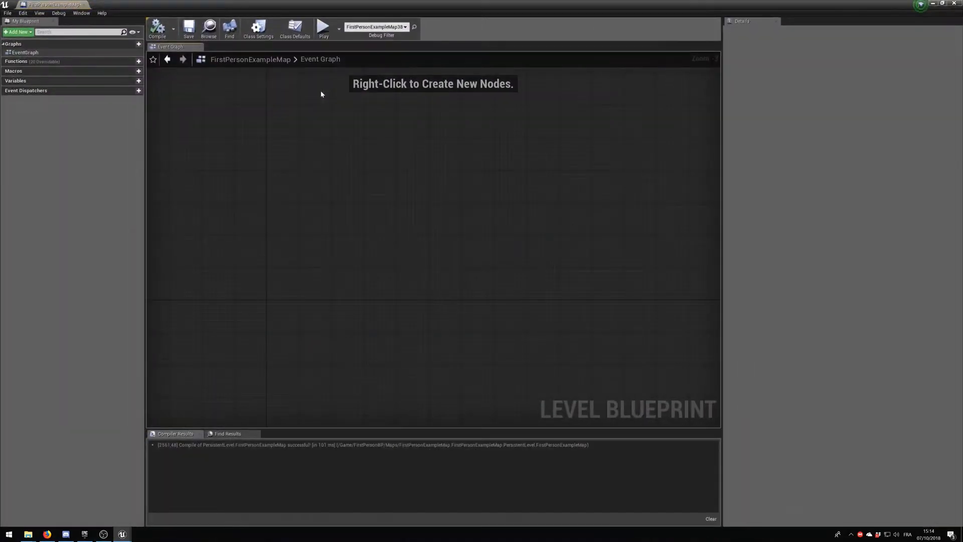
Add an Is Input Key Down node to the event graph, searching with Context Sensitive turned off
right_click(296, 138)
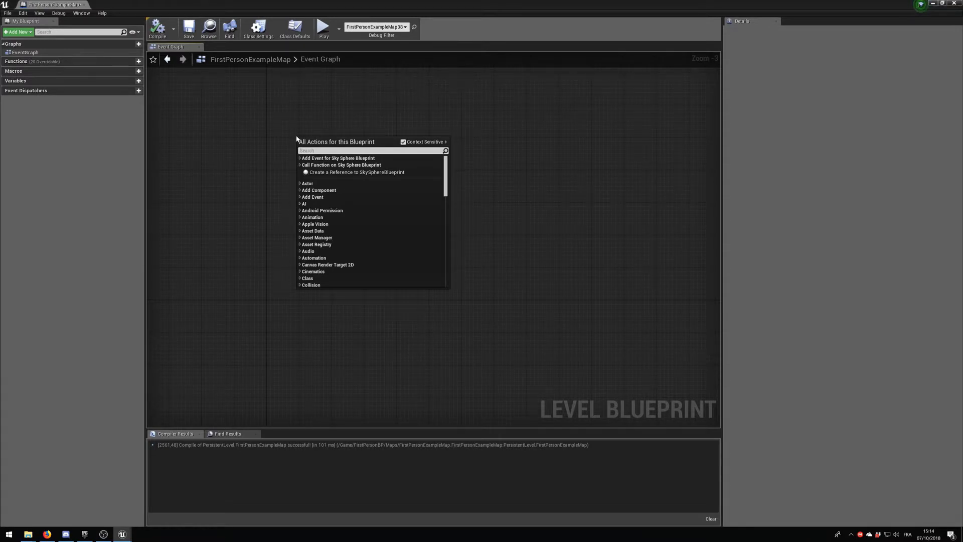
type("os")
key("BackSpace")
key("BackSpace")
type("is")
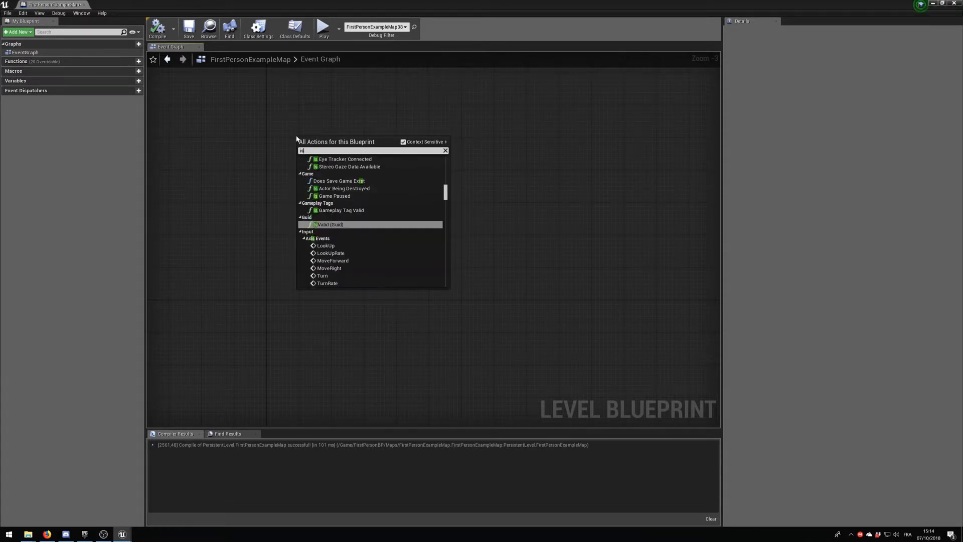
type(" input key")
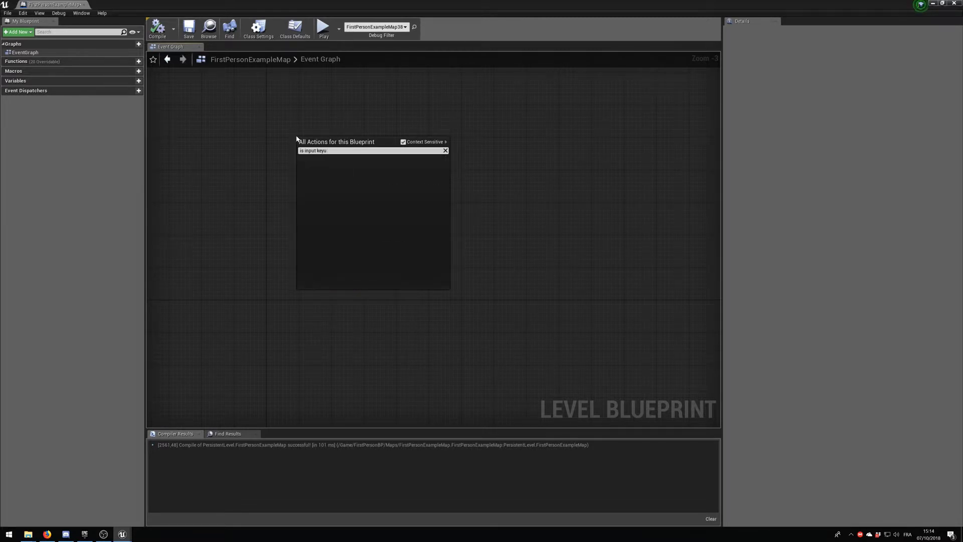
type(" down")
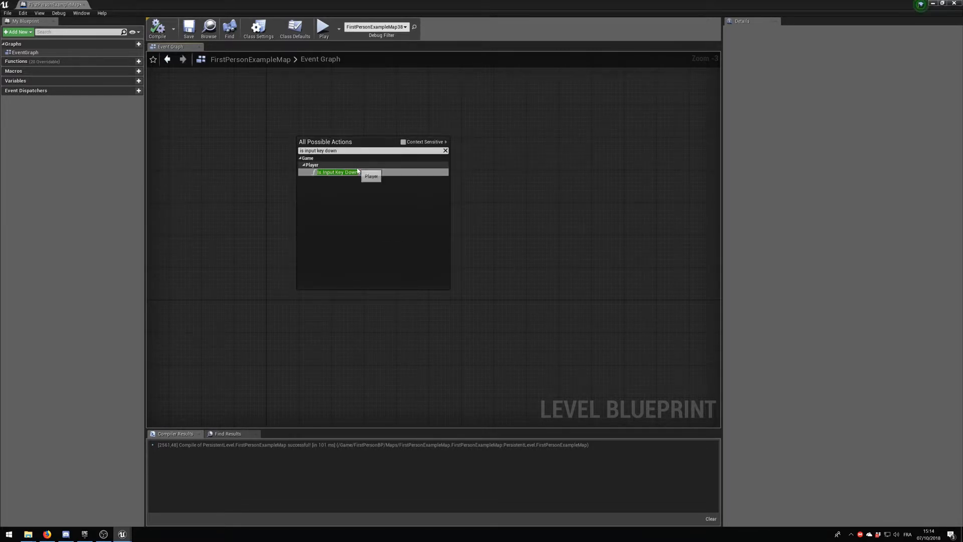
left_click(354, 171)
scroll(334, 194, "up", 3)
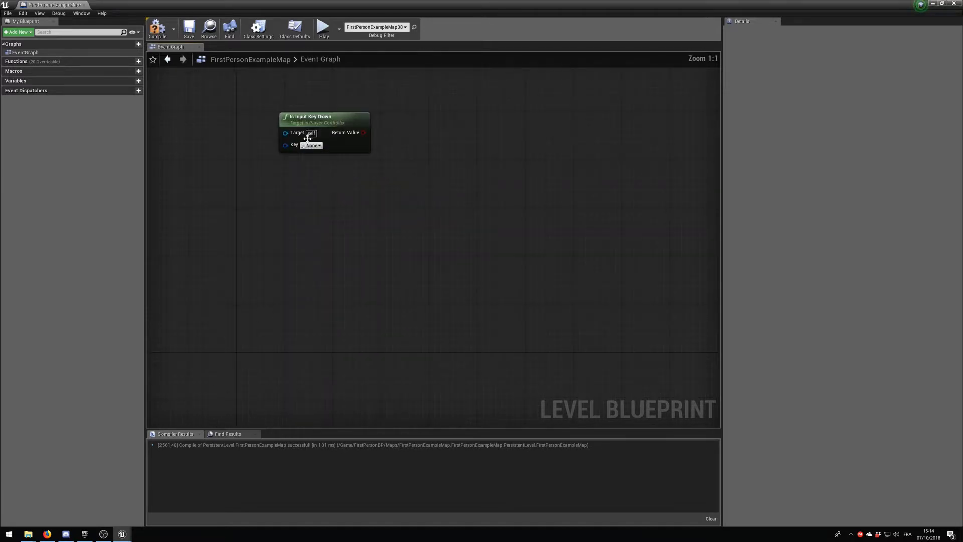
Set the key of the Is Input Key Down node to the keyboard's Up key
right_click_drag(311, 143, 311, 224)
left_click(315, 198)
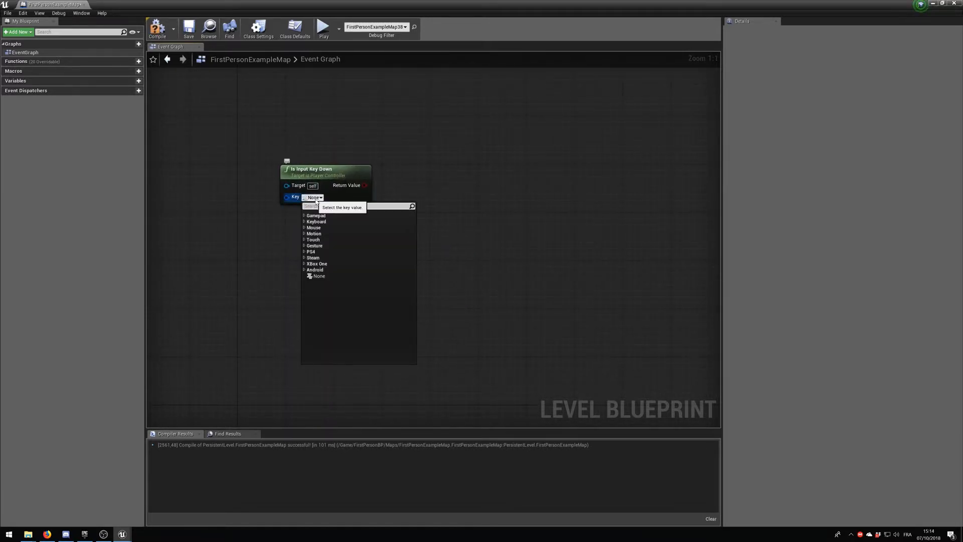
type("up")
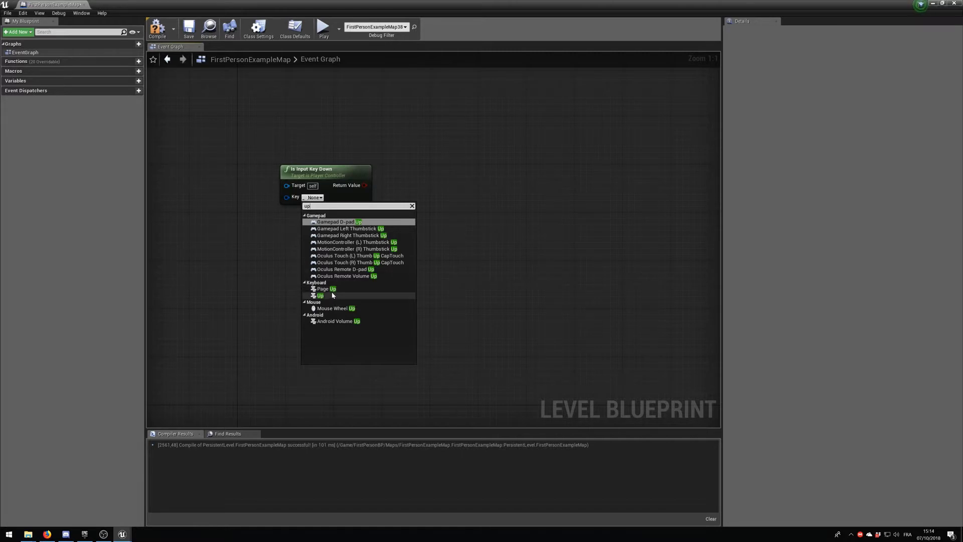
left_click(321, 296)
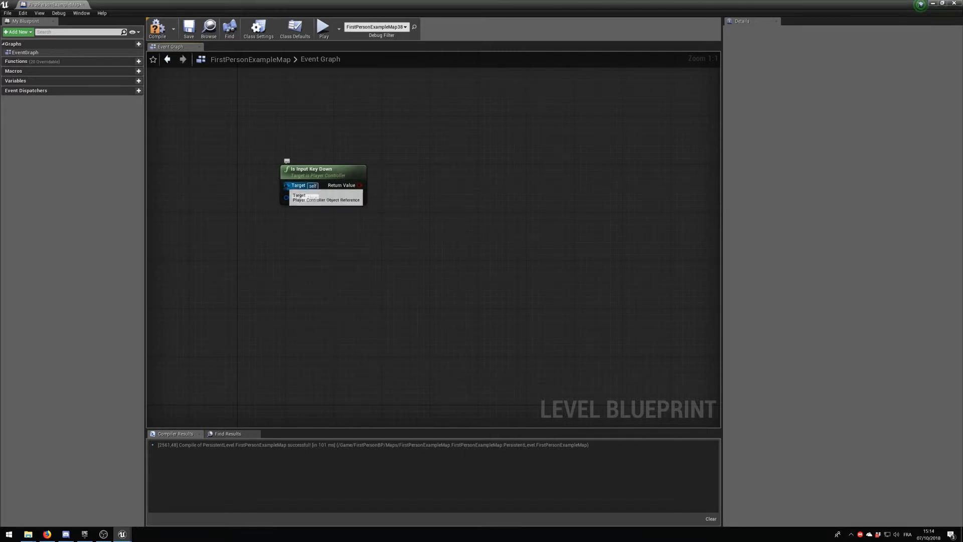
Add a Get Player Controller node linked to the Target of Is Input Key Down and place it at that node's lower left
left_click_drag(285, 185, 204, 222)
type("p")
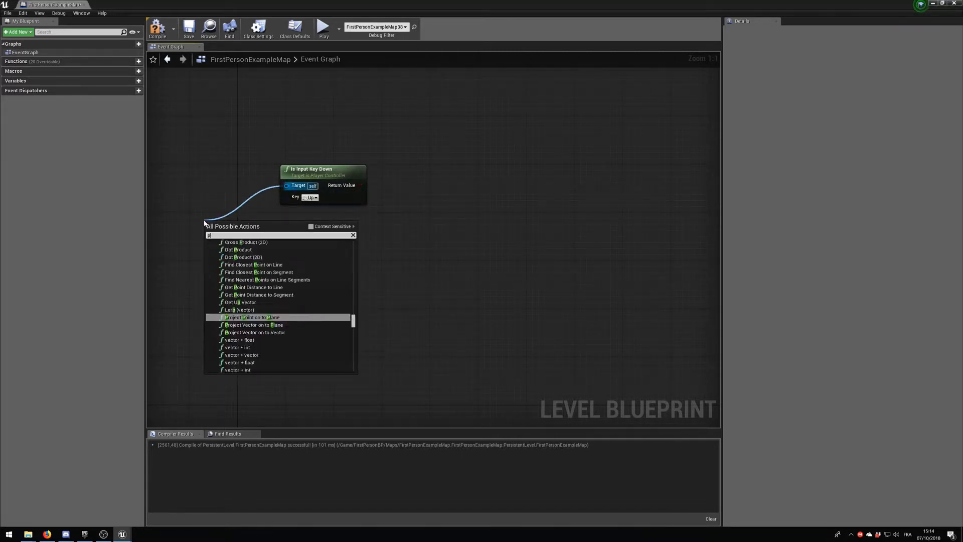
type("layer controller")
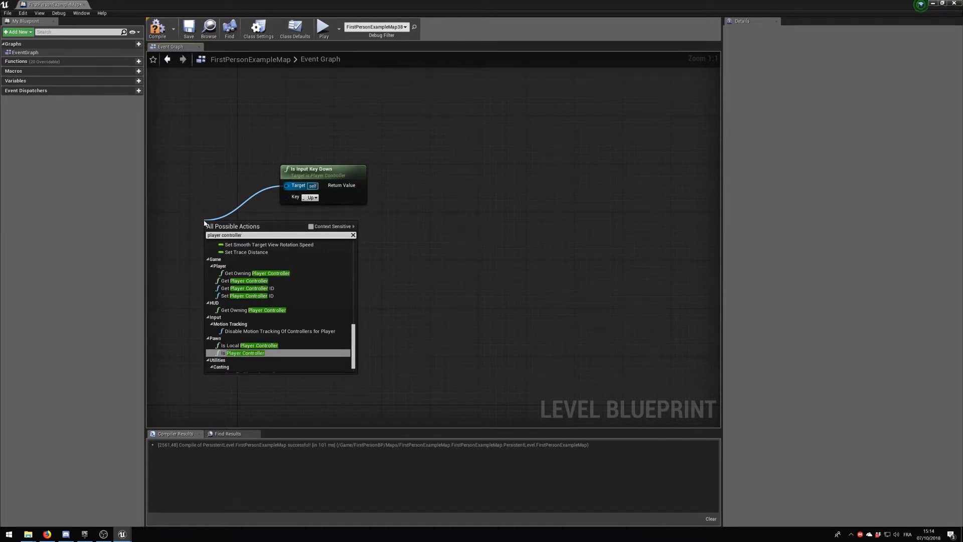
left_click(248, 281)
left_click_drag(253, 228, 221, 229)
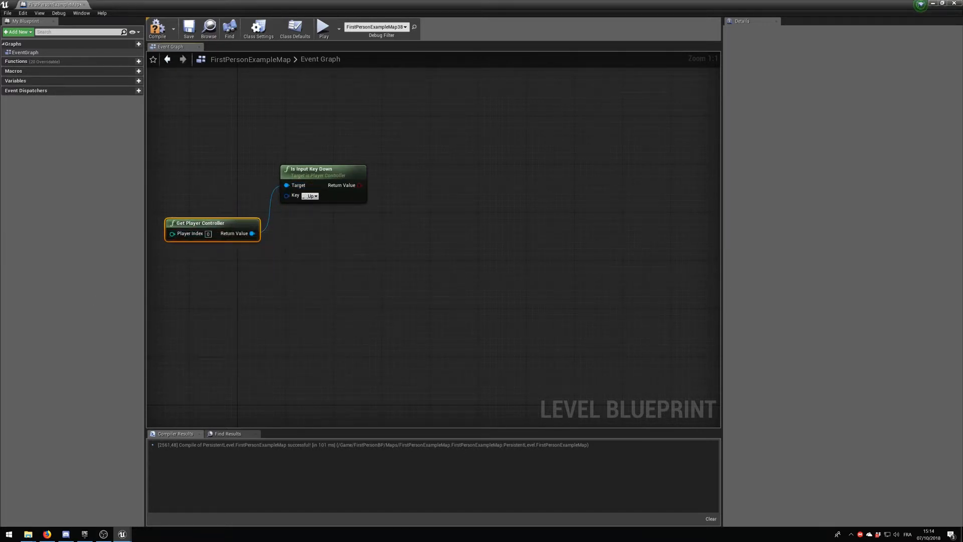
right_click_drag(323, 290, 402, 295)
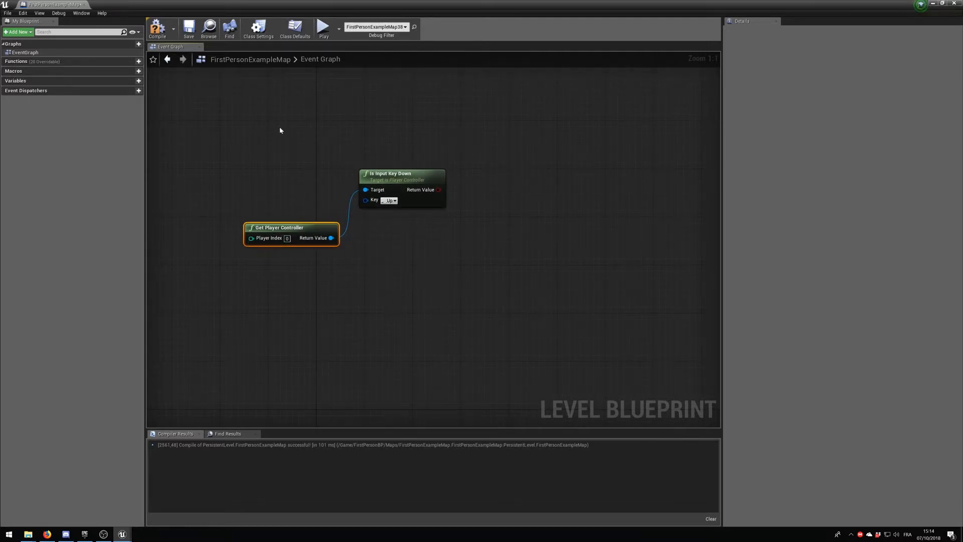
Add an Event Tick node above the Get Player Controller node
right_click(264, 119)
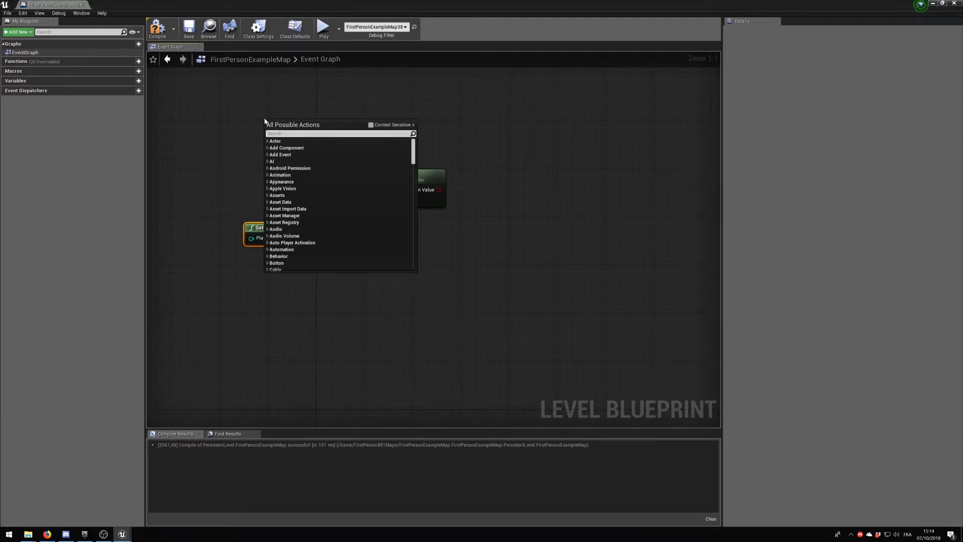
type("e")
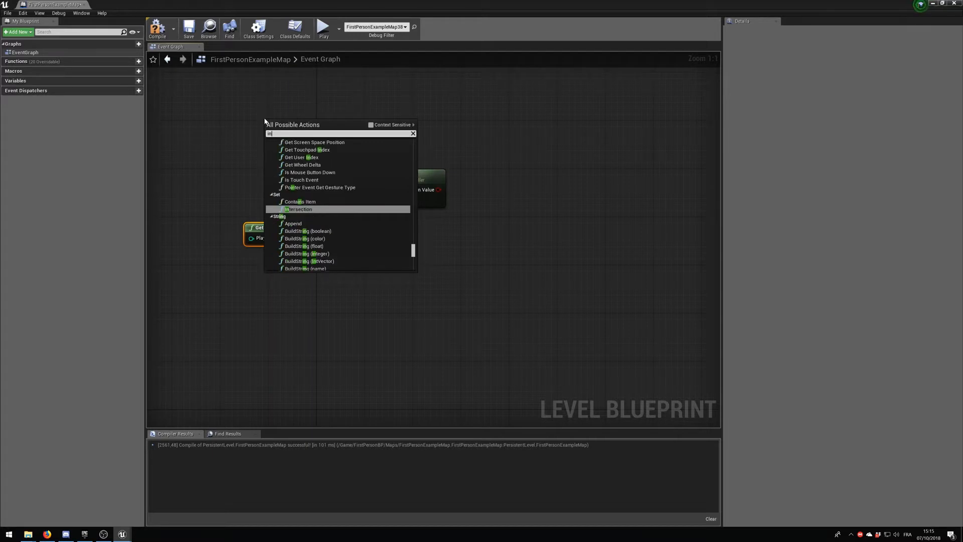
type("ve")
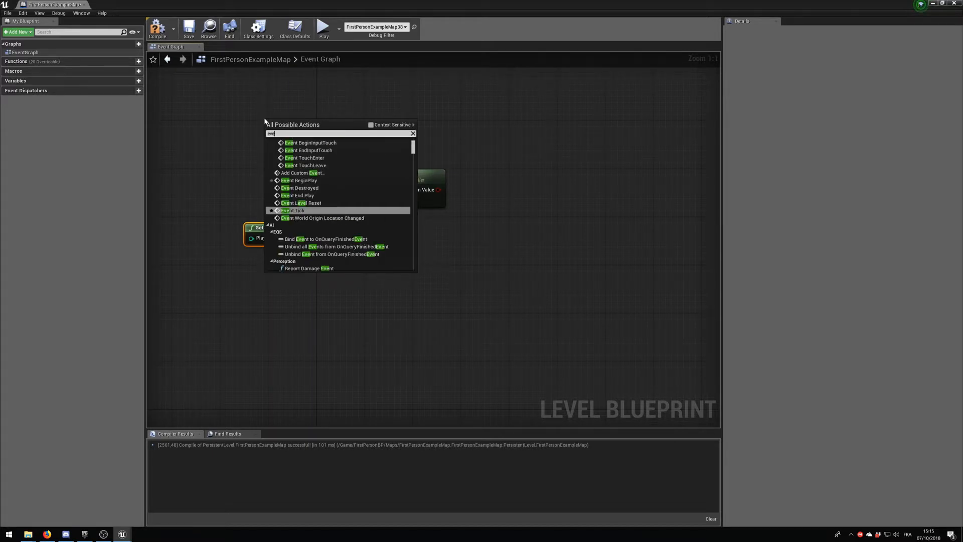
type("nt tick")
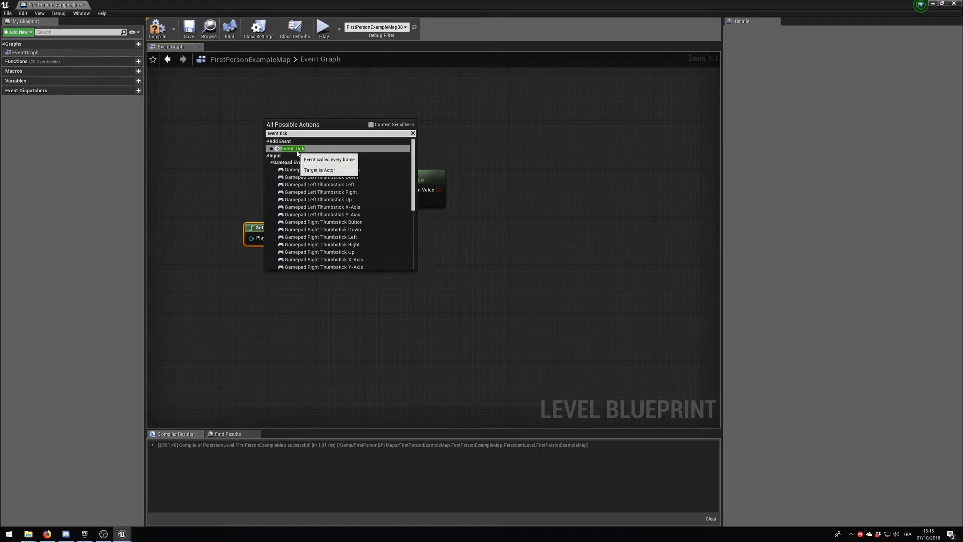
left_click(298, 149)
left_click_drag(301, 136, 406, 130)
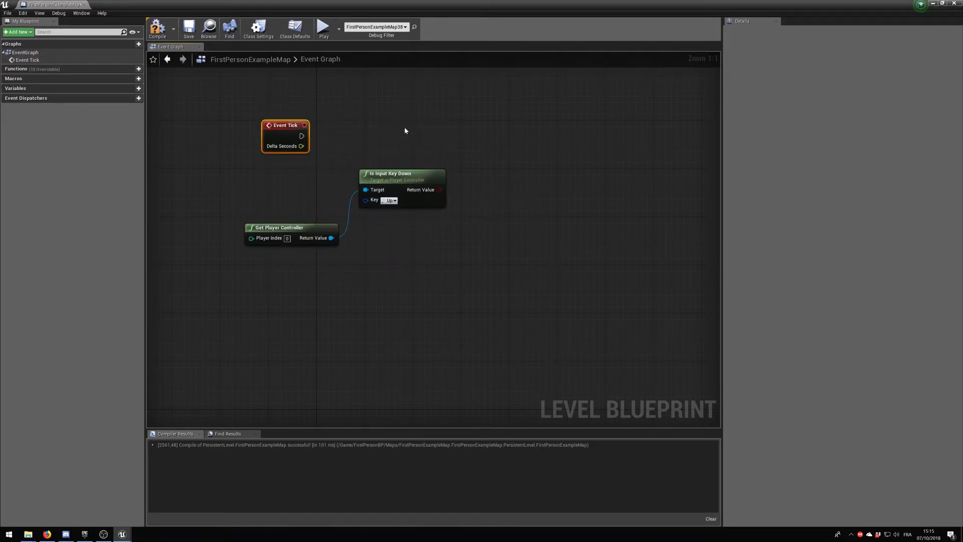
Add a Branch node driven by Event Tick, with the Is Input Key Down return value as its Condition
left_click_drag(301, 136, 469, 126)
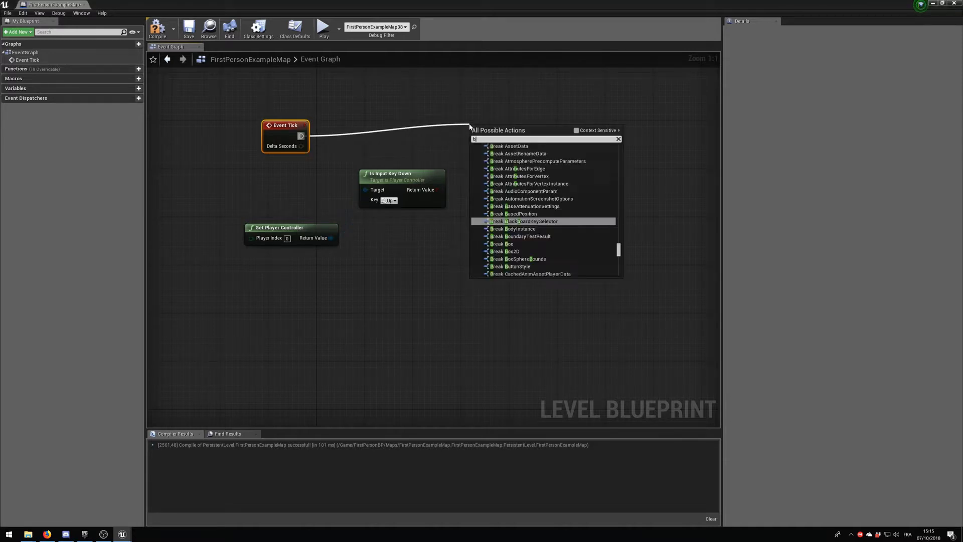
type("branch")
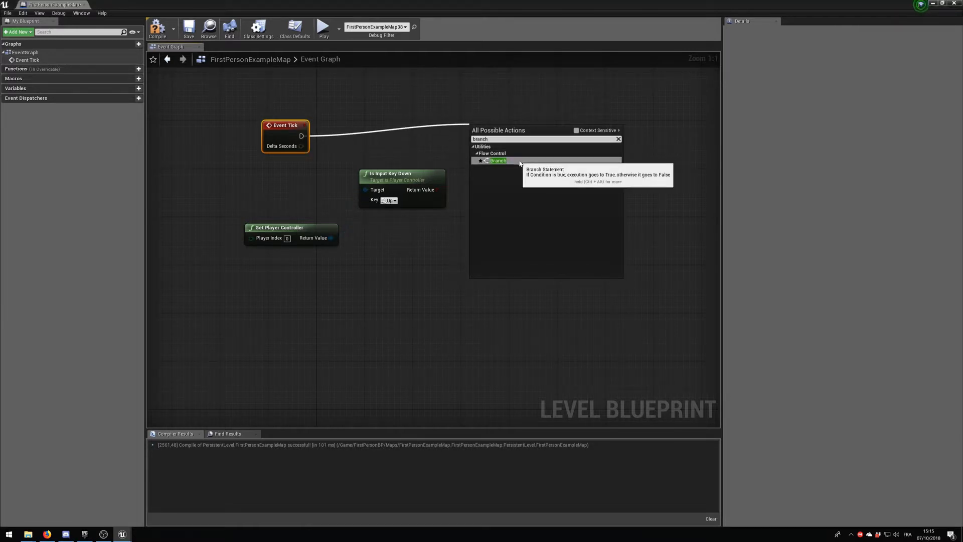
left_click(497, 161)
left_click_drag(474, 152, 438, 189)
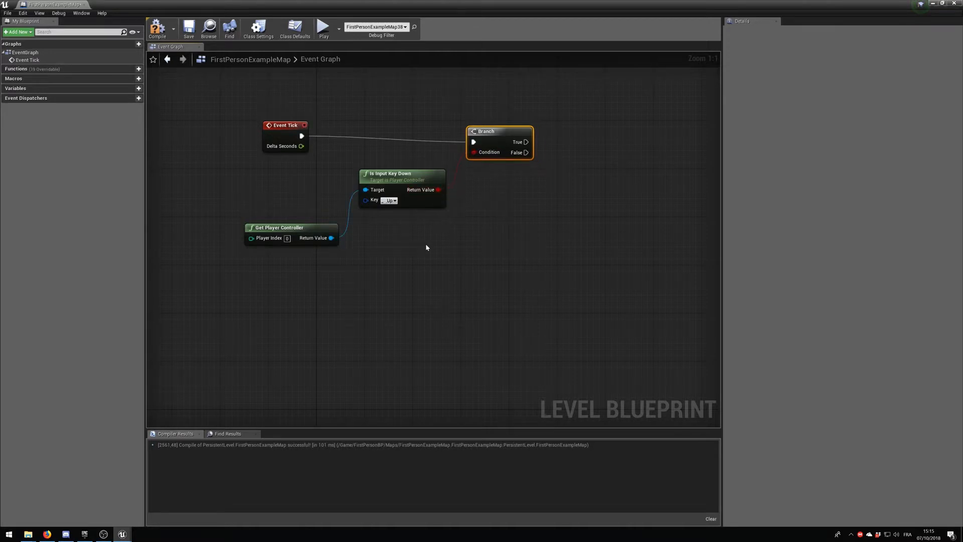
Add a Print String node with the text "Ma touche est appuyée" and connect it to the Branch's True output
right_click(578, 114)
type("print")
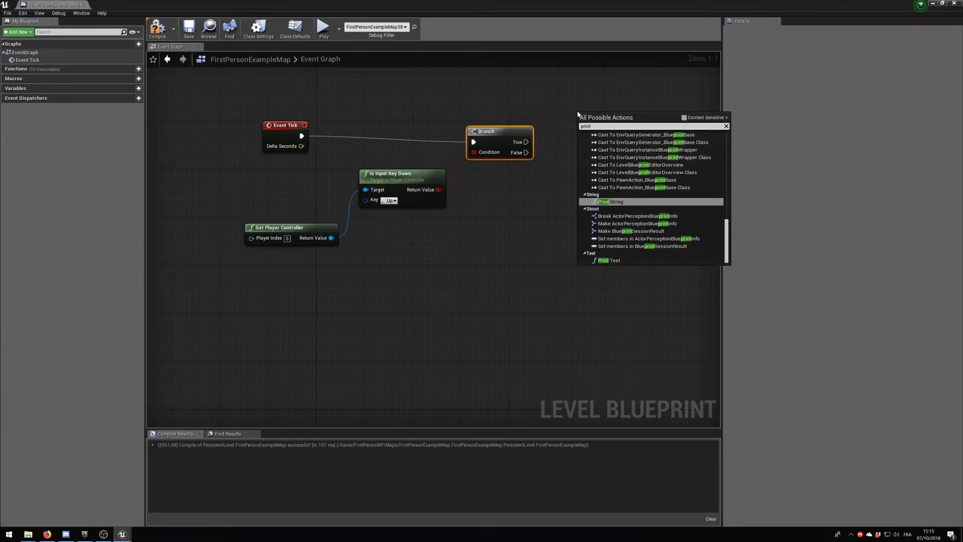
key("Return")
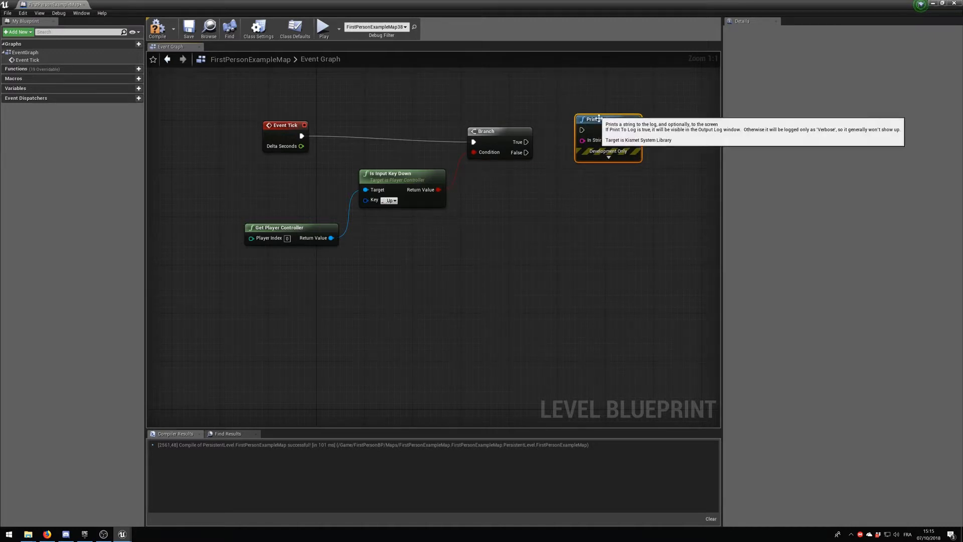
left_click_drag(579, 118, 574, 100)
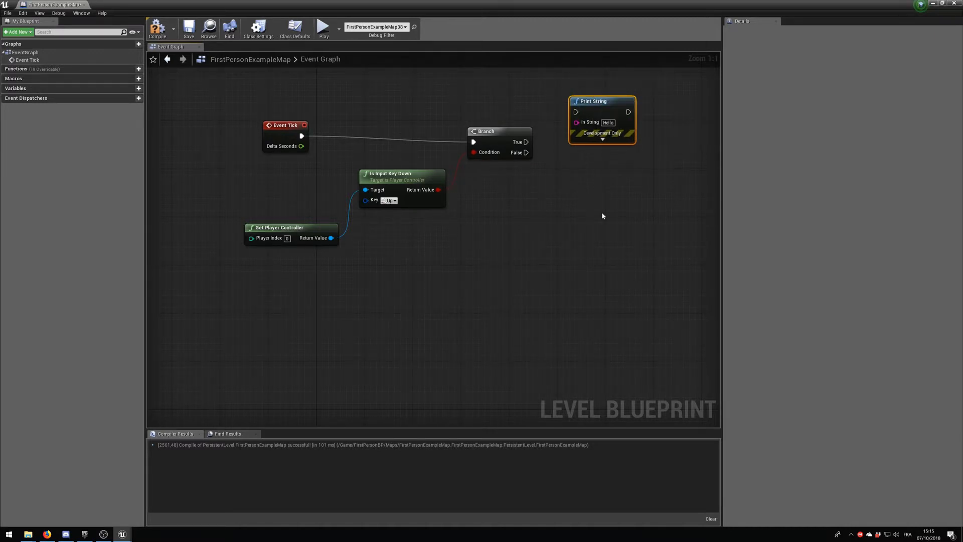
left_click(607, 122)
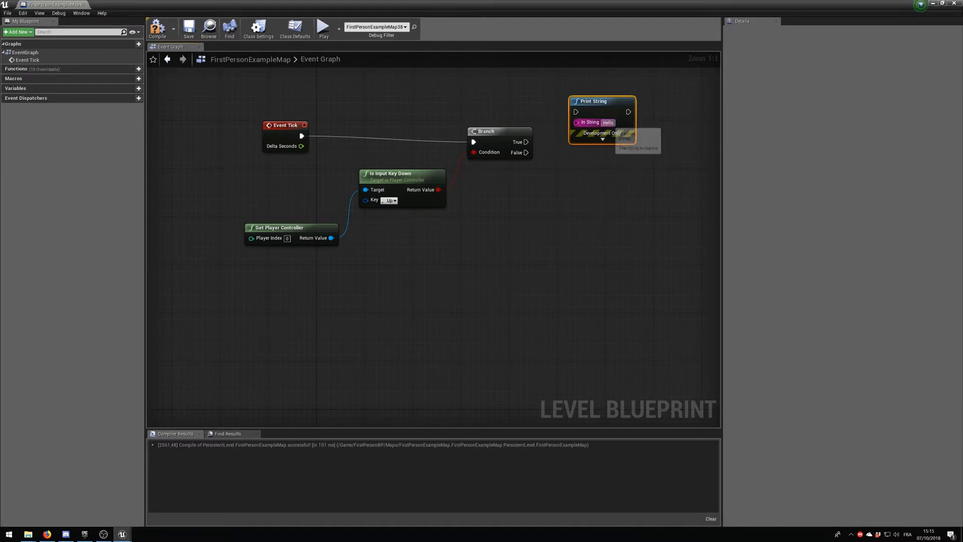
type("Ma t")
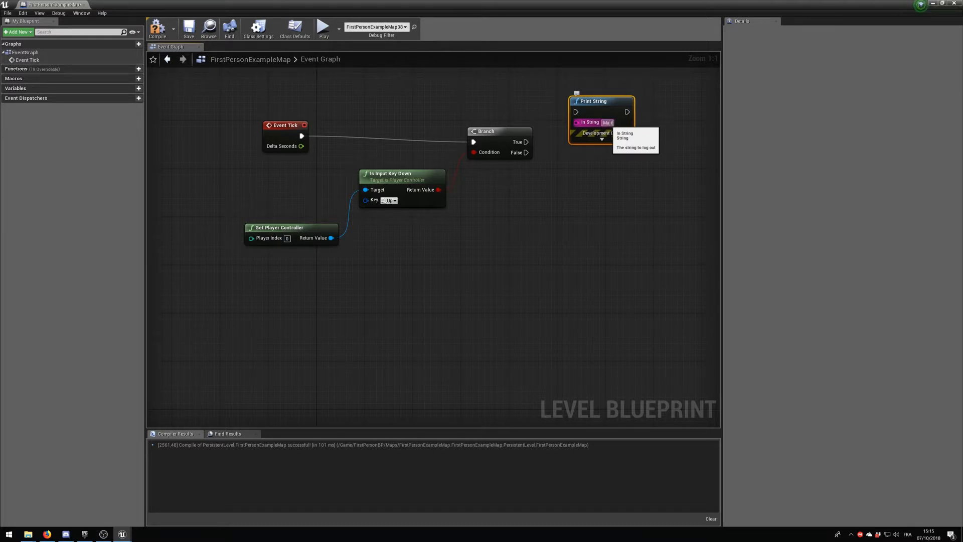
type("ouche est appuyee")
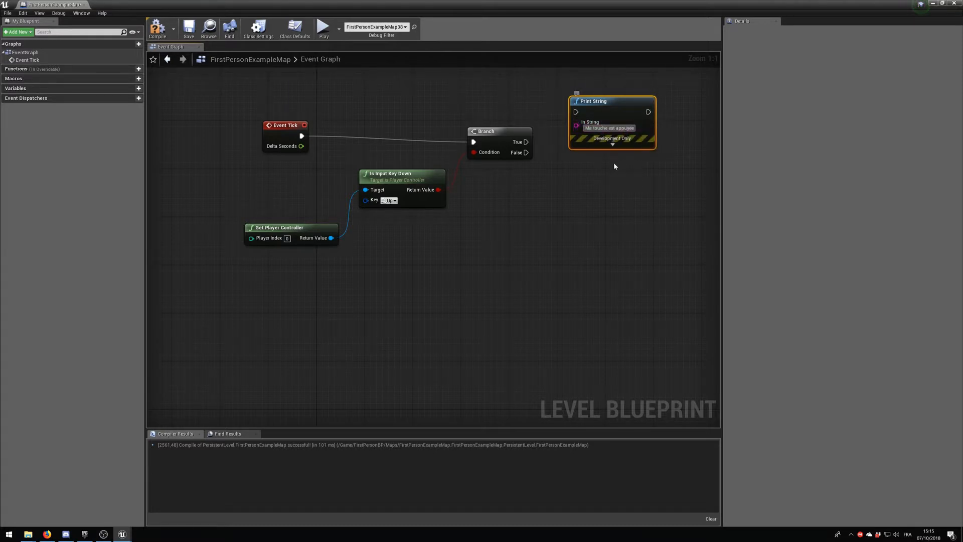
left_click(578, 208)
left_click_drag(523, 147, 575, 112)
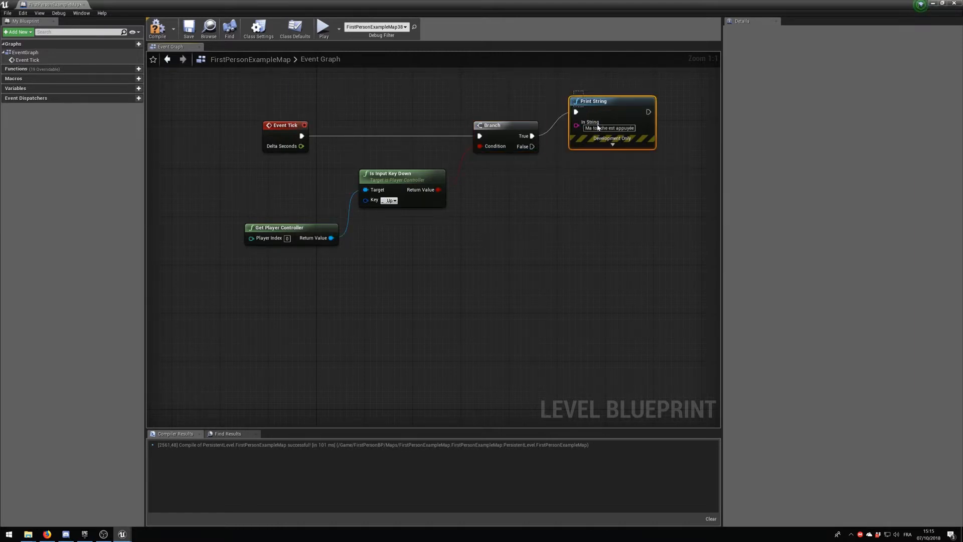
Duplicate the Print String node, connect the copy to the Branch's False output and change its text to "Ma touche n'est pas appuyée"
key("ctrl+c")
key("ctrl+v")
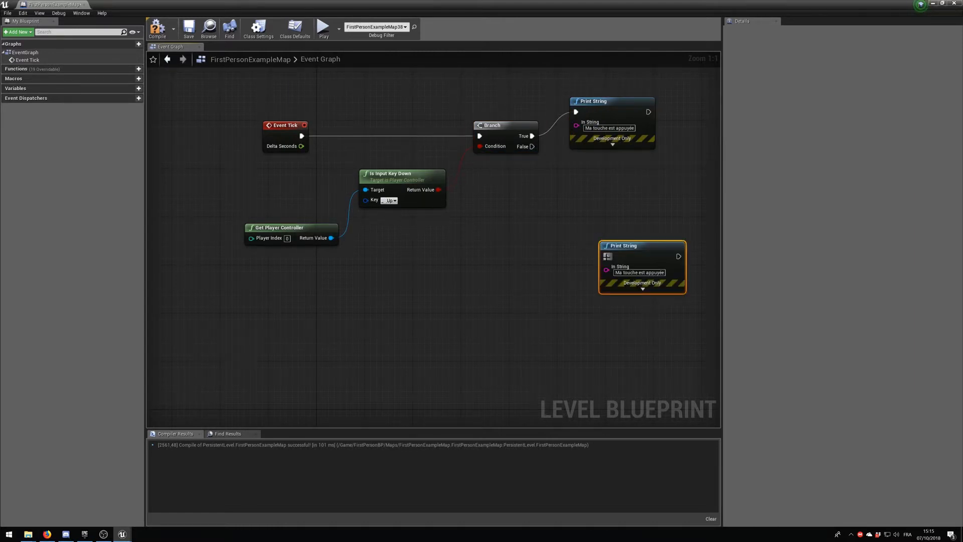
left_click_drag(607, 256, 533, 147)
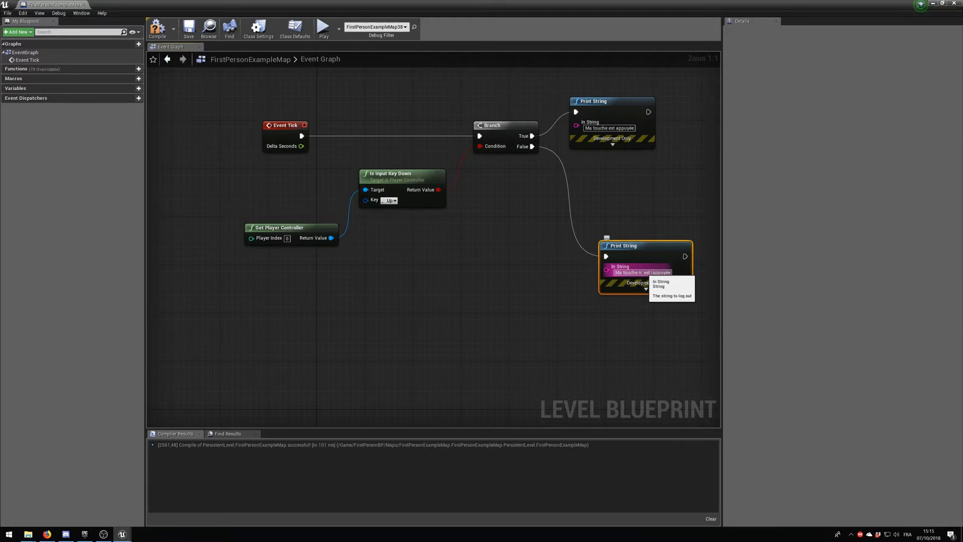
type("pas")
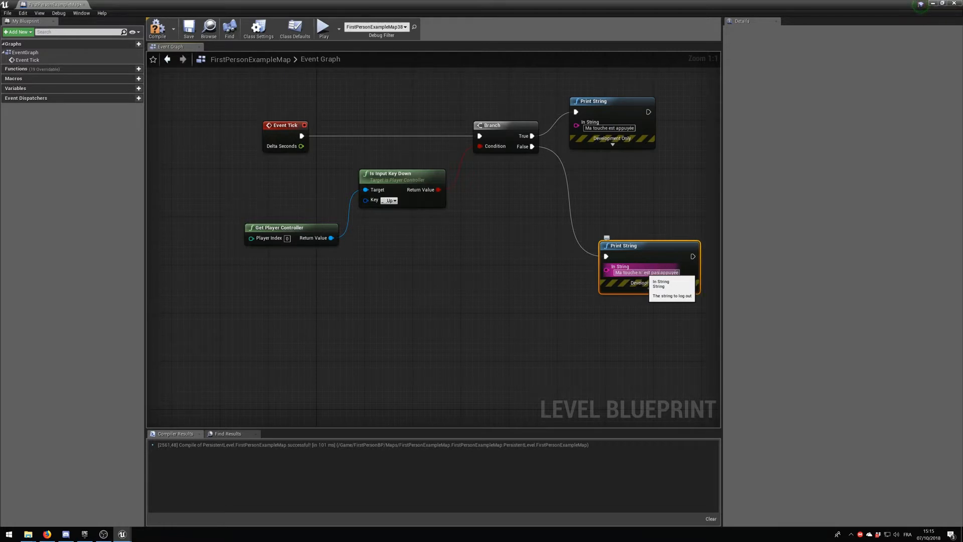
Compile the Level Blueprint and play-test the level, checking the printed messages with the Up key released and held
left_click(170, 31)
left_click(931, 3)
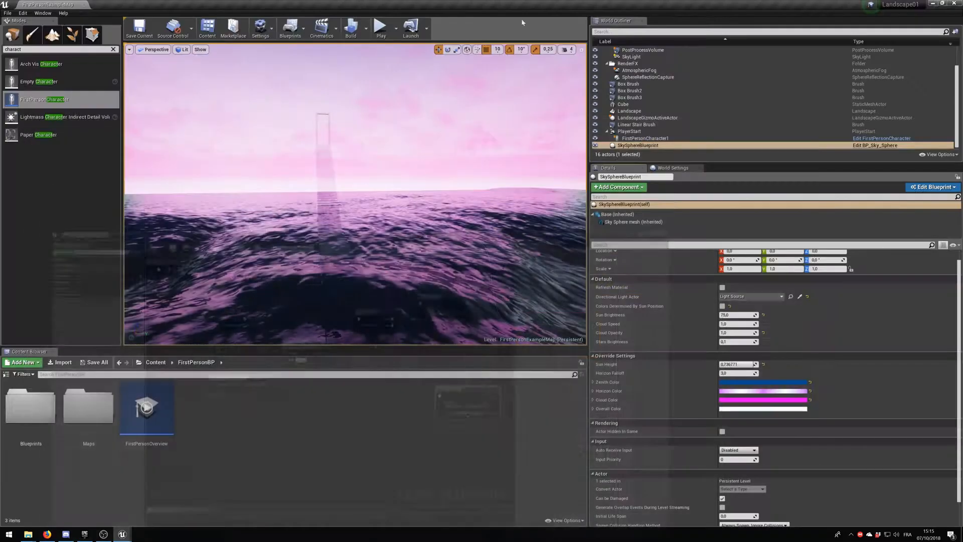
left_click(381, 27)
left_click(357, 201)
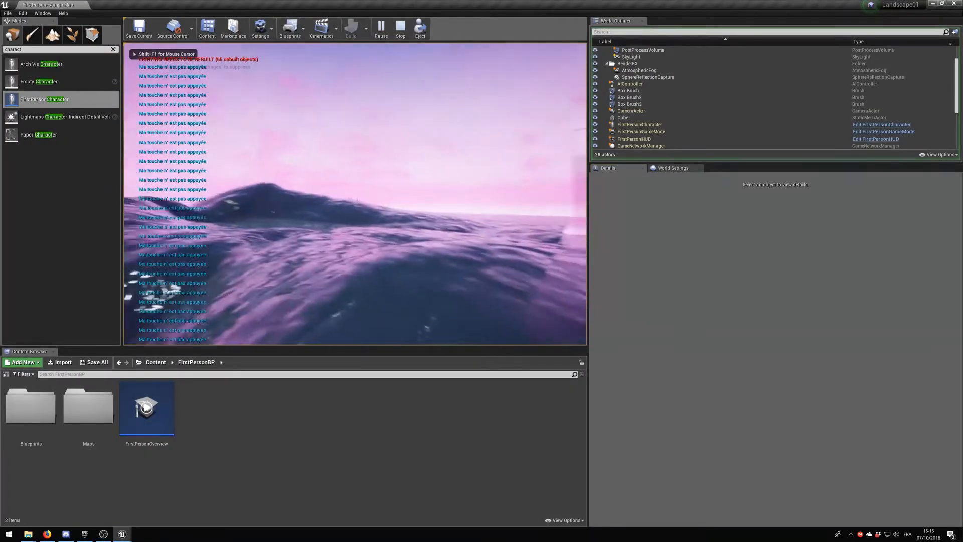
key("e")
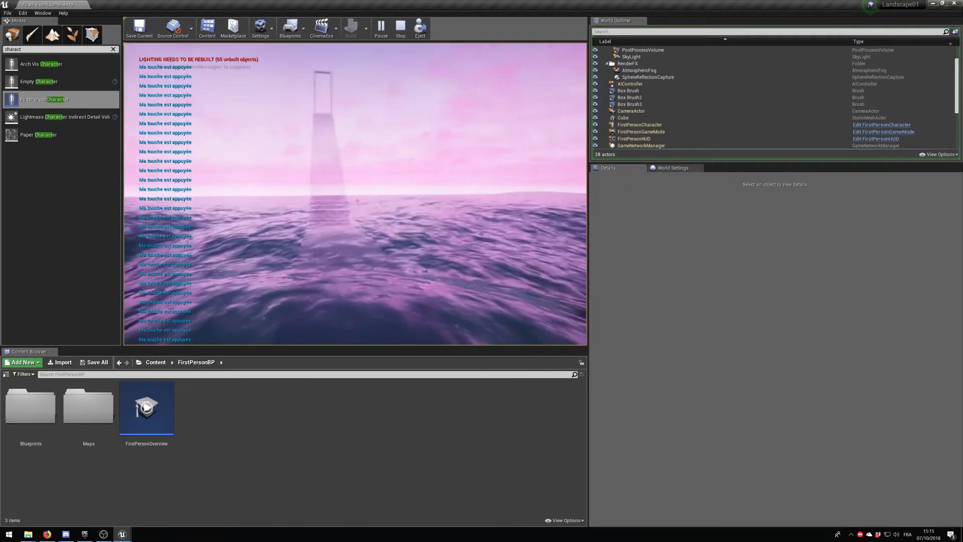
Stop the play-test, reopen the Level Blueprint and delete both Print String nodes after the Branch
key("Escape")
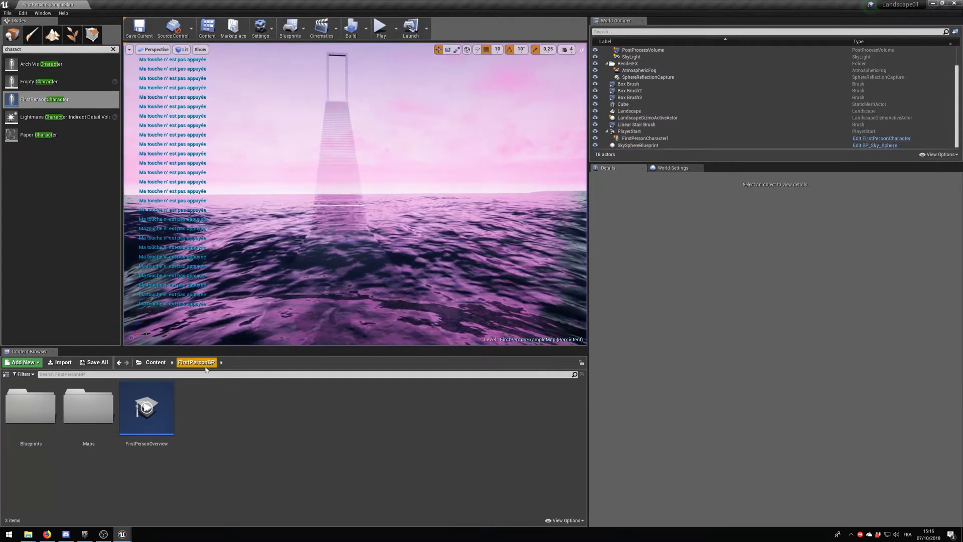
left_click(290, 28)
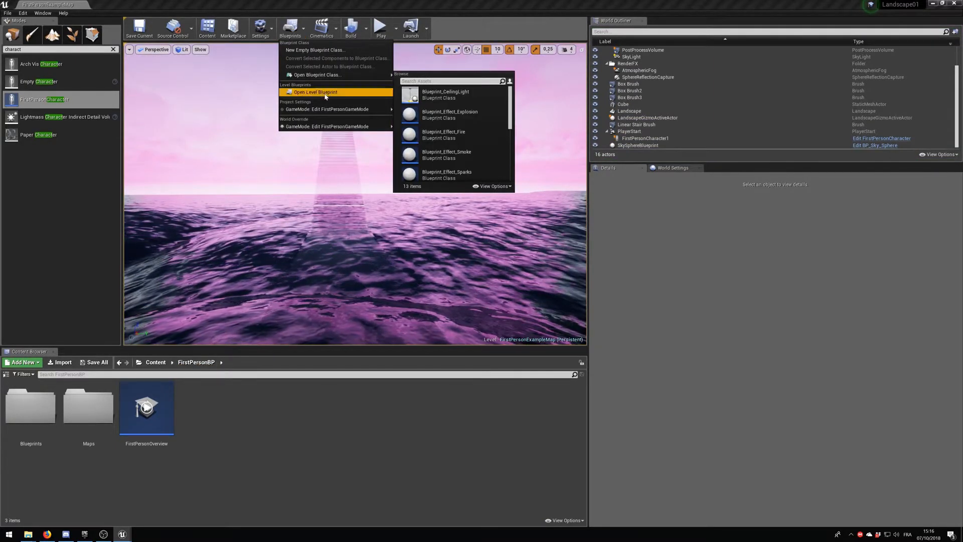
left_click(316, 93)
right_click_drag(633, 188, 517, 119)
left_click_drag(490, 121, 428, 353)
key("Delete")
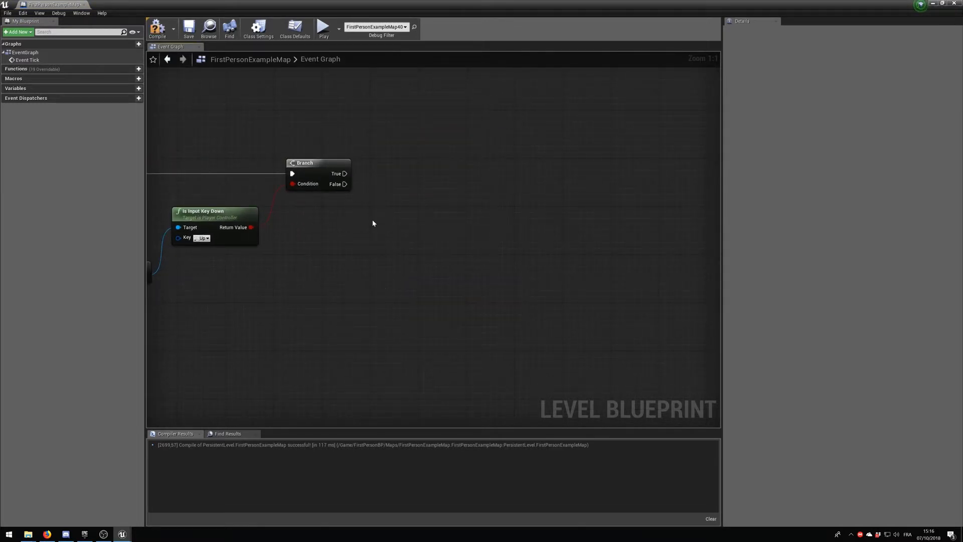
Add a float + float node beside the Branch and set its first input to 0.01
right_click_drag(371, 157, 506, 216)
left_click_drag(478, 231, 526, 210)
left_click(497, 173)
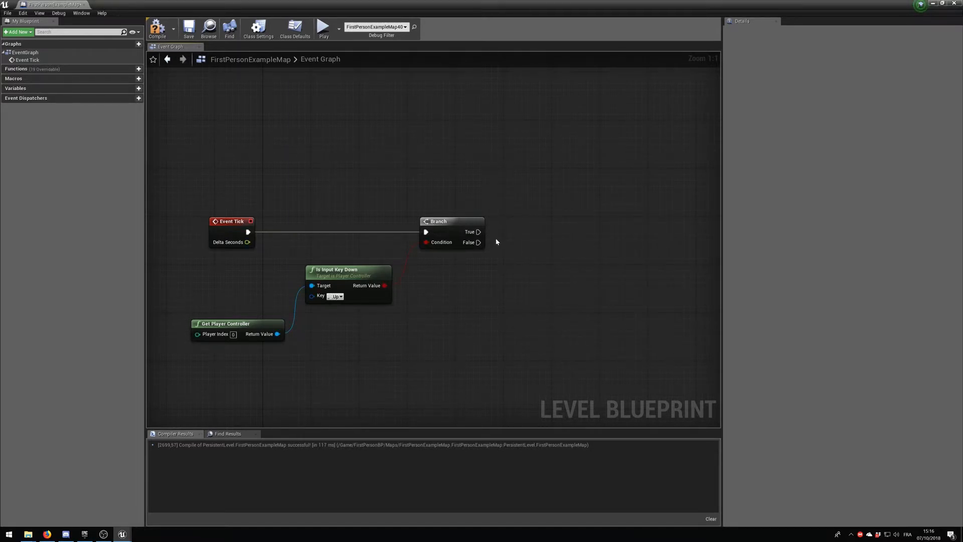
left_click_drag(476, 237, 525, 214)
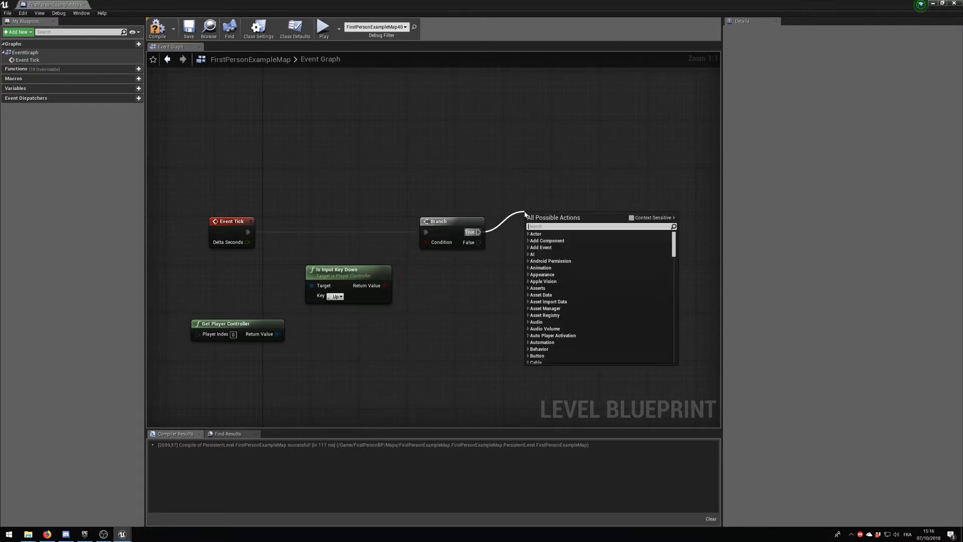
type("+")
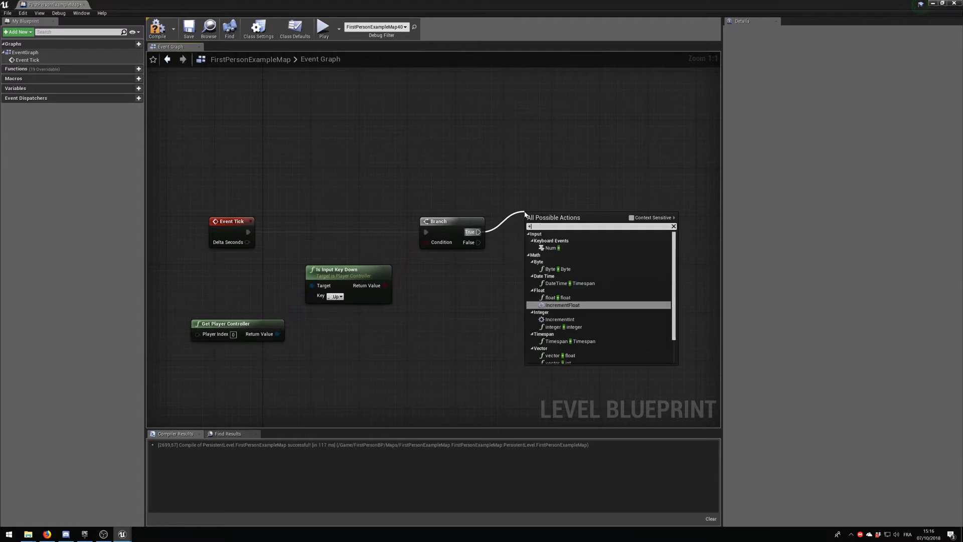
left_click(576, 297)
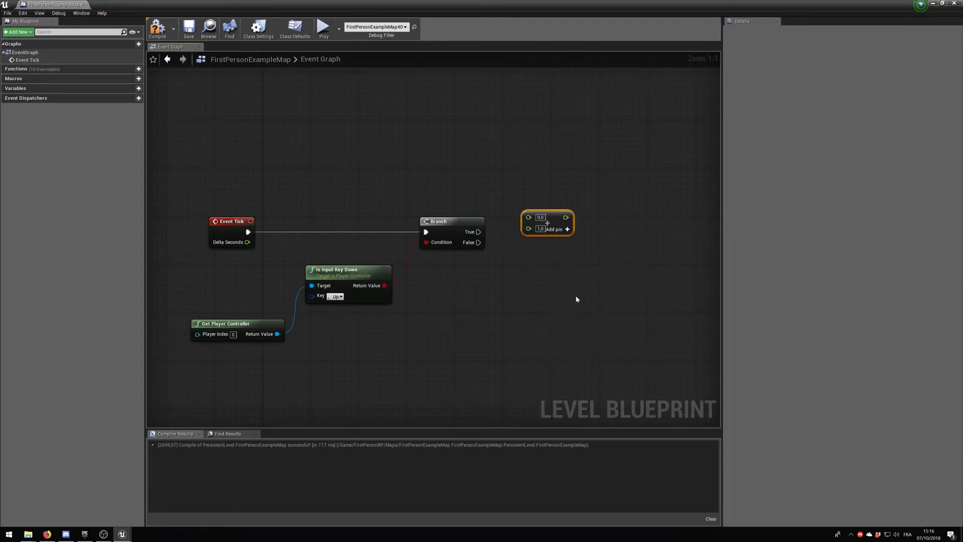
left_click(552, 223)
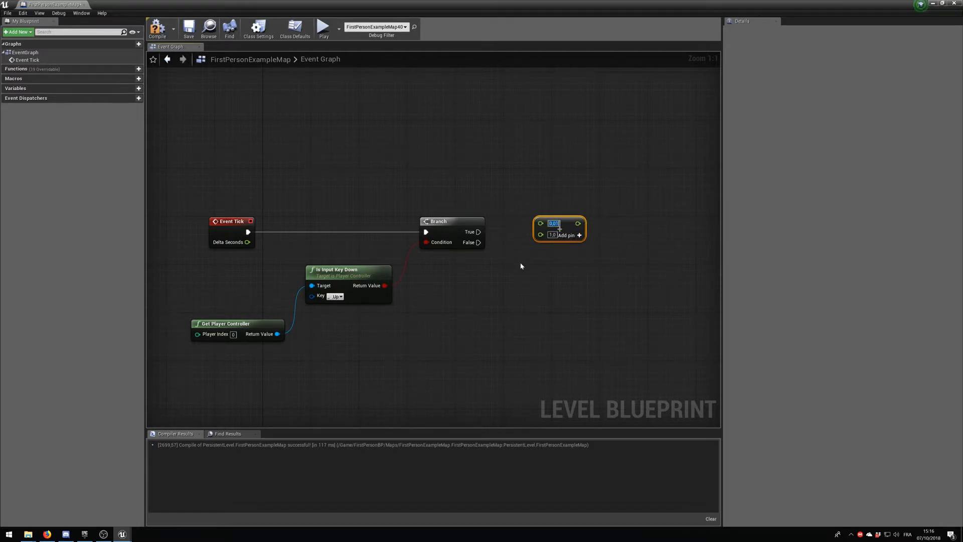
Add a reference to the level's SkySphereBlueprint actor to the Level Blueprint graph
double_click(778, 8)
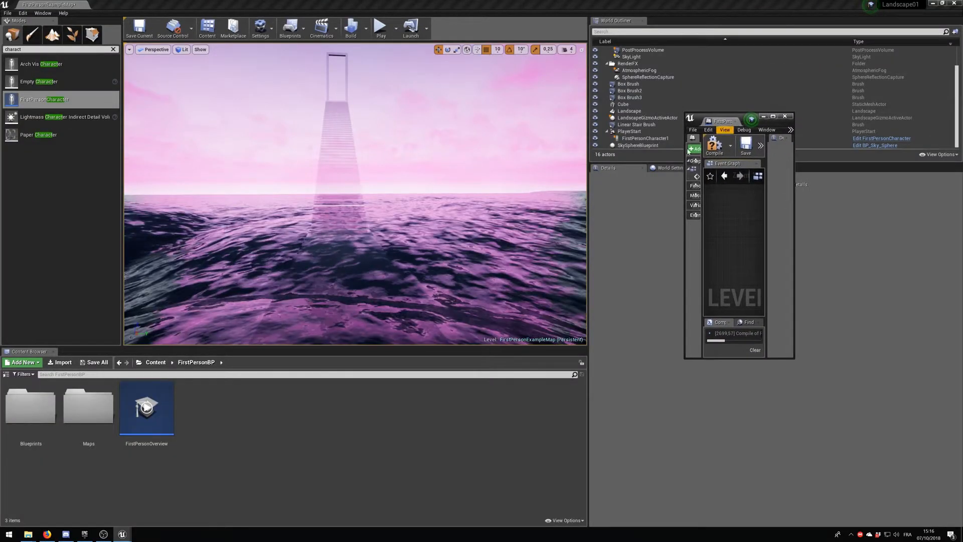
left_click(619, 145)
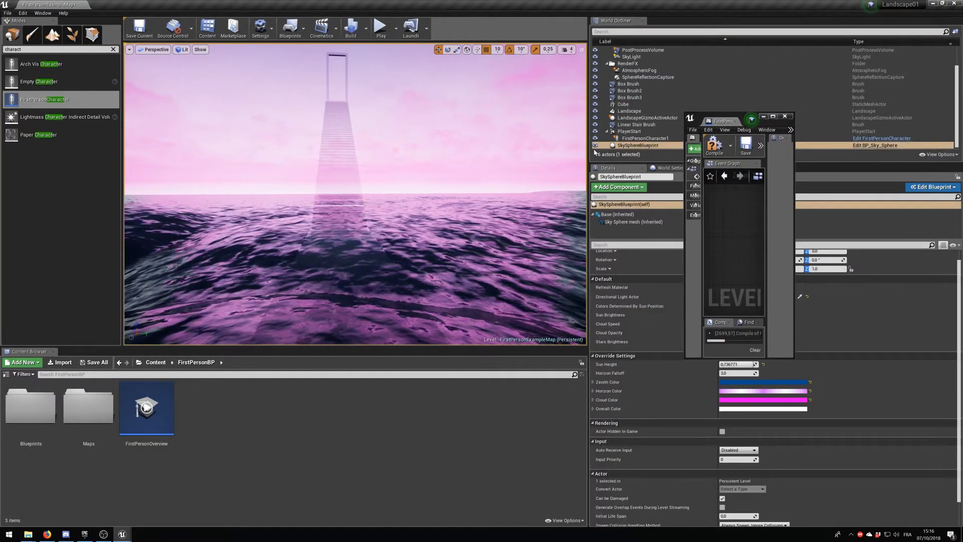
left_click_drag(619, 146, 731, 232)
left_click(773, 117)
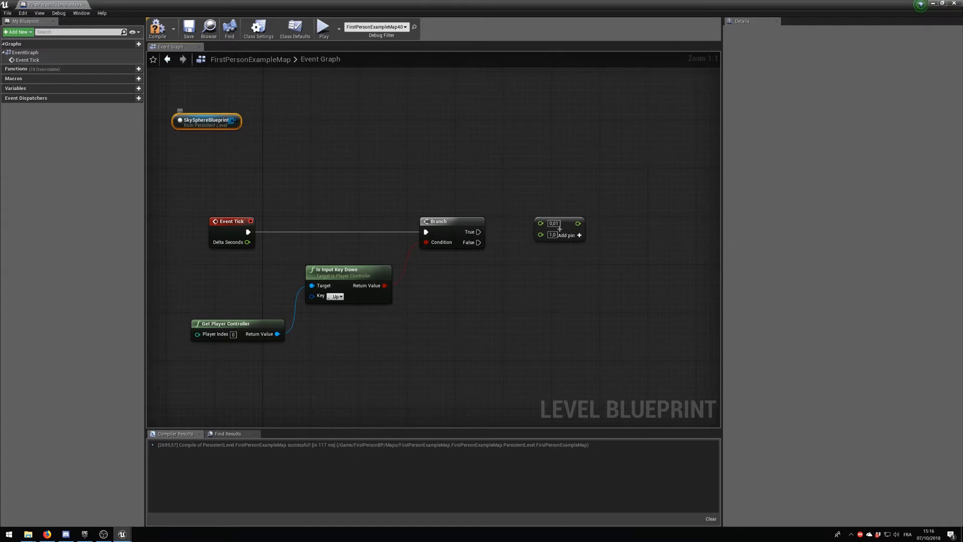
Get Cloud Opacity from the SkySphereBlueprint reference and connect it to the addition node's second input
left_click_drag(233, 120, 334, 144)
type("cloud")
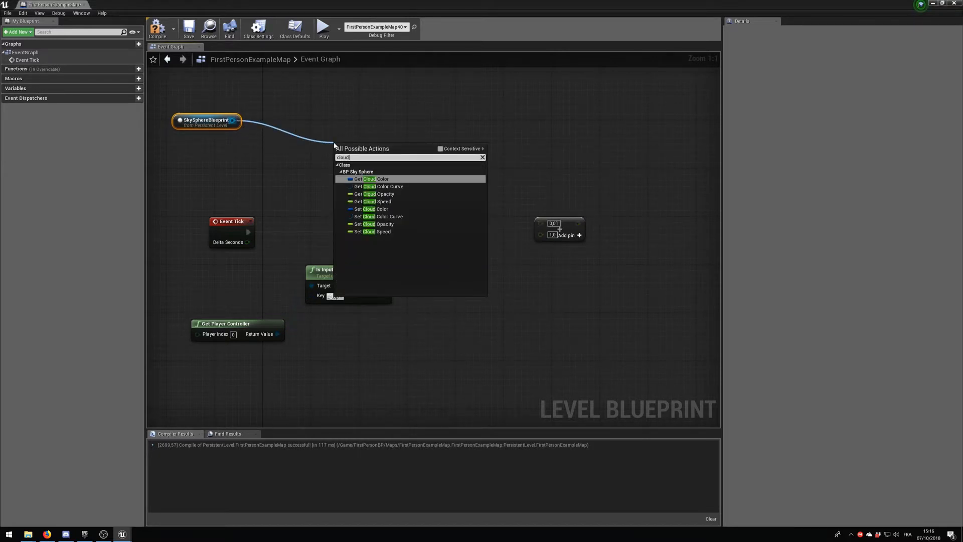
type(" opac")
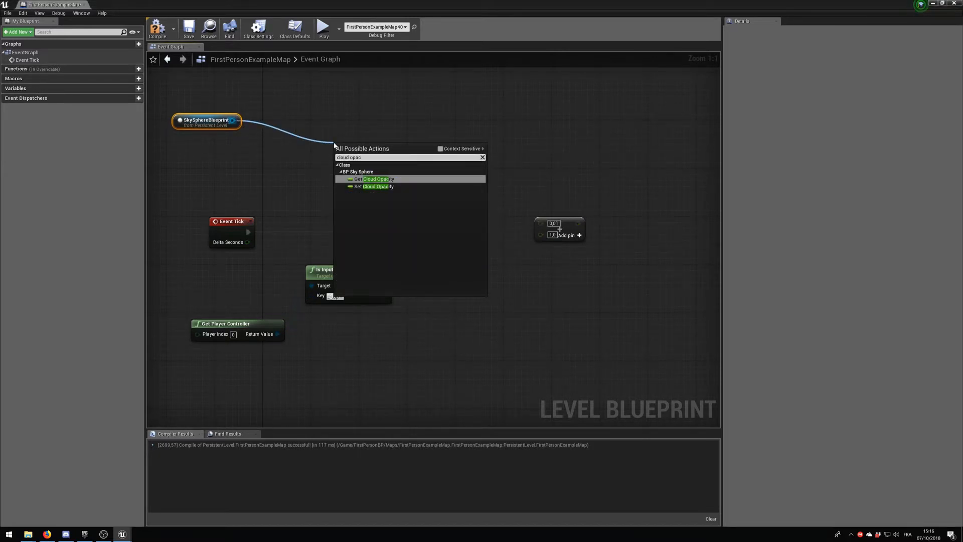
left_click(373, 179)
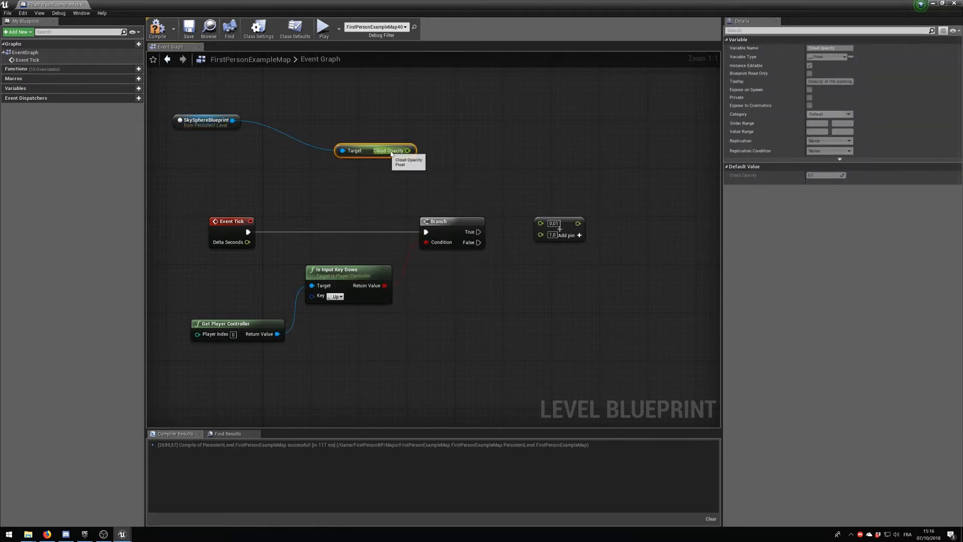
left_click_drag(407, 150, 541, 239)
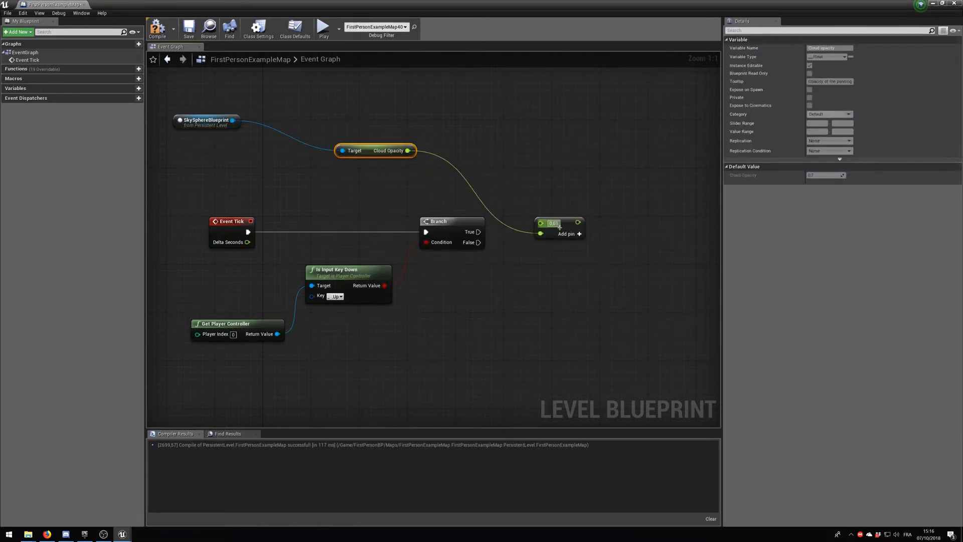
Line up the SkySphereBlueprint and Cloud Opacity nodes and move them with the addition node below the Branch
left_click_drag(212, 116, 394, 185)
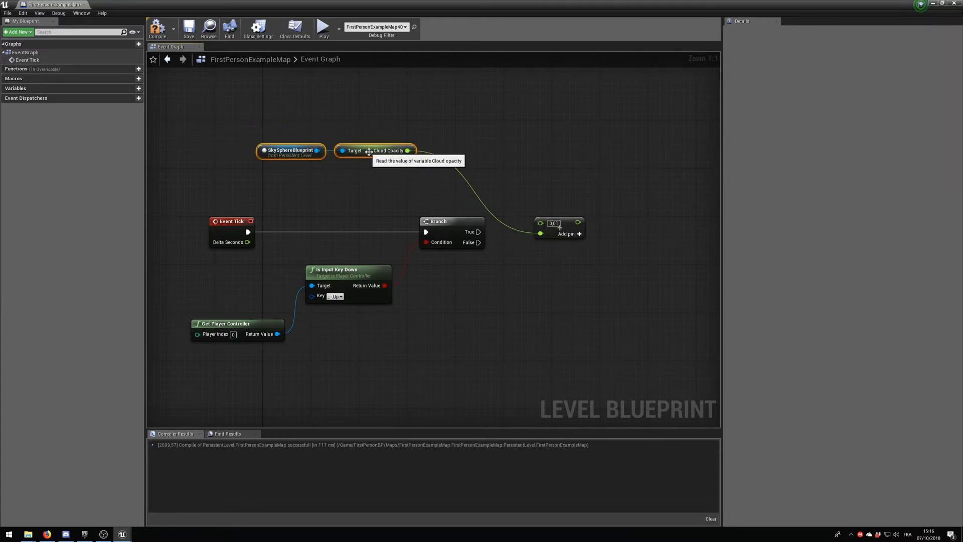
left_click_drag(368, 154, 506, 317)
left_click_drag(575, 178, 528, 322)
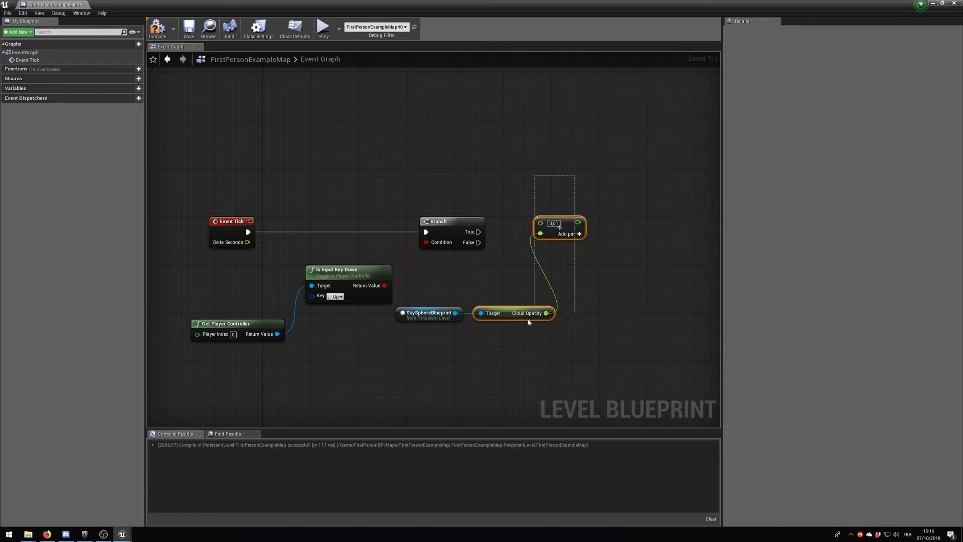
left_click(408, 314, "ctrl")
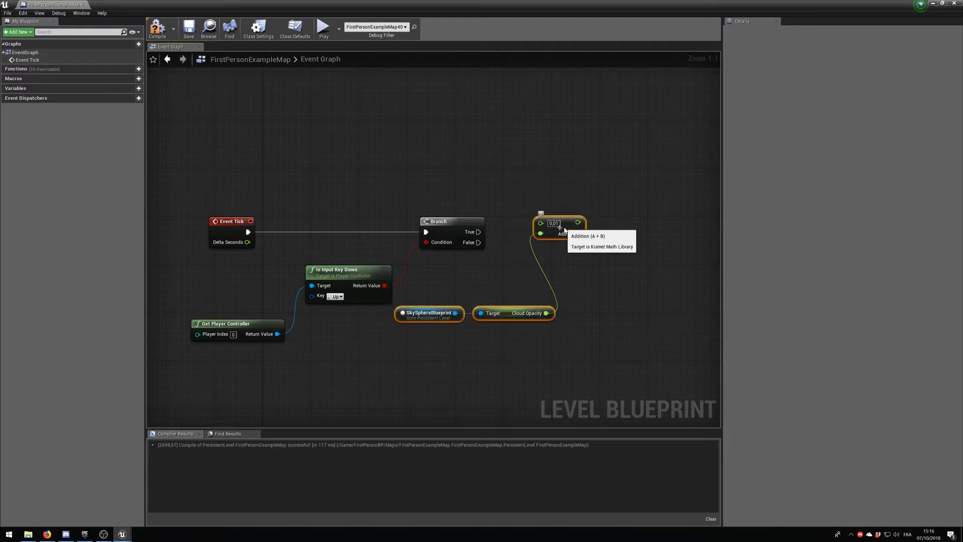
left_click_drag(565, 230, 571, 308)
right_click_drag(576, 268, 527, 238)
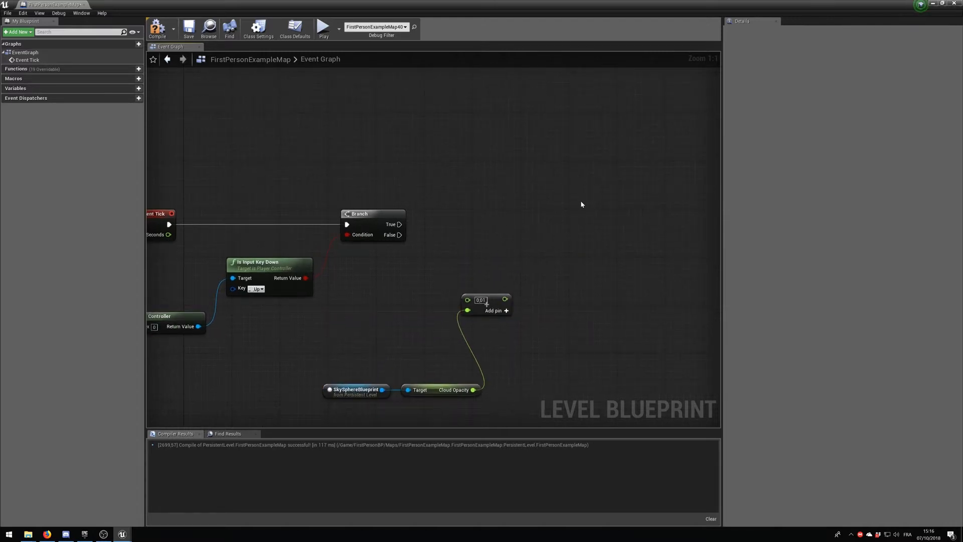
right_click(580, 203)
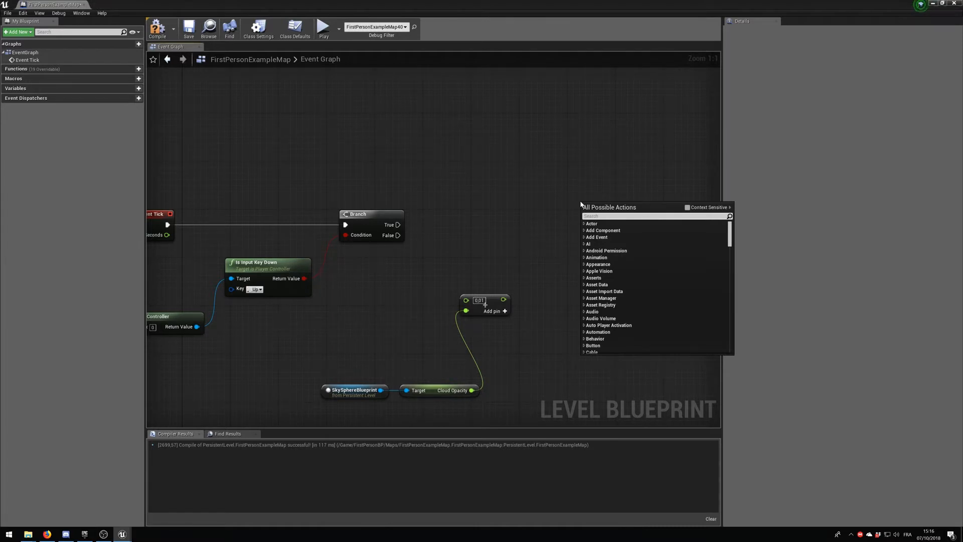
left_click(477, 241)
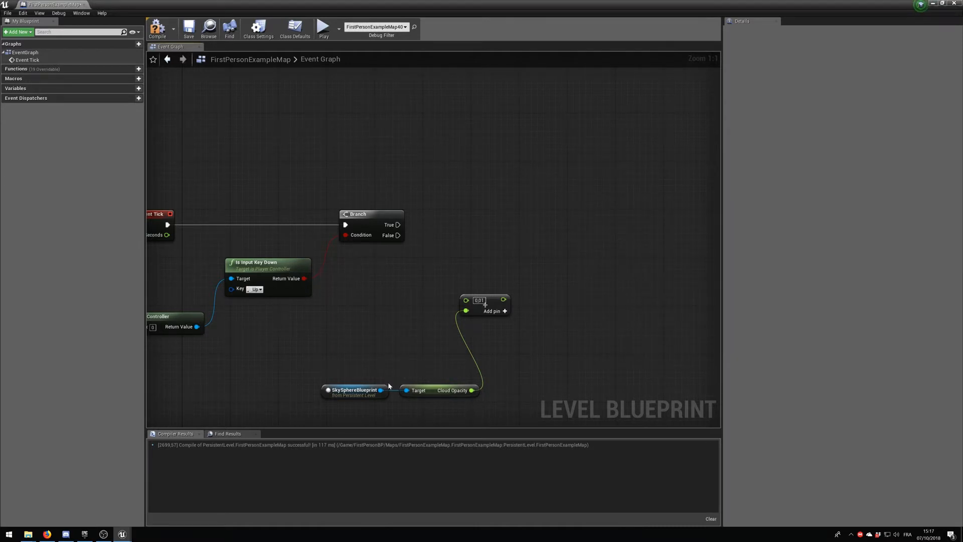
Add a Get Sky Material node from the SkySphereBlueprint reference
left_click_drag(381, 390, 482, 218)
type("s")
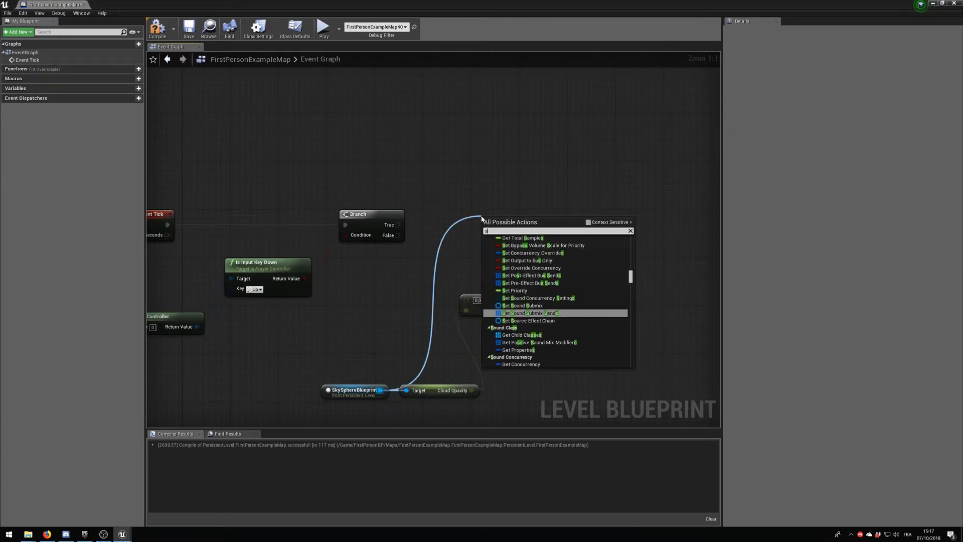
type("ky material")
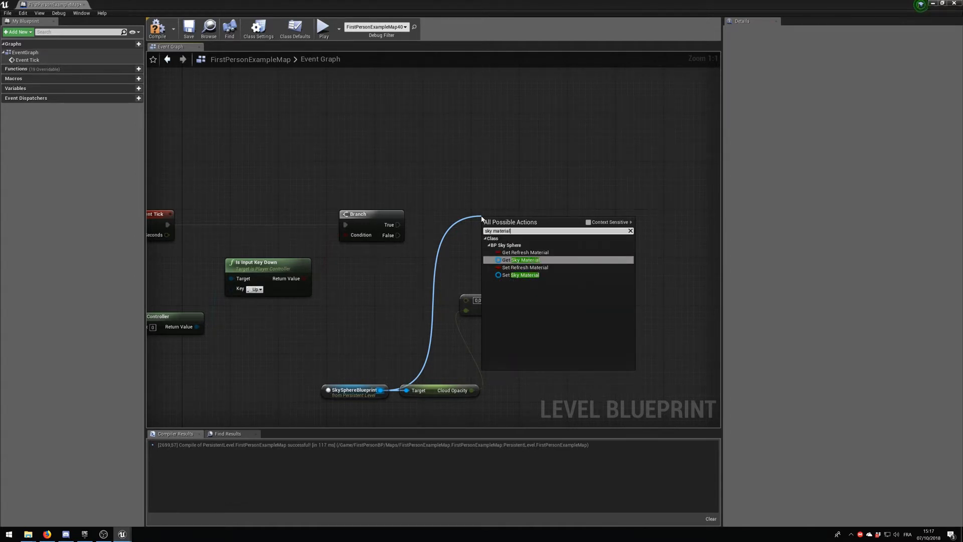
key("Return")
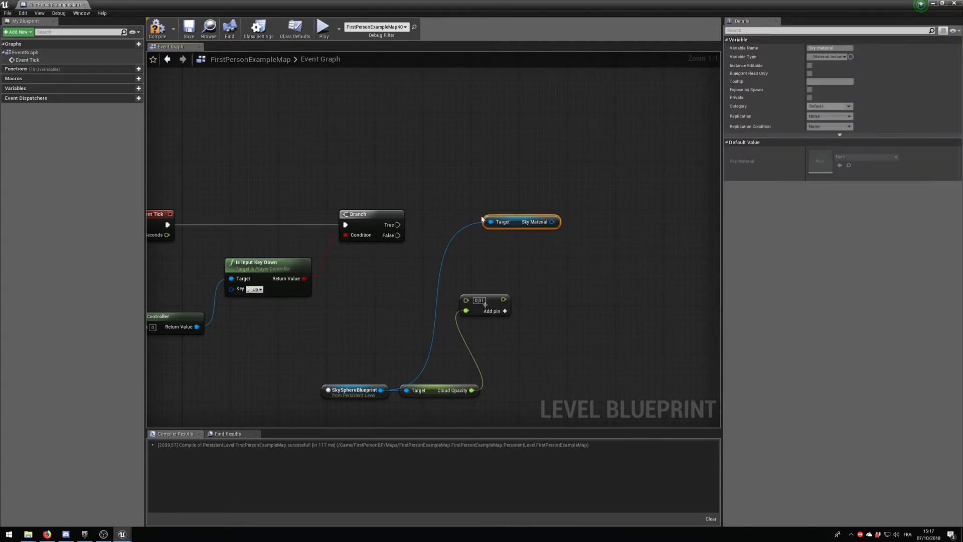
Place the Sky Material node above the addition node and add a Set Scalar Parameter Value node targeting Sky Material
left_click_drag(516, 219, 548, 210)
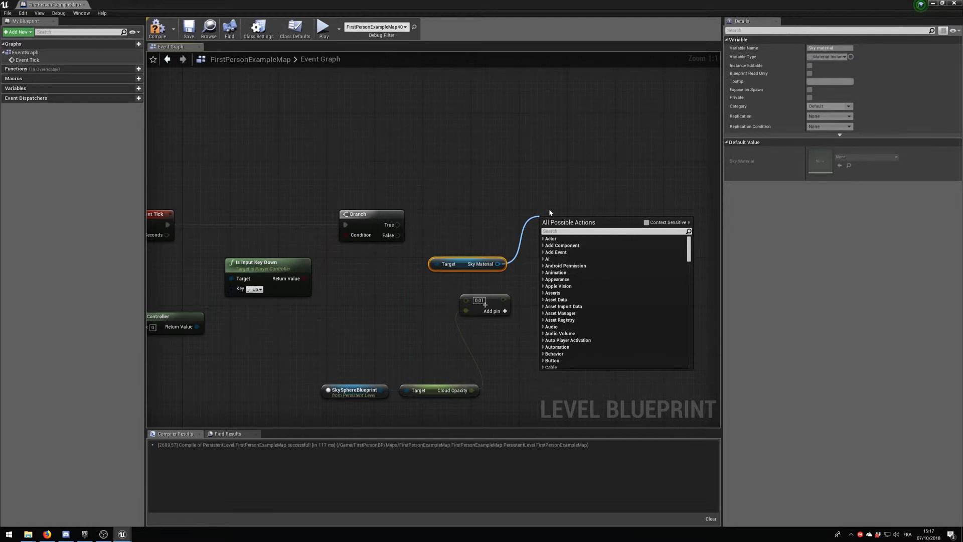
type("scalar")
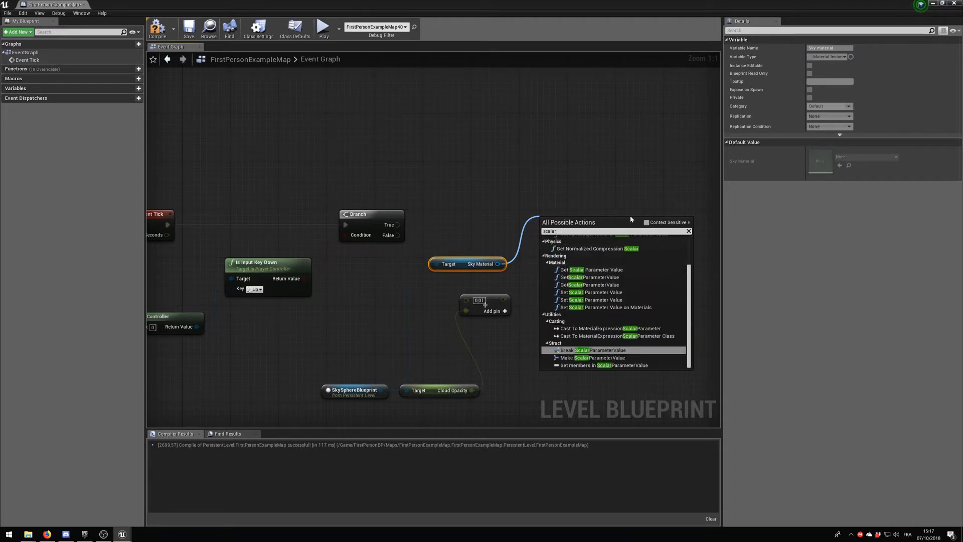
left_click(646, 223)
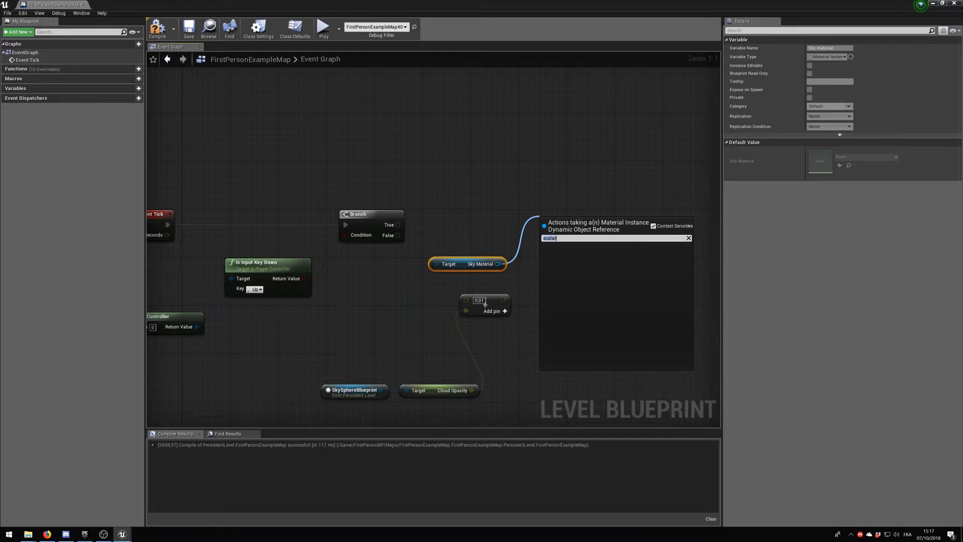
type("sca")
left_click(653, 226)
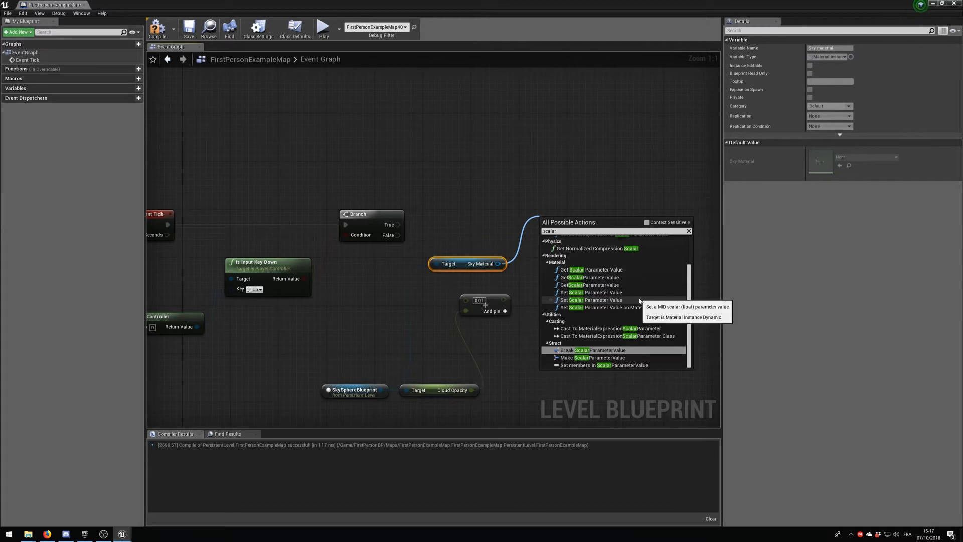
left_click(602, 299)
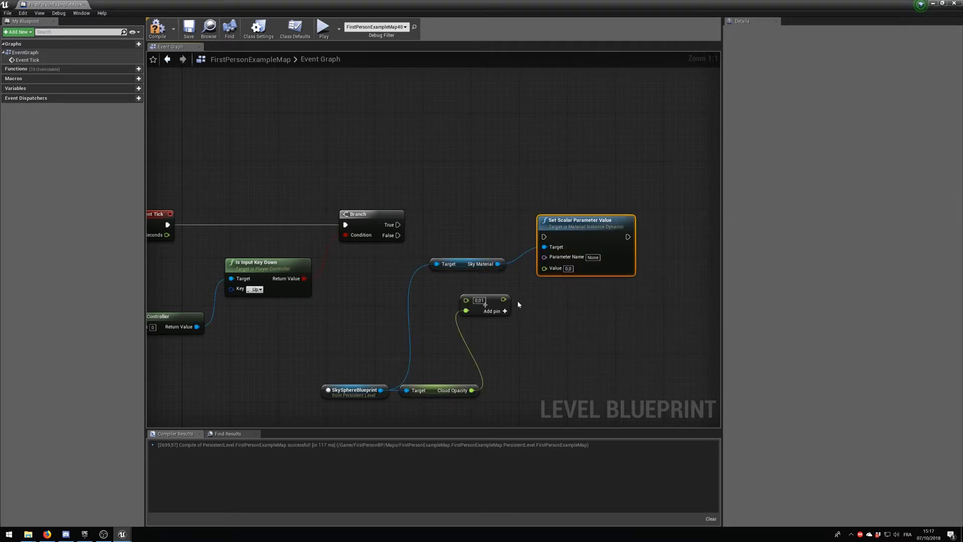
Connect the addition result and the Branch's True output to Set Scalar Parameter Value, and set its Parameter Name to "Cloud Opacity"
left_click_drag(502, 299, 542, 270)
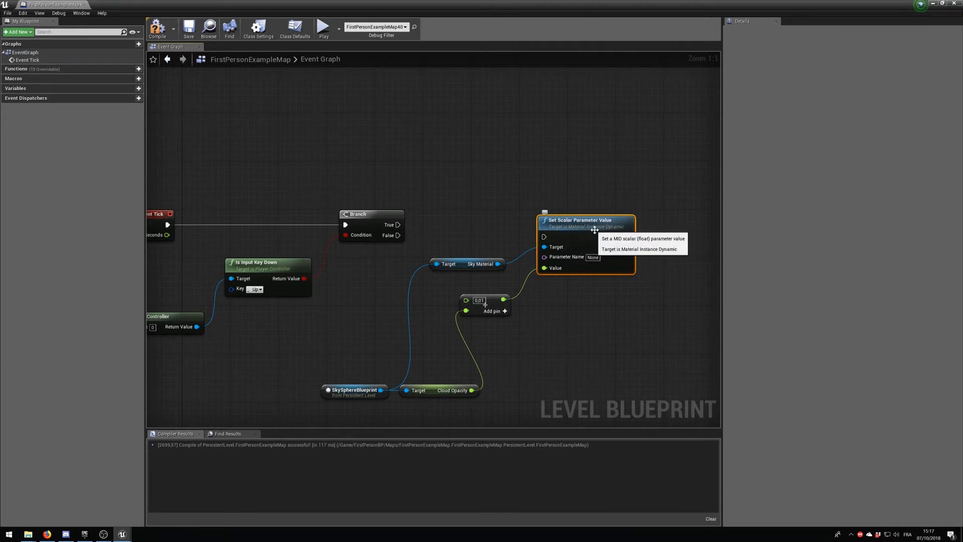
left_click_drag(544, 237, 399, 225)
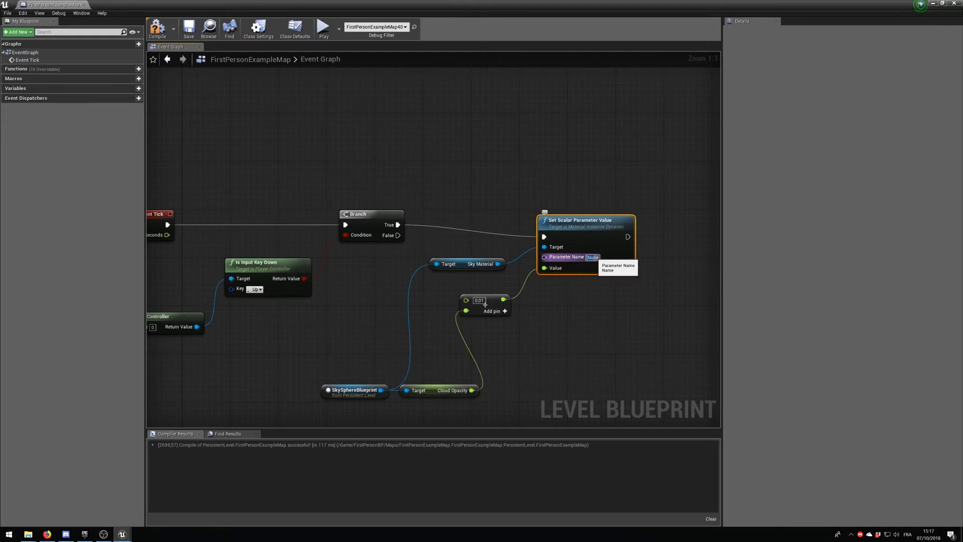
type("Cloud")
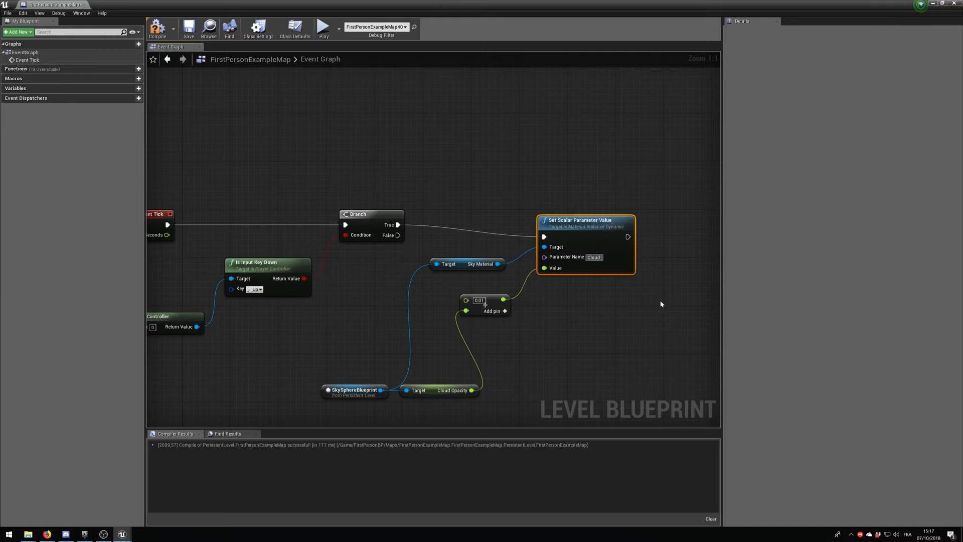
type(" Opacity")
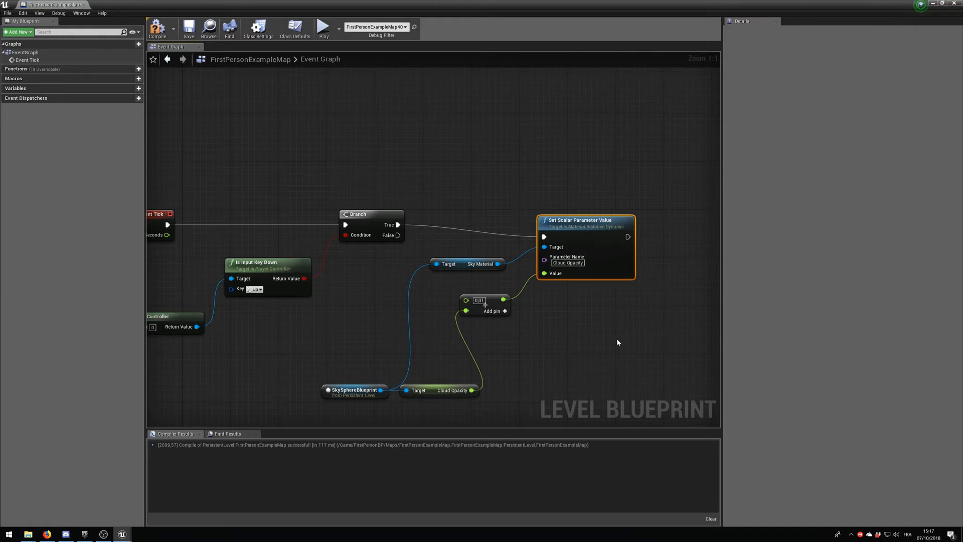
right_click_drag(596, 360, 740, 240)
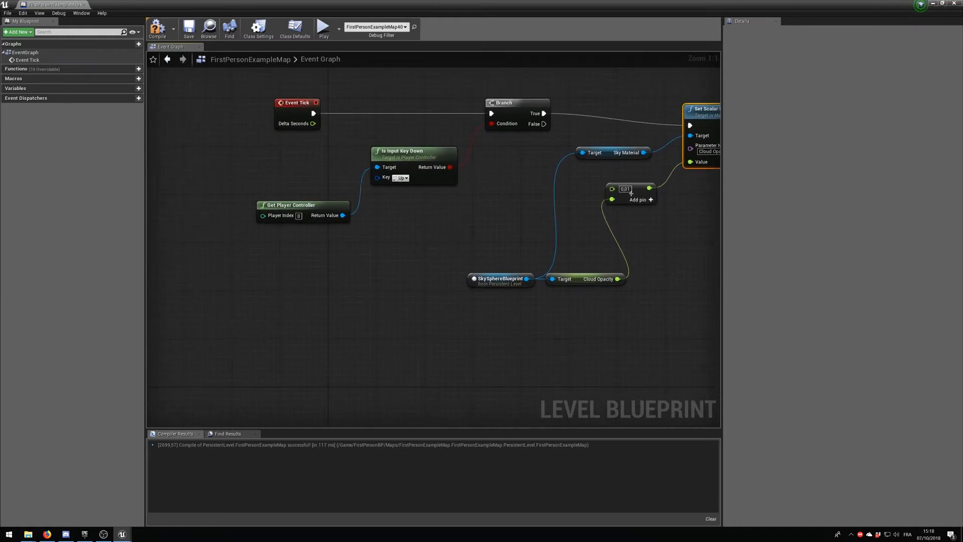
left_click(300, 120)
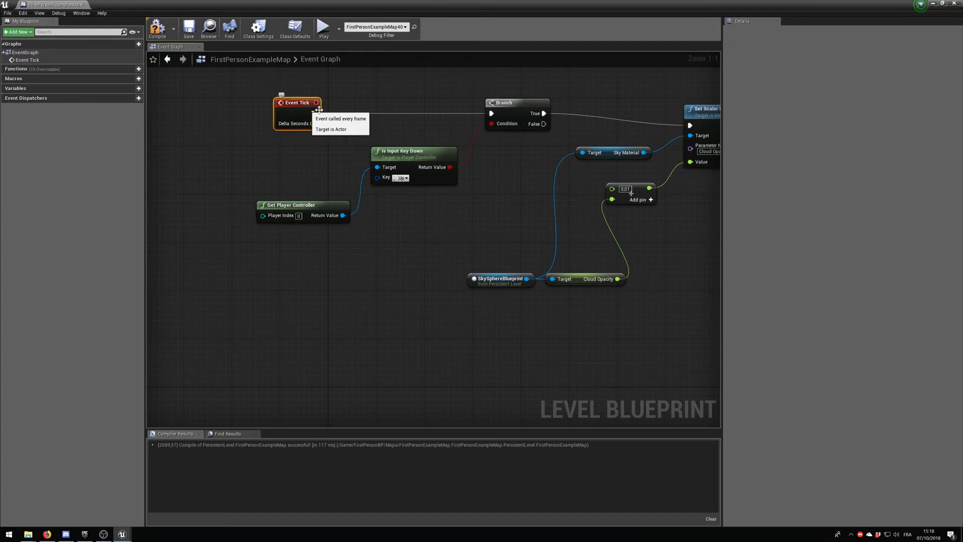
Raise the Set Scalar Parameter Value node slightly and add a Set Cloud Opacity node on its execution output
right_click_drag(454, 257, 317, 271)
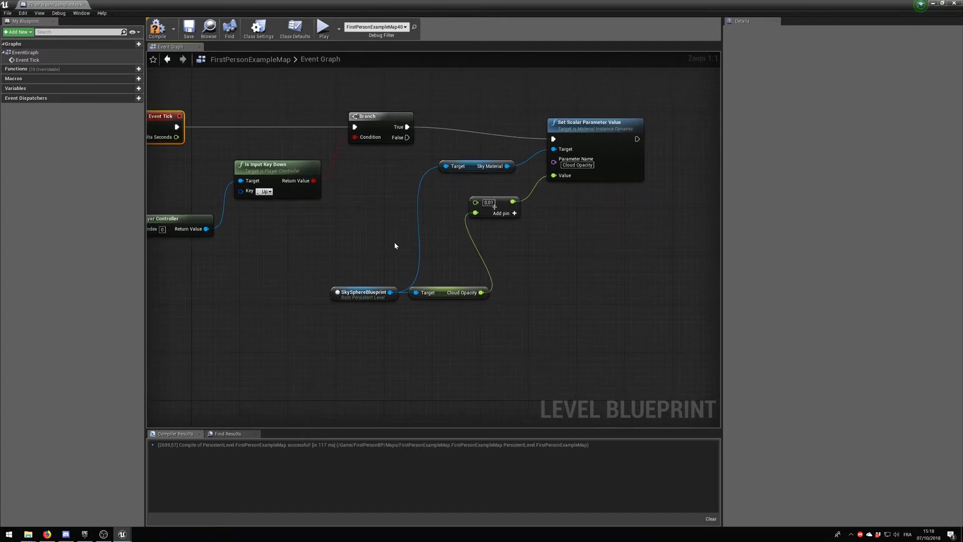
left_click_drag(614, 135, 613, 129)
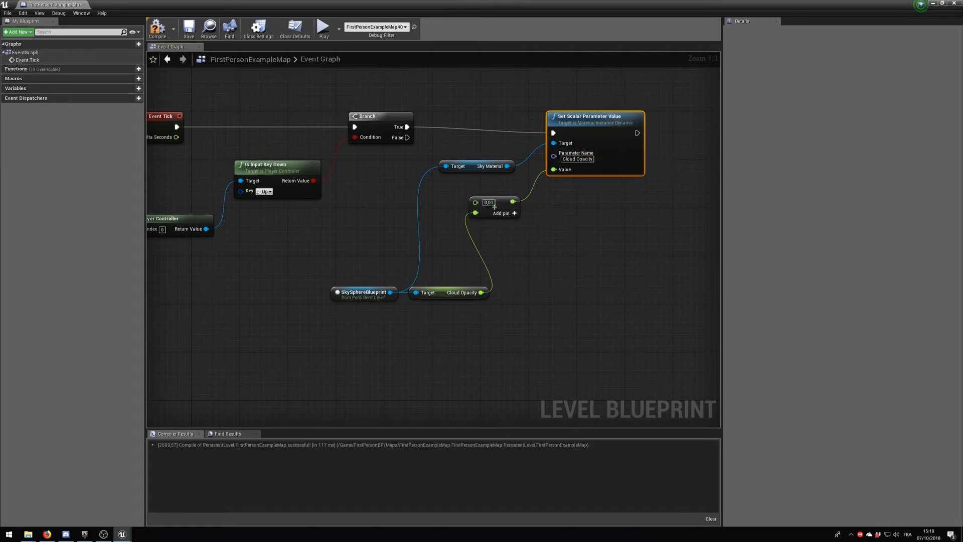
right_click_drag(573, 222, 464, 245)
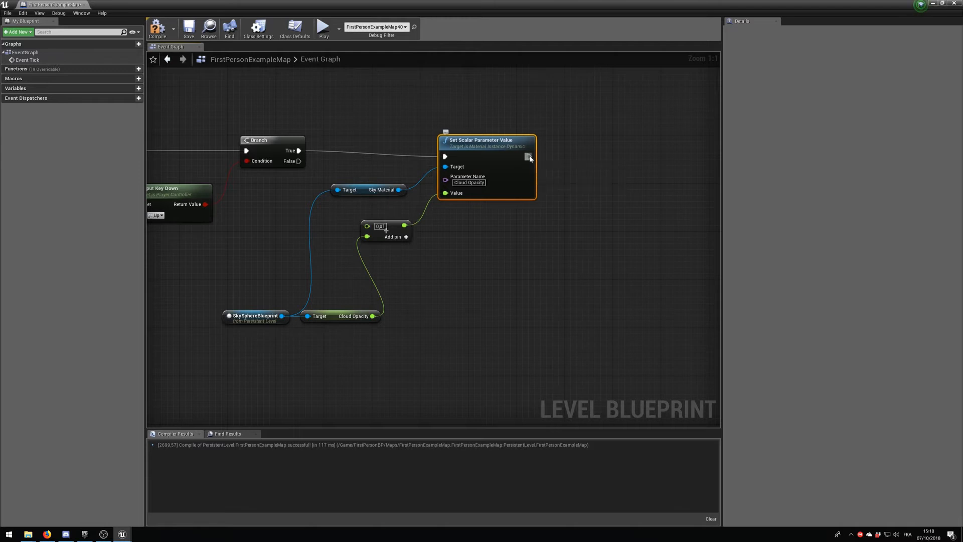
left_click_drag(529, 156, 572, 138)
type("set")
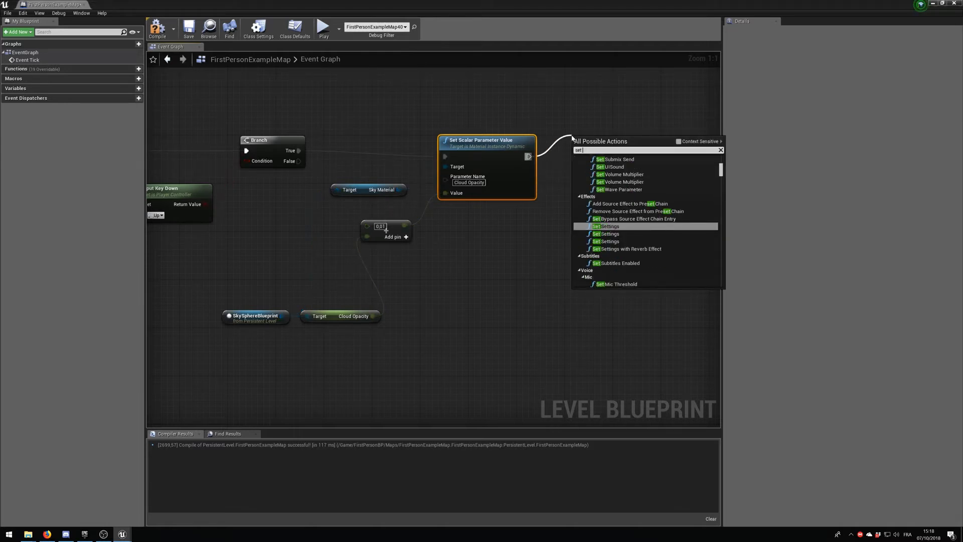
type(" s")
key("BackSpace")
type("cloud op")
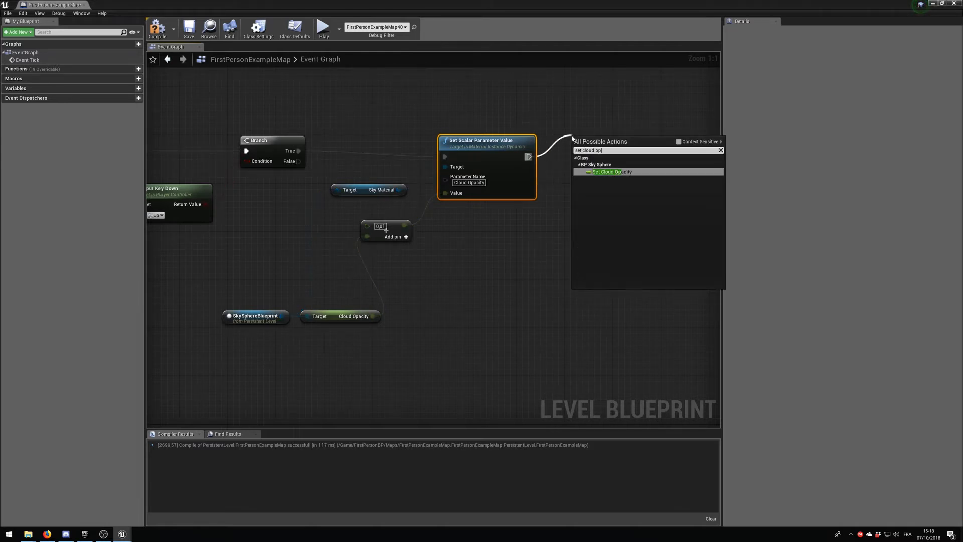
key("Return")
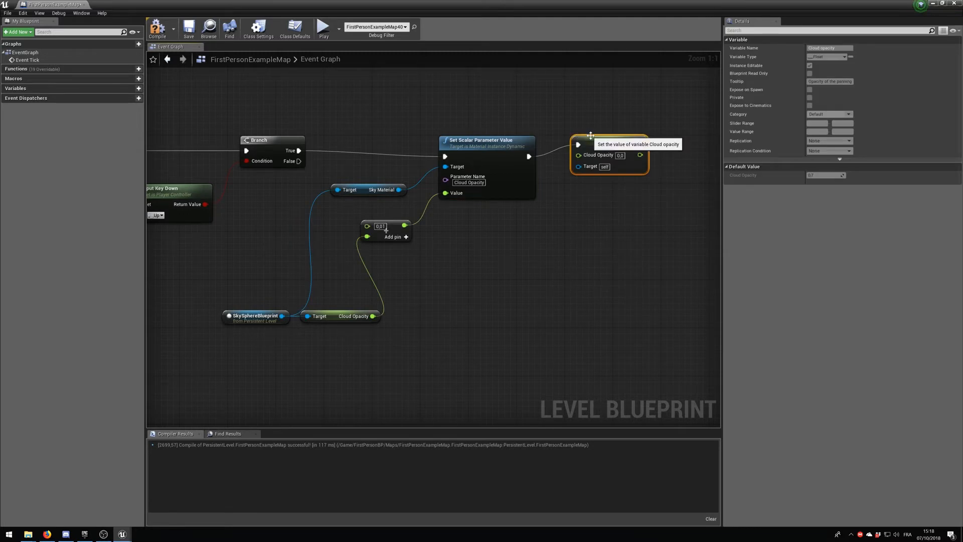
Connect the addition result to Cloud Opacity and SkySphereBlueprint to Target on the SET node, and compile the blueprint
left_click_drag(592, 138, 404, 226)
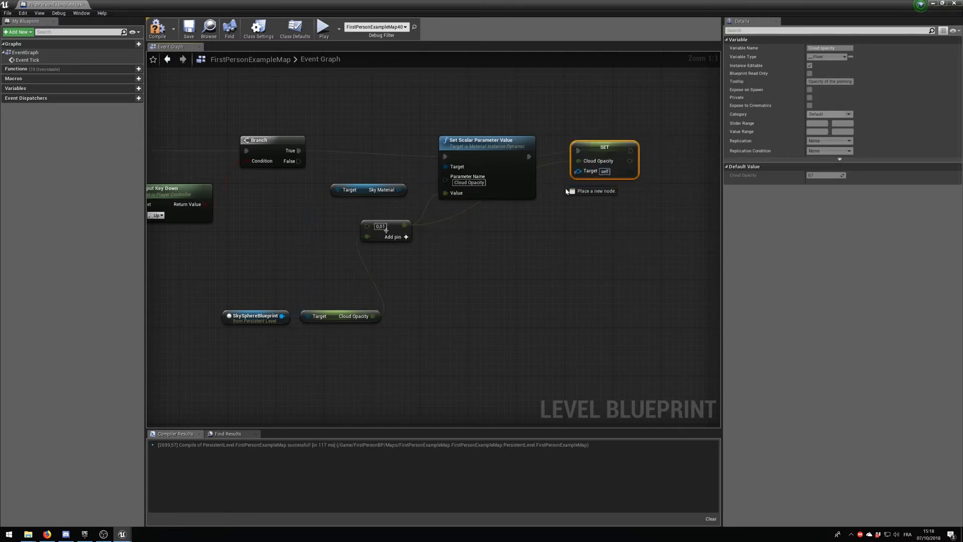
left_click_drag(578, 171, 282, 316)
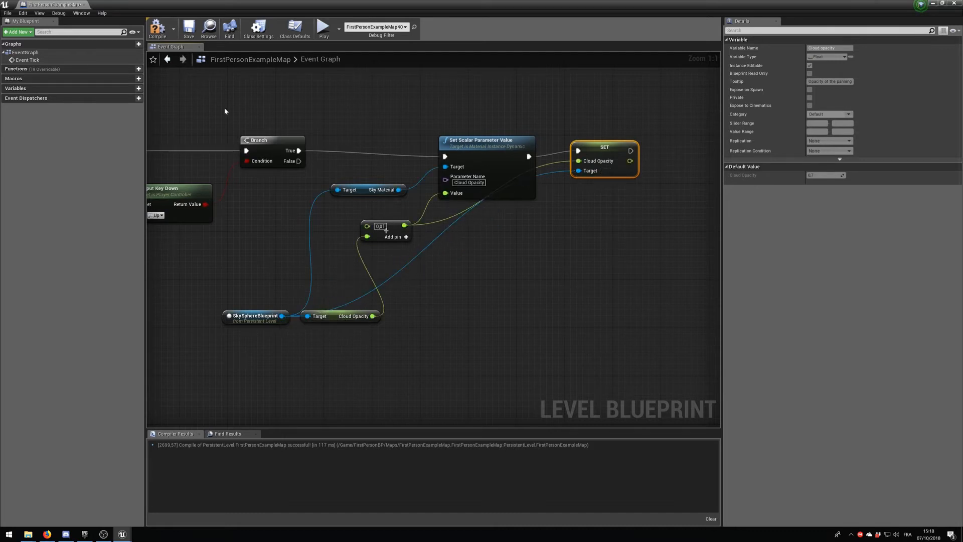
left_click(157, 30)
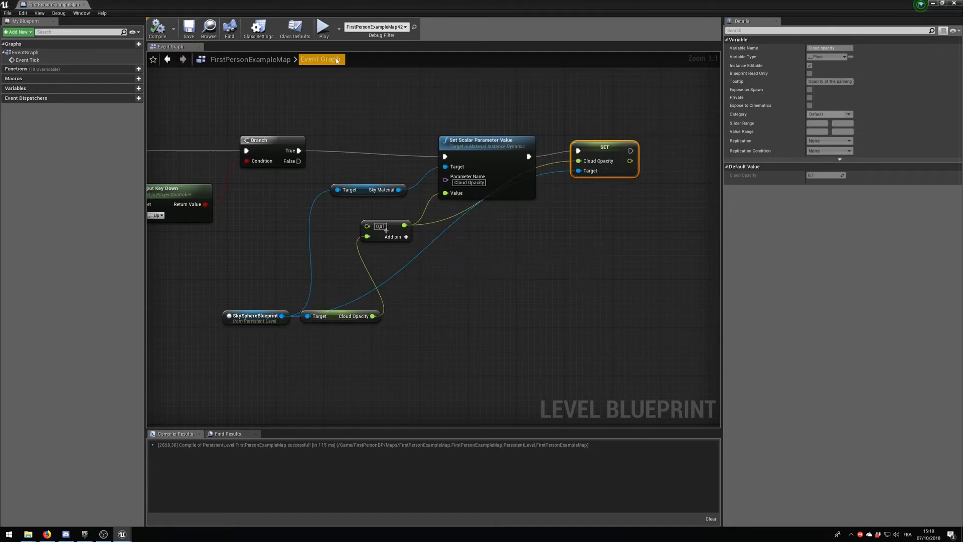
Play-test the level in the editor, walking forward while watching the sky's clouds, and end the session
left_click(935, 4)
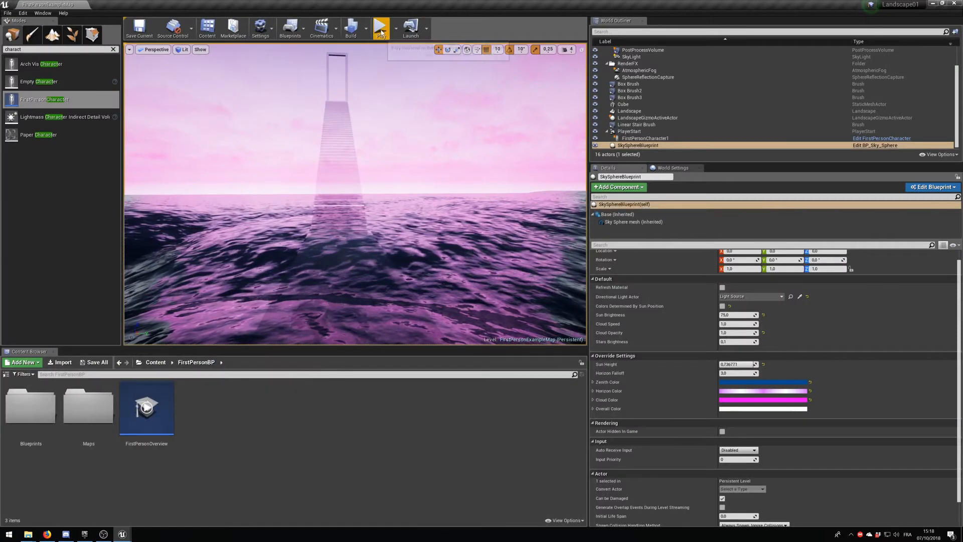
left_click(381, 27)
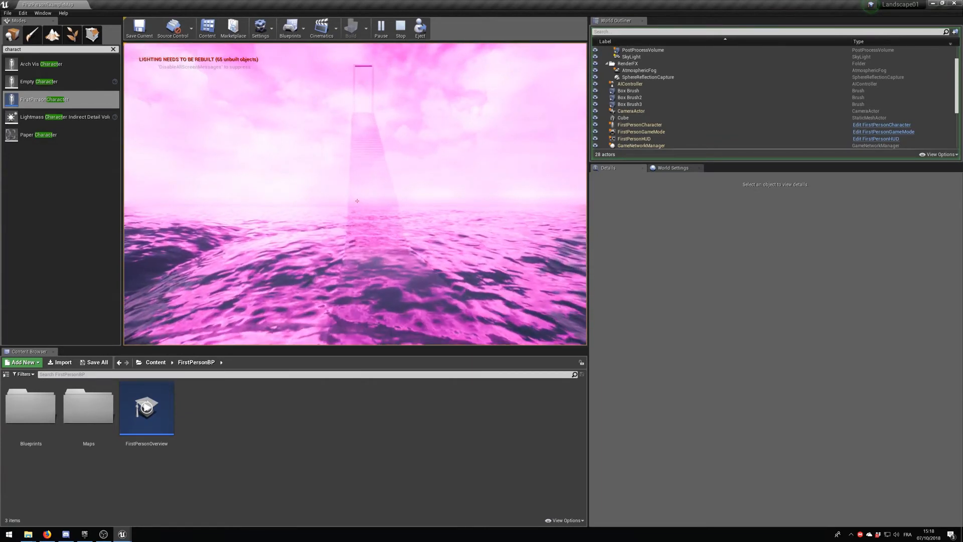
key("w")
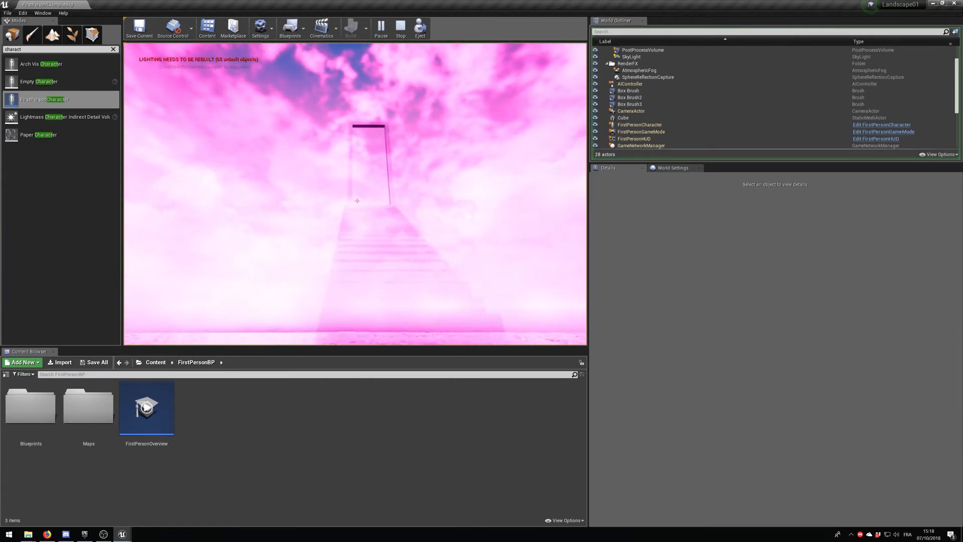
key("w")
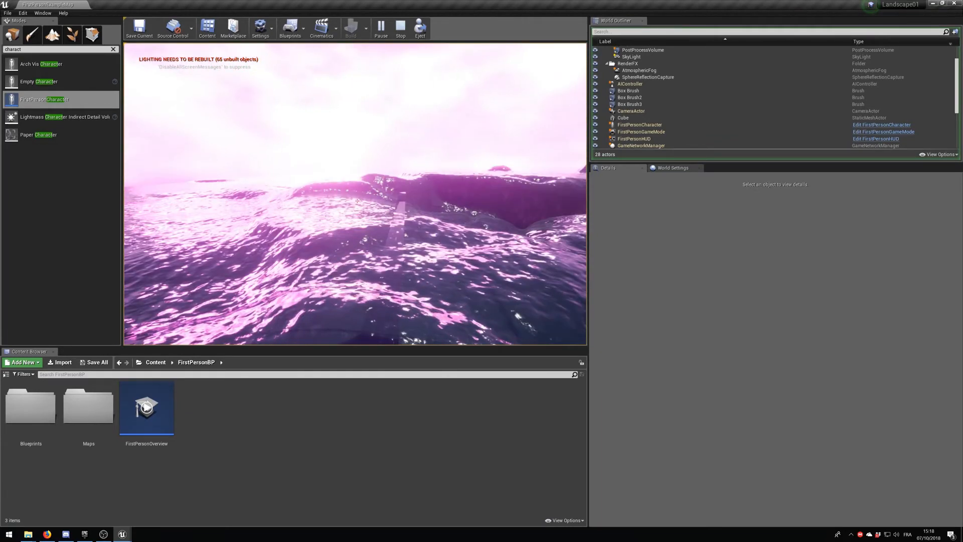
key("w")
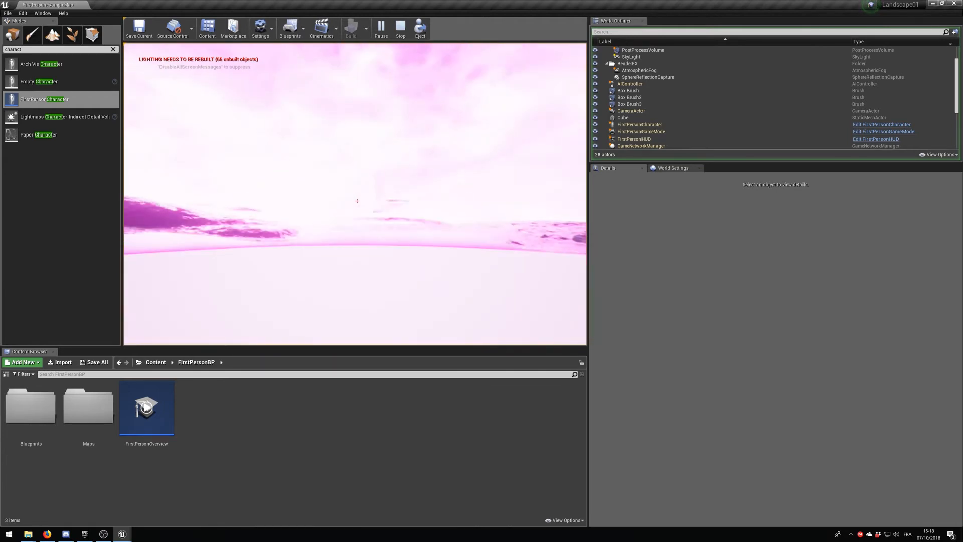
key("F11")
key("Escape")
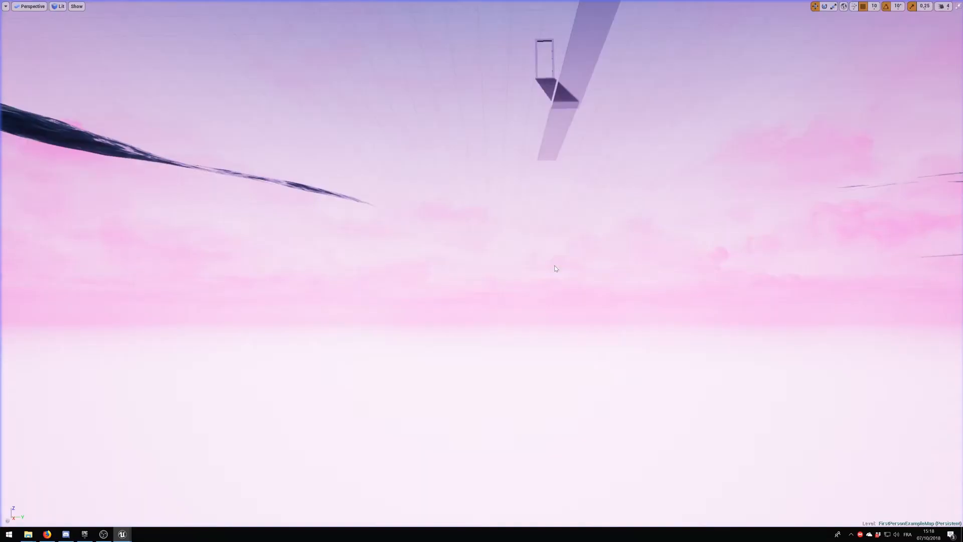
key("F11")
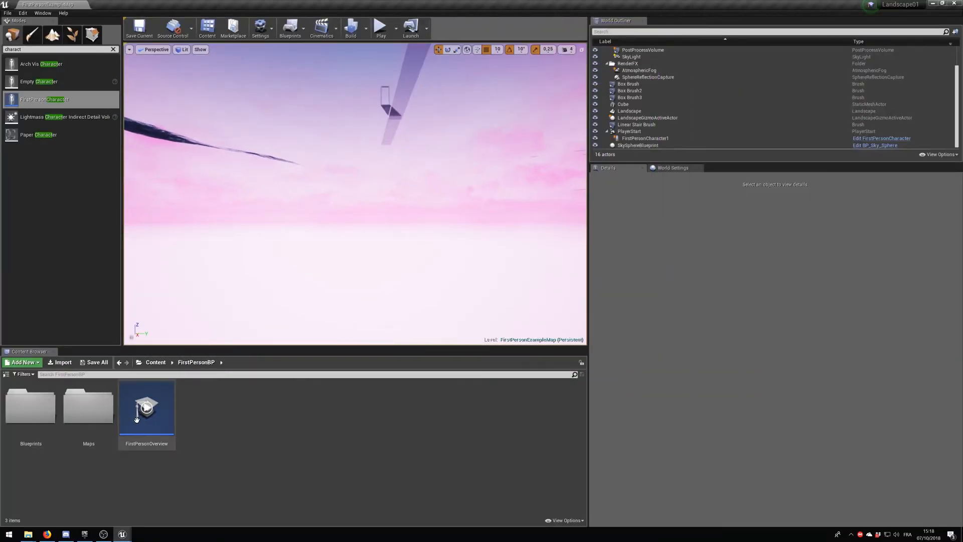
Reopen the Level Blueprint, move Get Player Controller and Is Input Key Down closer to the Branch, and move Event Tick farther from it
left_click(290, 31)
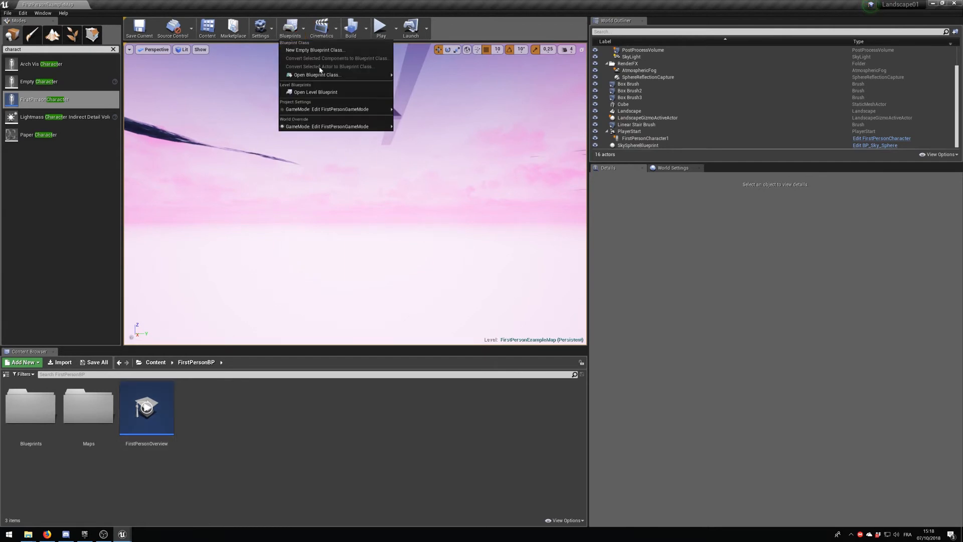
left_click(322, 92)
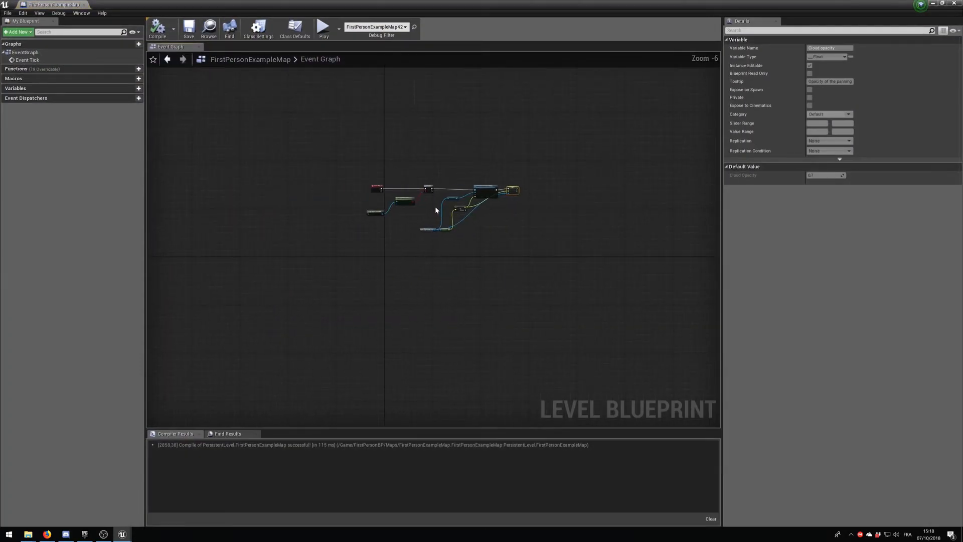
scroll(435, 210, "up", 5)
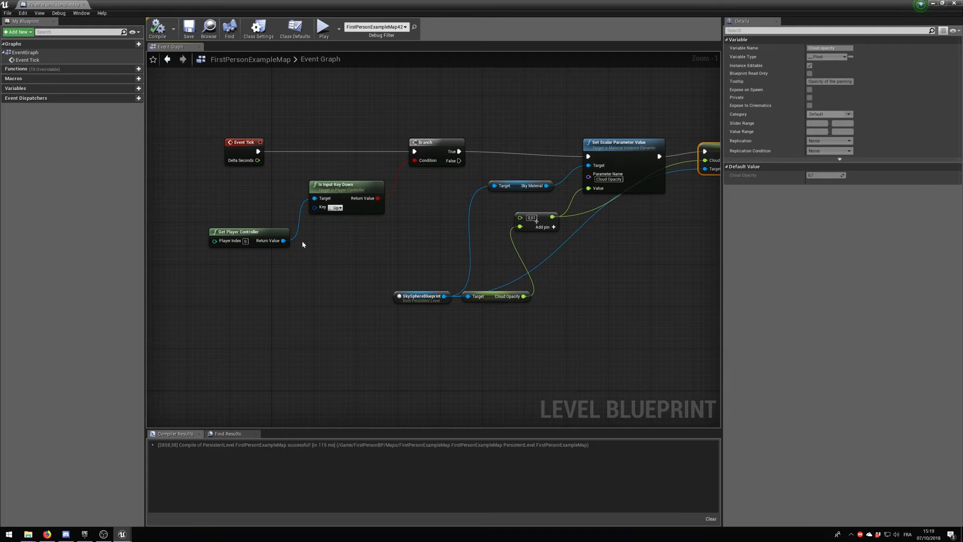
left_click_drag(353, 236, 264, 201)
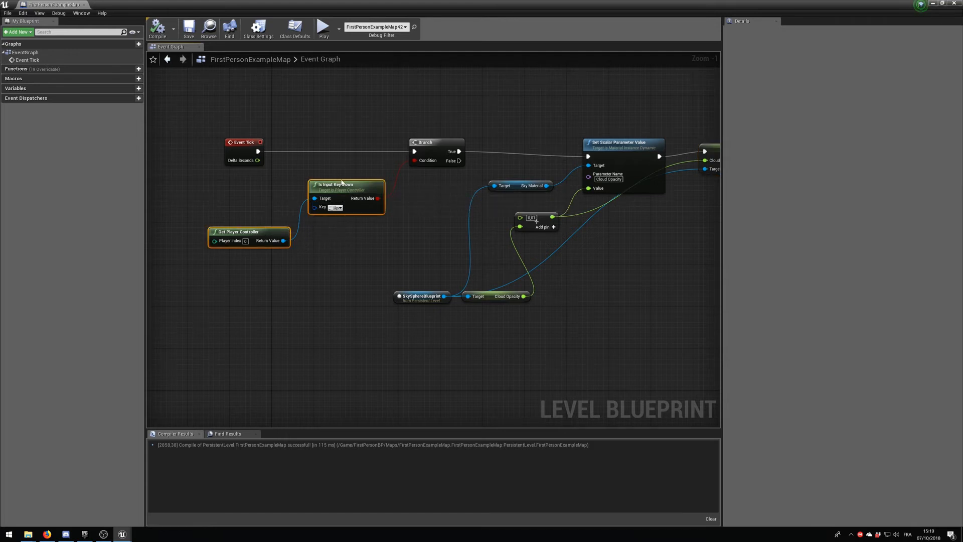
left_click_drag(342, 182, 363, 183)
left_click(400, 366)
right_click_drag(671, 371, 558, 354)
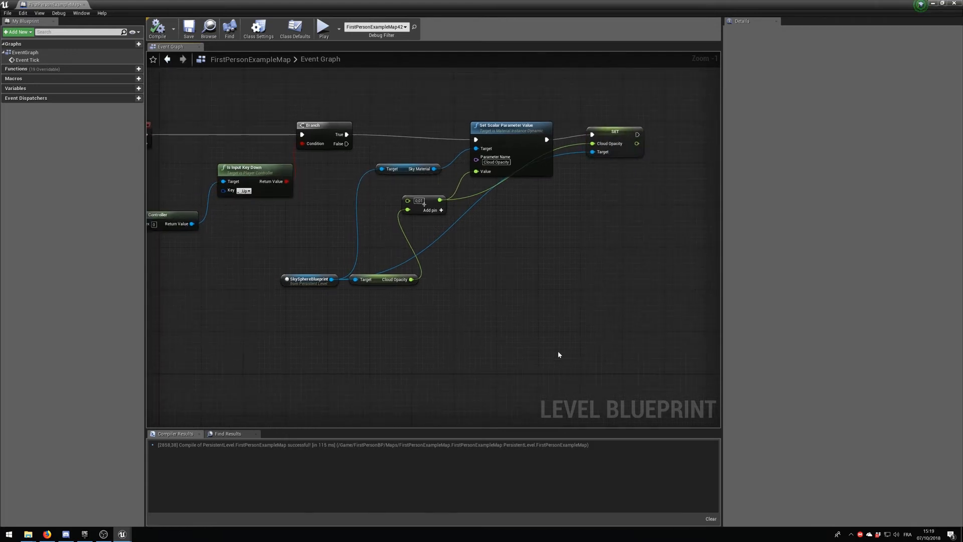
left_click_drag(436, 248, 260, 186)
left_click(241, 297)
right_click_drag(241, 297, 374, 318)
left_click_drag(266, 148, 230, 149)
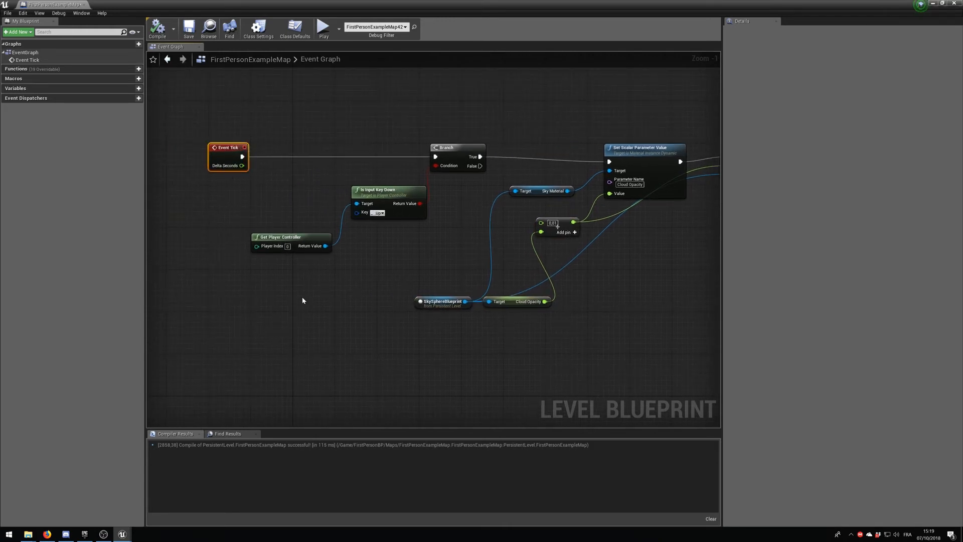
right_click_drag(348, 353, 283, 312)
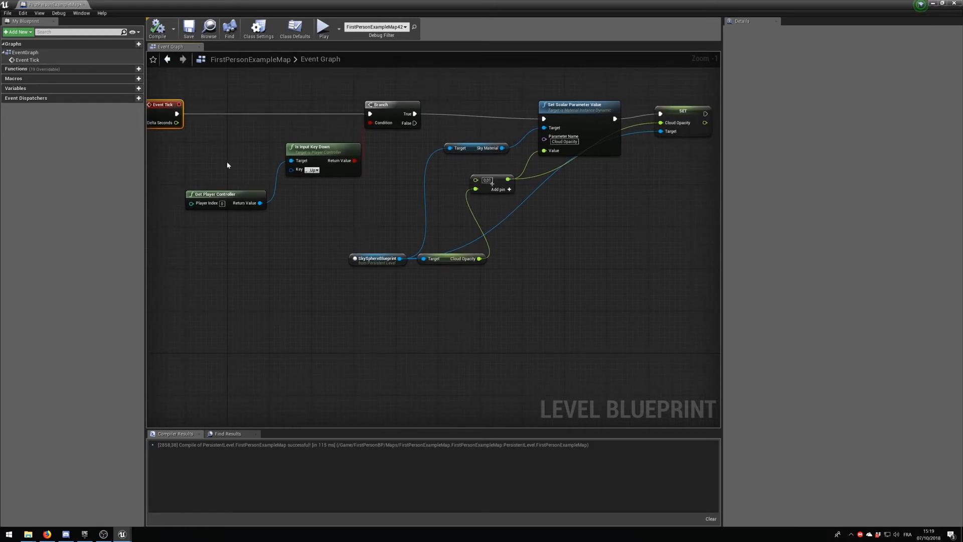
Insert a Sequence node between Event Tick and the Branch, with Then 0 feeding the Branch
right_click(209, 97)
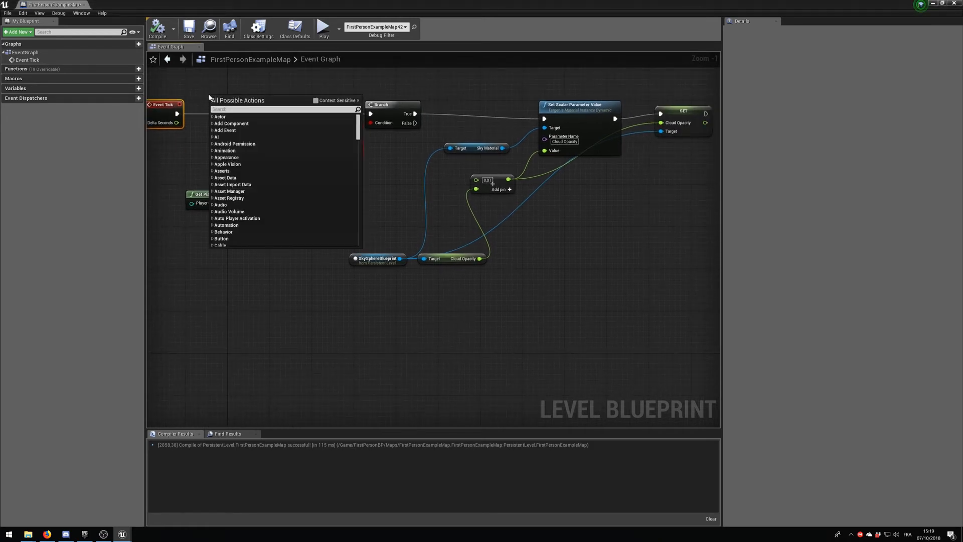
type("sequence")
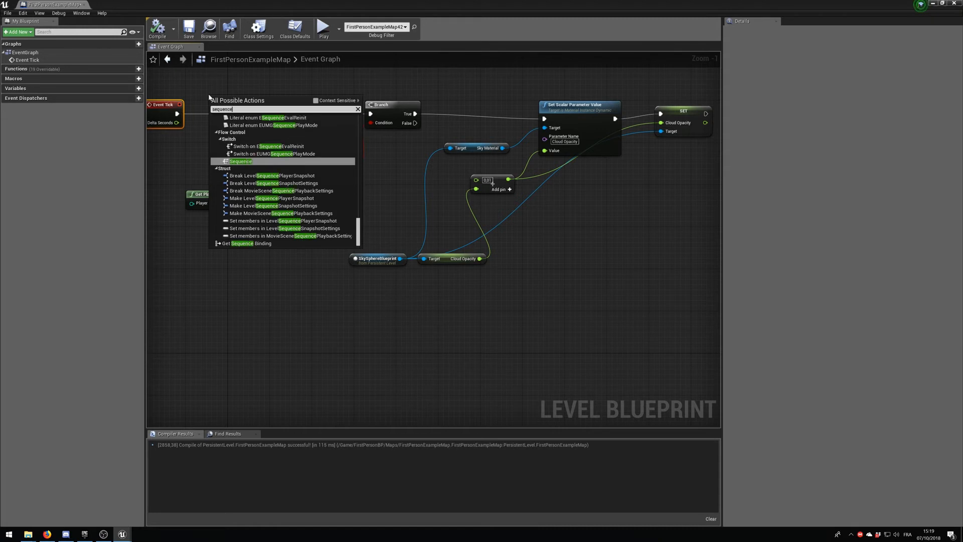
left_click(230, 162)
right_click_drag(192, 121, 253, 130)
left_click_drag(244, 142, 166, 139)
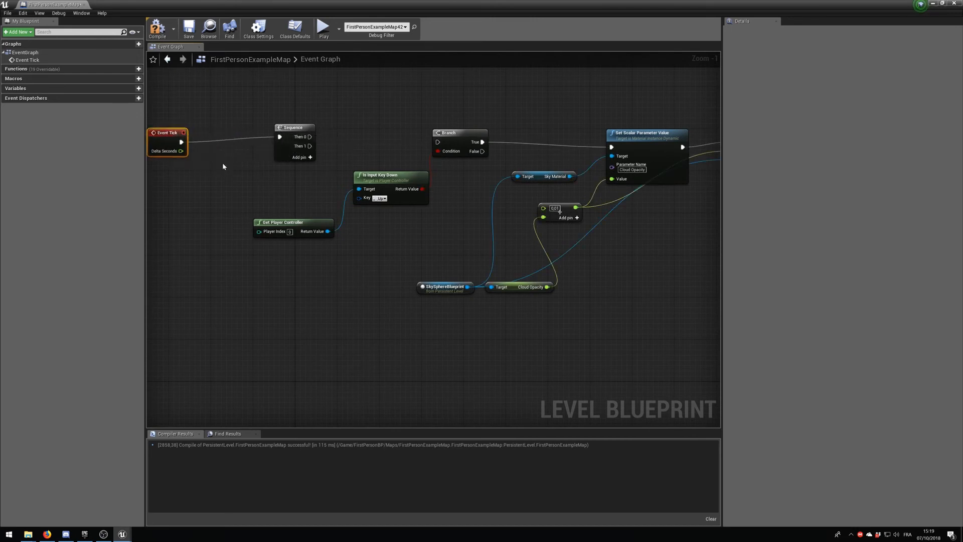
right_click_drag(225, 197, 236, 197)
left_click_drag(321, 137, 450, 142)
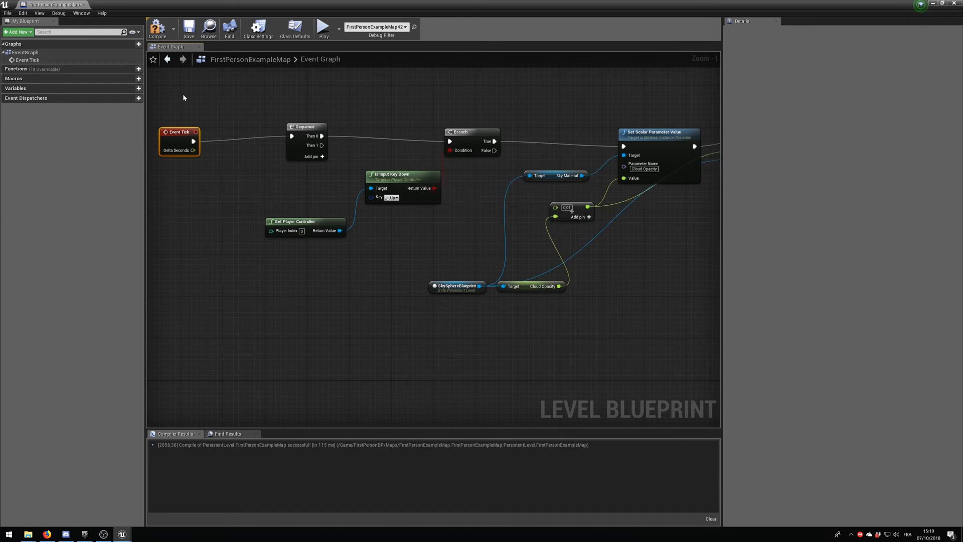
left_click_drag(306, 132, 233, 137)
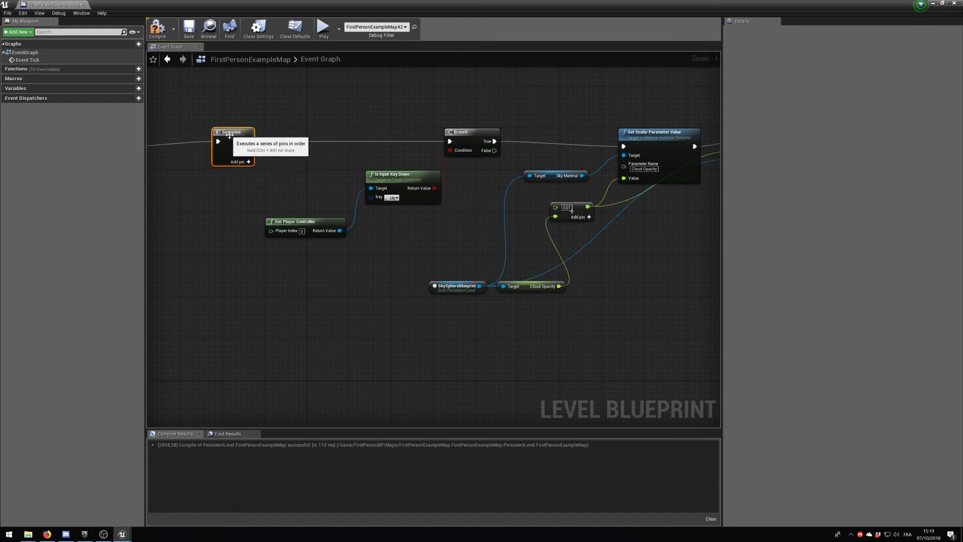
Duplicate the Branch node chain below the original and connect the Sequence's Then 1 output to the copied Branch
scroll(233, 244, "down", 2)
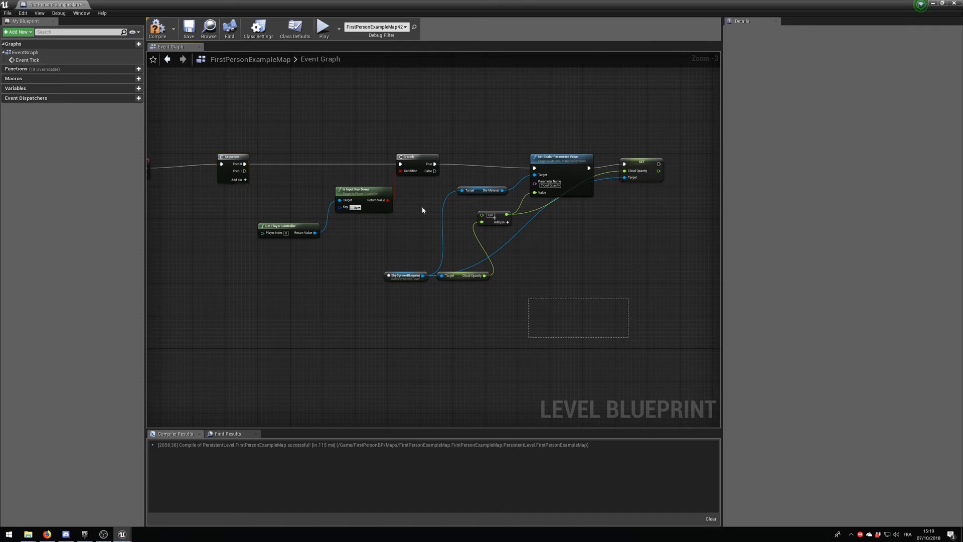
left_click_drag(423, 210, 295, 135)
right_click_drag(326, 296, 331, 167)
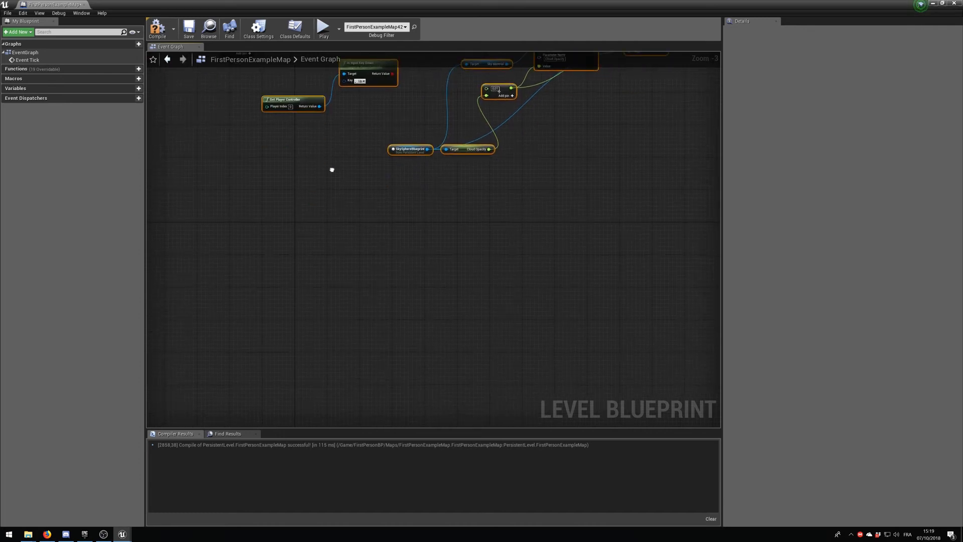
key("ctrl+c")
key("ctrl+v")
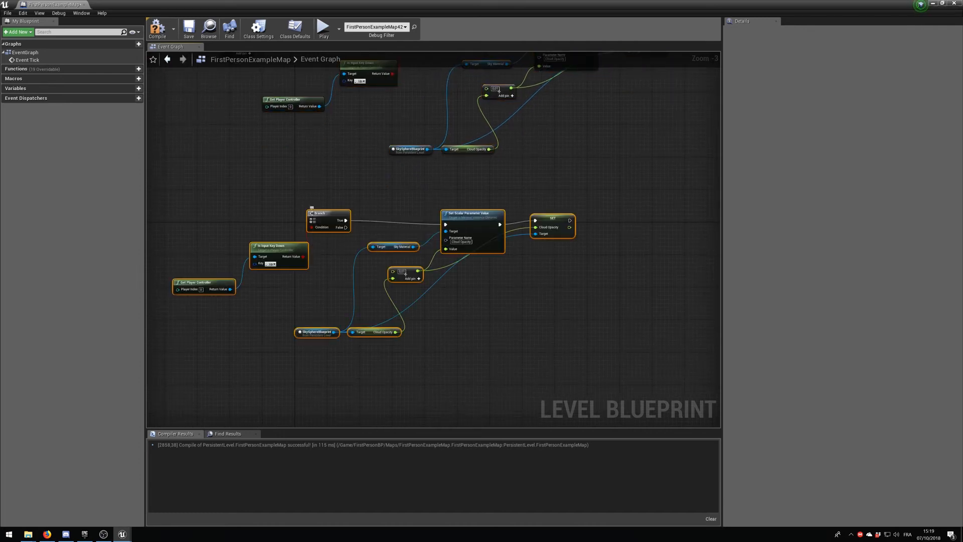
left_click_drag(309, 220, 312, 324)
left_click(242, 273)
Set the key of the copied Is Input Key Down node to the keyboard Down key
scroll(346, 316, "up", 3)
left_click(367, 285)
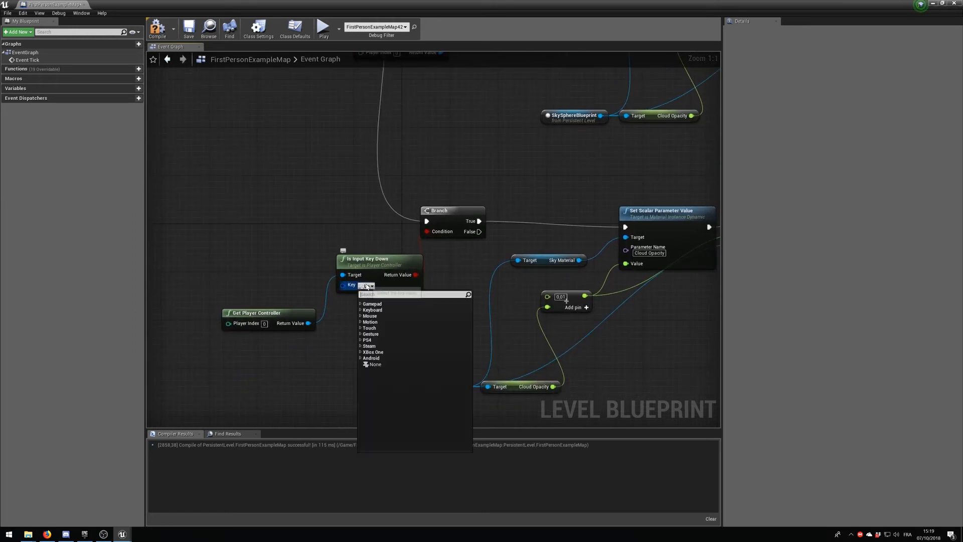
type("down")
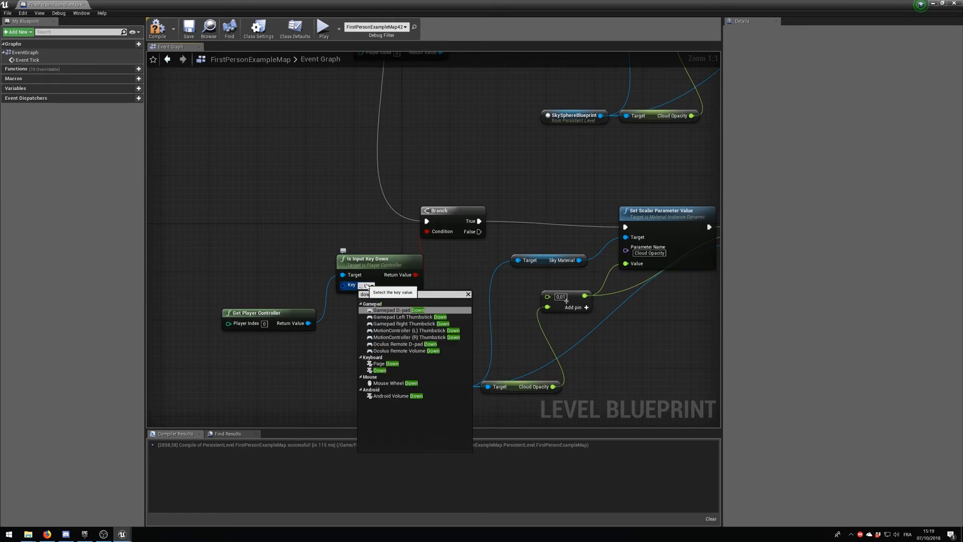
left_click(377, 370)
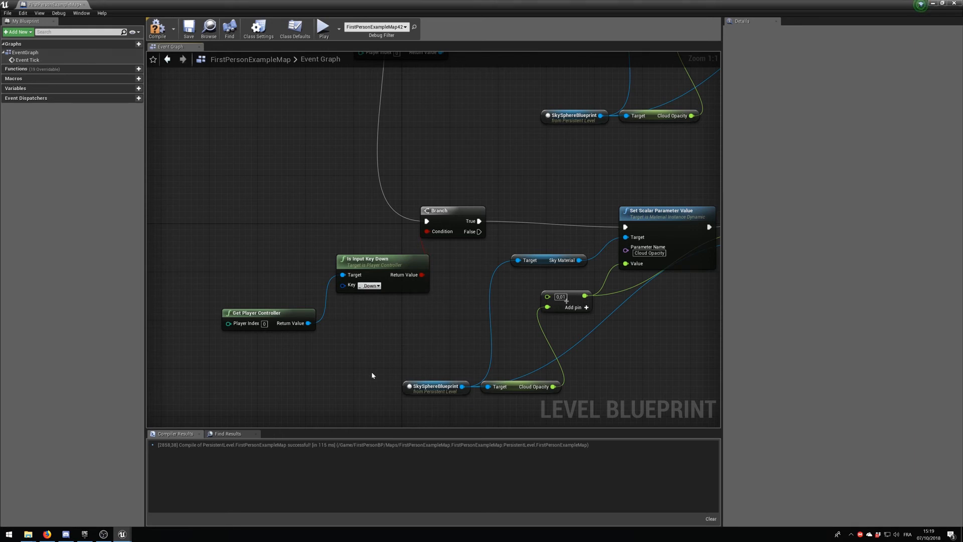
right_click_drag(368, 344, 301, 319)
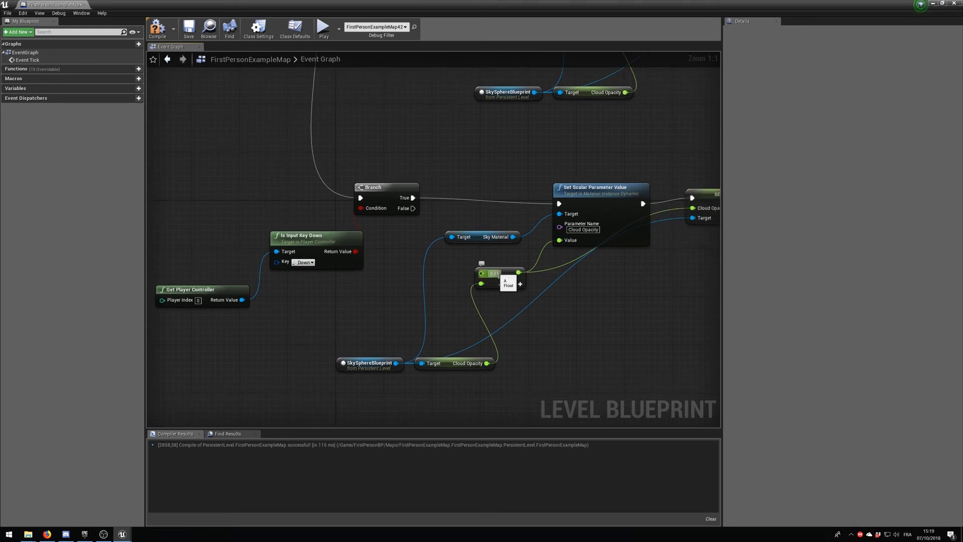
Replace the Addition node in the Down-key chain with a float subtraction node
left_click(503, 274)
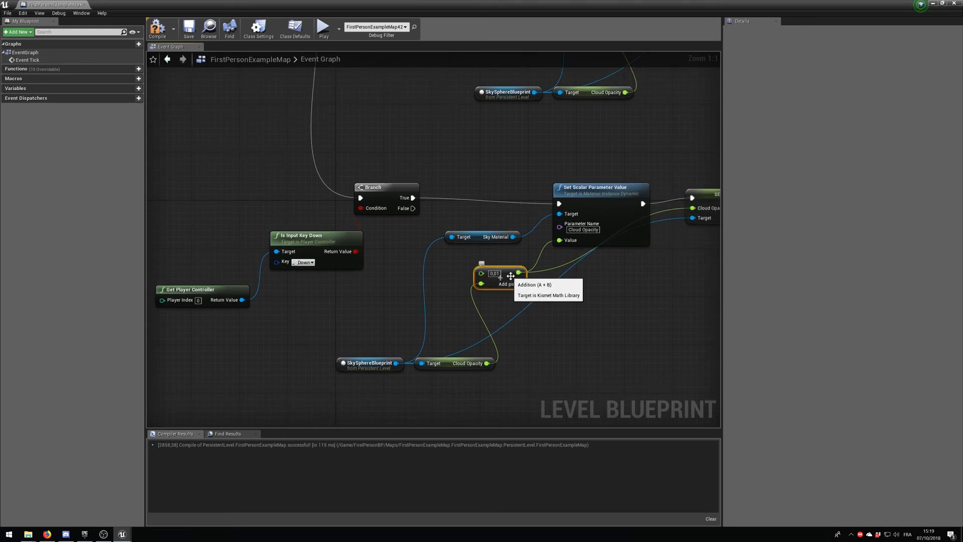
key("Delete")
right_click(494, 271)
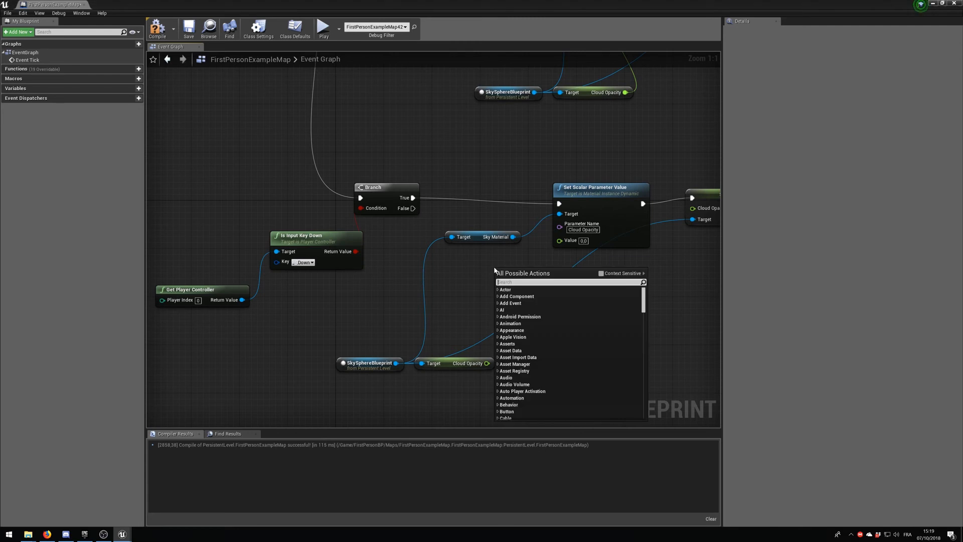
type("-")
left_click(579, 368)
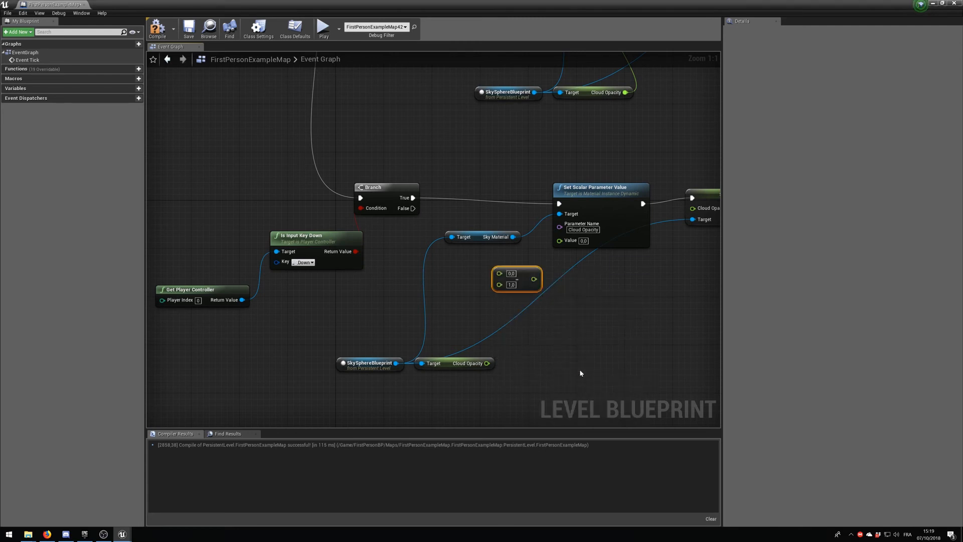
Subtract 0.01 from the lower chain's Cloud Opacity, feed the result into Set Scalar Parameter Value and the SET node, and compile
mouse_move(486, 358)
left_mouse_down()
mouse_move(498, 276)
mouse_move(488, 364)
left_mouse_up()
left_click(498, 273)
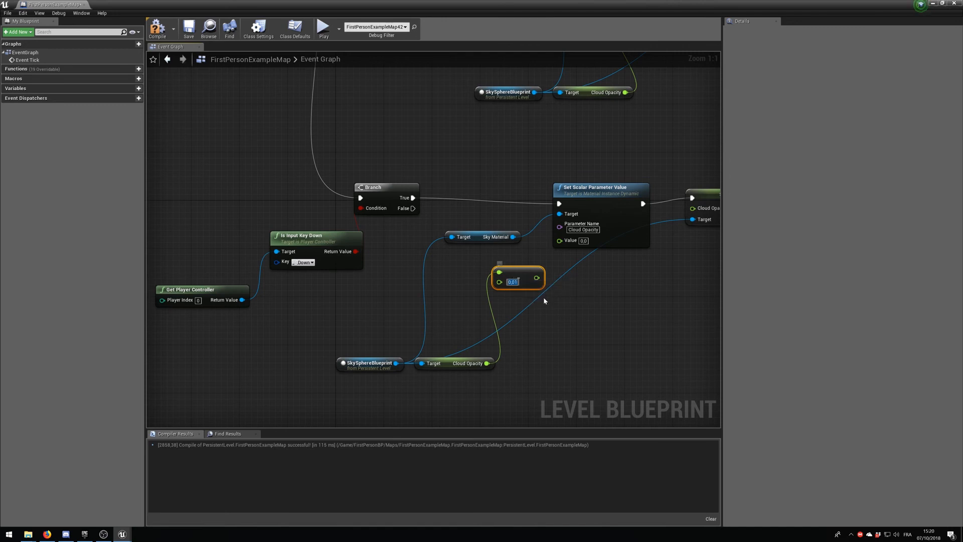
left_click_drag(537, 272, 559, 240)
right_click_drag(589, 304, 487, 308)
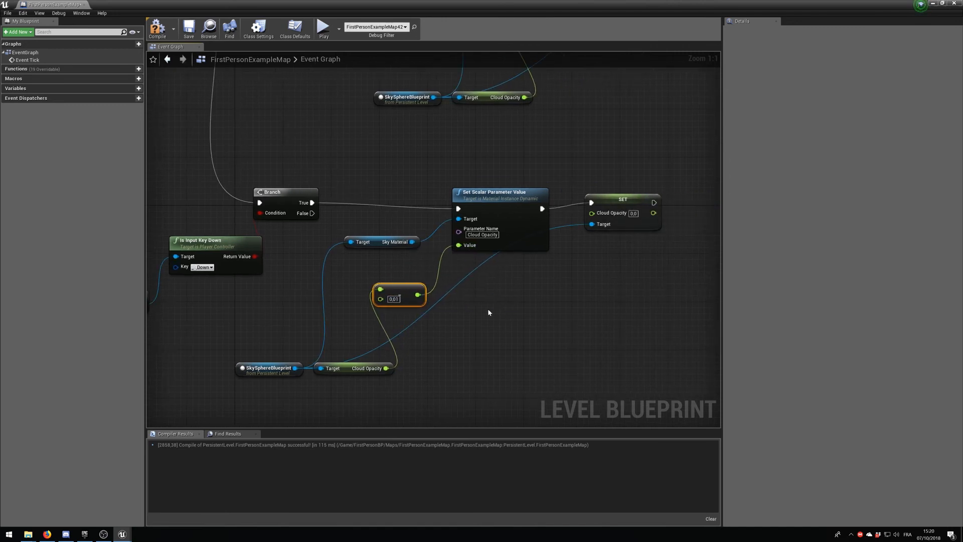
left_click_drag(417, 298, 592, 213)
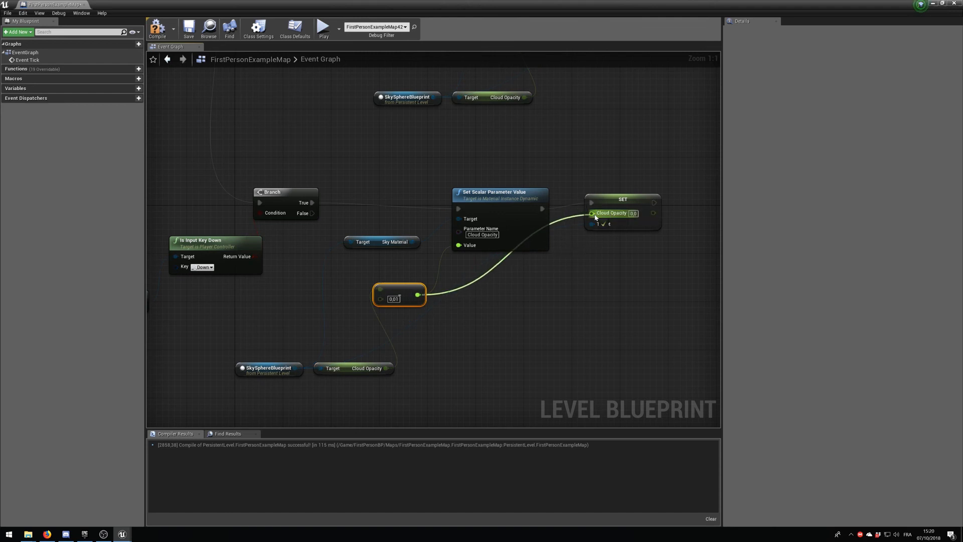
left_click(157, 28)
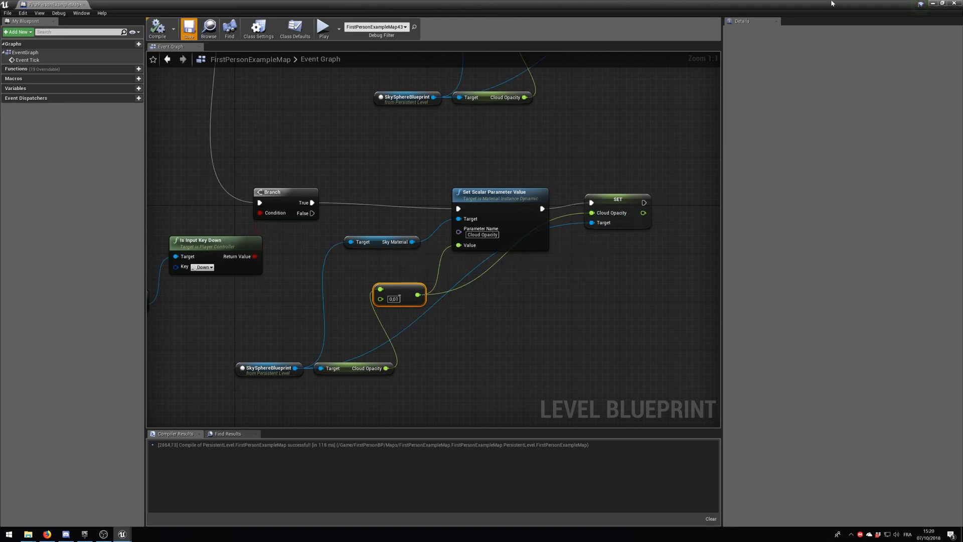
Return to the level editor, play the level to test the cloud opacity keys while walking forward, and end the play session
left_click(932, 3)
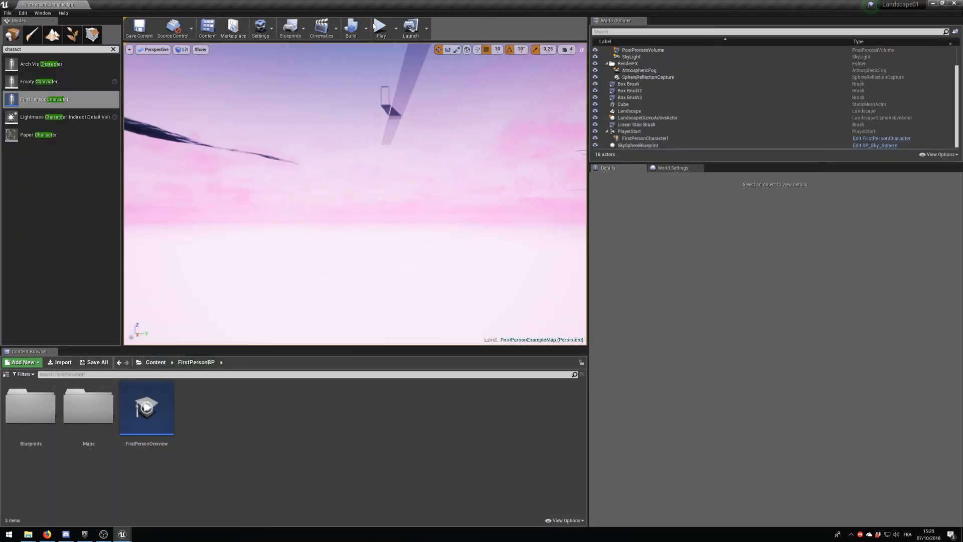
left_click(375, 26)
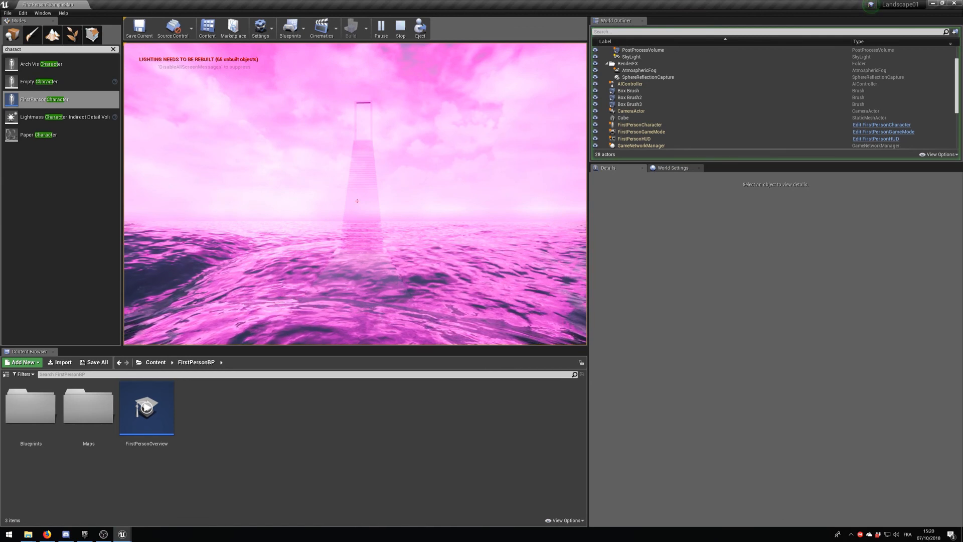
key("w")
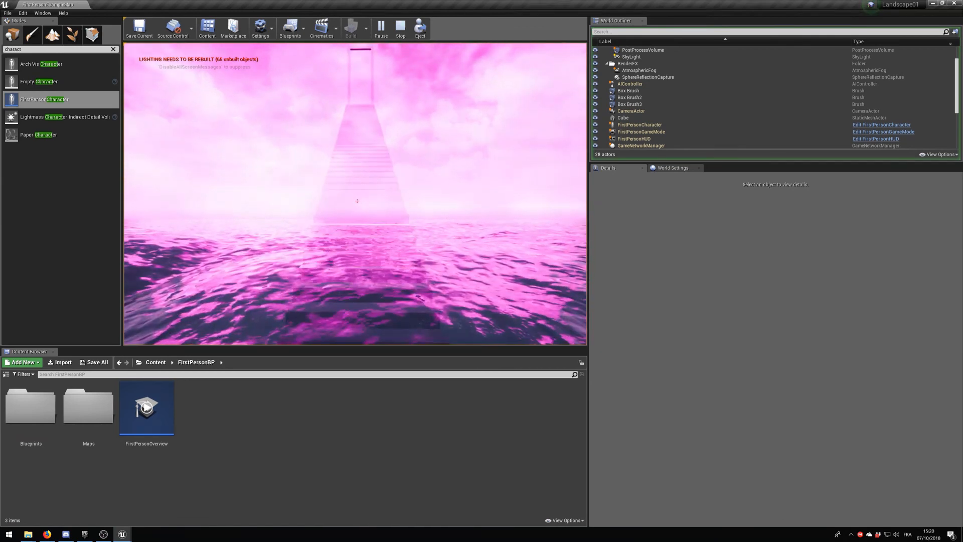
key("Escape")
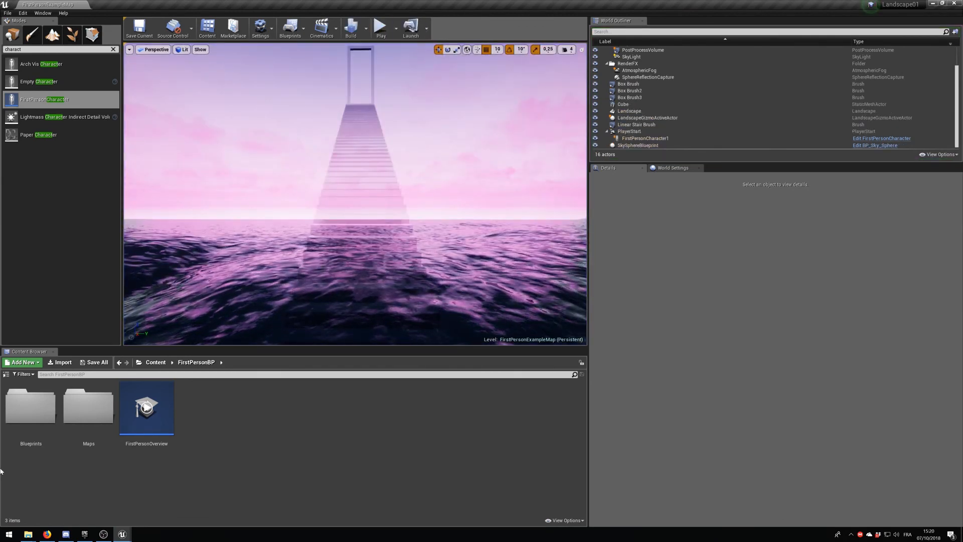
left_click(104, 533)
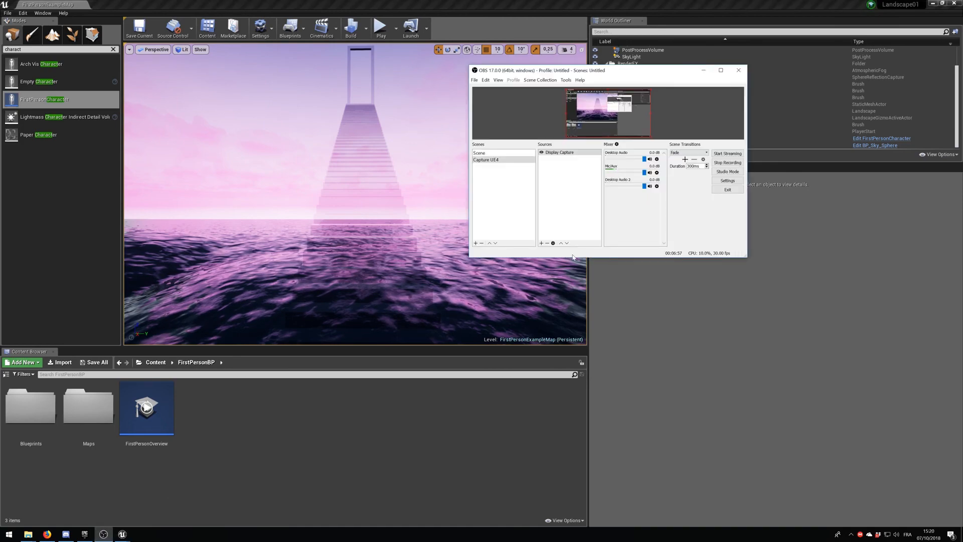
left_click(727, 163)
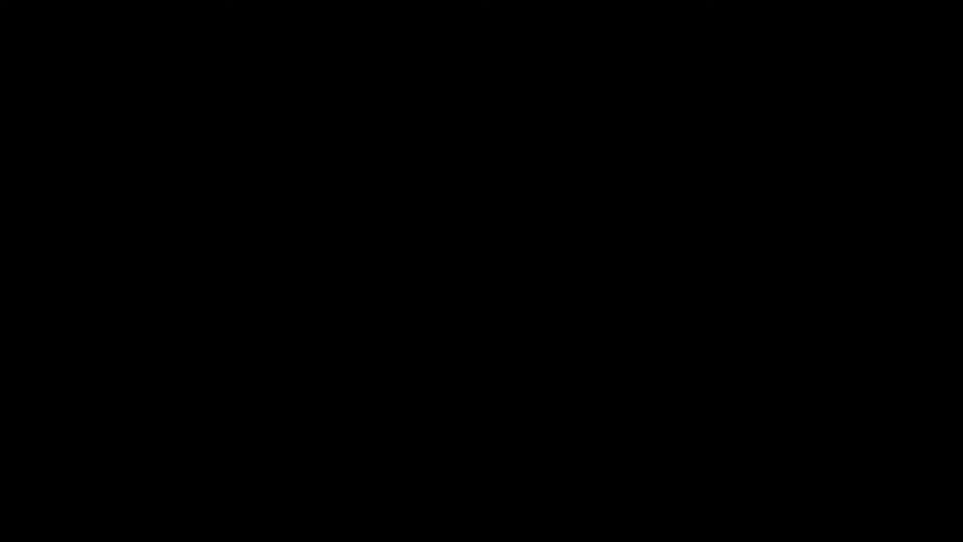